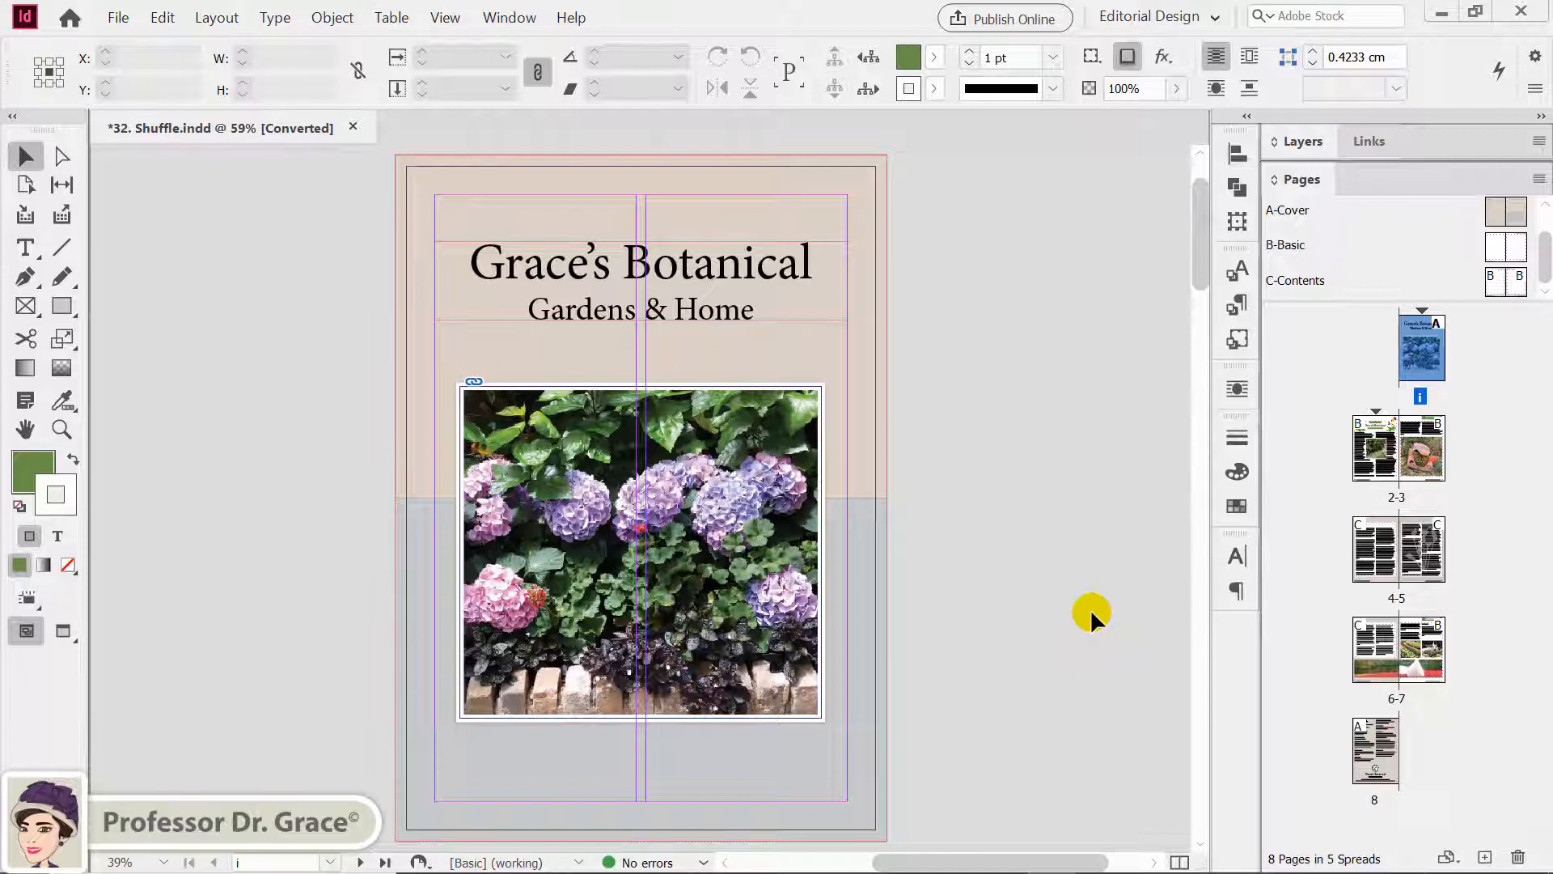
# - Check the document's page shuffle options, then view spreads 2-3, 4-5, 6-7 and page 8 in turn
pyautogui.click(1539, 179)
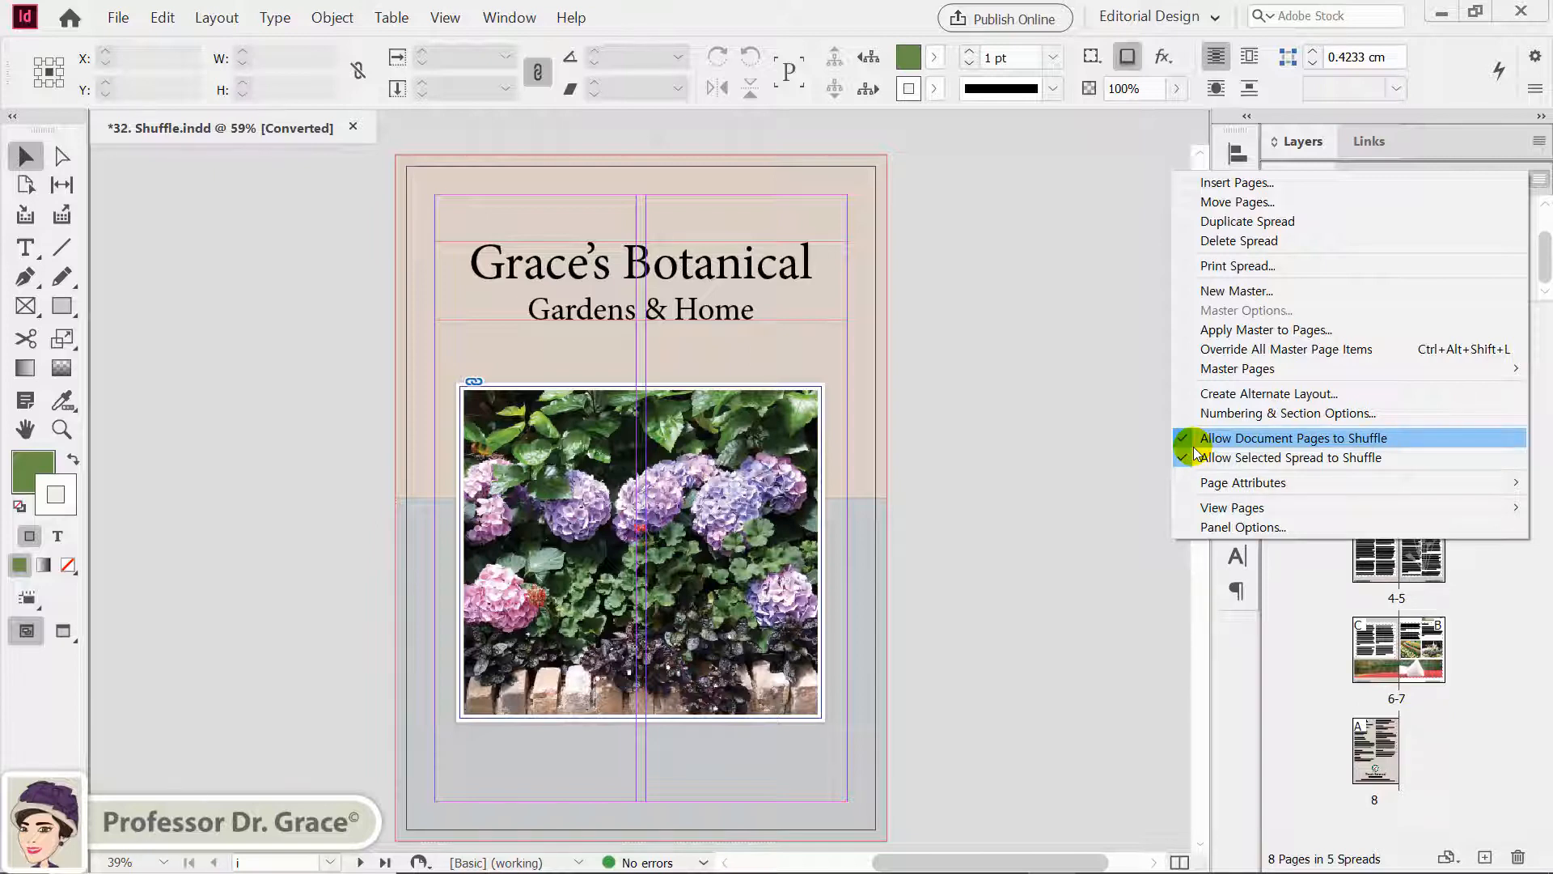
pyautogui.click(1118, 416)
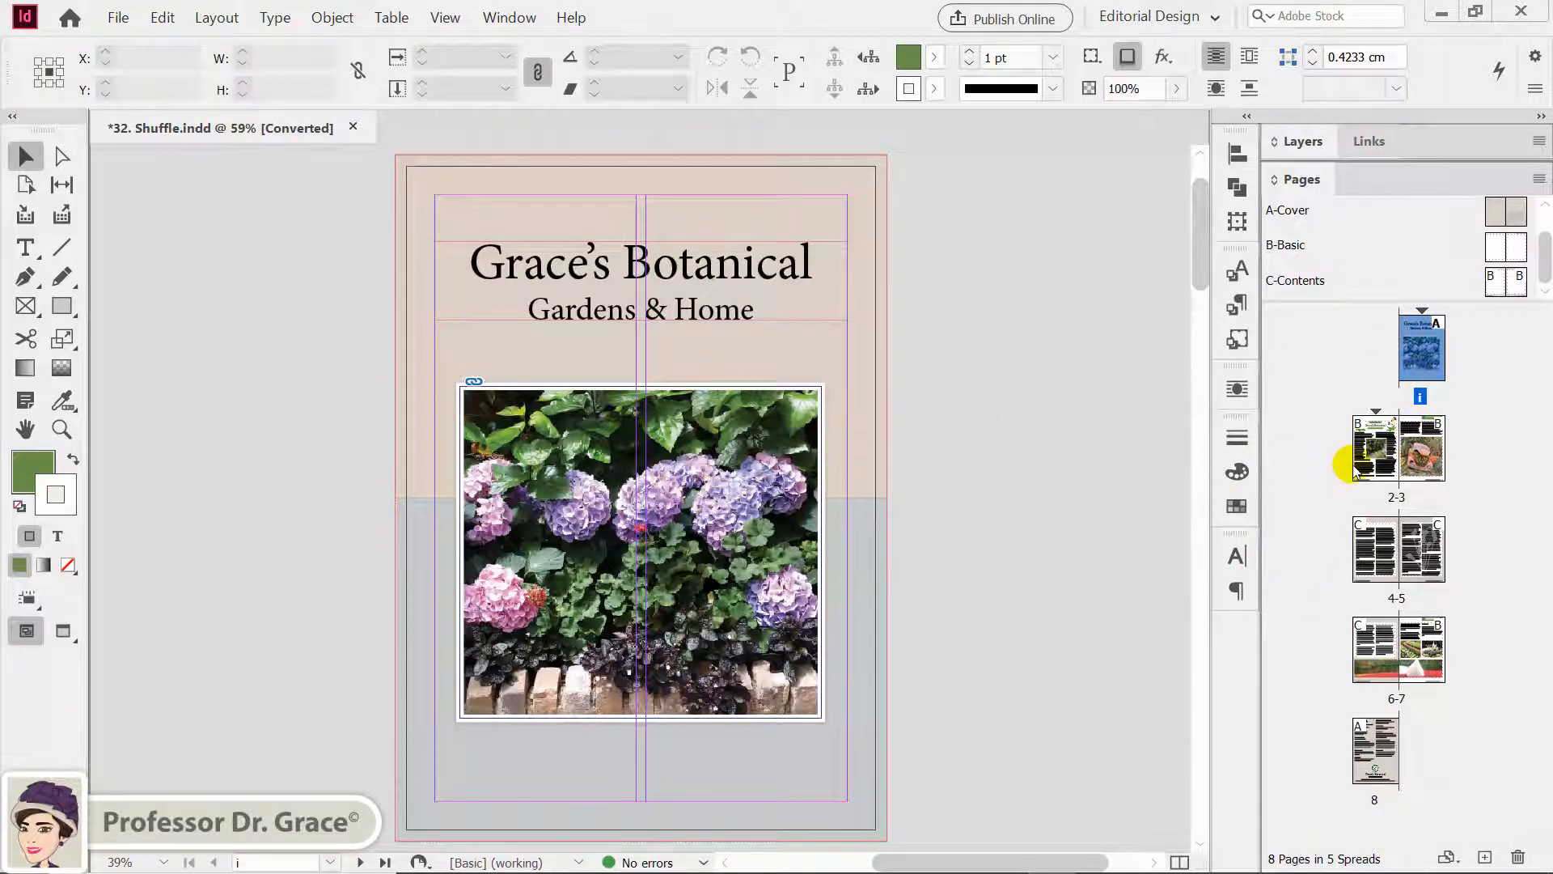
pyautogui.doubleClick(1394, 497)
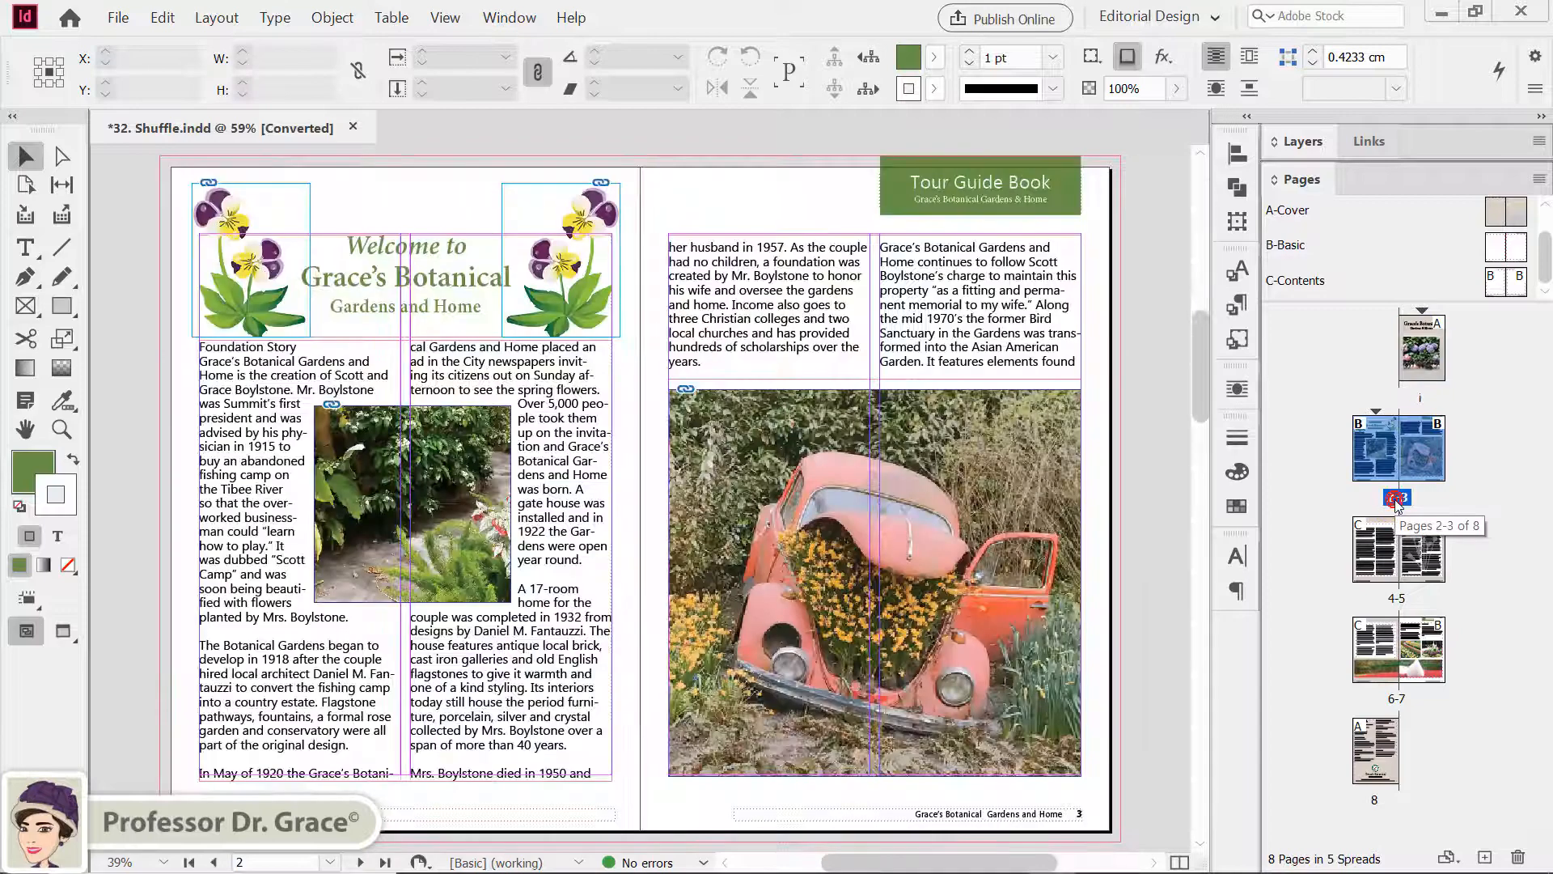
pyautogui.doubleClick(1396, 598)
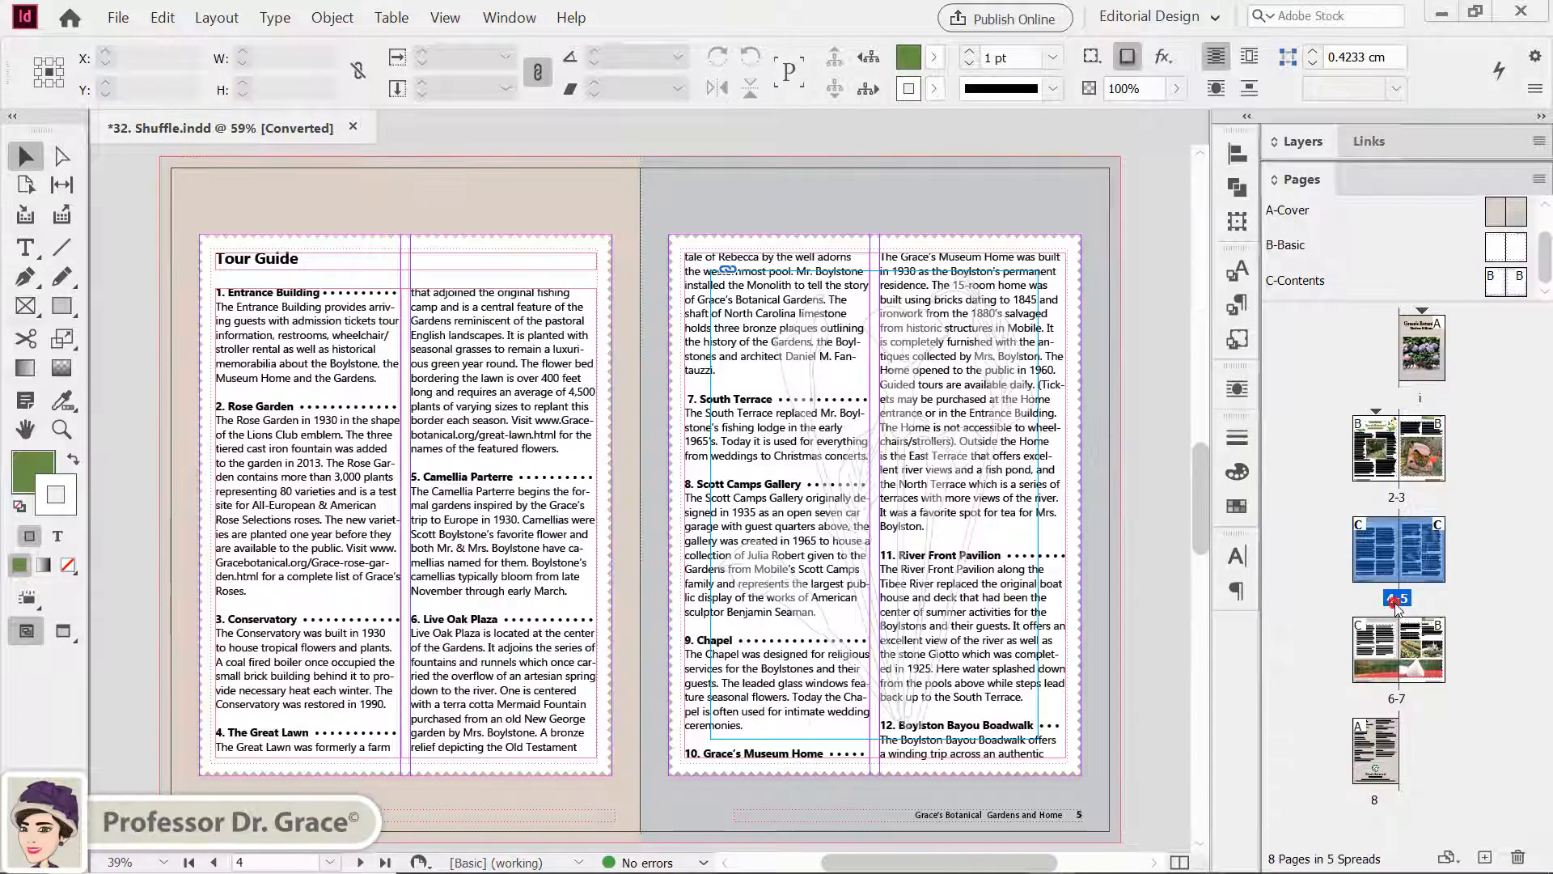
pyautogui.doubleClick(1397, 697)
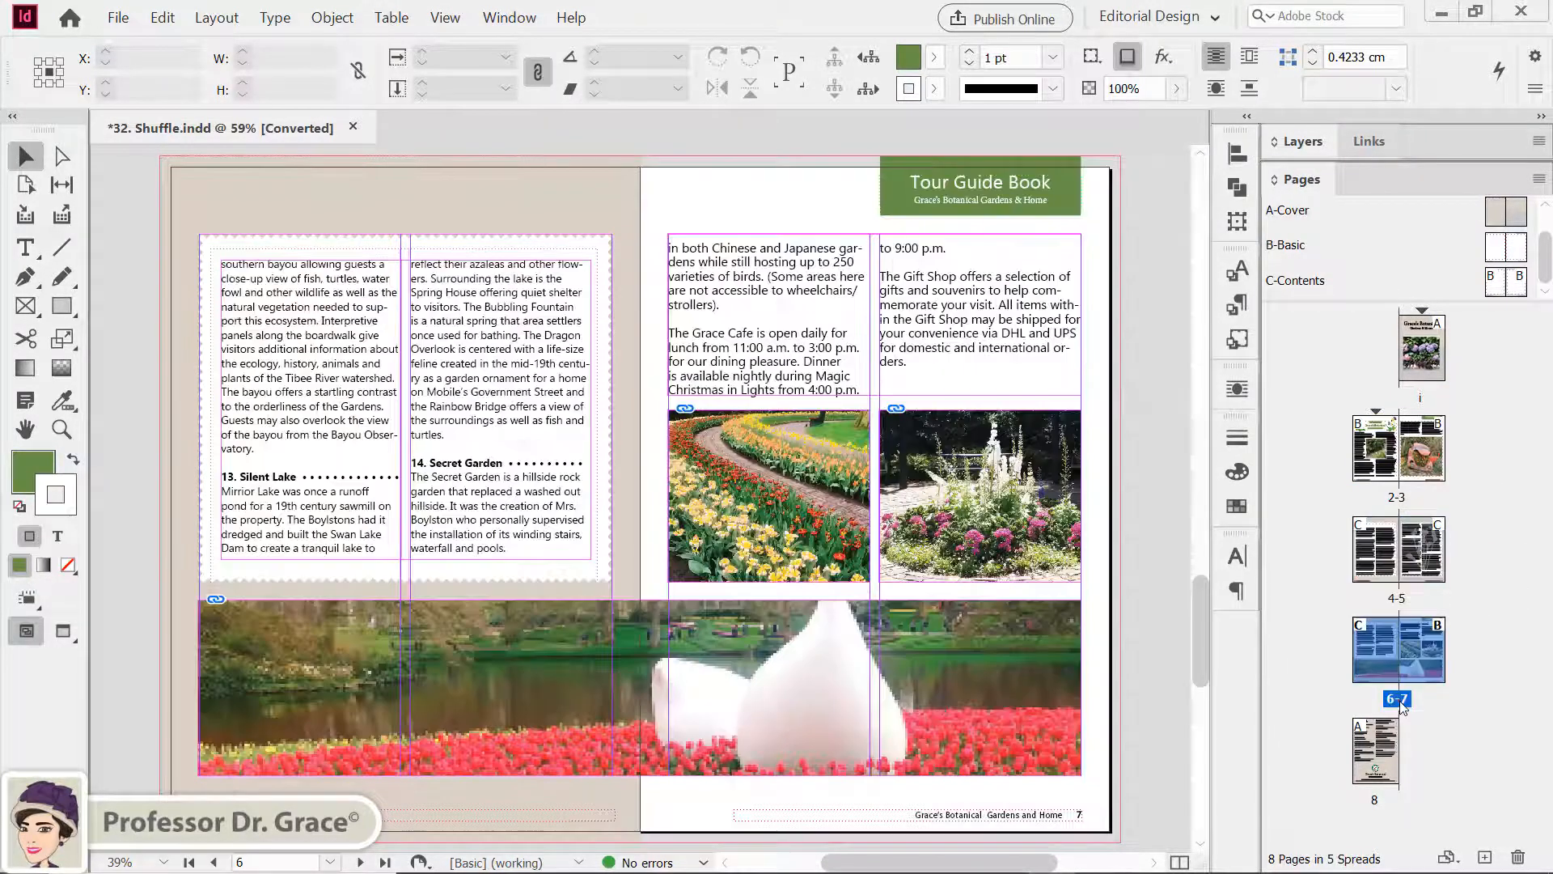
pyautogui.doubleClick(1375, 801)
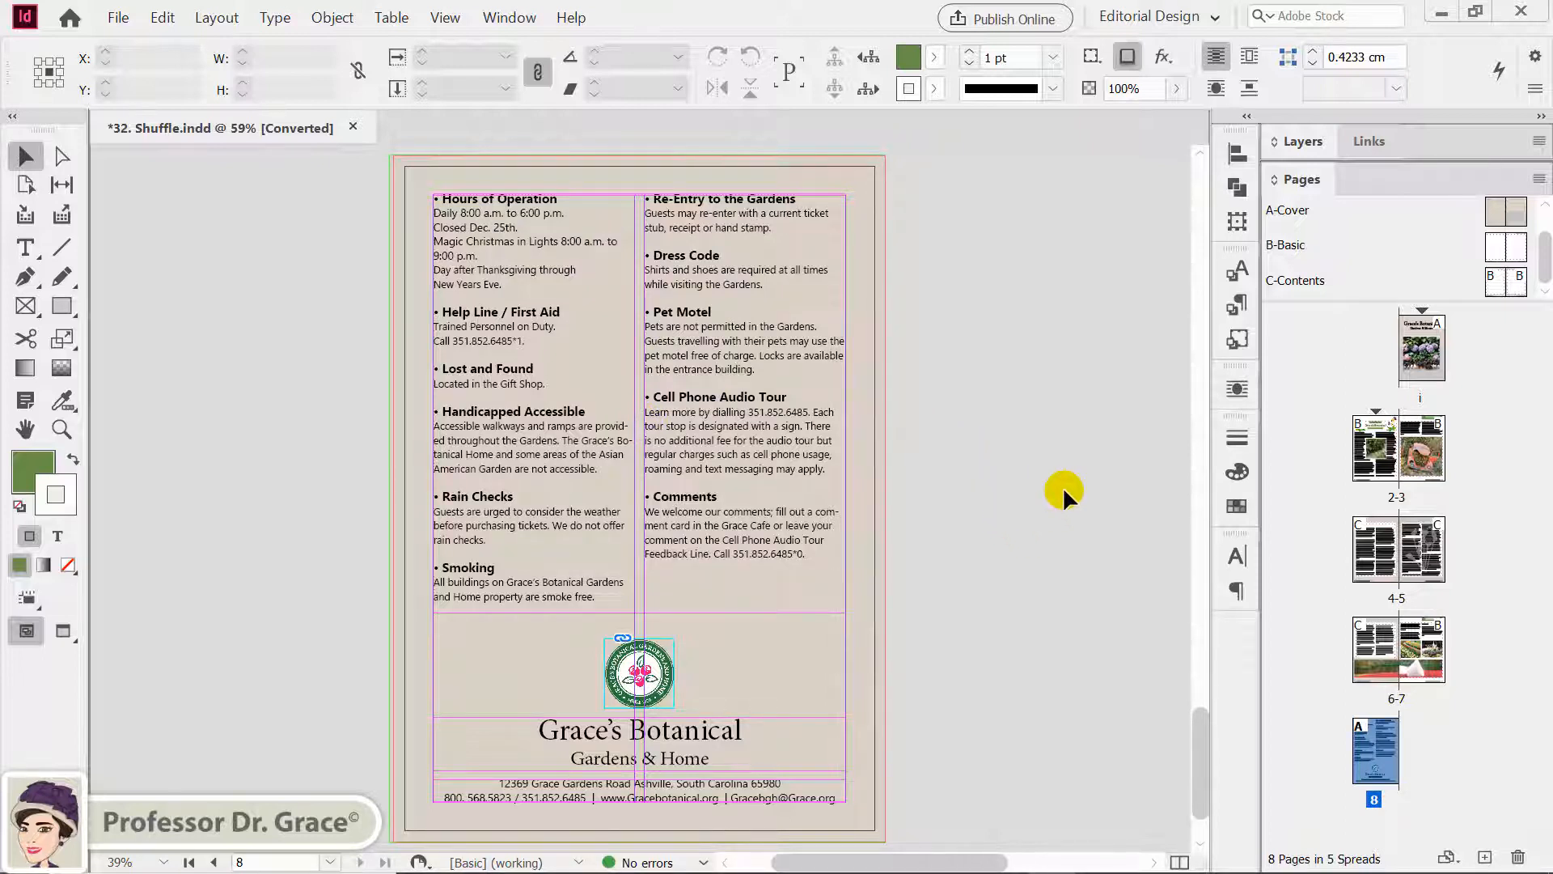
# - Return to cover page i and check its document and spread shuffle options
pyautogui.click(1415, 360)
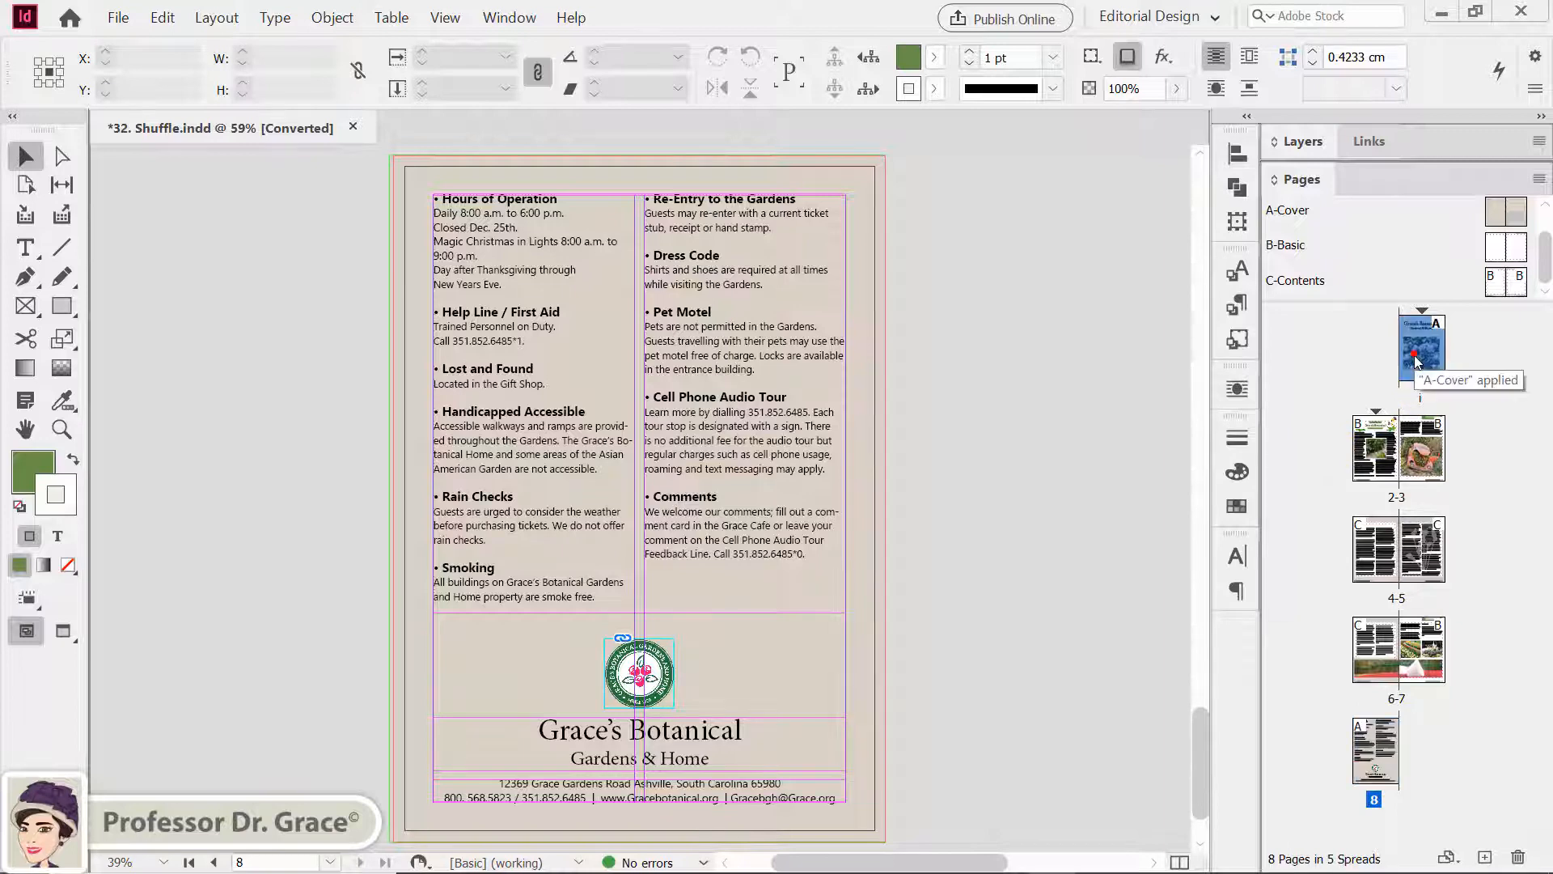
pyautogui.doubleClick(1418, 361)
pyautogui.rightClick(1424, 368)
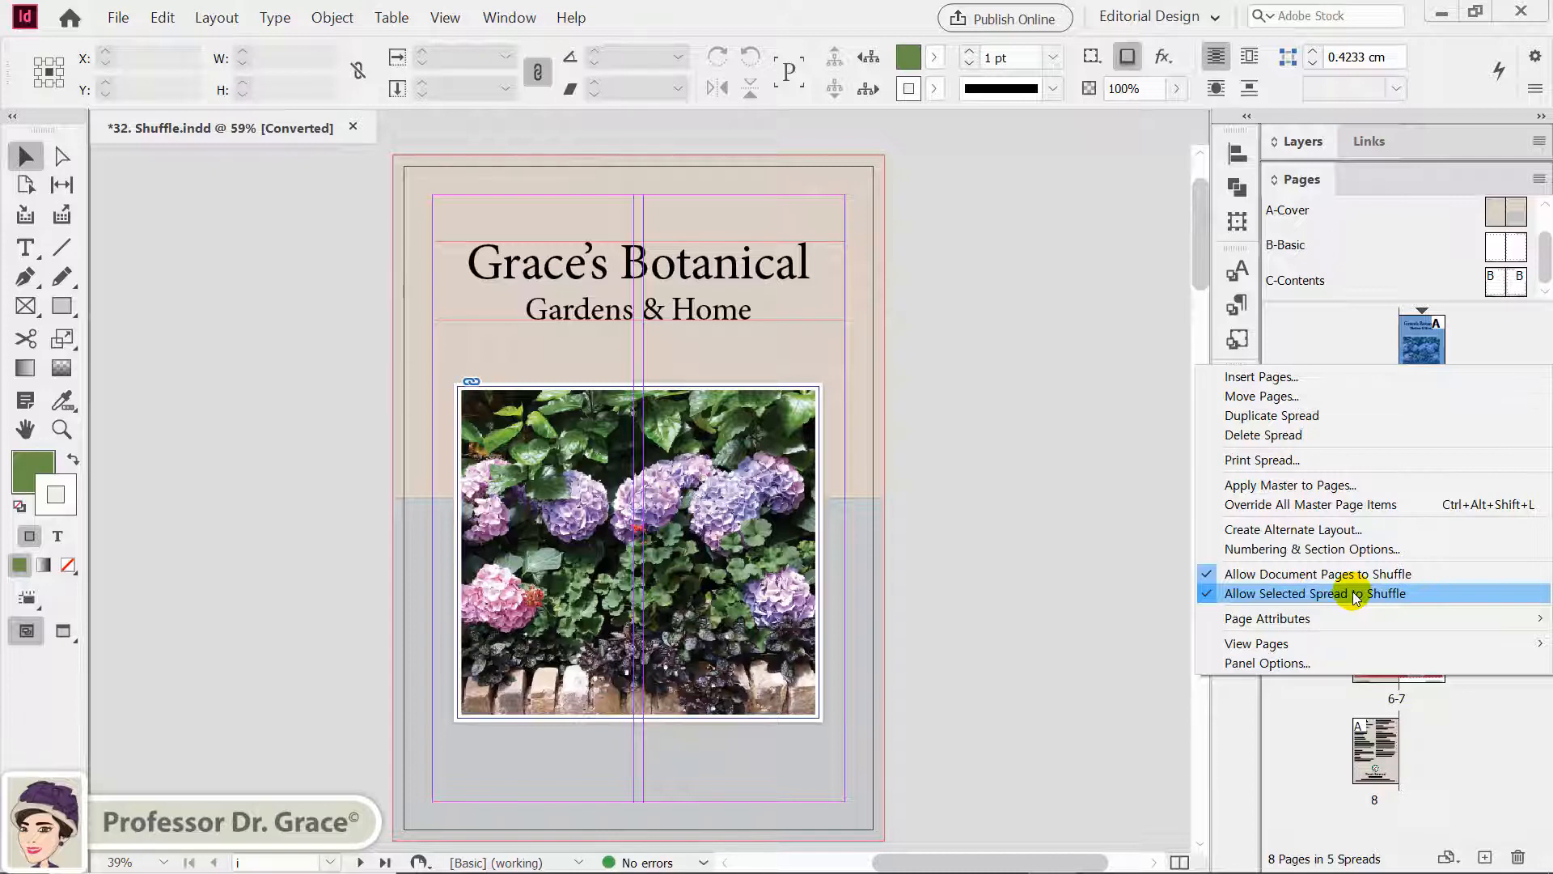
pyautogui.click(1109, 430)
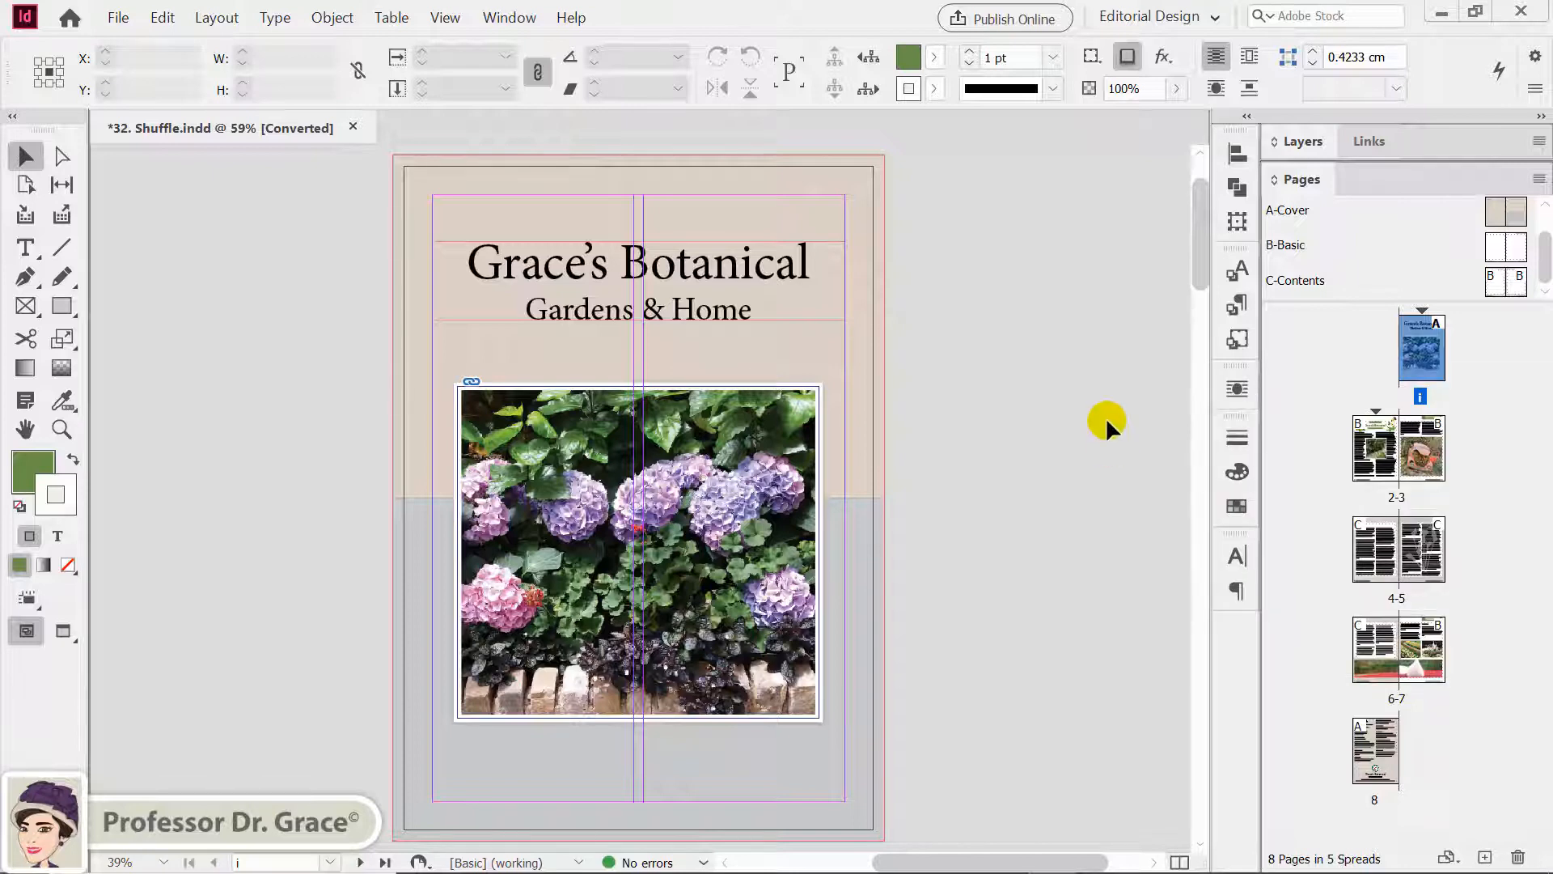
# - Try inserting a B-Basic master page ahead of cover page i, then undo the insertion
pyautogui.click(1497, 244)
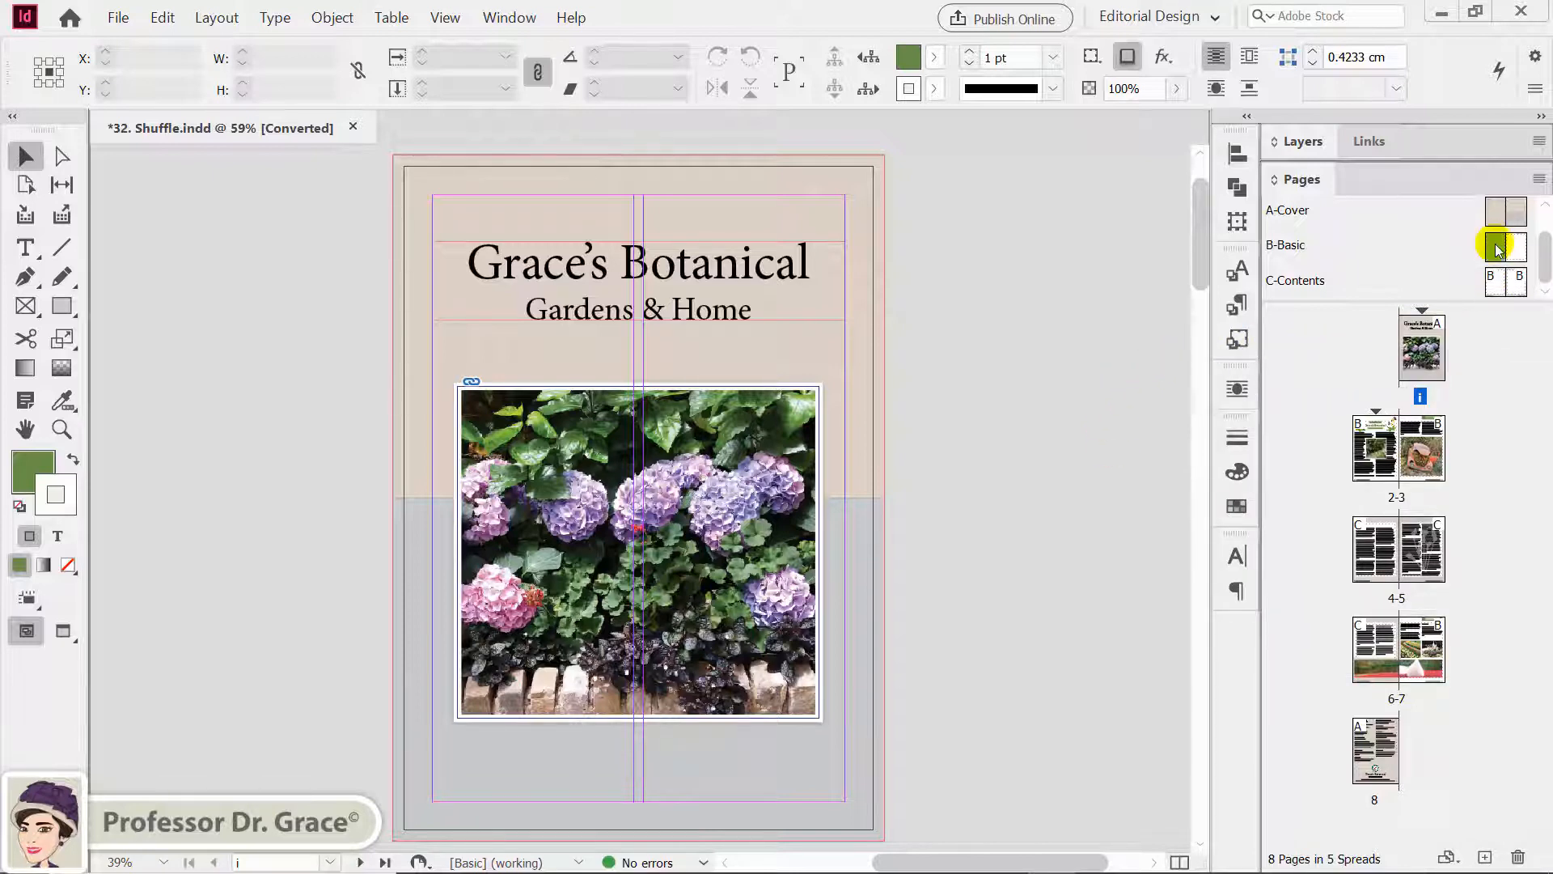
pyautogui.moveTo(1496, 253); pyautogui.dragTo(1382, 351)
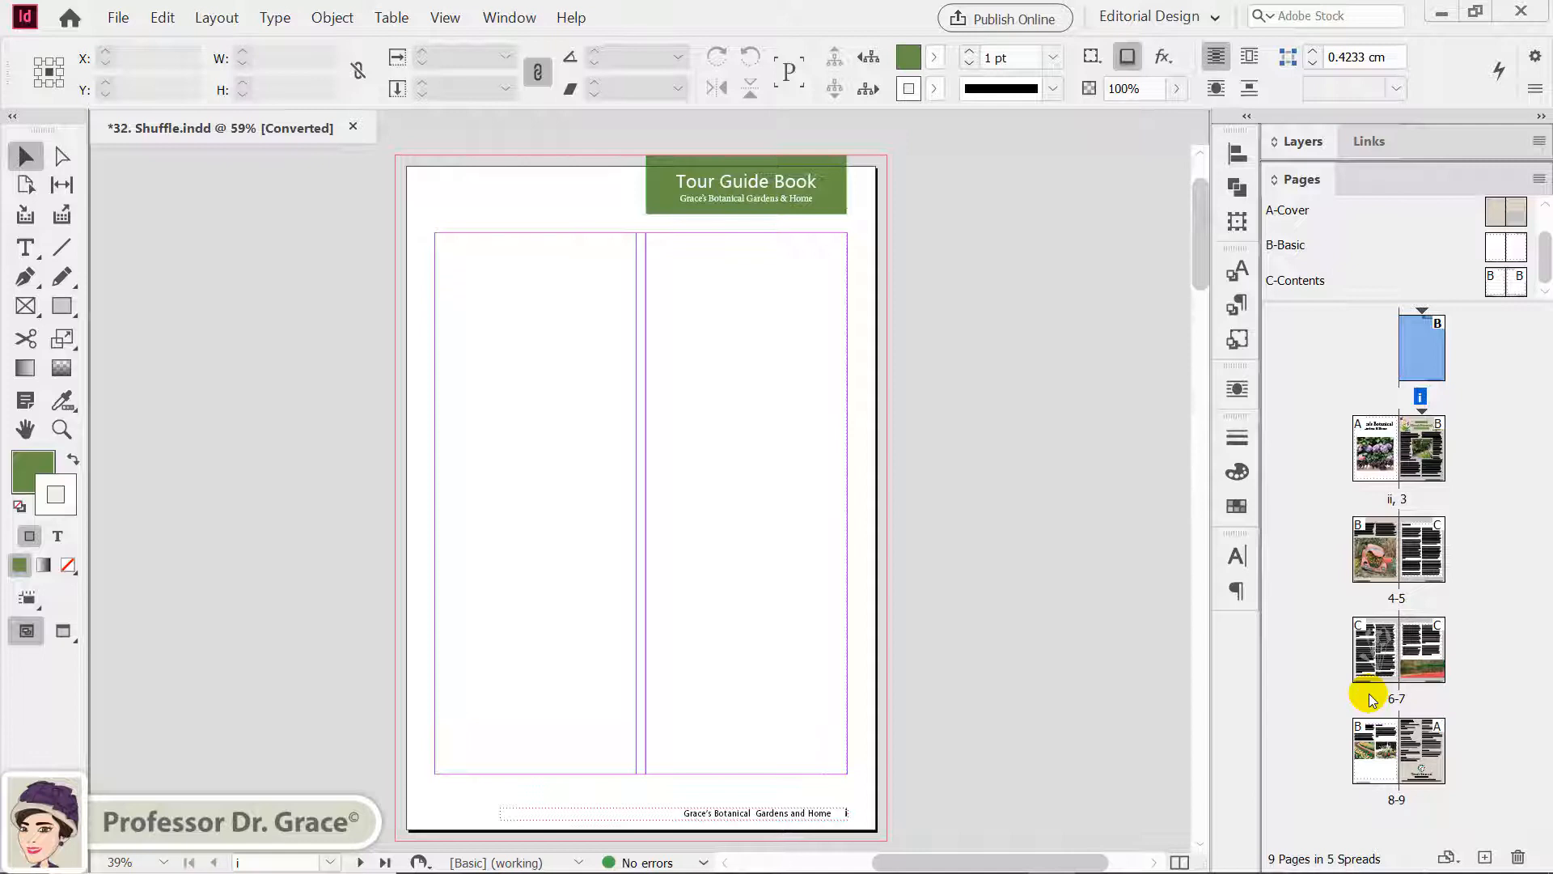
pyautogui.hotkey('ctrl', 'z')
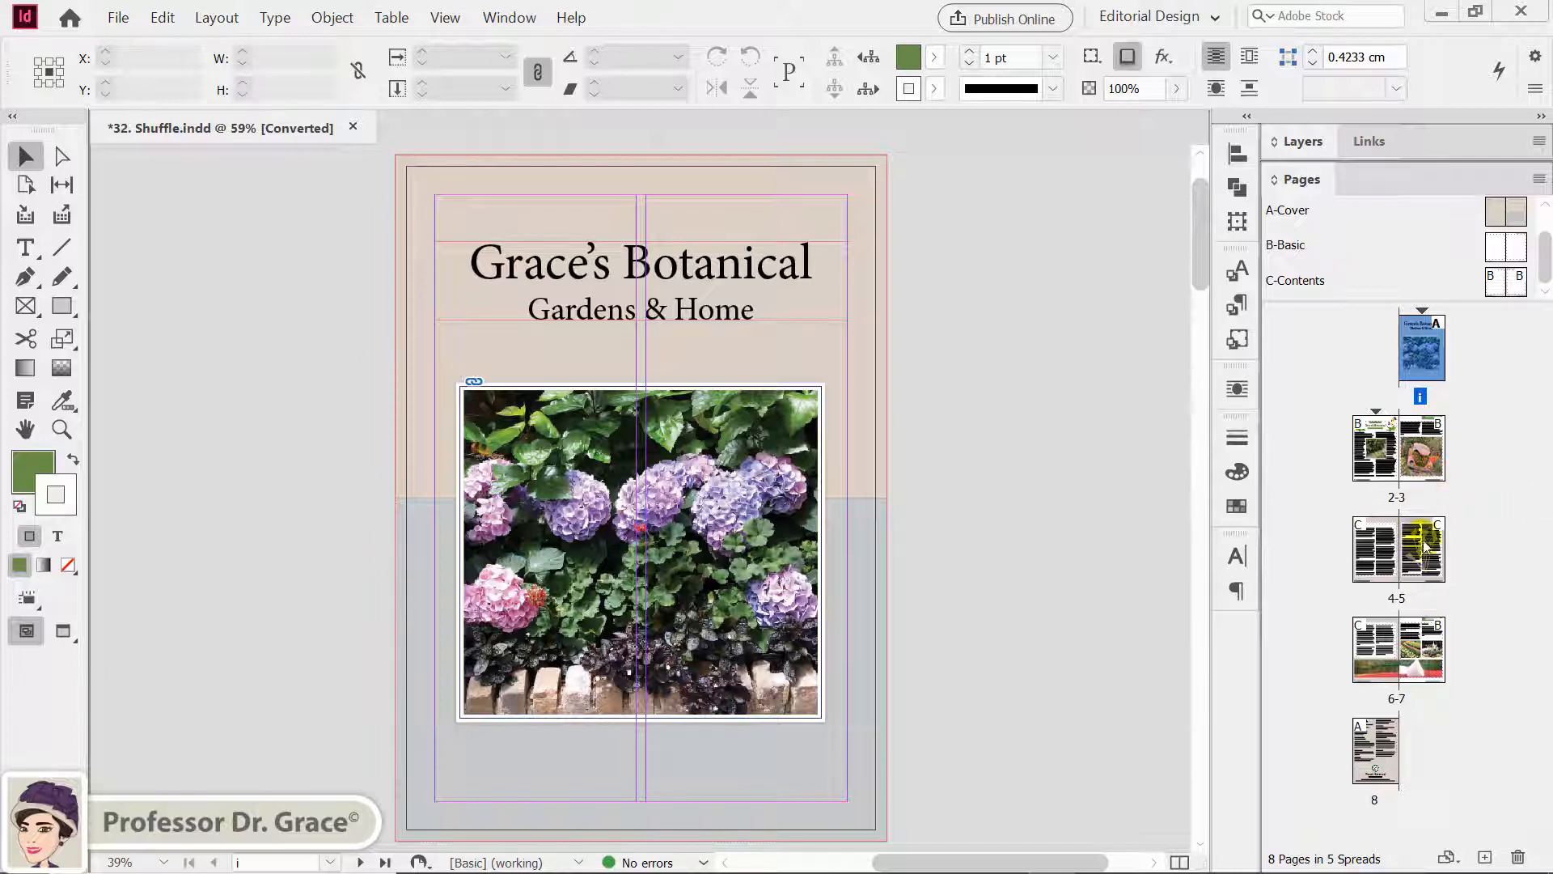
# - Try moving page 8 ahead of cover page i, check the shuffle options, and undo the move
pyautogui.moveTo(1380, 748); pyautogui.dragTo(1390, 364)
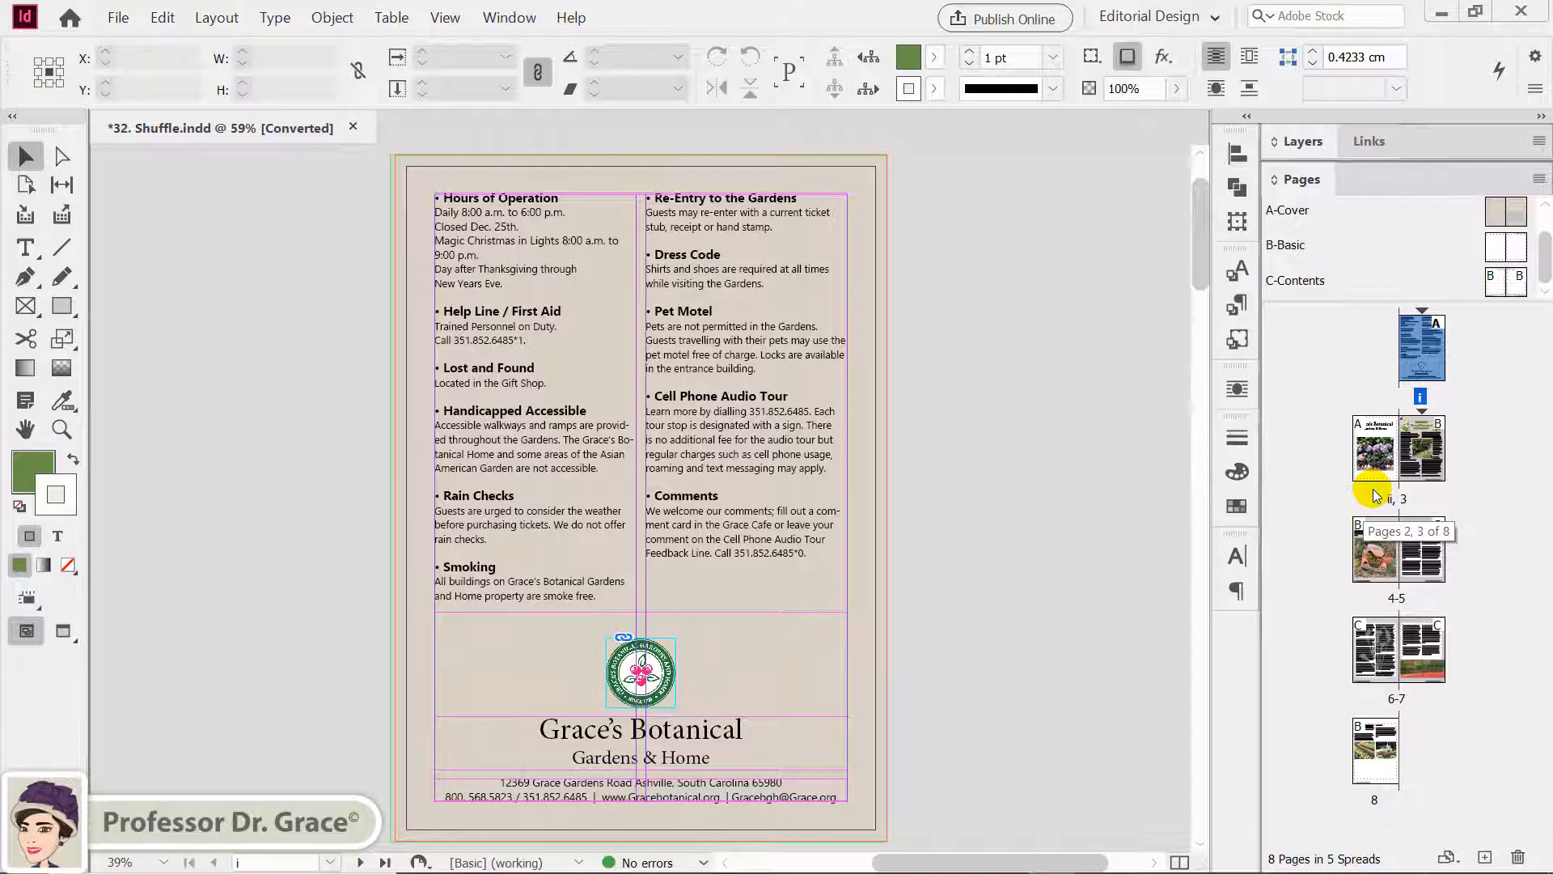
pyautogui.rightClick(1425, 355)
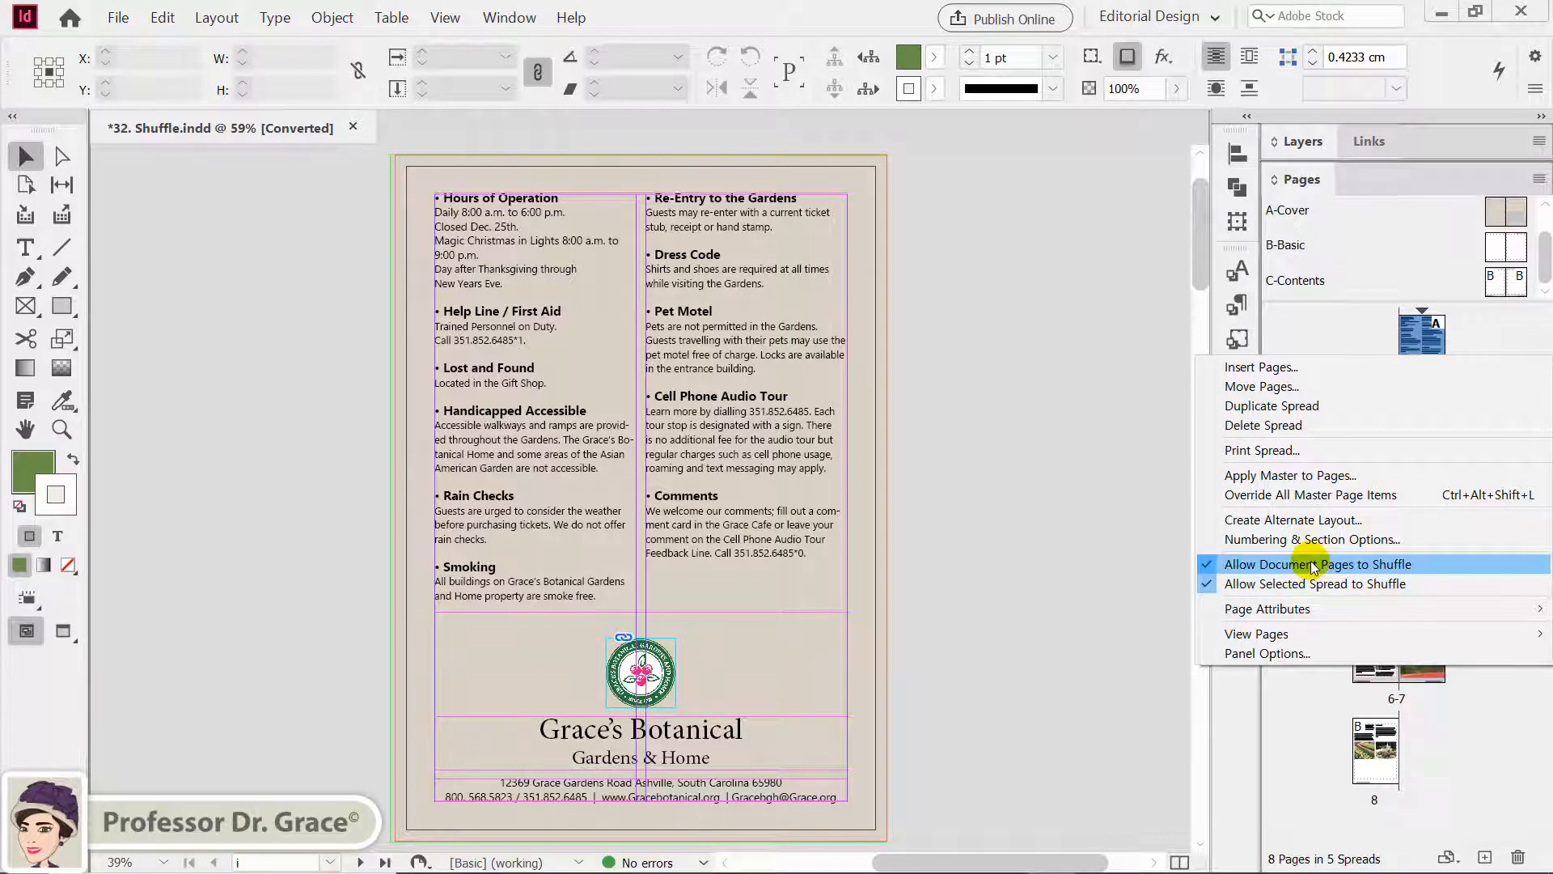
pyautogui.click(1081, 508)
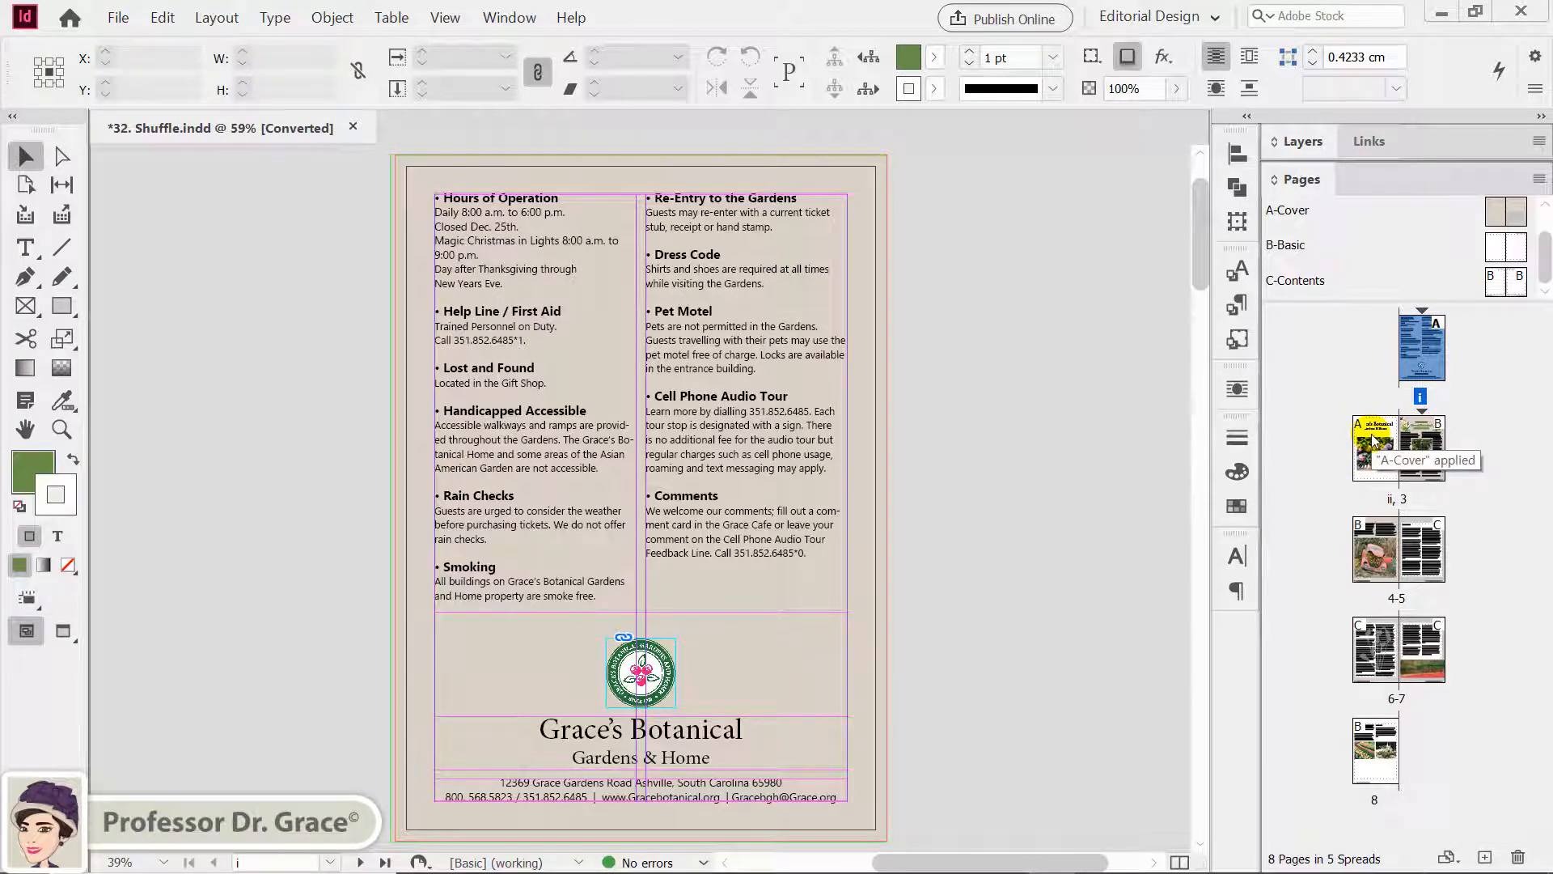
pyautogui.hotkey('ctrl', 'z')
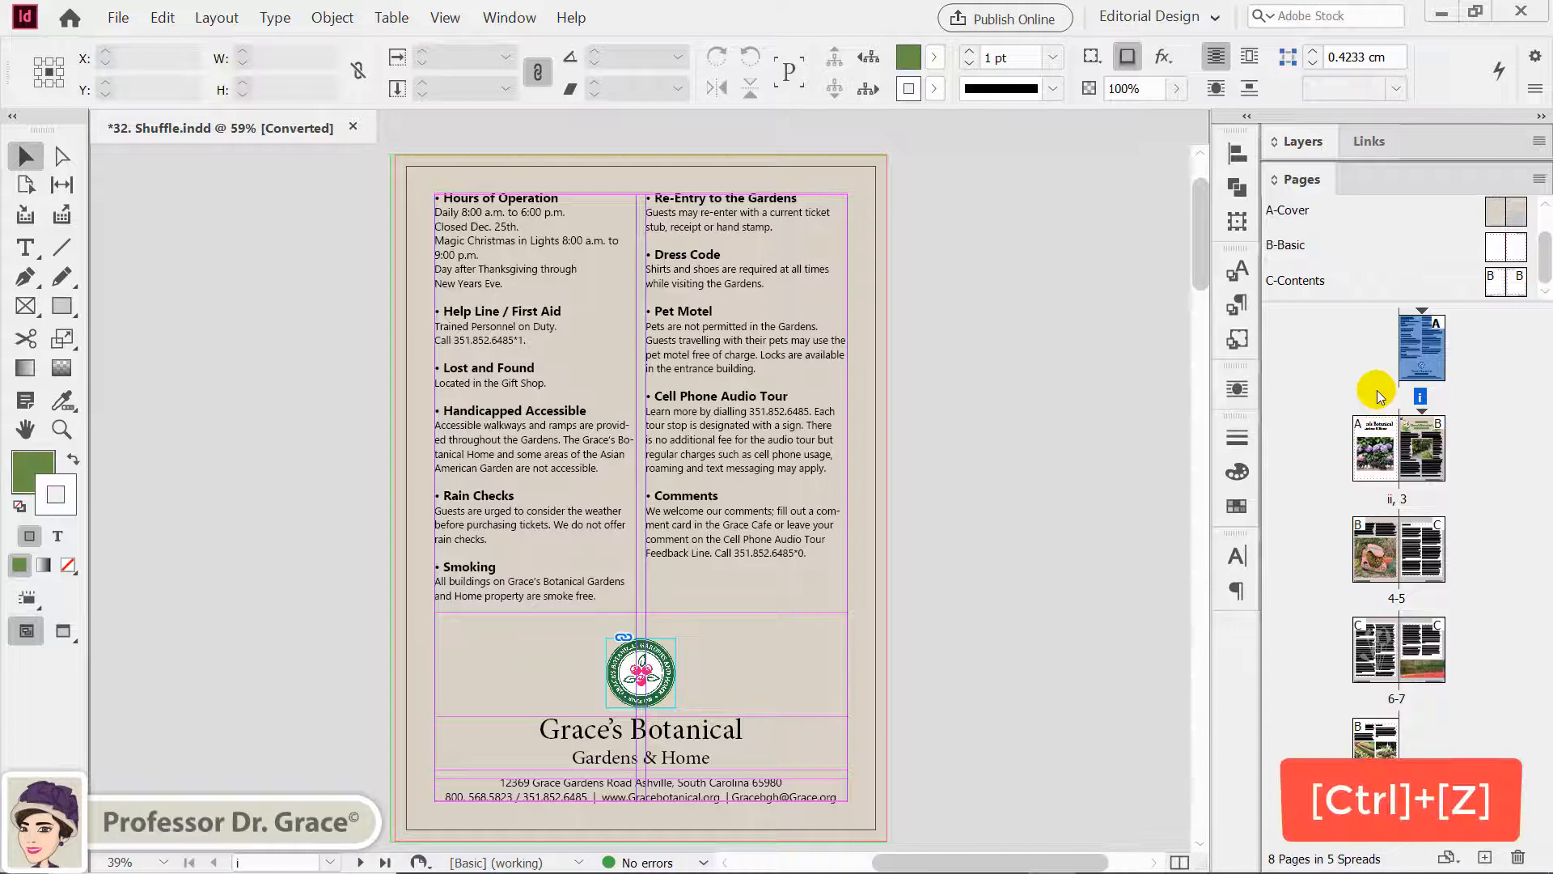
pyautogui.hotkey('ctrl', 'z')
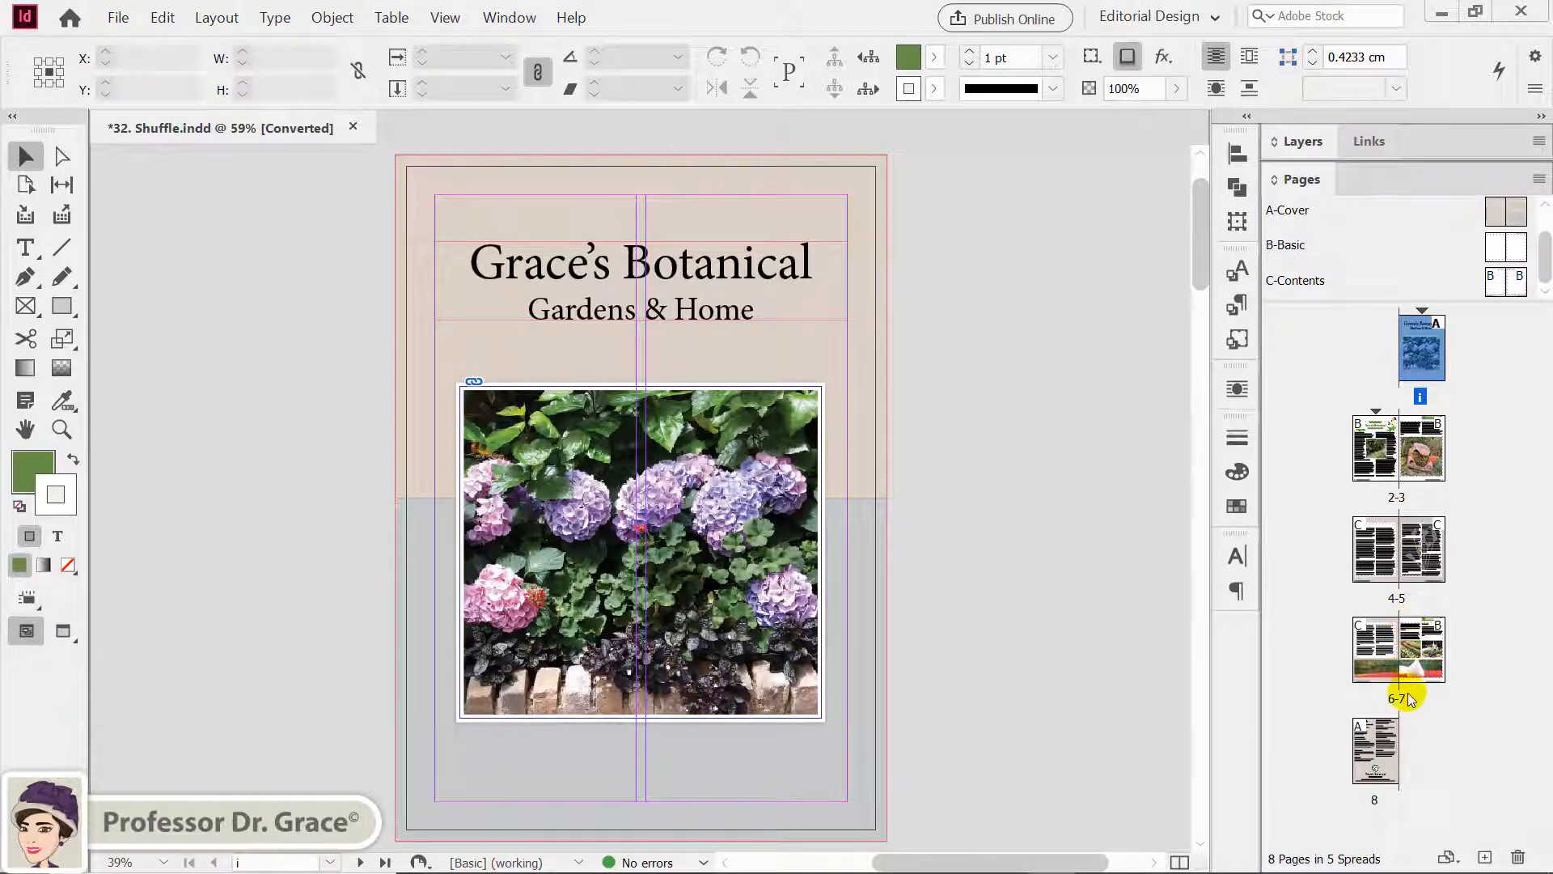
# - Try moving the whole 4-5 spread after spread 6-7, then undo the move and deselect the spread
pyautogui.click(1397, 599)
pyautogui.moveTo(1421, 564); pyautogui.dragTo(1457, 655)
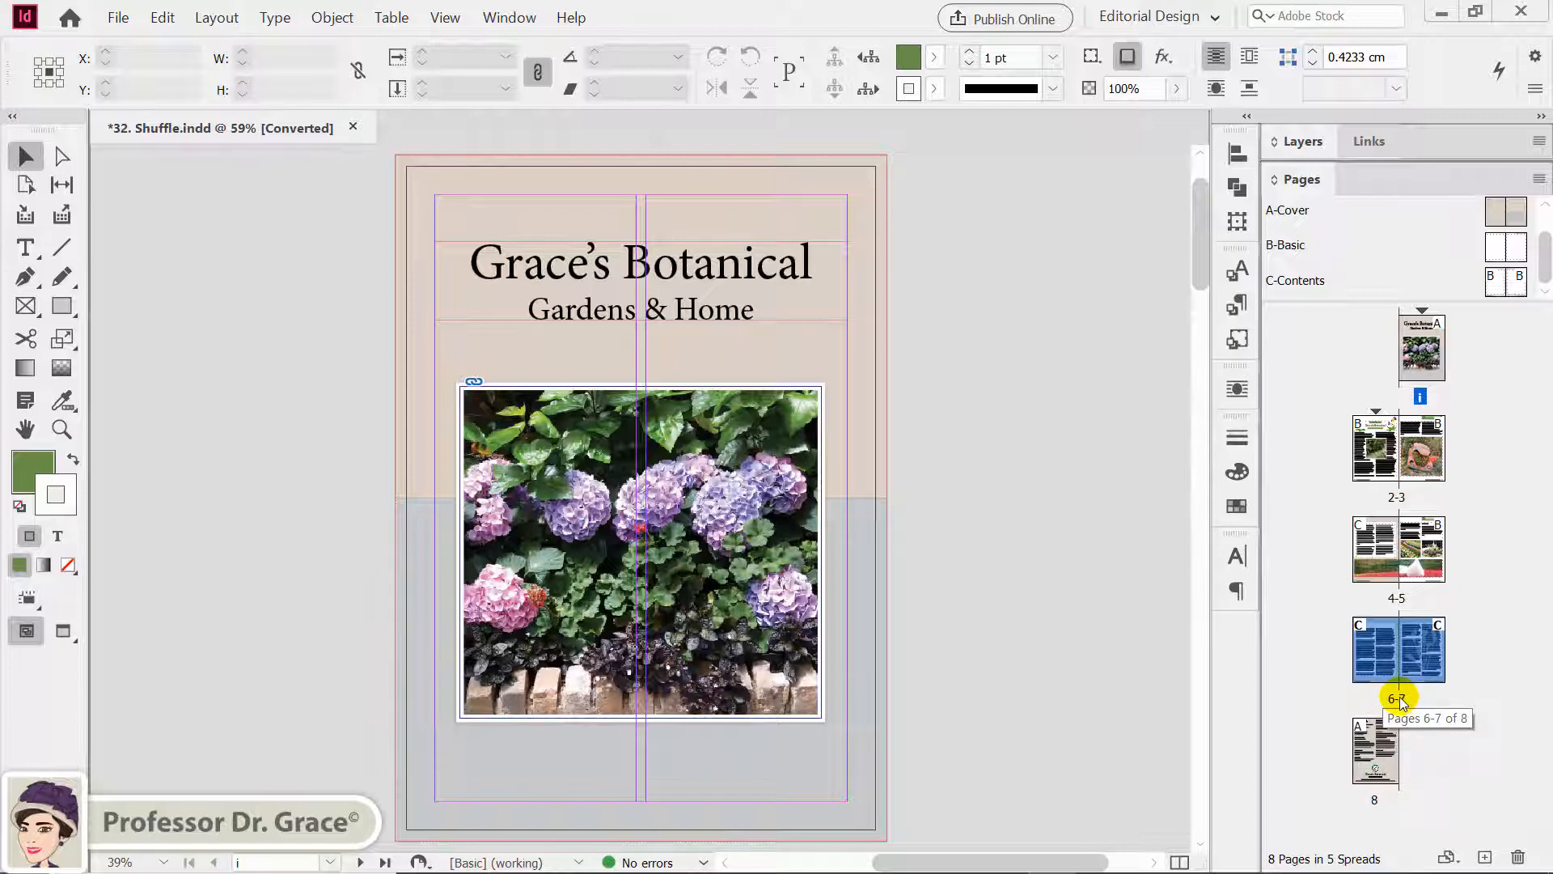
pyautogui.click(1412, 657)
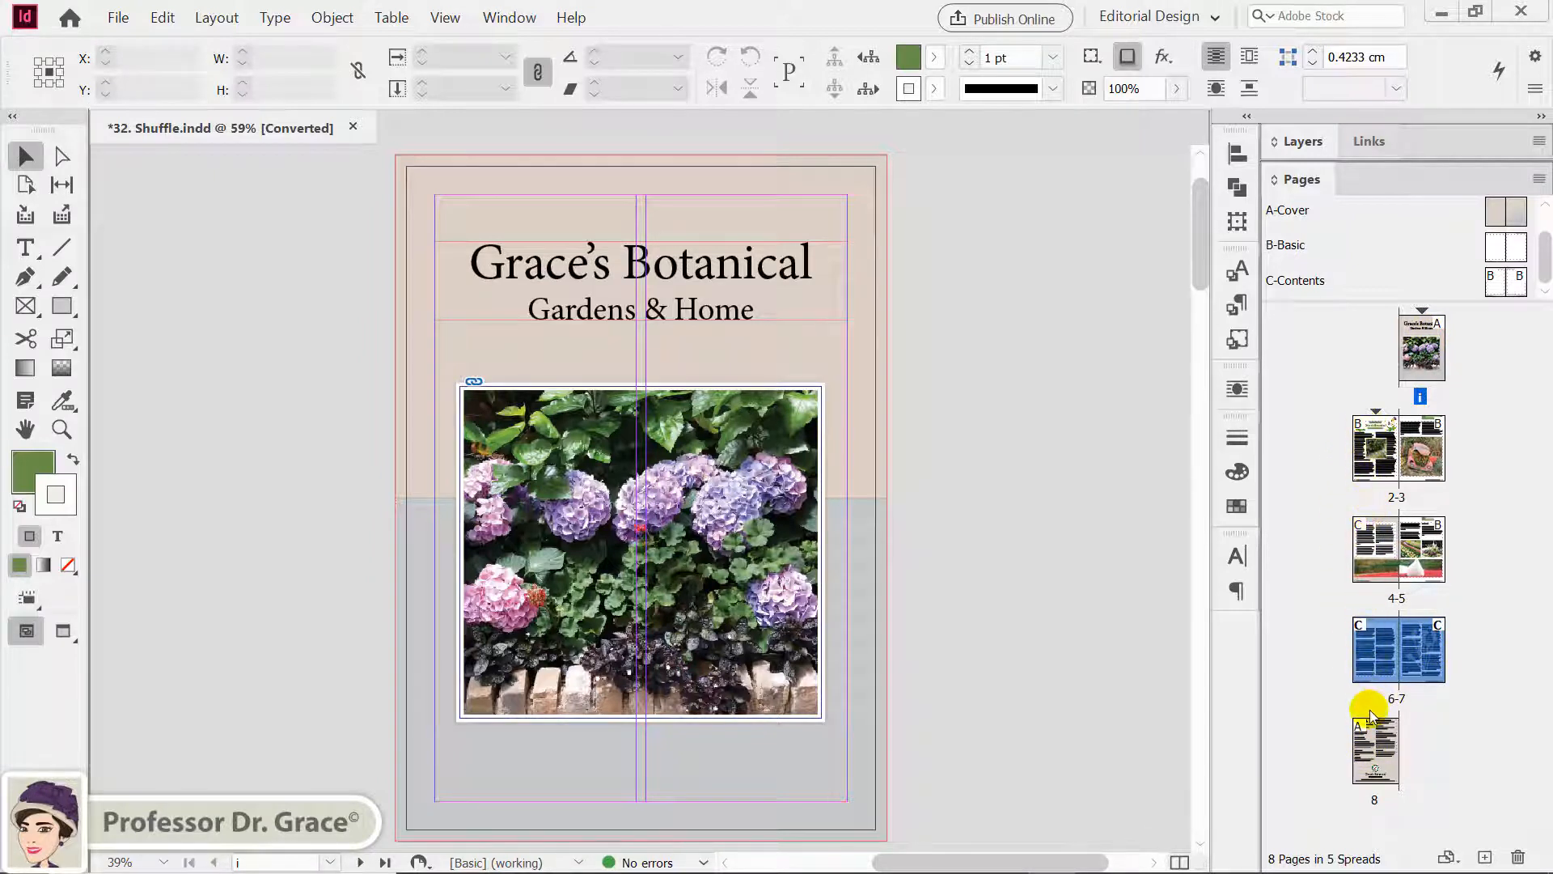
pyautogui.hotkey('ctrl', 'z')
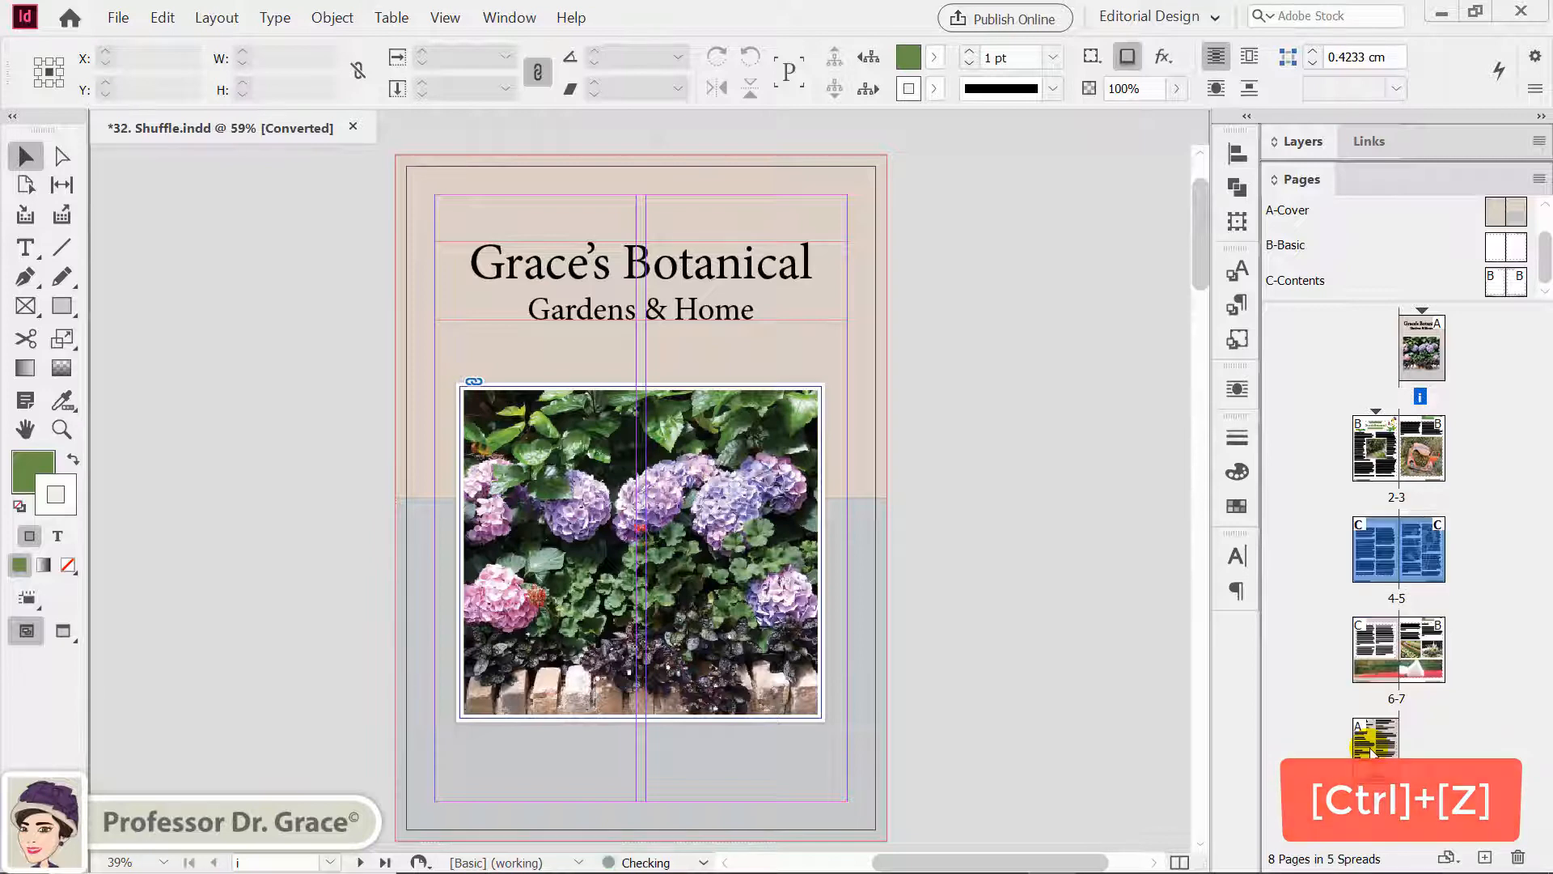
pyautogui.click(1456, 689)
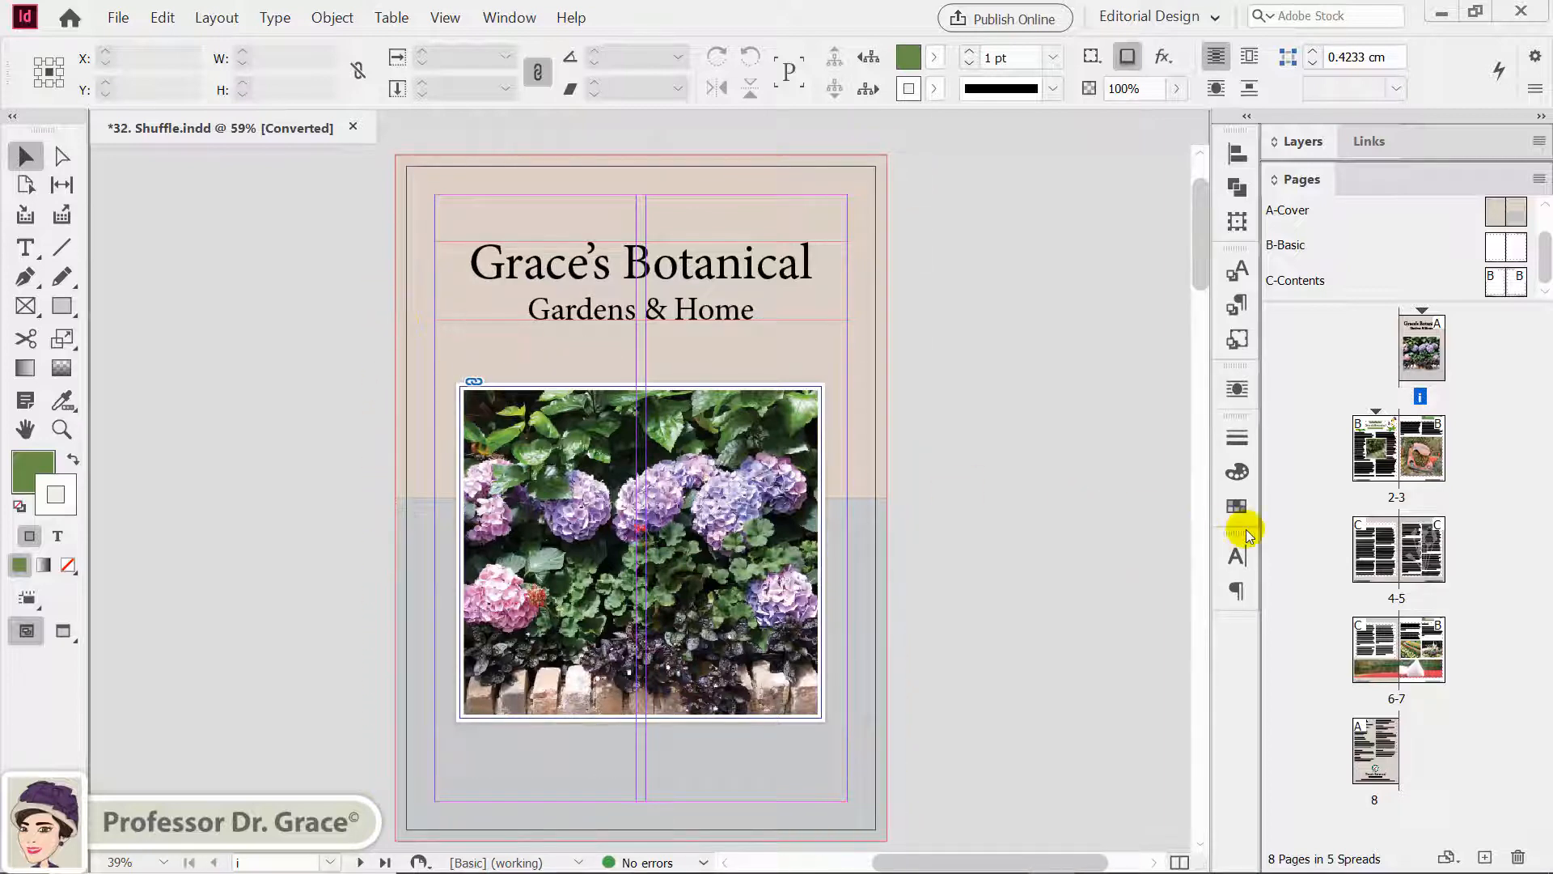
# - View spreads 2-3, 4-5, 6-7 and page 8 to examine their page layouts, then return to spread 2-3
pyautogui.doubleClick(1398, 496)
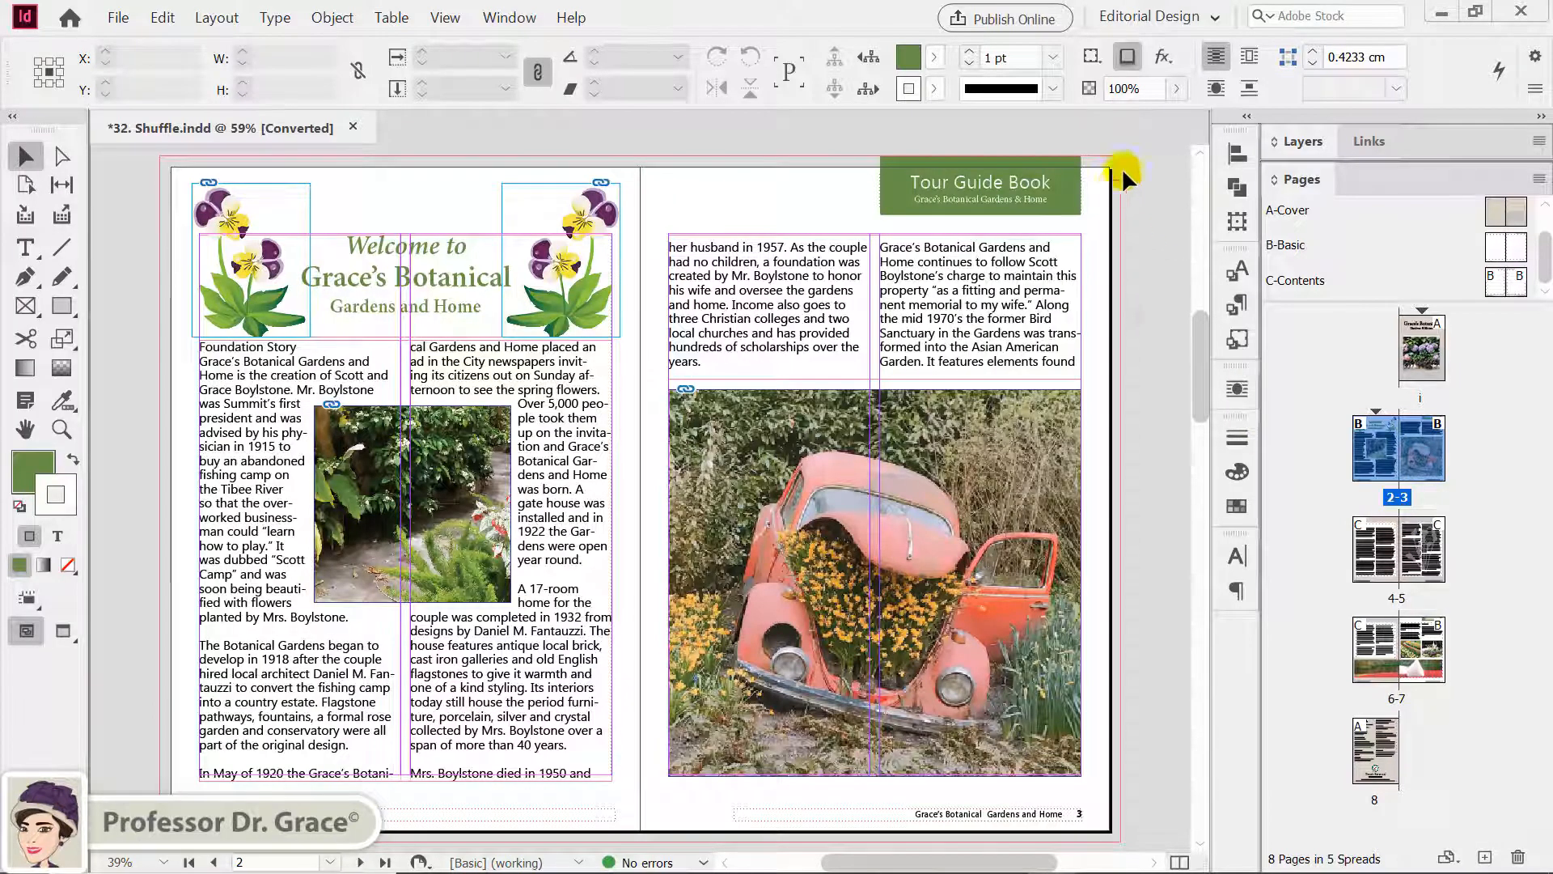
pyautogui.click(1398, 597)
pyautogui.doubleClick(1398, 598)
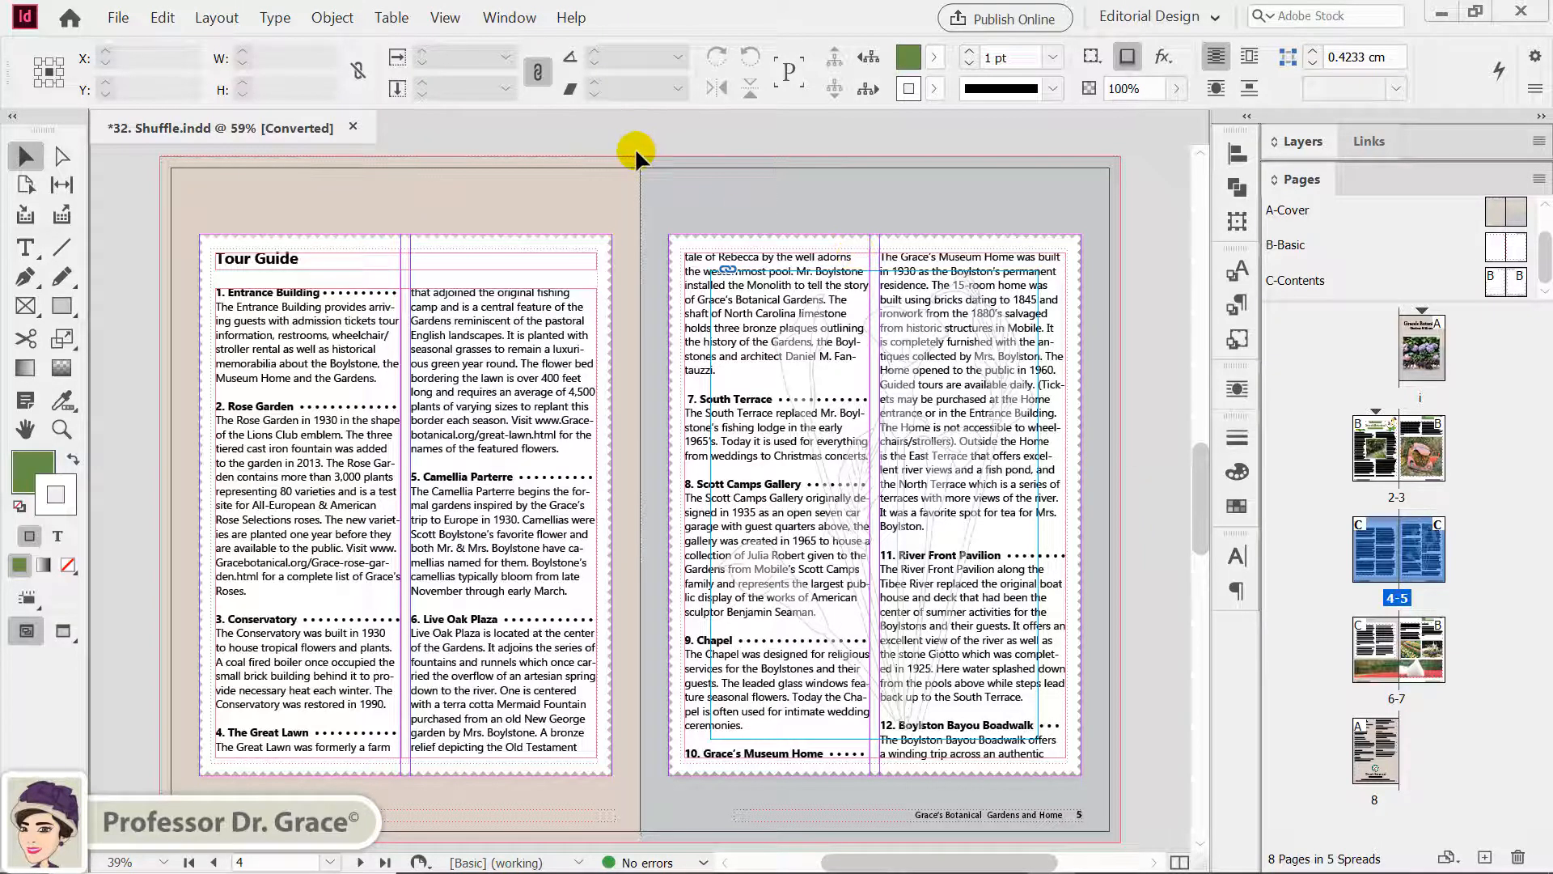
pyautogui.doubleClick(1403, 682)
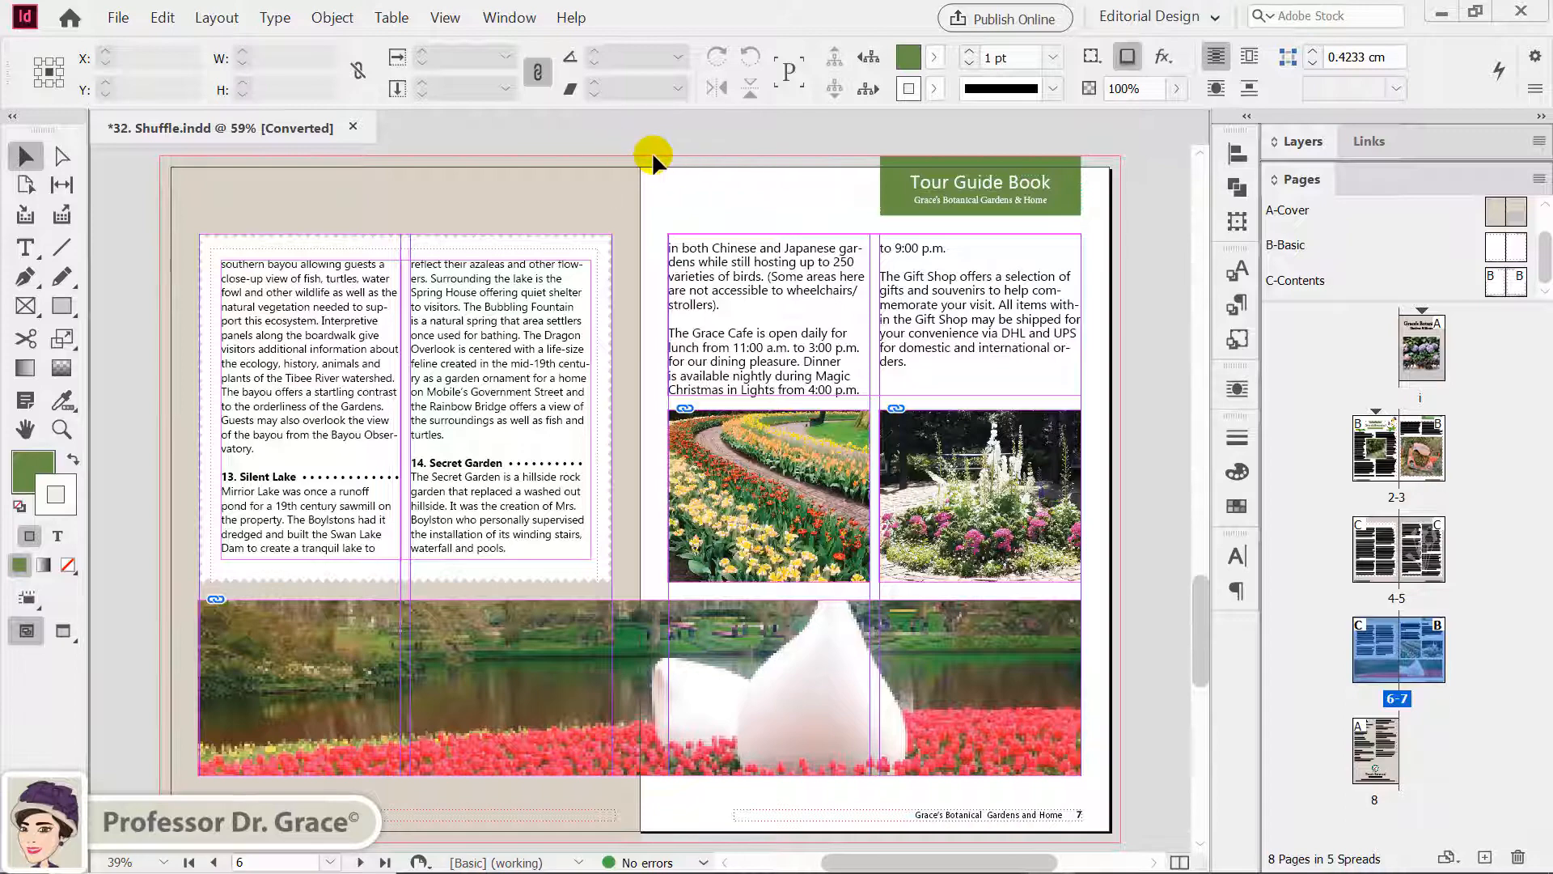
pyautogui.doubleClick(1376, 750)
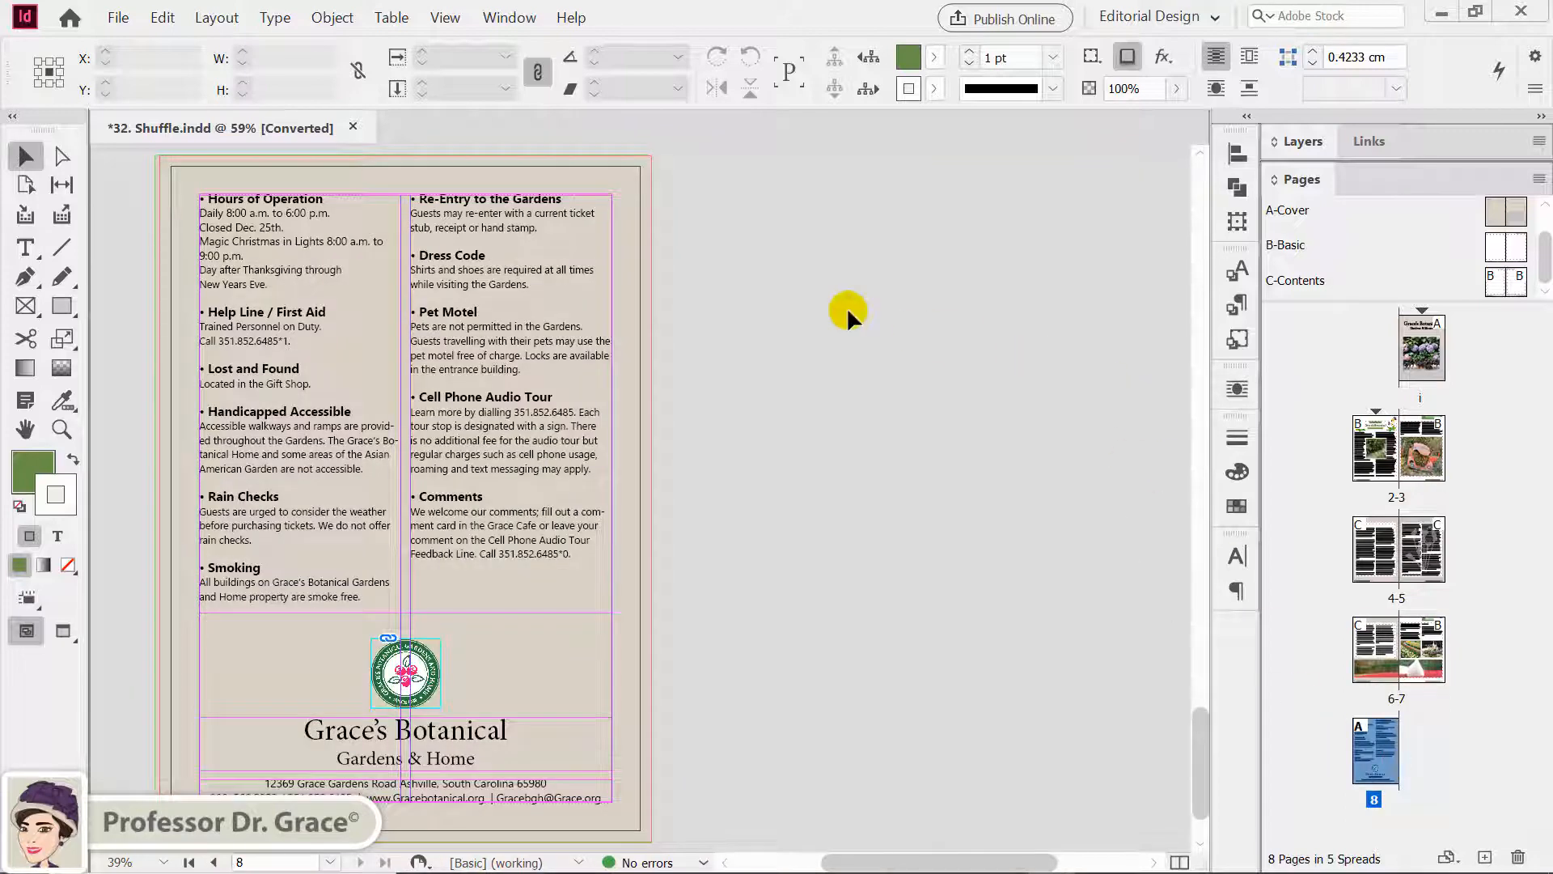
pyautogui.doubleClick(1396, 497)
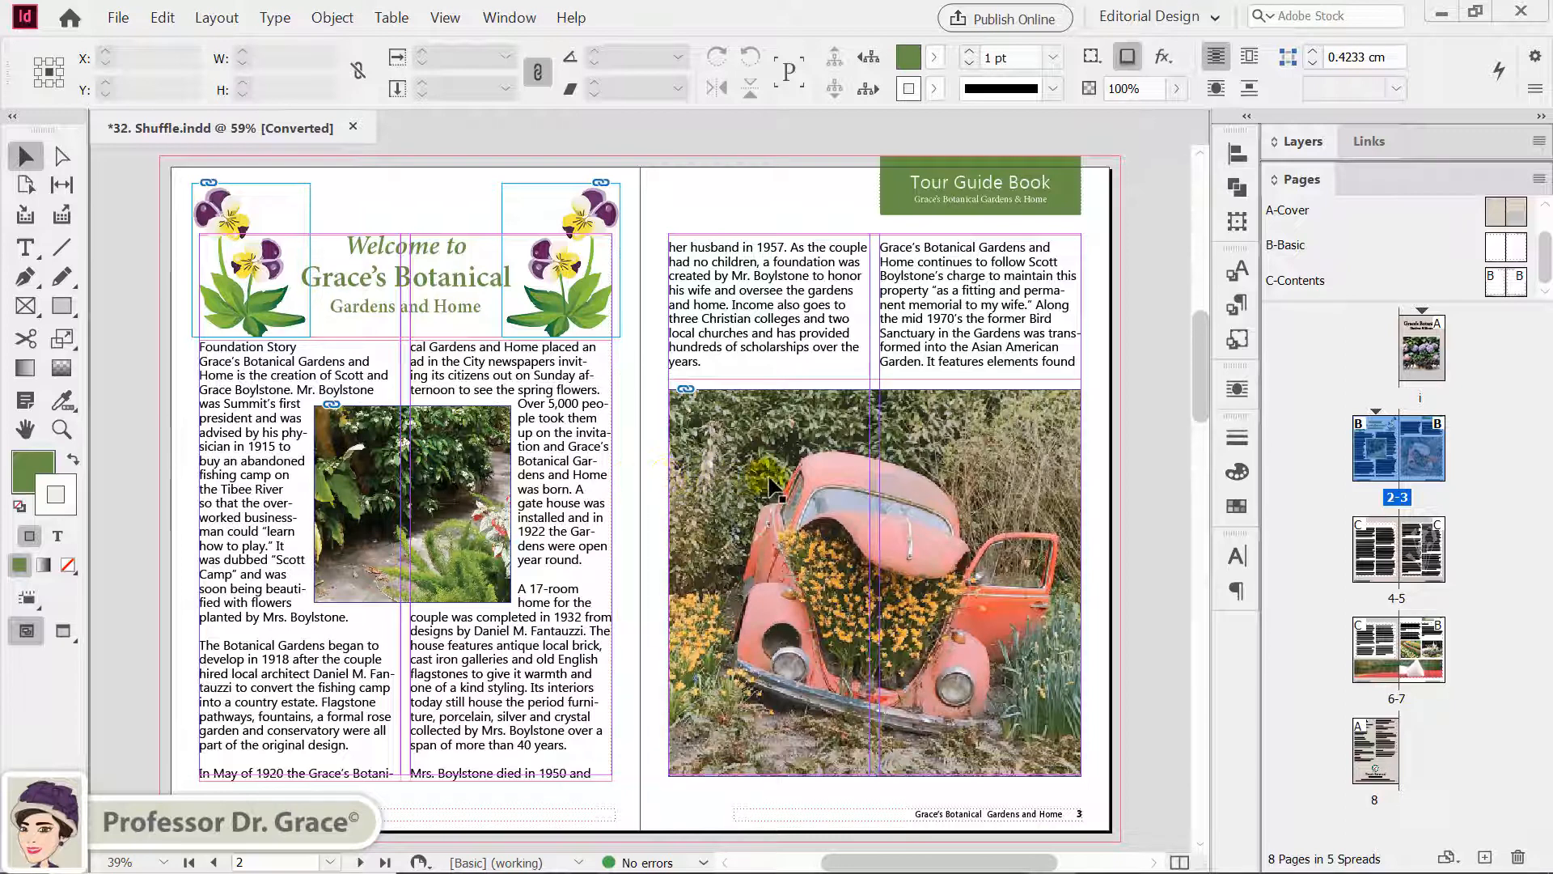
# - Open spread 4-5 and turn off Allow Document Pages to Shuffle for the document
pyautogui.doubleClick(1402, 601)
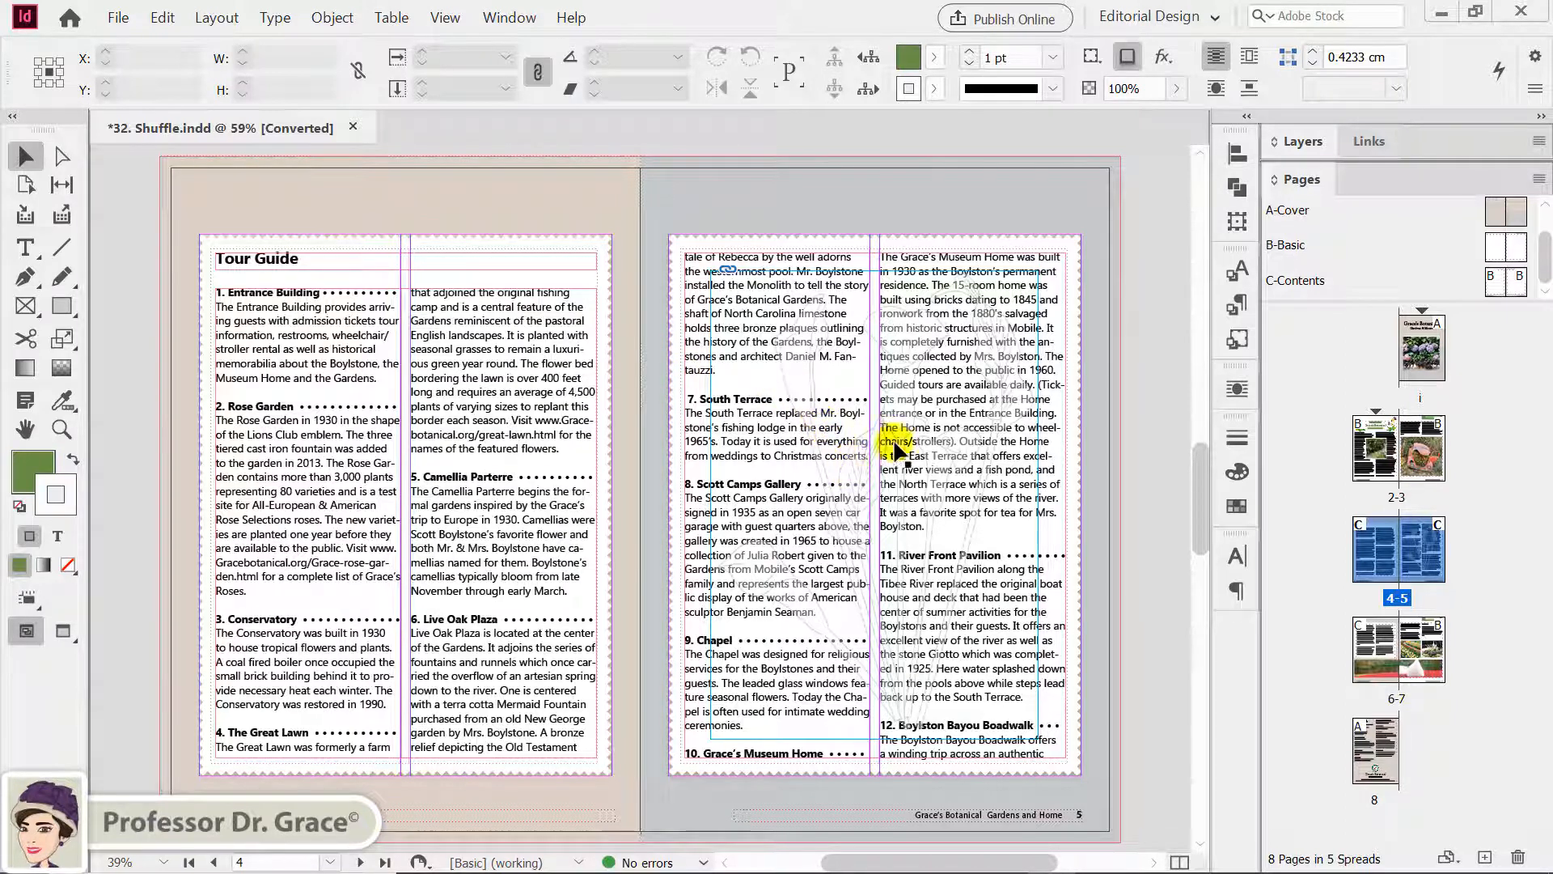
pyautogui.click(1538, 179)
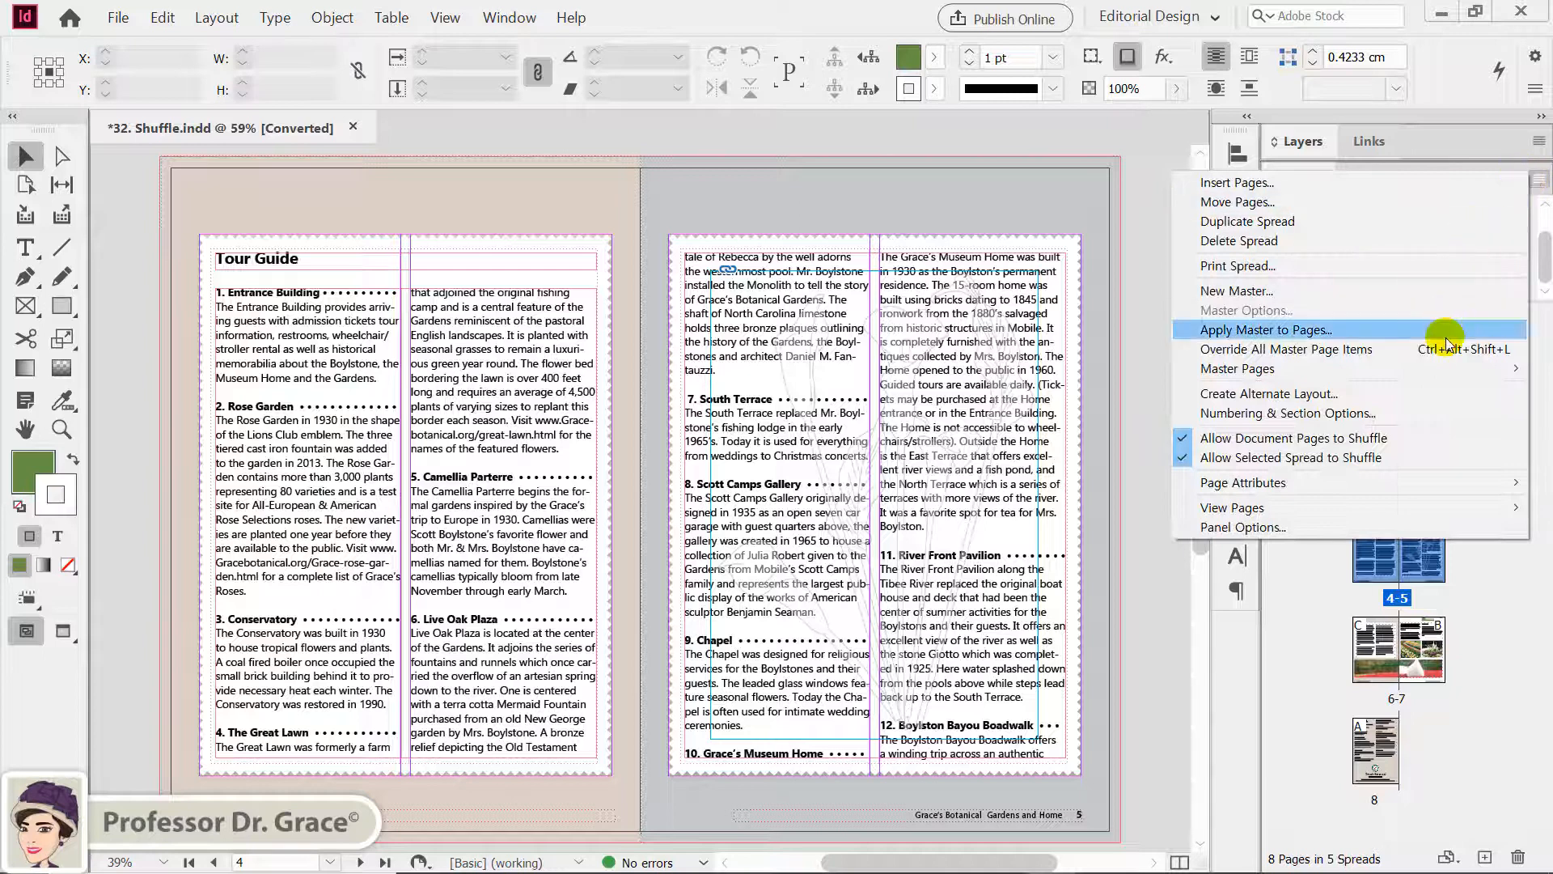
pyautogui.click(1429, 437)
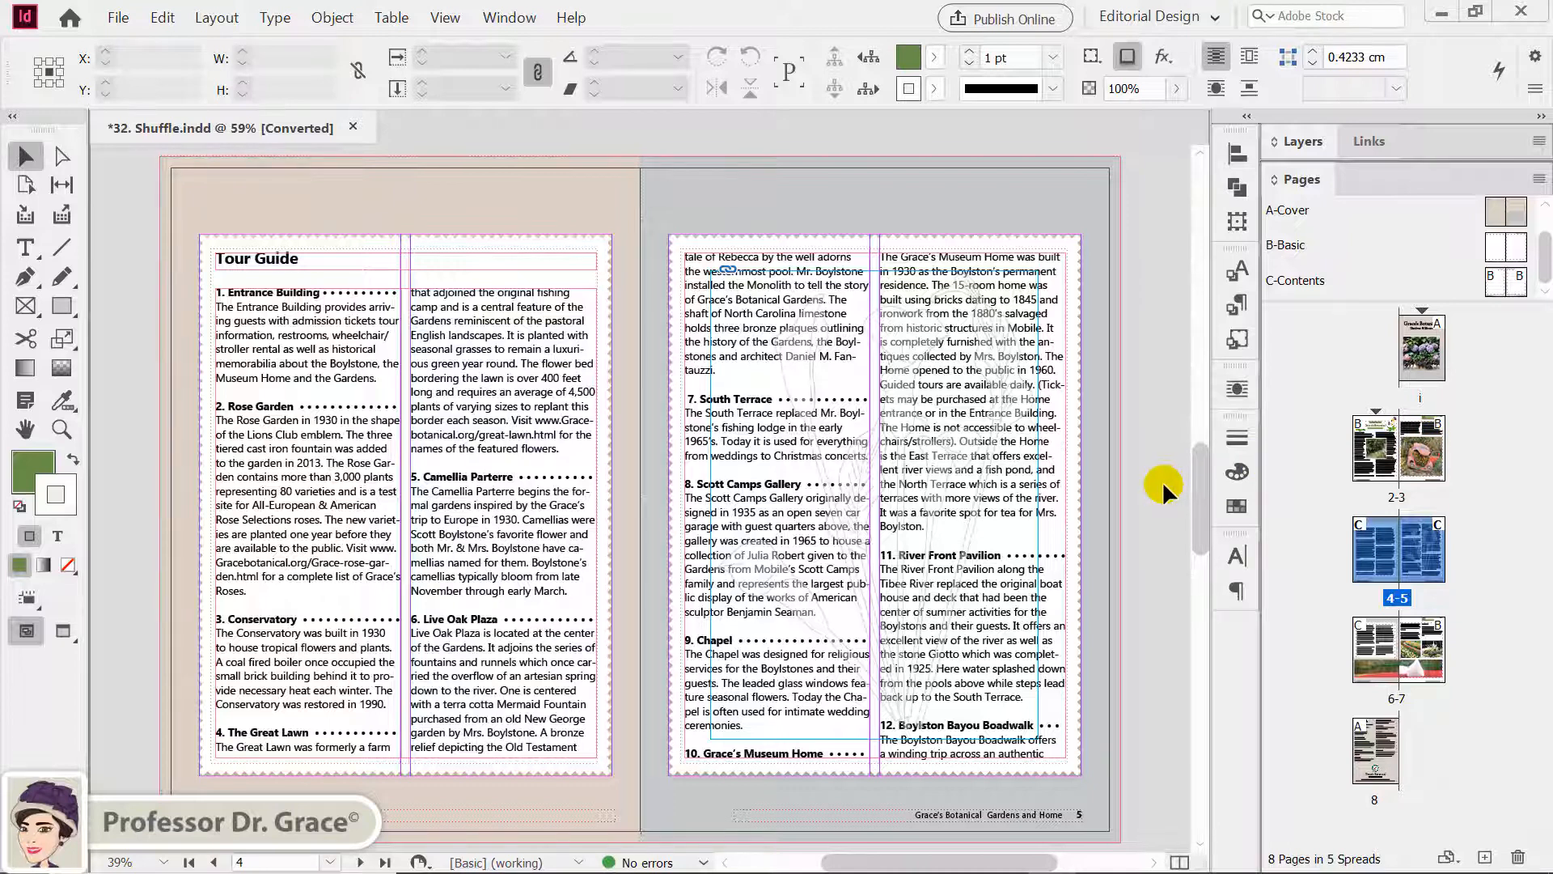
# - Separate page 5 from spread 4-5 so it forms its own spread below page 4
pyautogui.click(1424, 554)
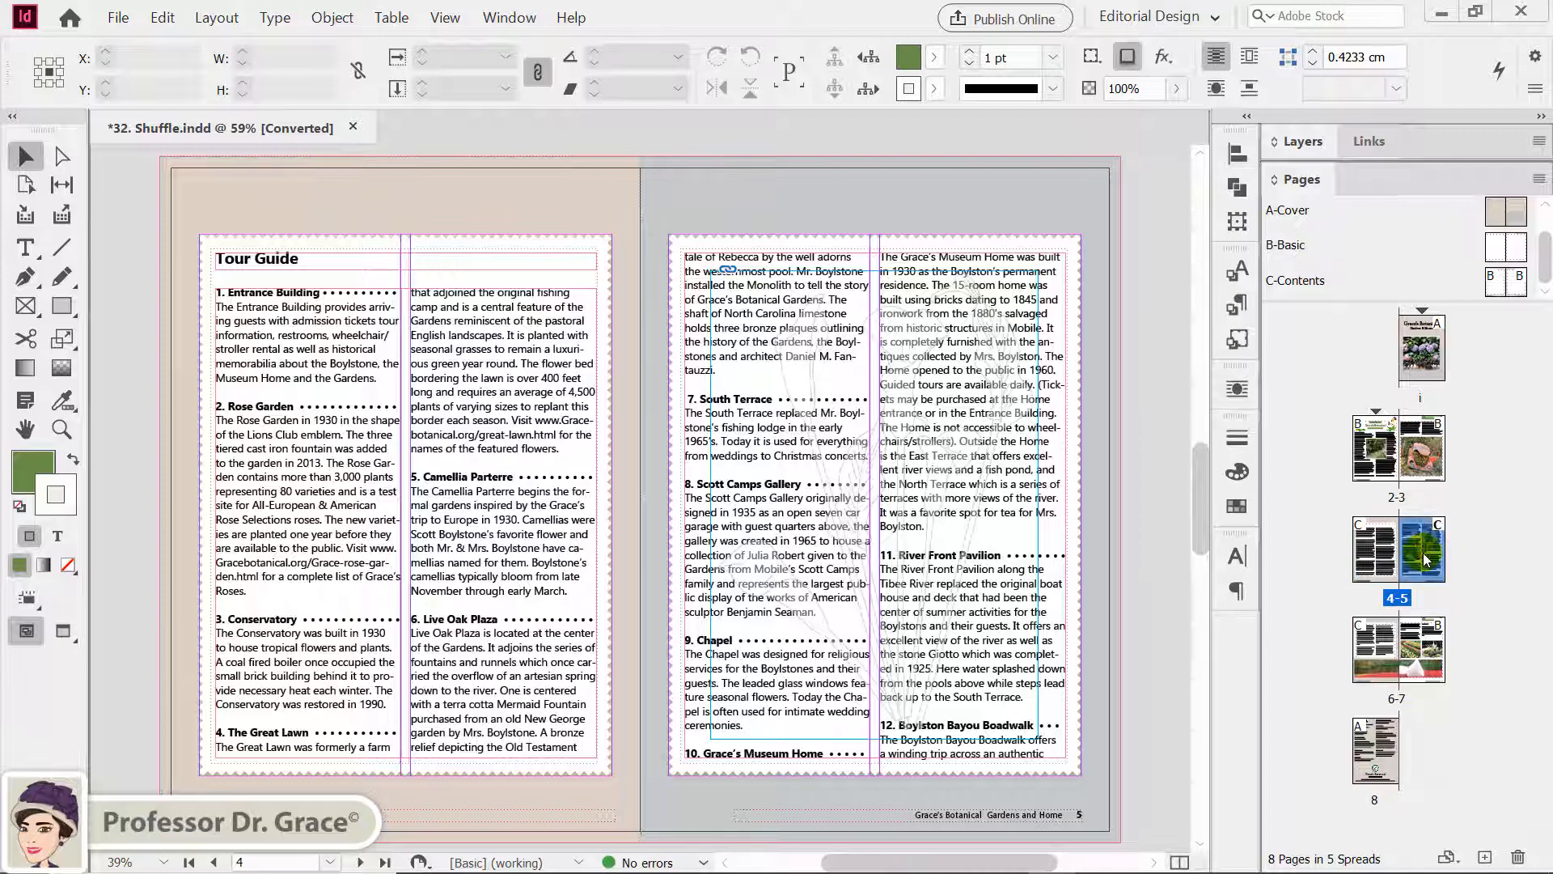
pyautogui.moveTo(1424, 552); pyautogui.dragTo(1459, 556)
pyautogui.moveTo(1459, 556); pyautogui.dragTo(1458, 556)
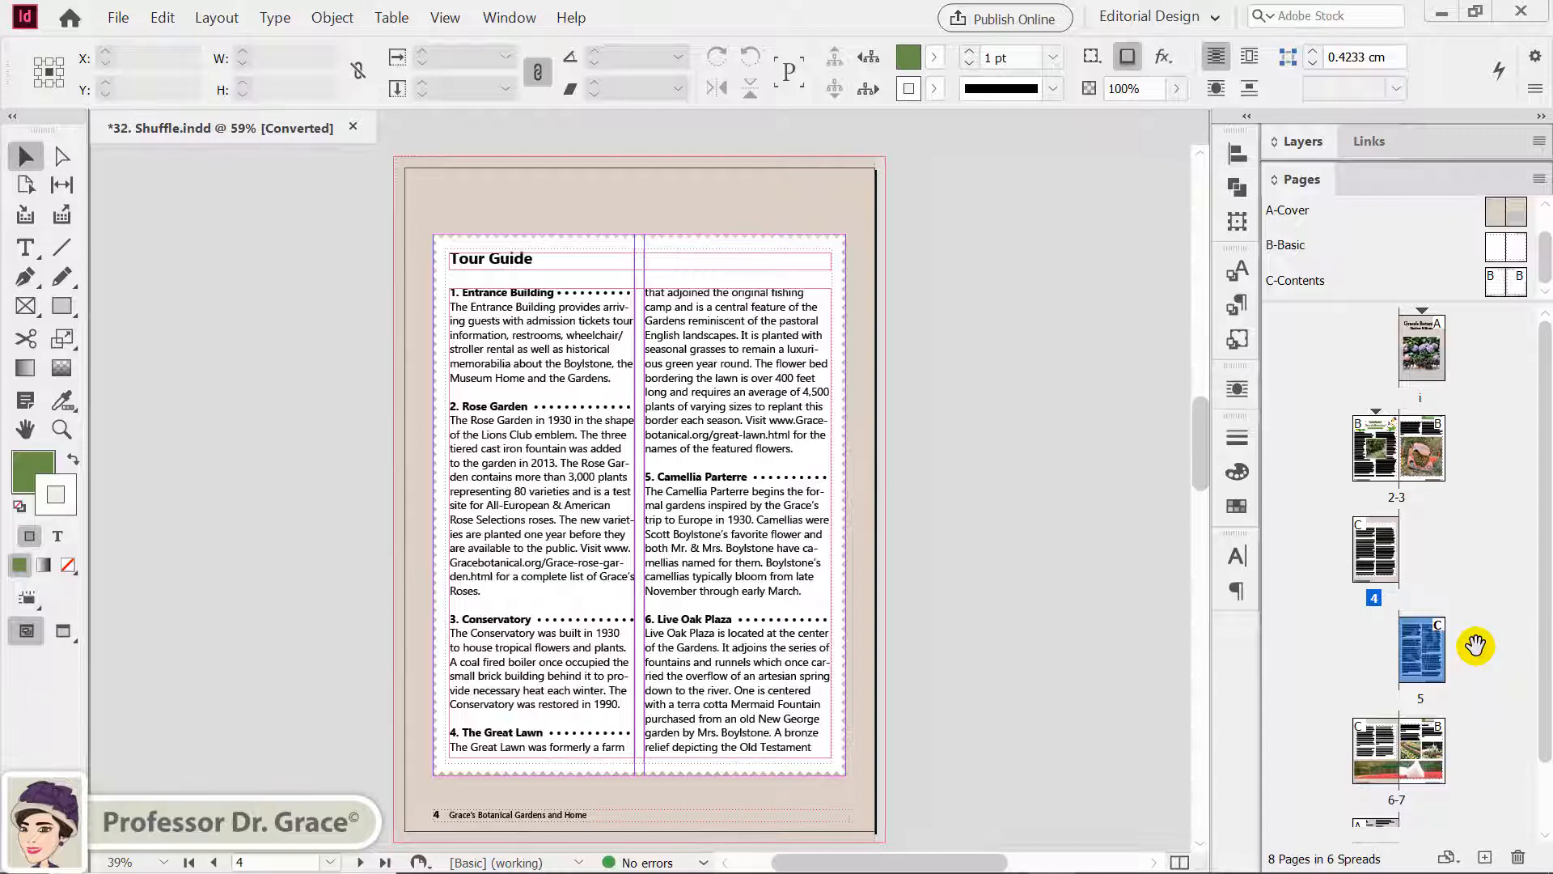
# - Check the document and selected-spread shuffle settings for page 4
pyautogui.rightClick(1369, 565)
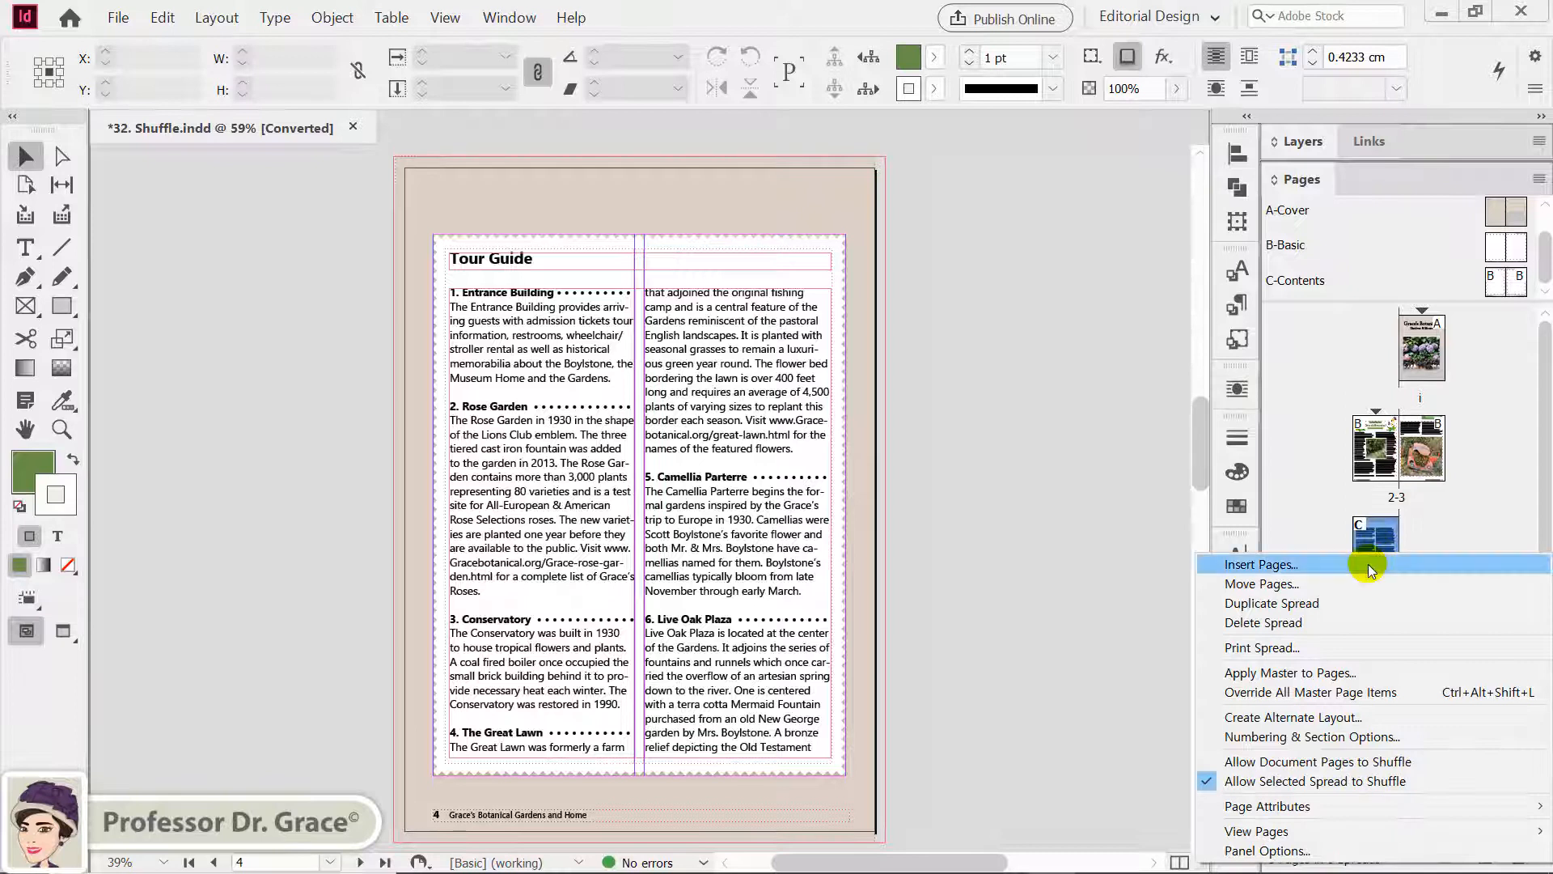
pyautogui.click(1304, 768)
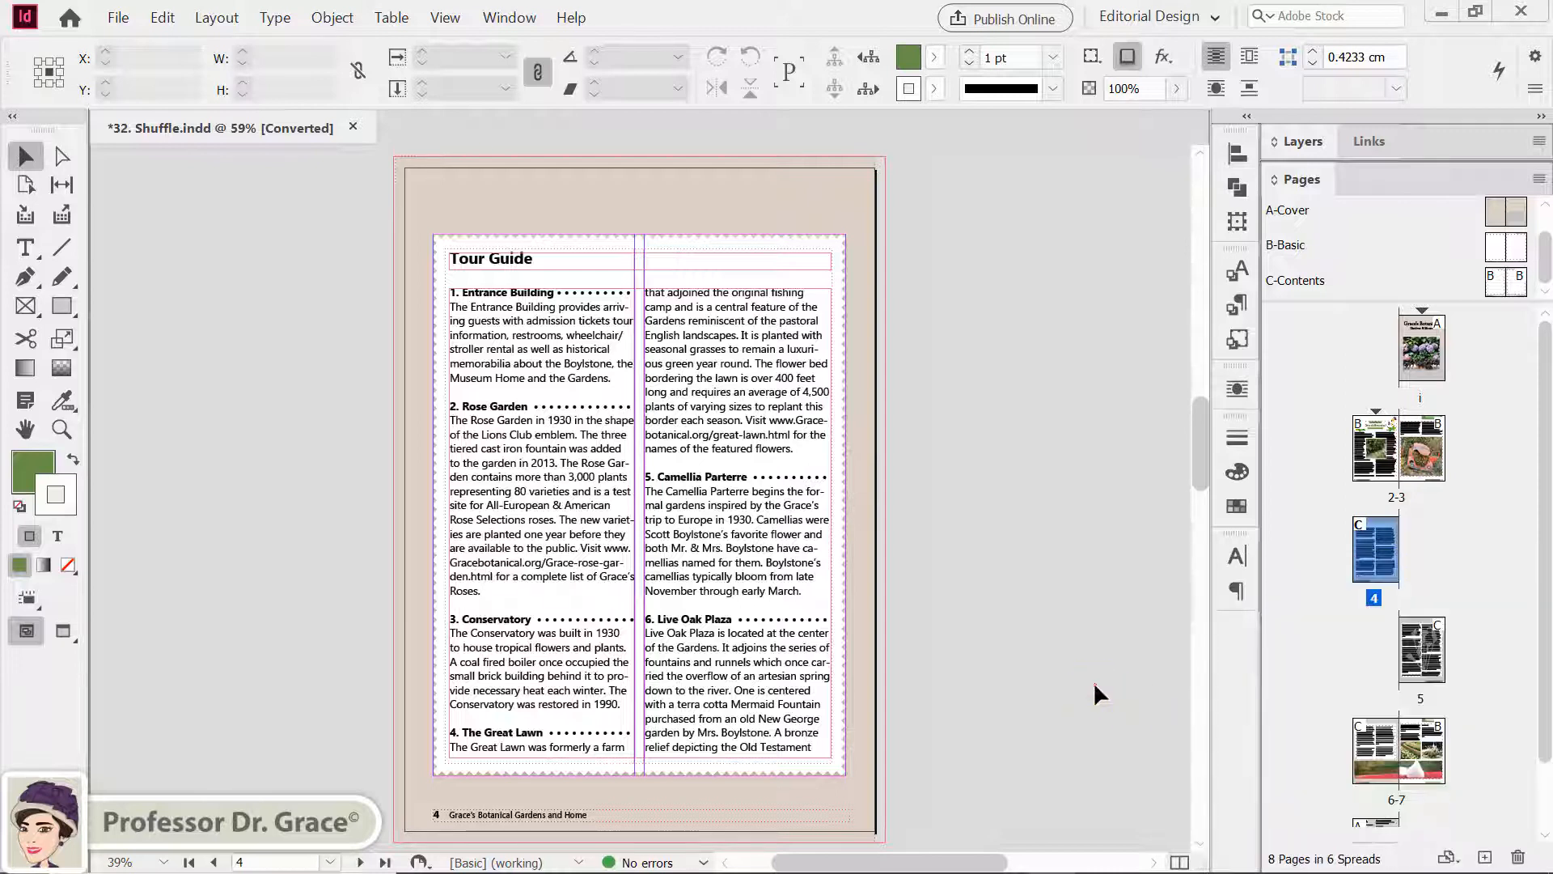
pyautogui.click(1089, 677)
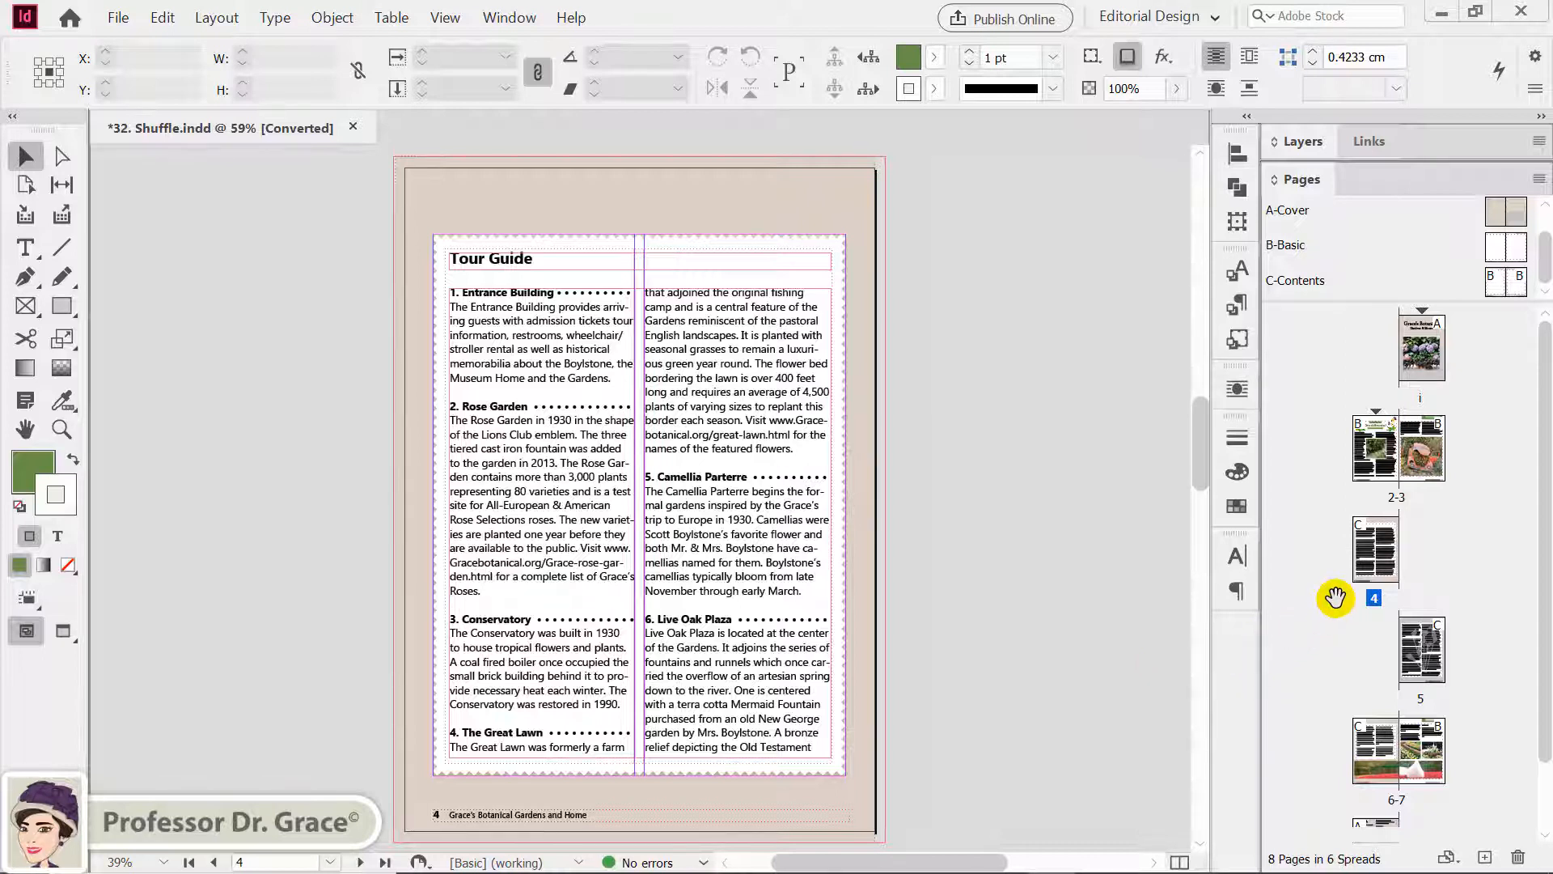
pyautogui.rightClick(1371, 561)
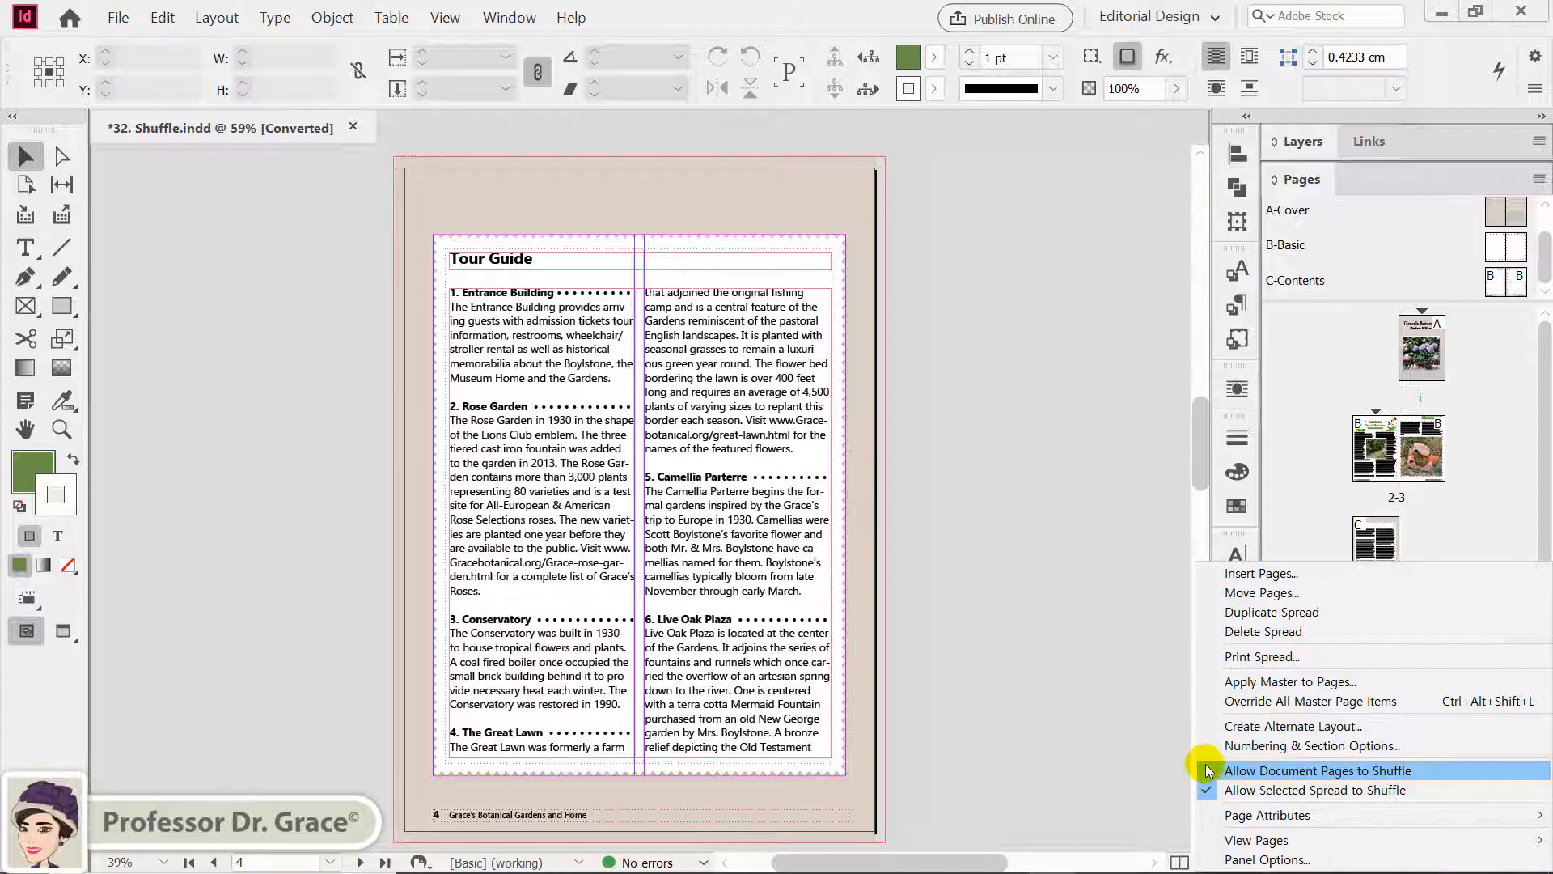
pyautogui.click(1080, 677)
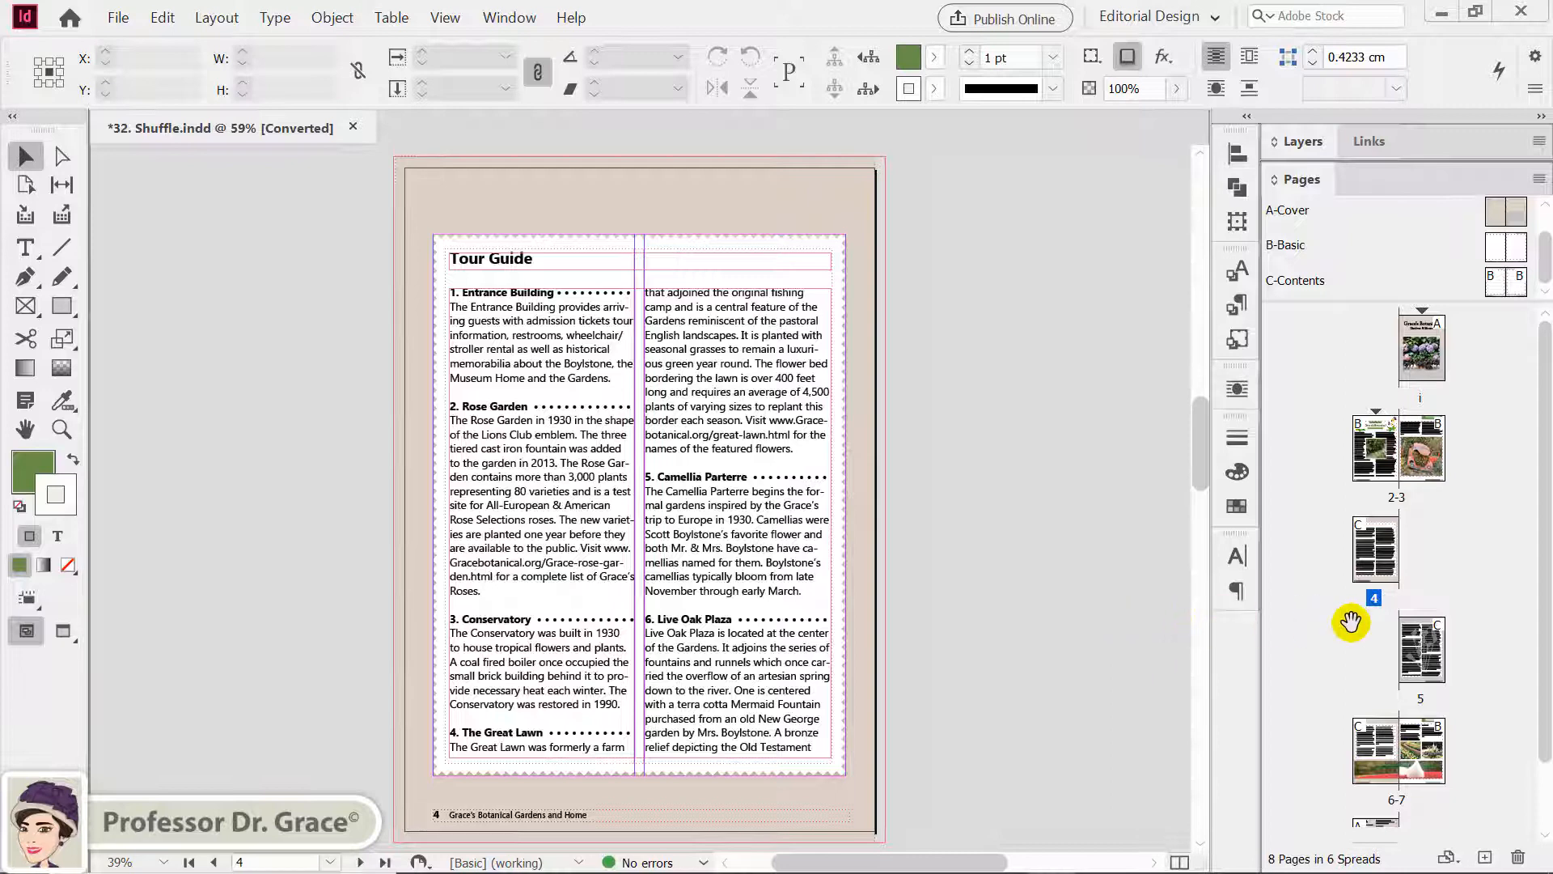
# - Override page 4's beige master background frame and extend its inner edge to the bleed line, about 21.94 cm wide
pyautogui.click(1378, 566)
pyautogui.doubleClick(1379, 566)
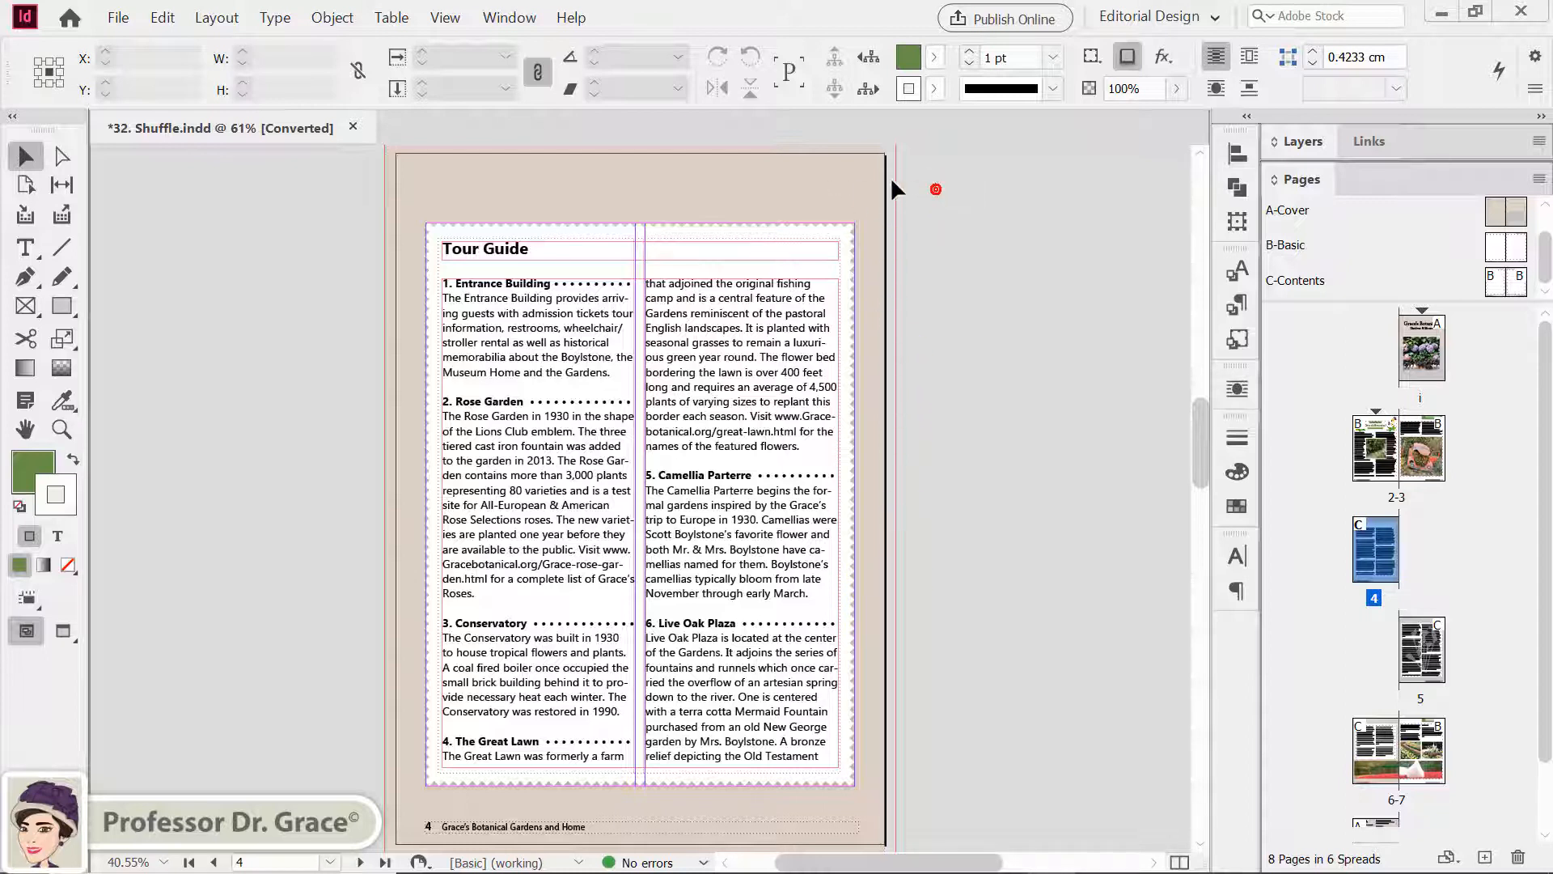
pyautogui.scroll(3, 924, 183)
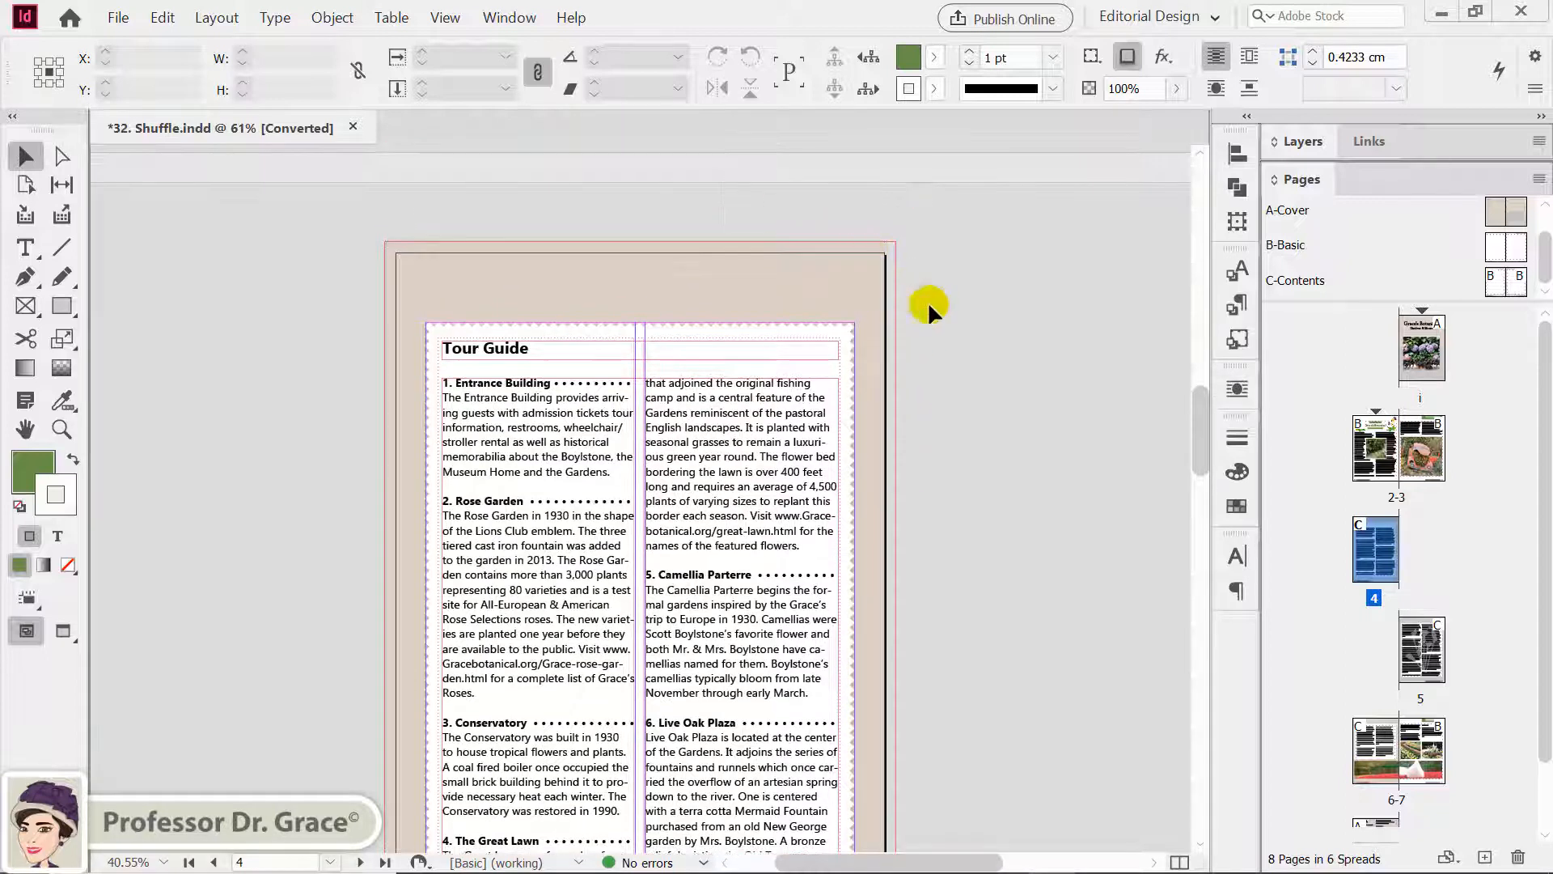
pyautogui.hotkey('ctrl', '0')
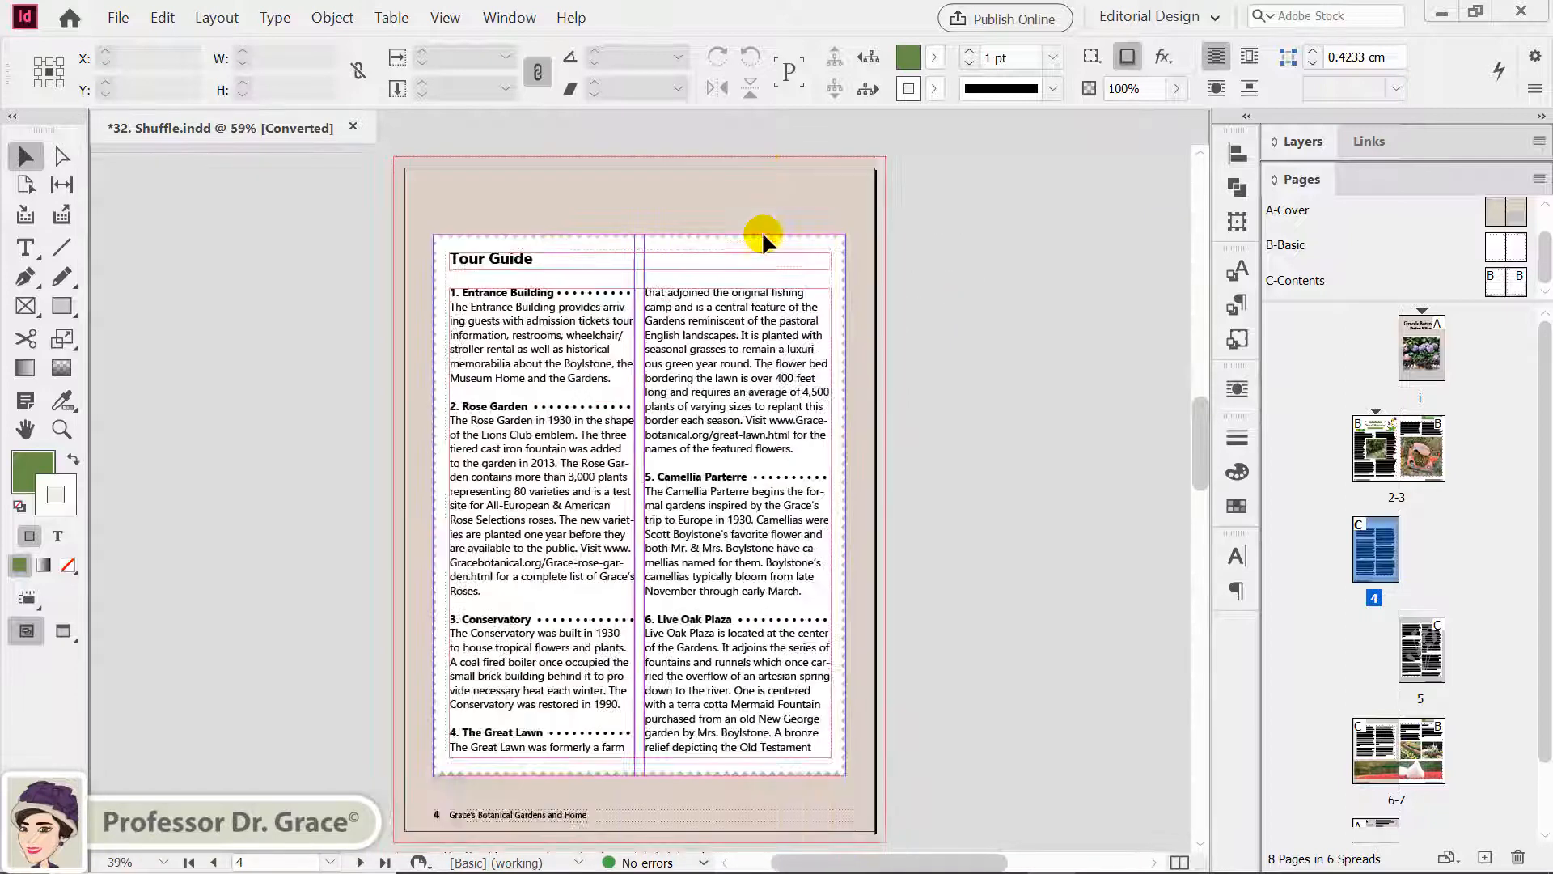
pyautogui.hotkey('ctrl', 'shift')
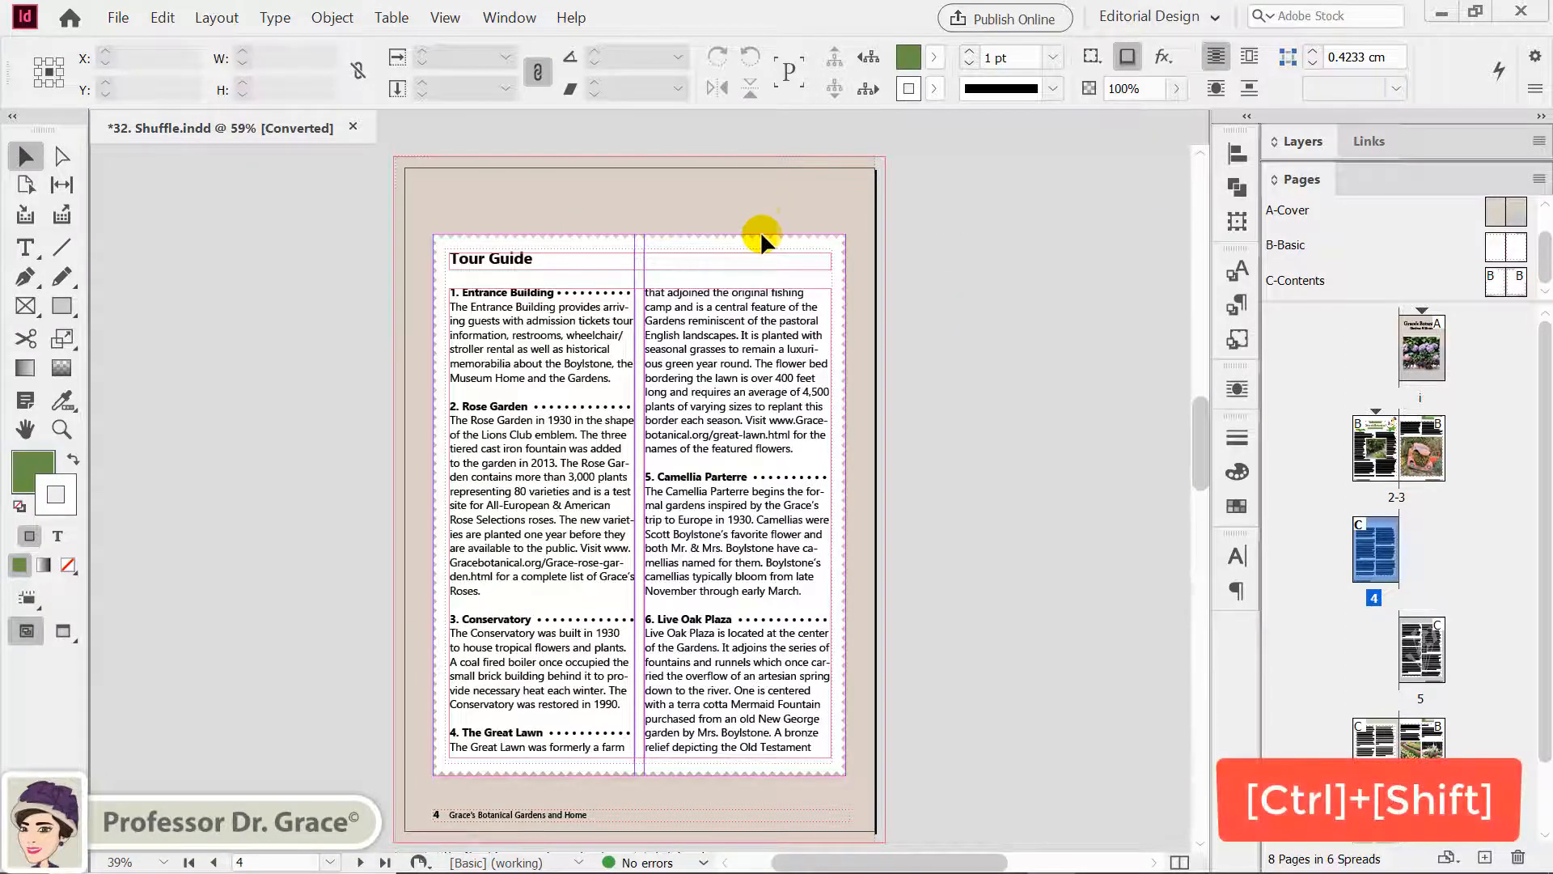
pyautogui.keyDown('ctrl'); pyautogui.keyDown('shift'); pyautogui.click(844, 197); pyautogui.keyUp('shift'); pyautogui.keyUp('ctrl')
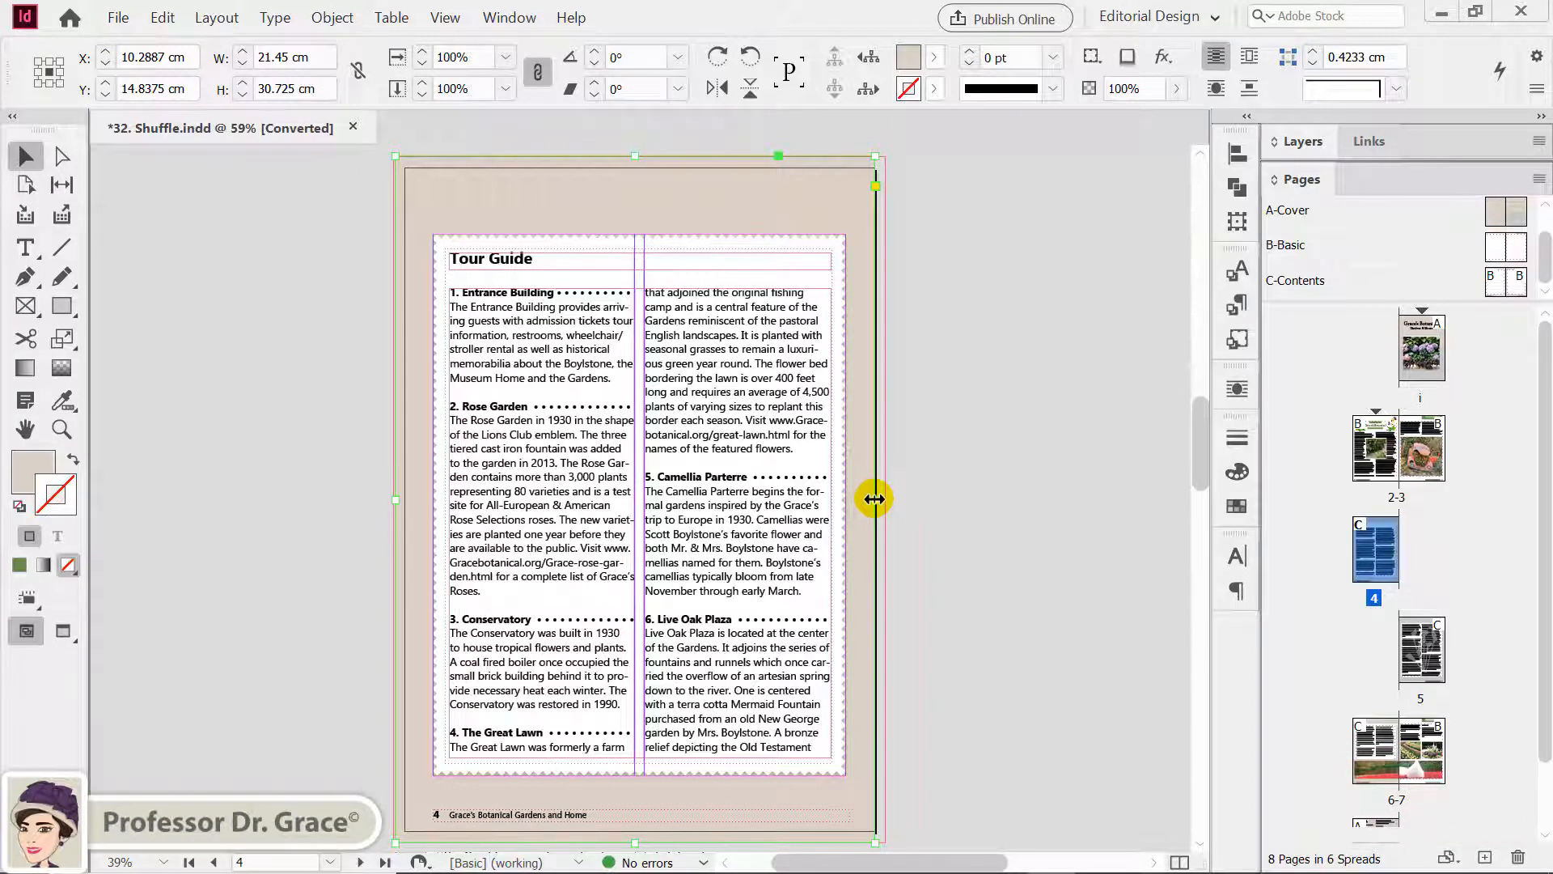
pyautogui.moveTo(874, 498); pyautogui.dragTo(885, 499)
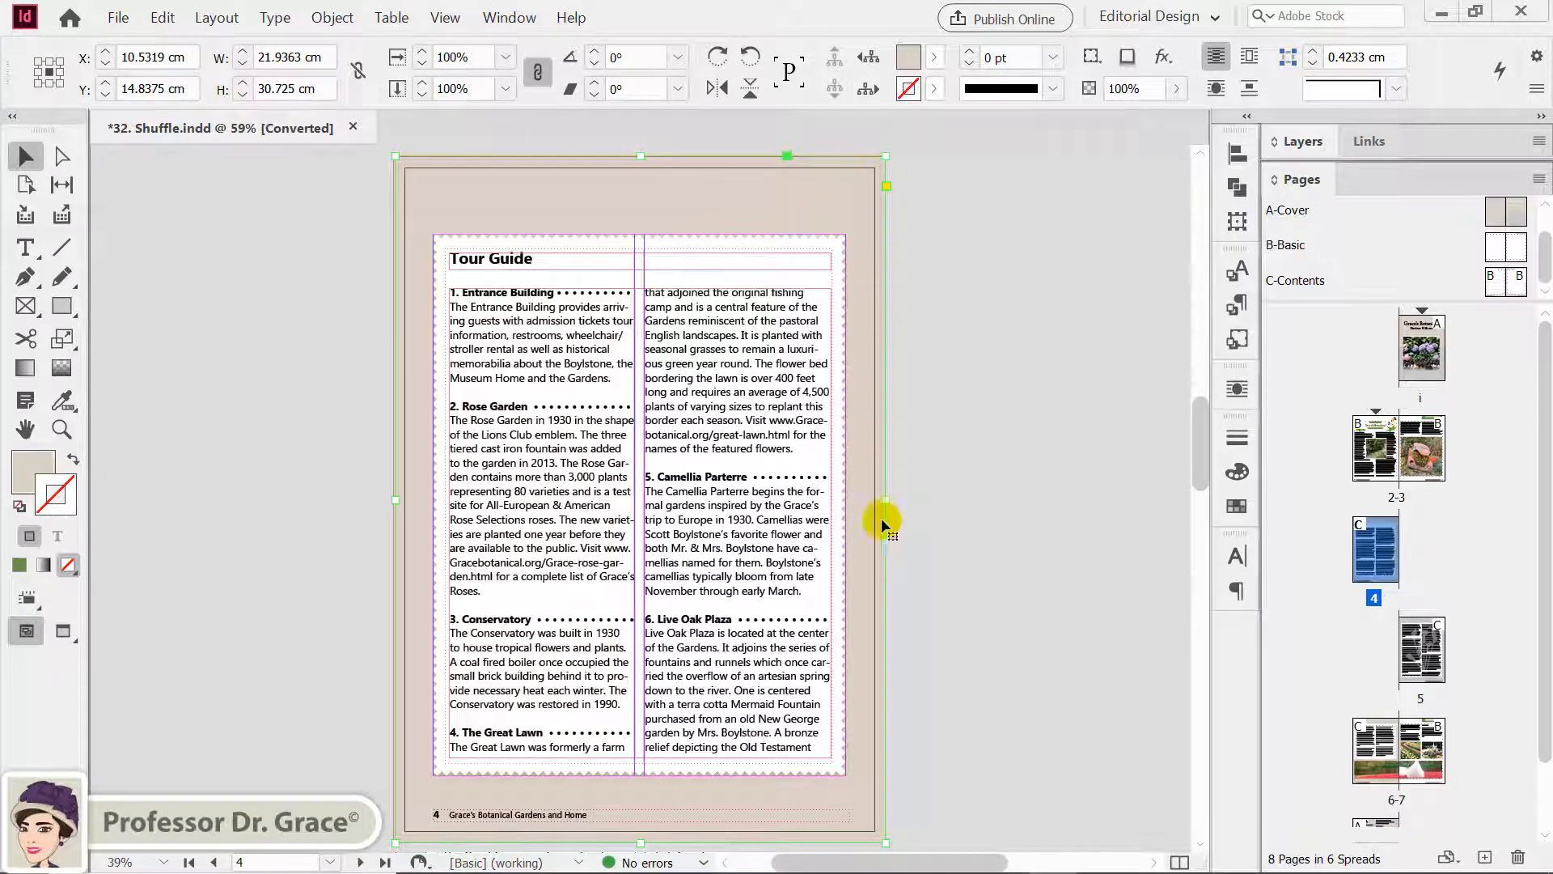
pyautogui.click(963, 594)
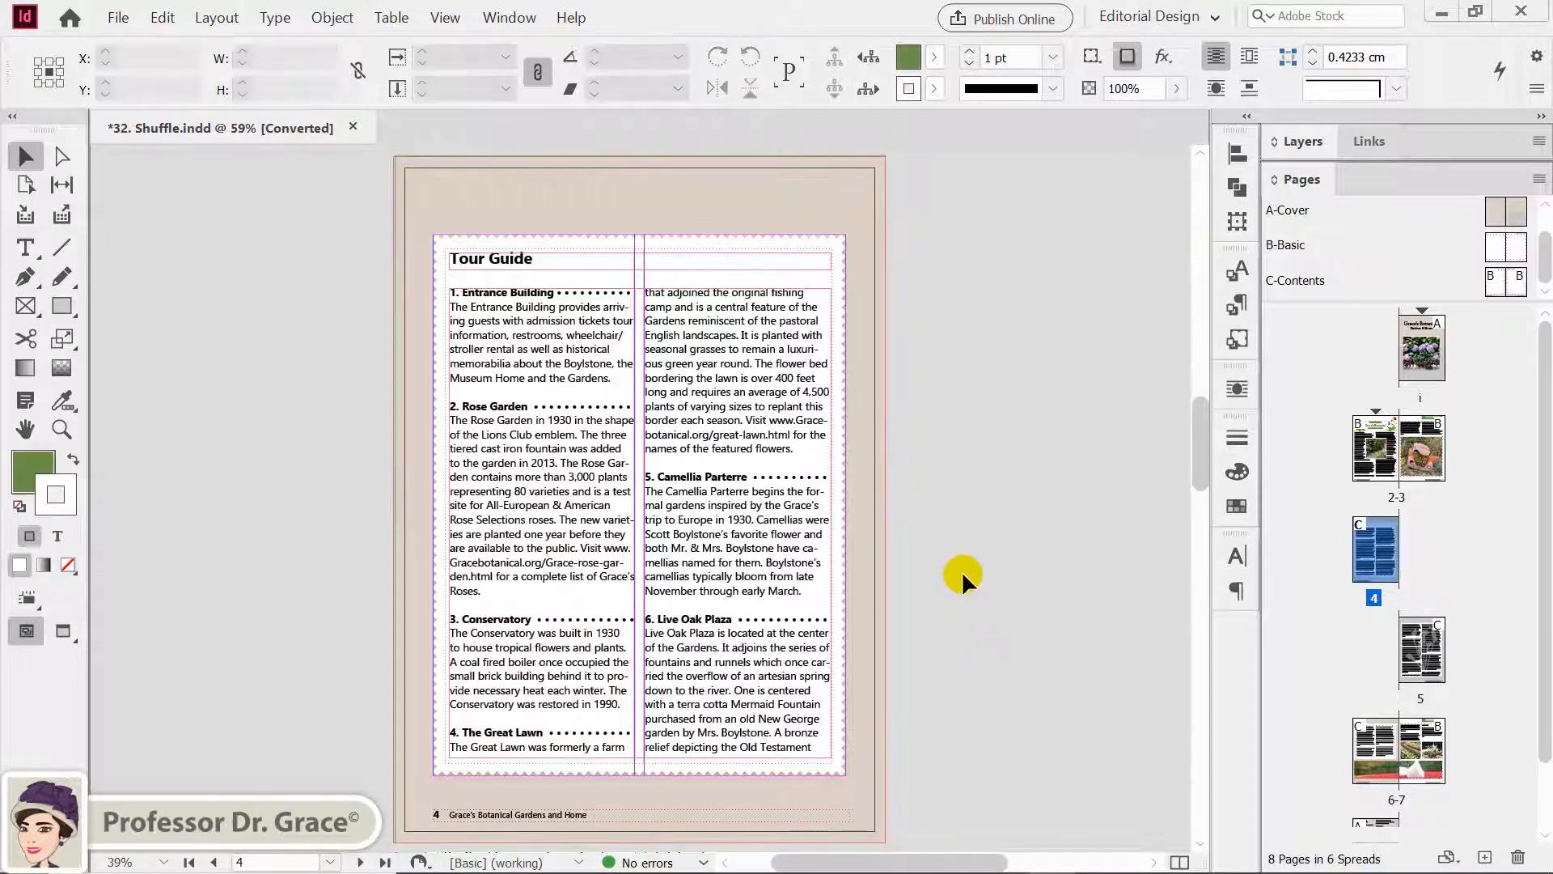
# - Open page 5, override its master background frames, and delete the beige frame lying beside the page
pyautogui.doubleClick(1428, 668)
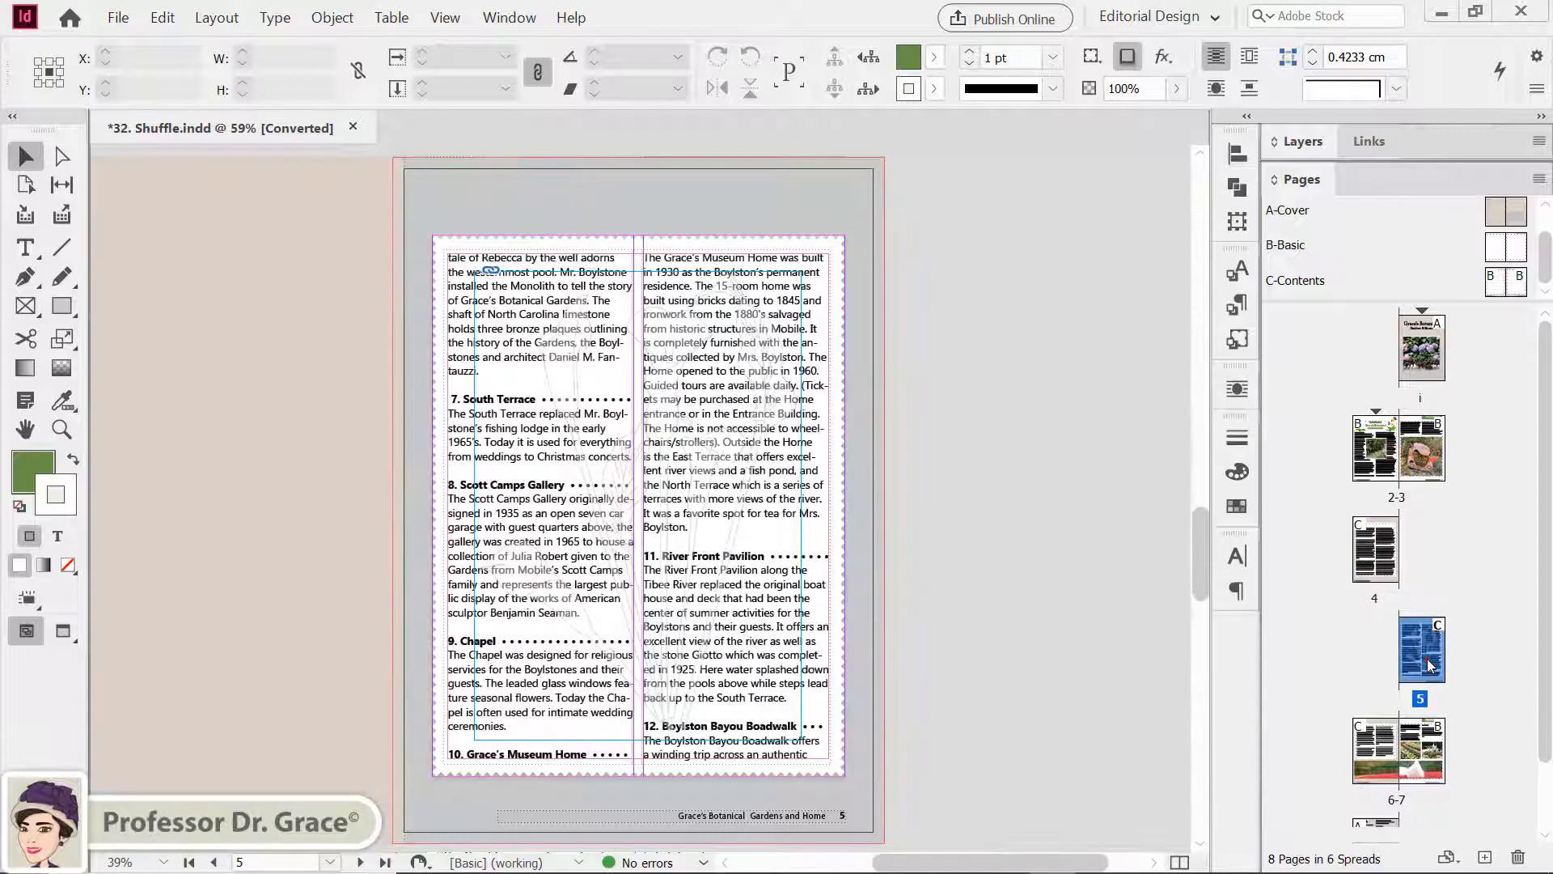
pyautogui.click(1428, 665)
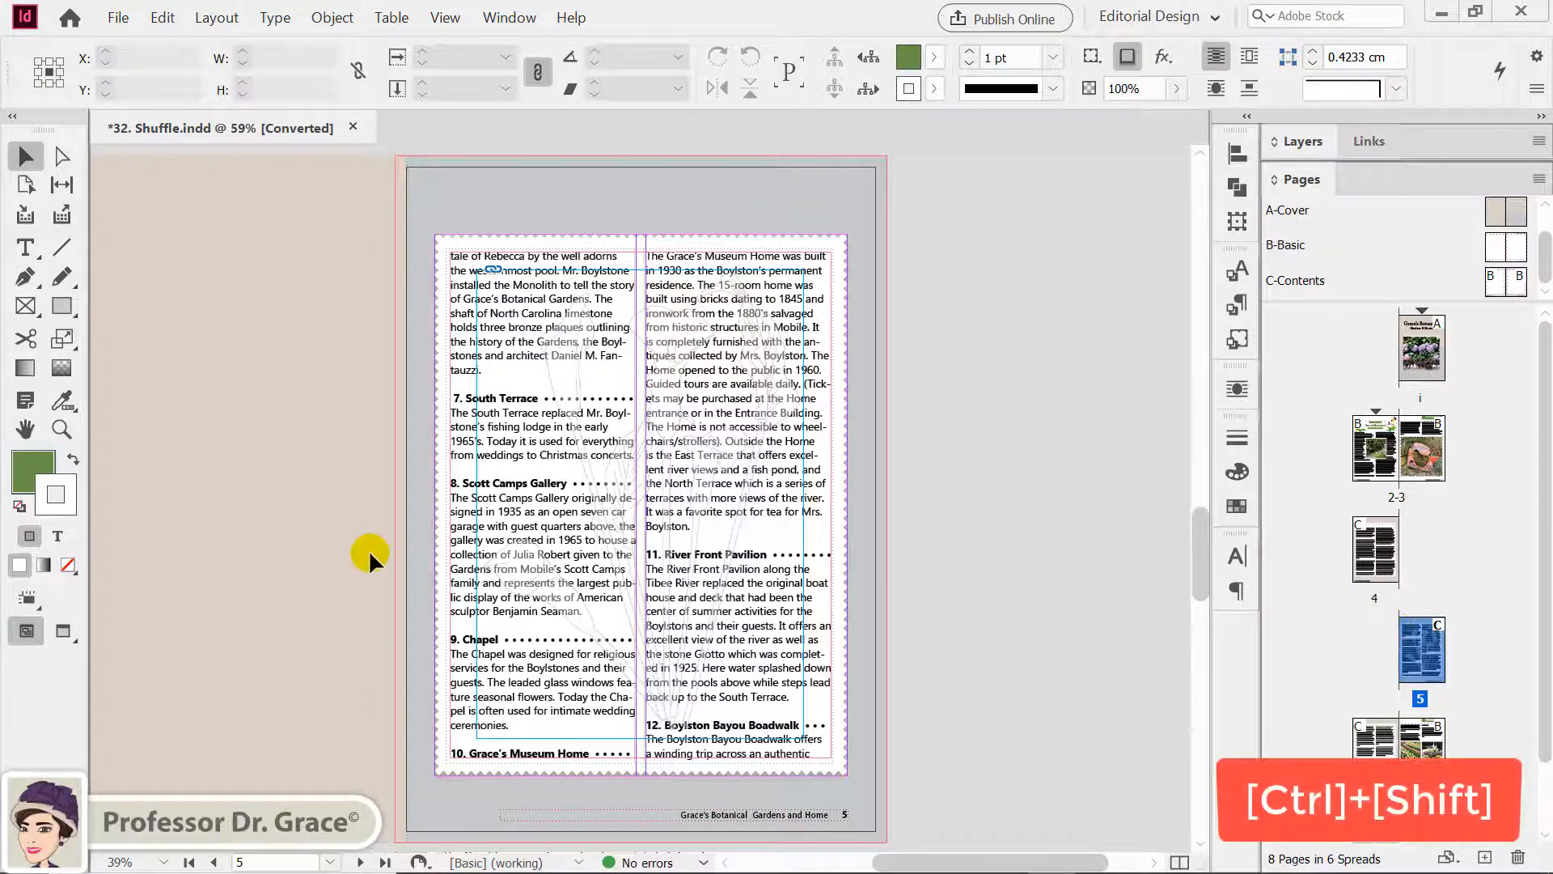
pyautogui.keyDown('ctrl'); pyautogui.keyDown('shift'); pyautogui.click(323, 527); pyautogui.keyUp('shift'); pyautogui.keyUp('ctrl')
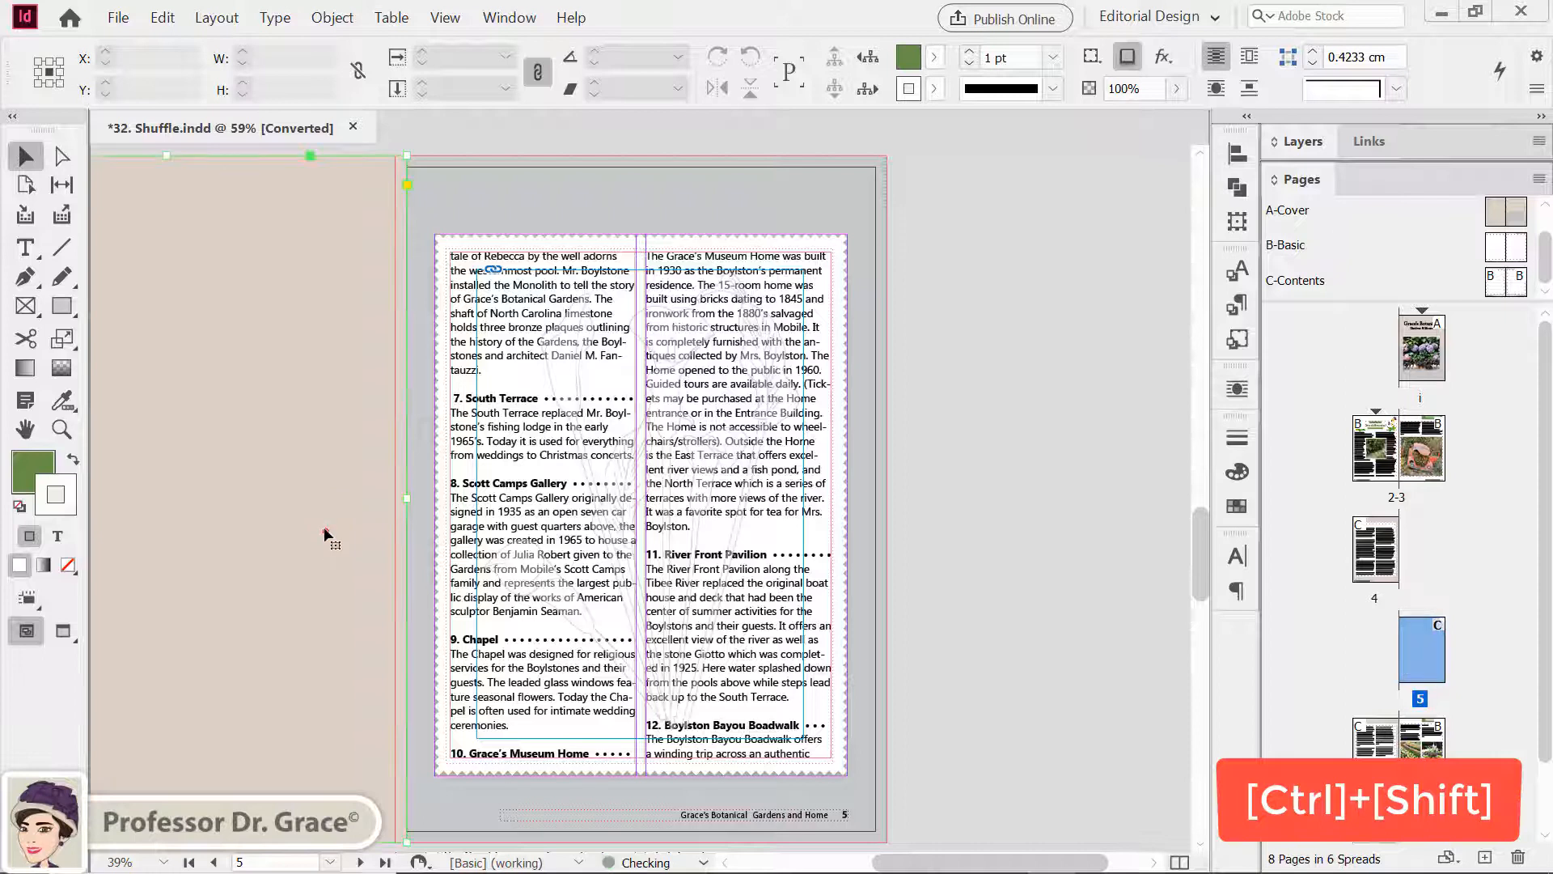
pyautogui.keyDown('ctrl'); pyautogui.keyDown('shift'); pyautogui.click(479, 178); pyautogui.keyUp('shift'); pyautogui.keyUp('ctrl')
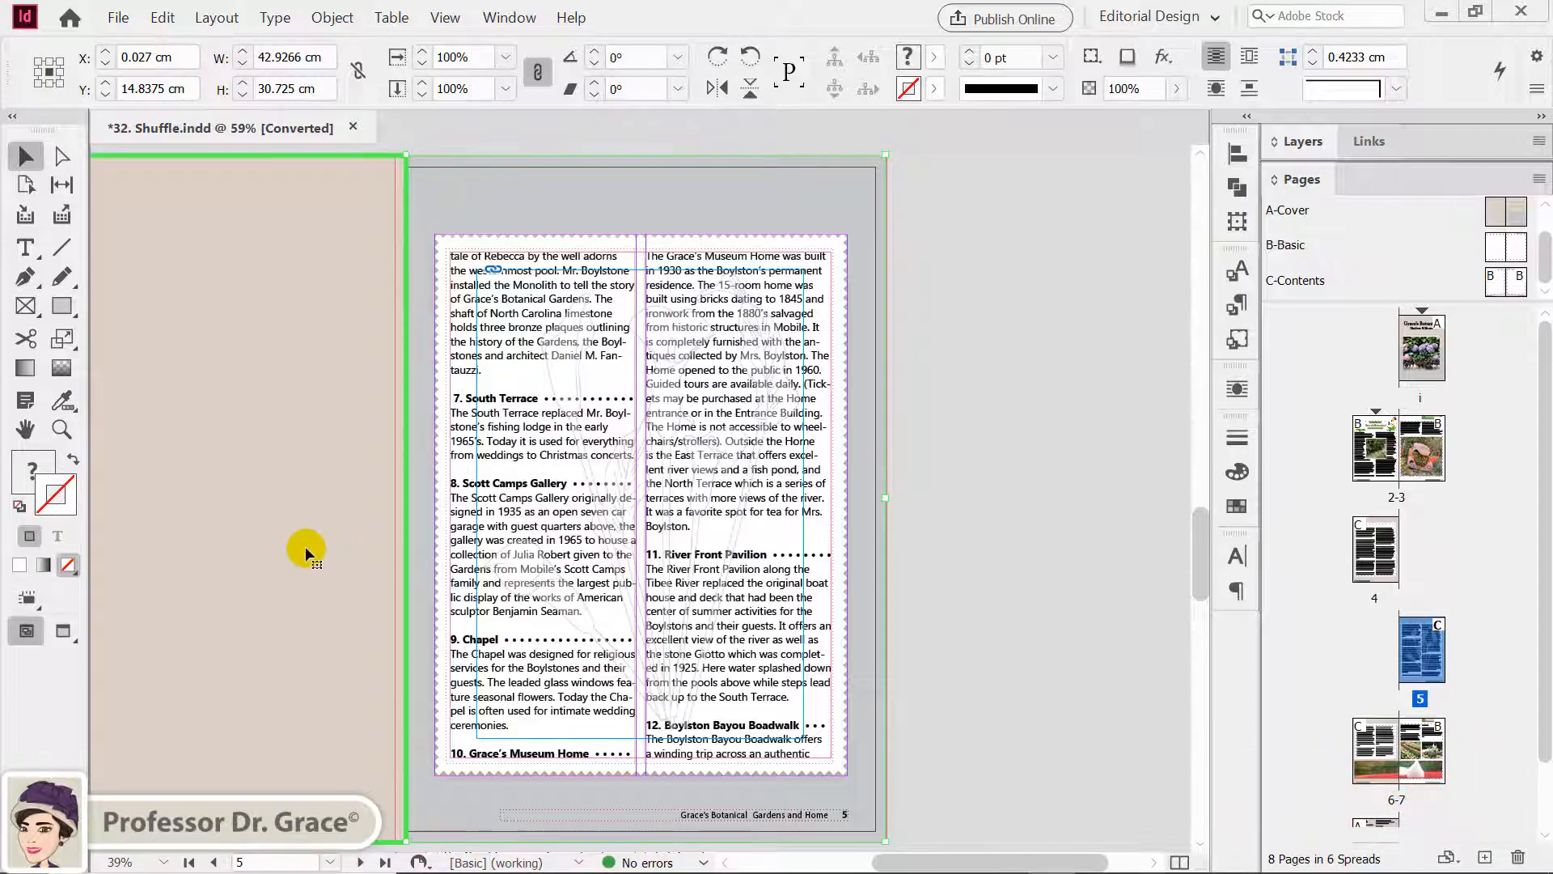
pyautogui.click(180, 411)
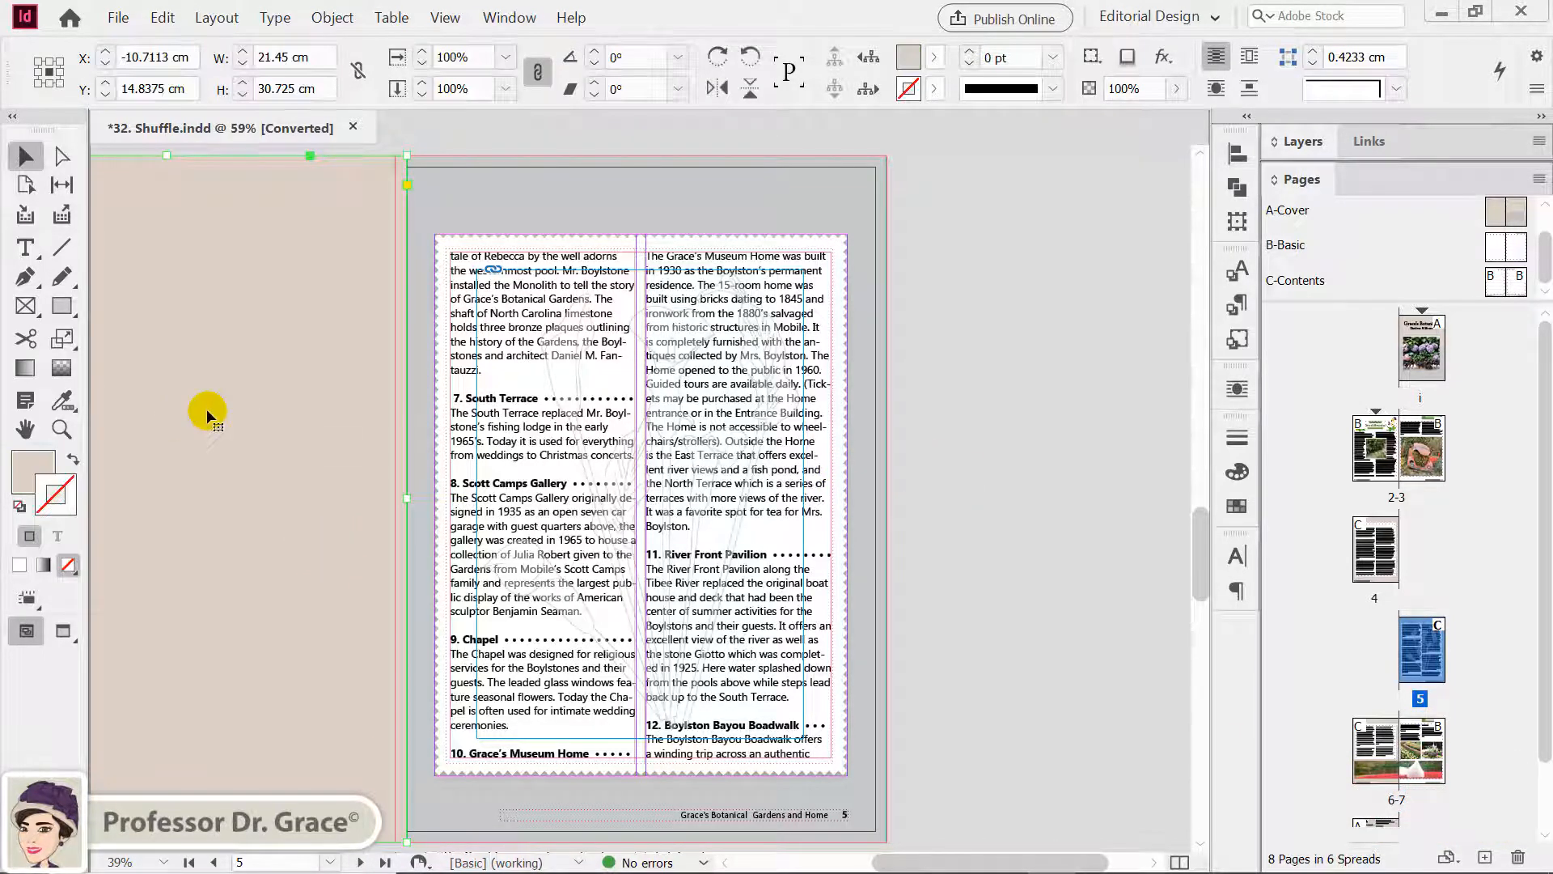
pyautogui.press('Delete')
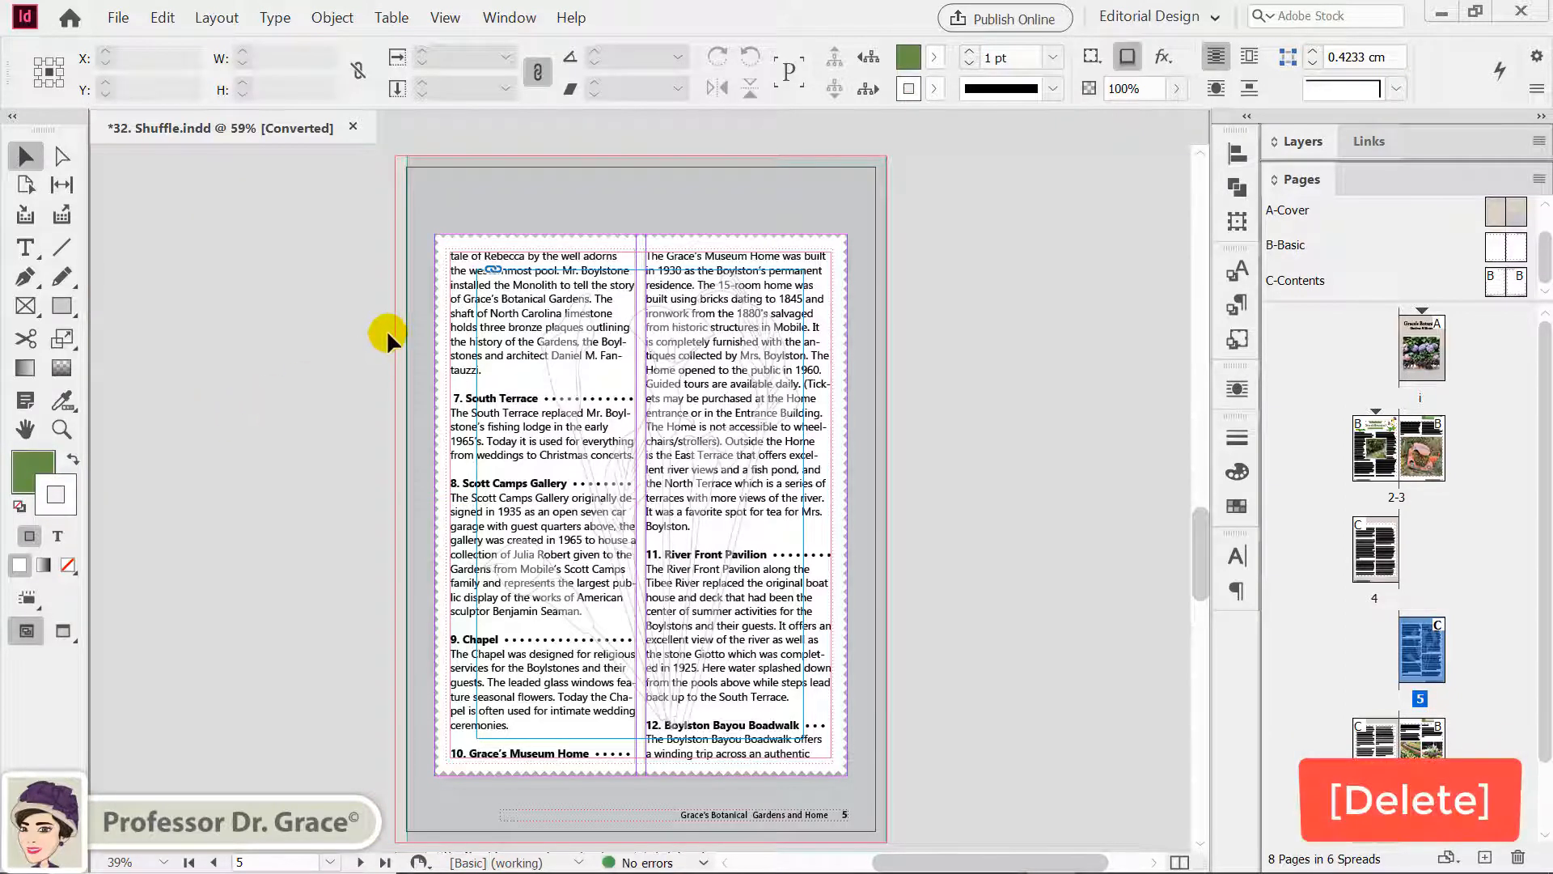
# - Extend page 5's grey background frame at its inner edge to the bleed line, about 21.89 cm wide
pyautogui.click(422, 374)
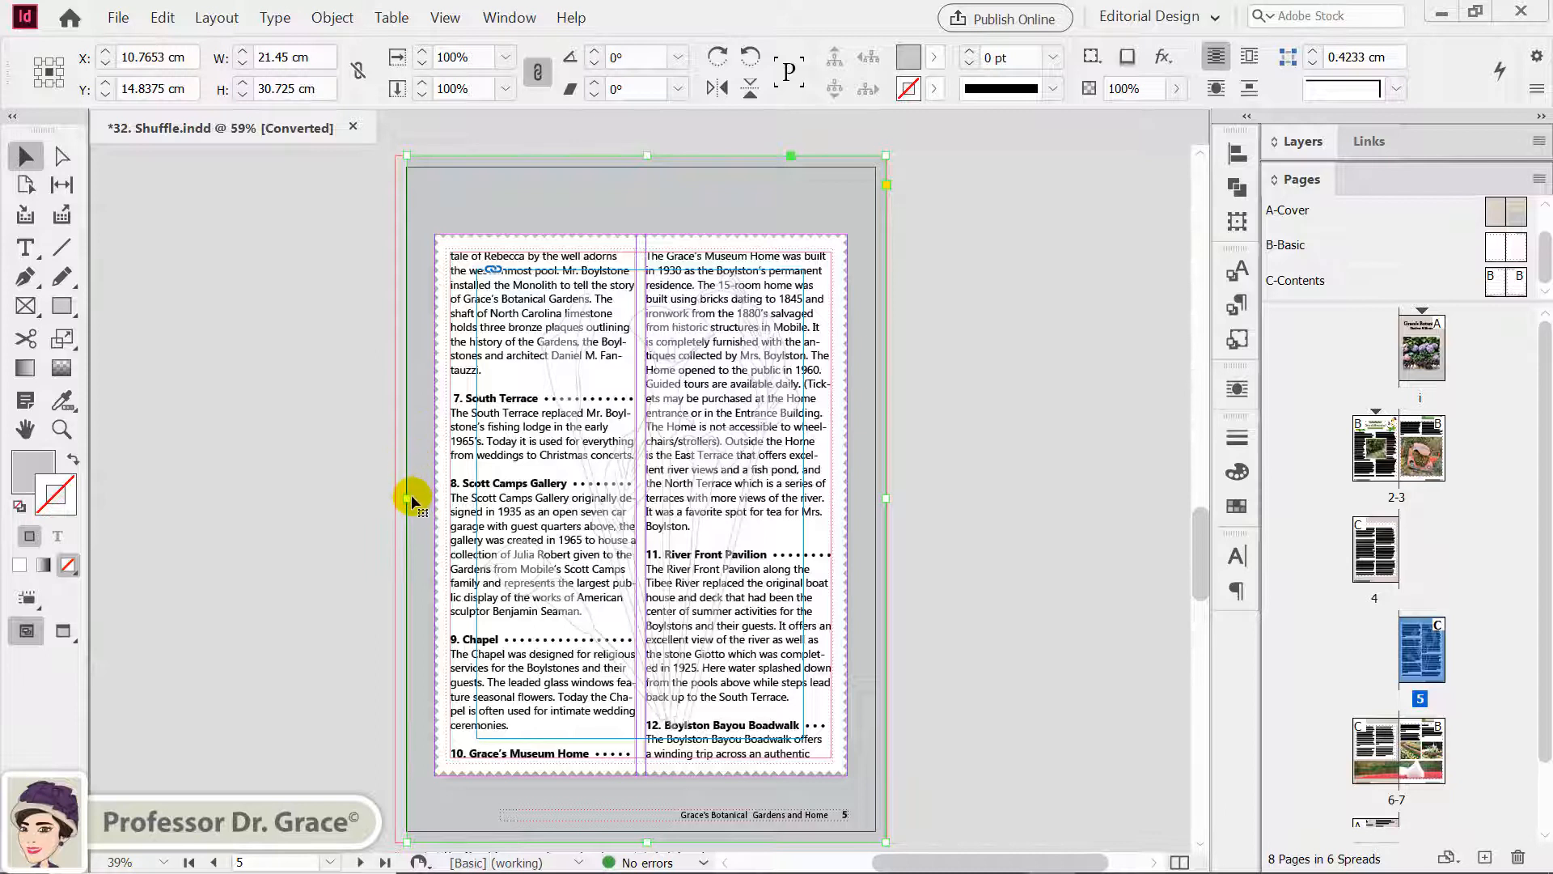
pyautogui.moveTo(408, 499); pyautogui.dragTo(398, 502)
pyautogui.click(368, 505)
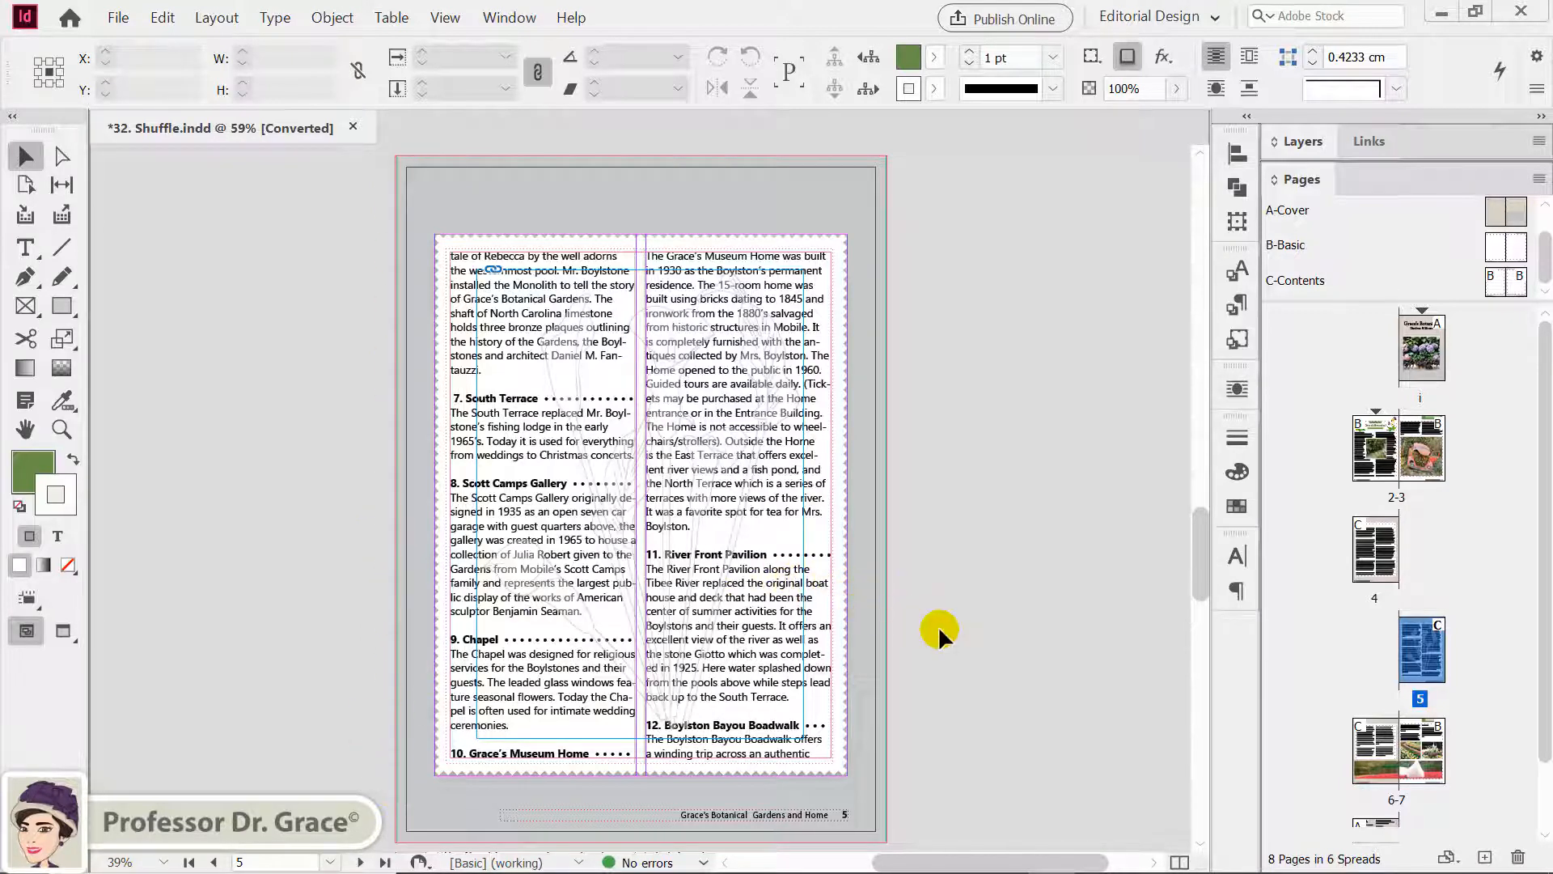
# - Open spread 6-7, copy the wide tulip photo spanning both pages, and paste the copy in place
pyautogui.click(1403, 802)
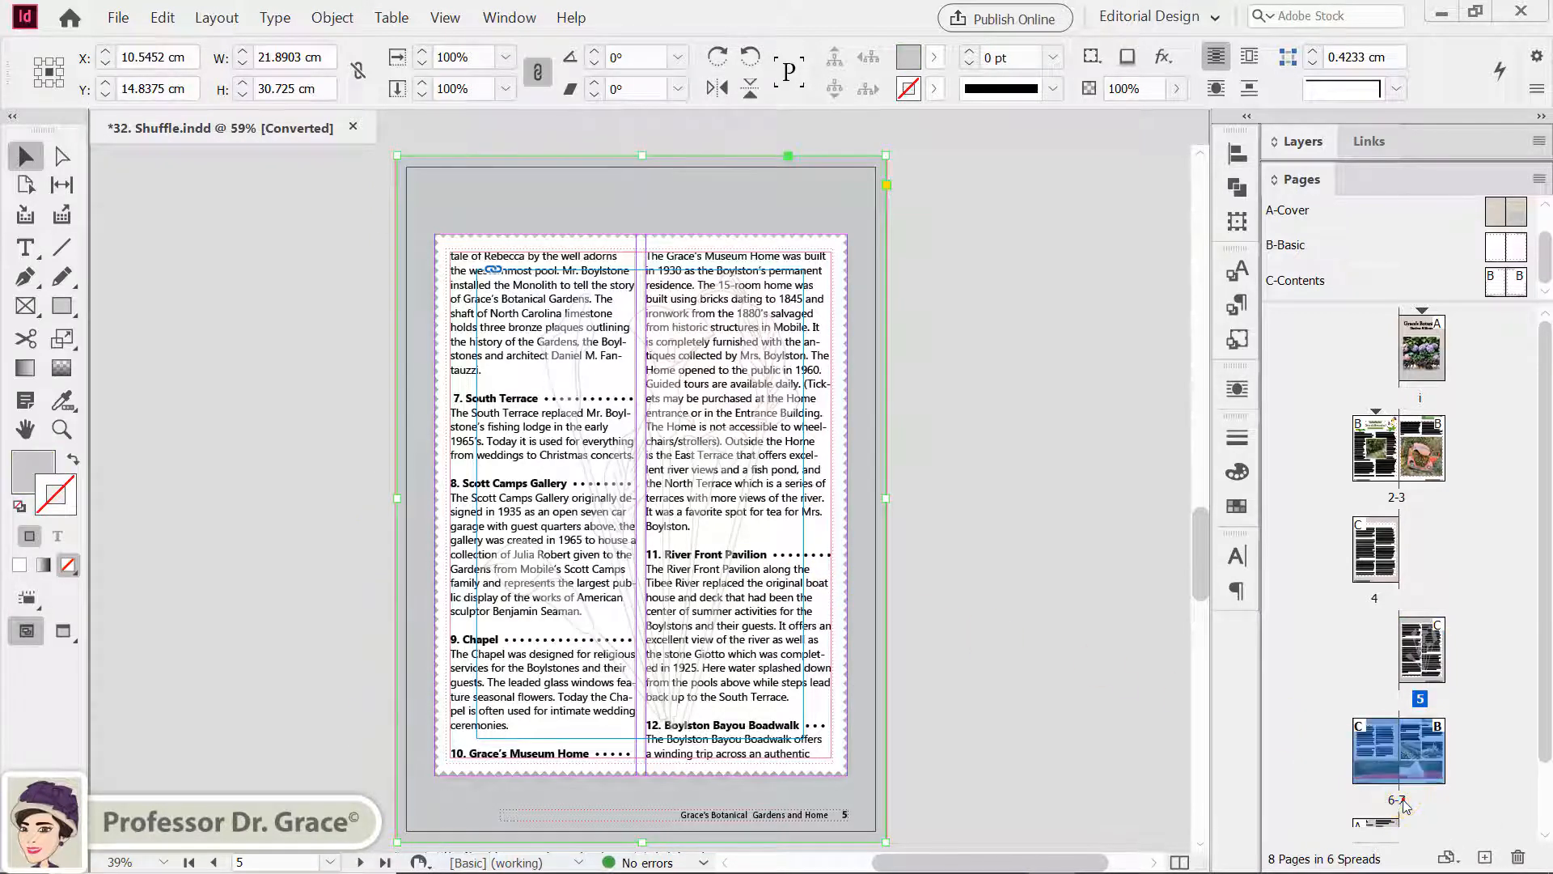
pyautogui.doubleClick(1397, 801)
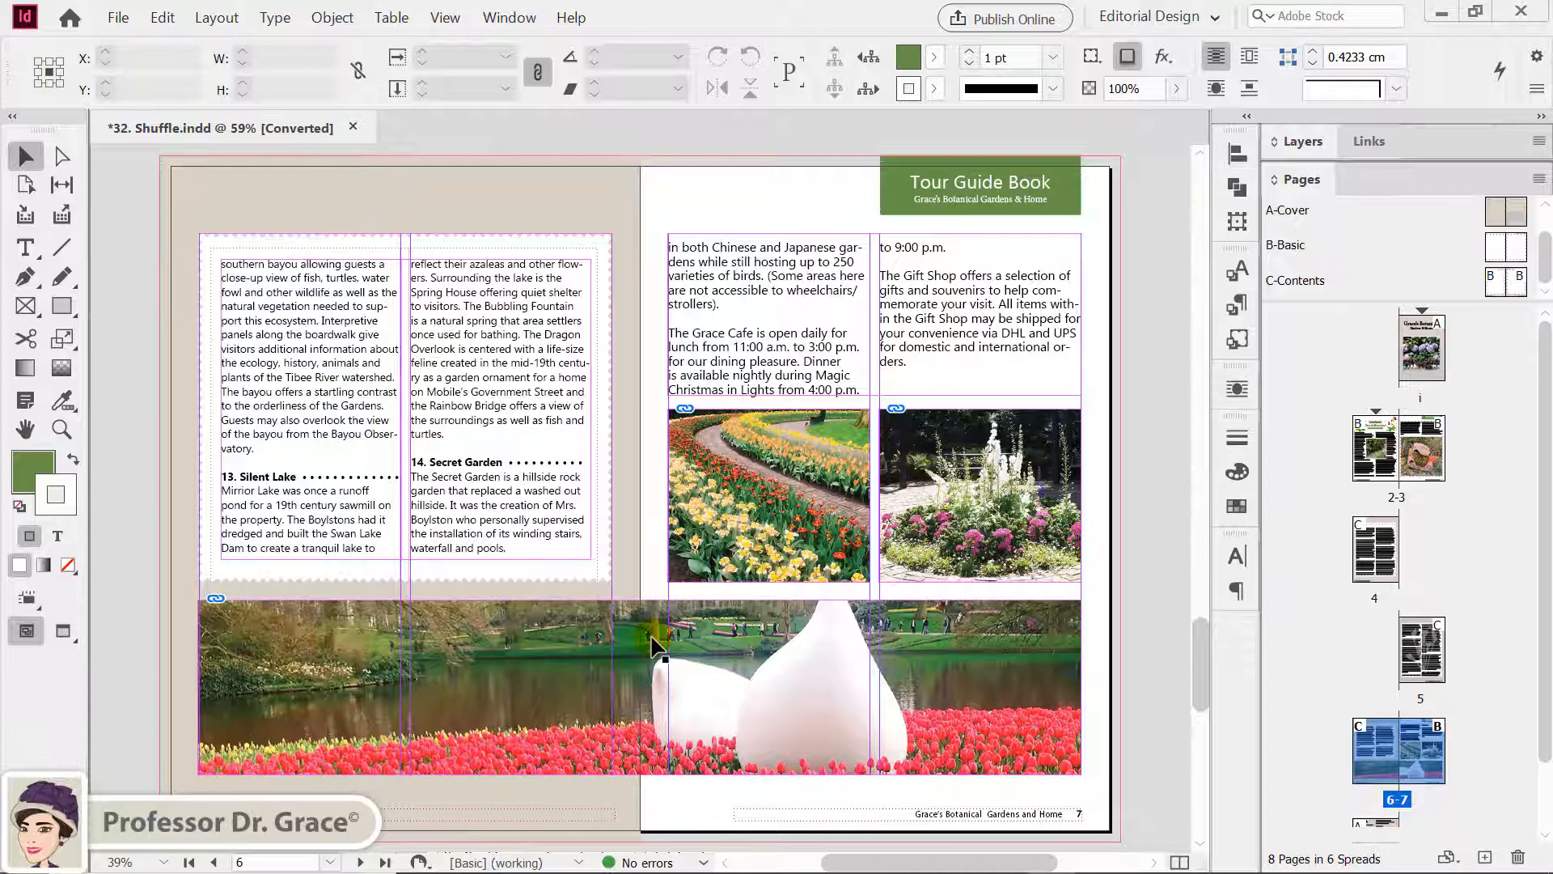
pyautogui.click(510, 601)
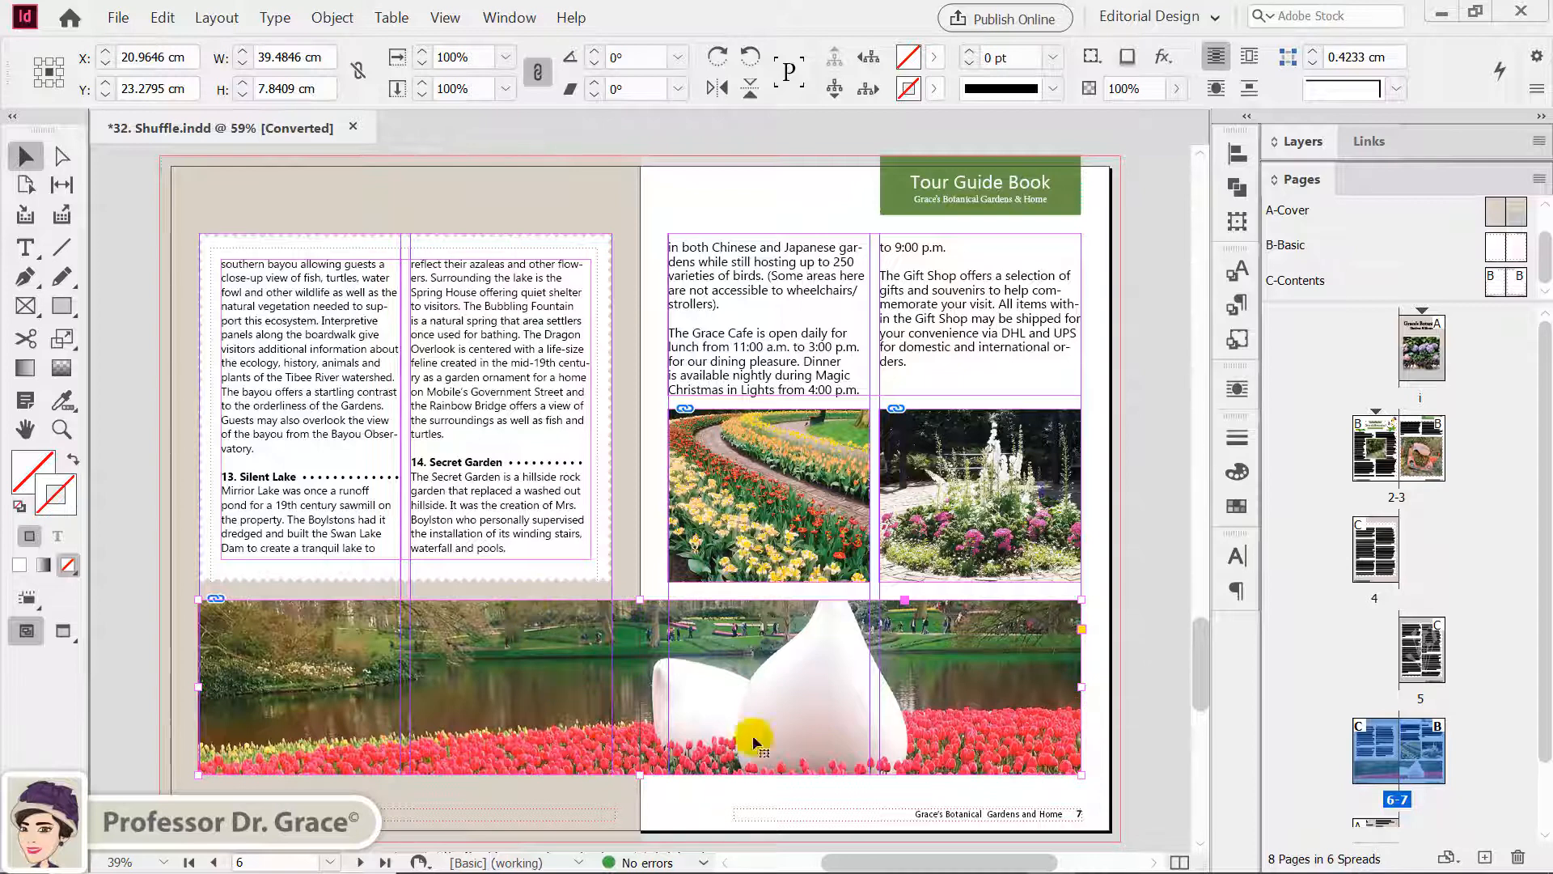
pyautogui.click(1141, 739)
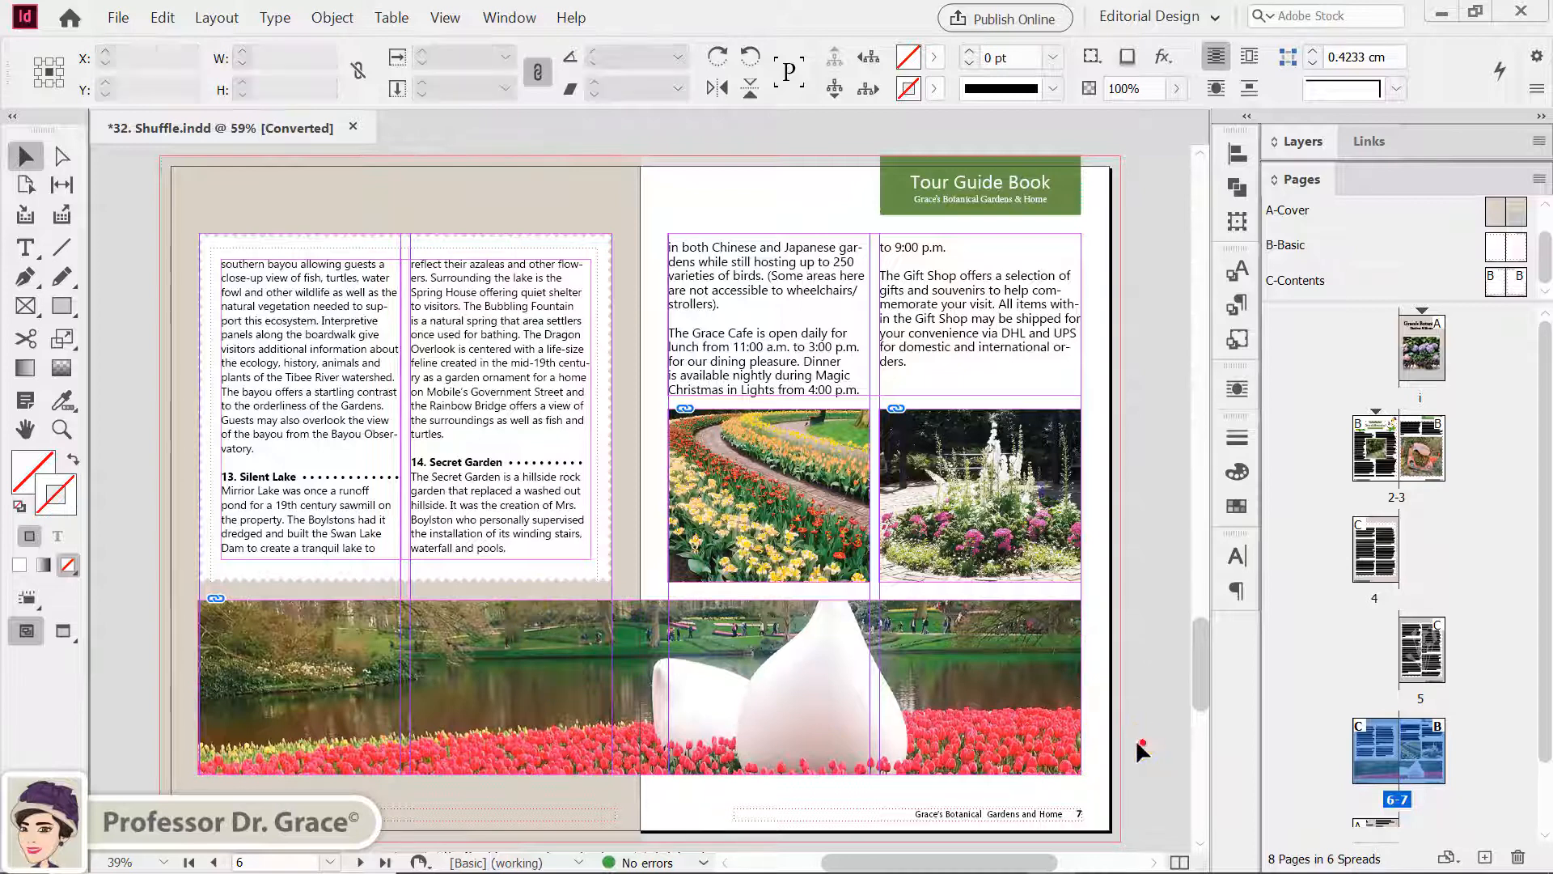
pyautogui.click(727, 694)
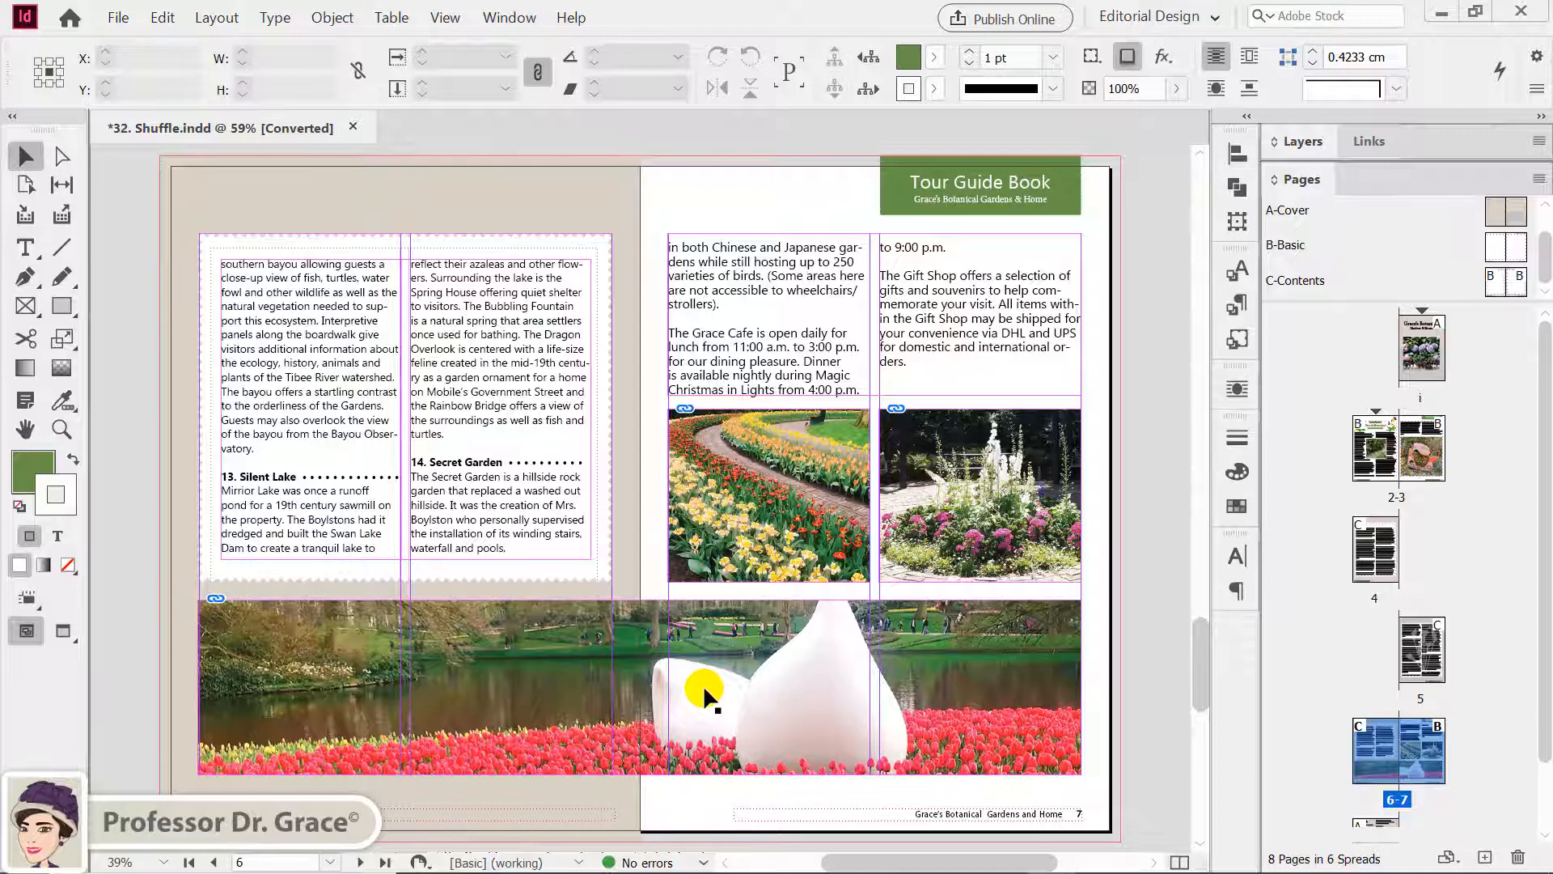
pyautogui.click(540, 717)
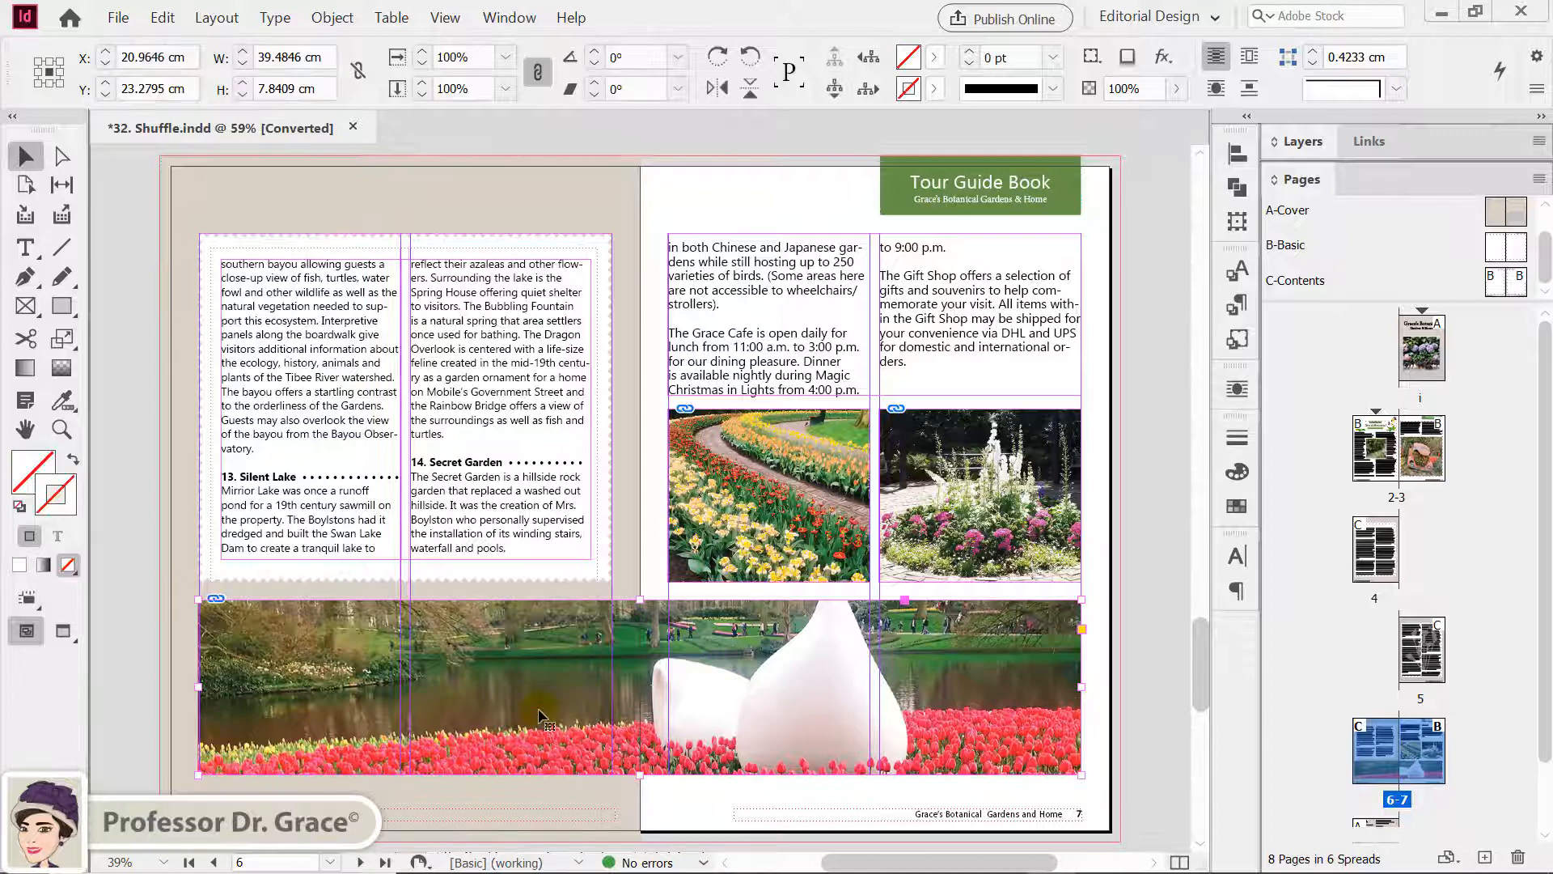
pyautogui.hotkey('ctrl', 'c')
pyautogui.hotkey('ctrl', 'alt', 'shift', 'v')
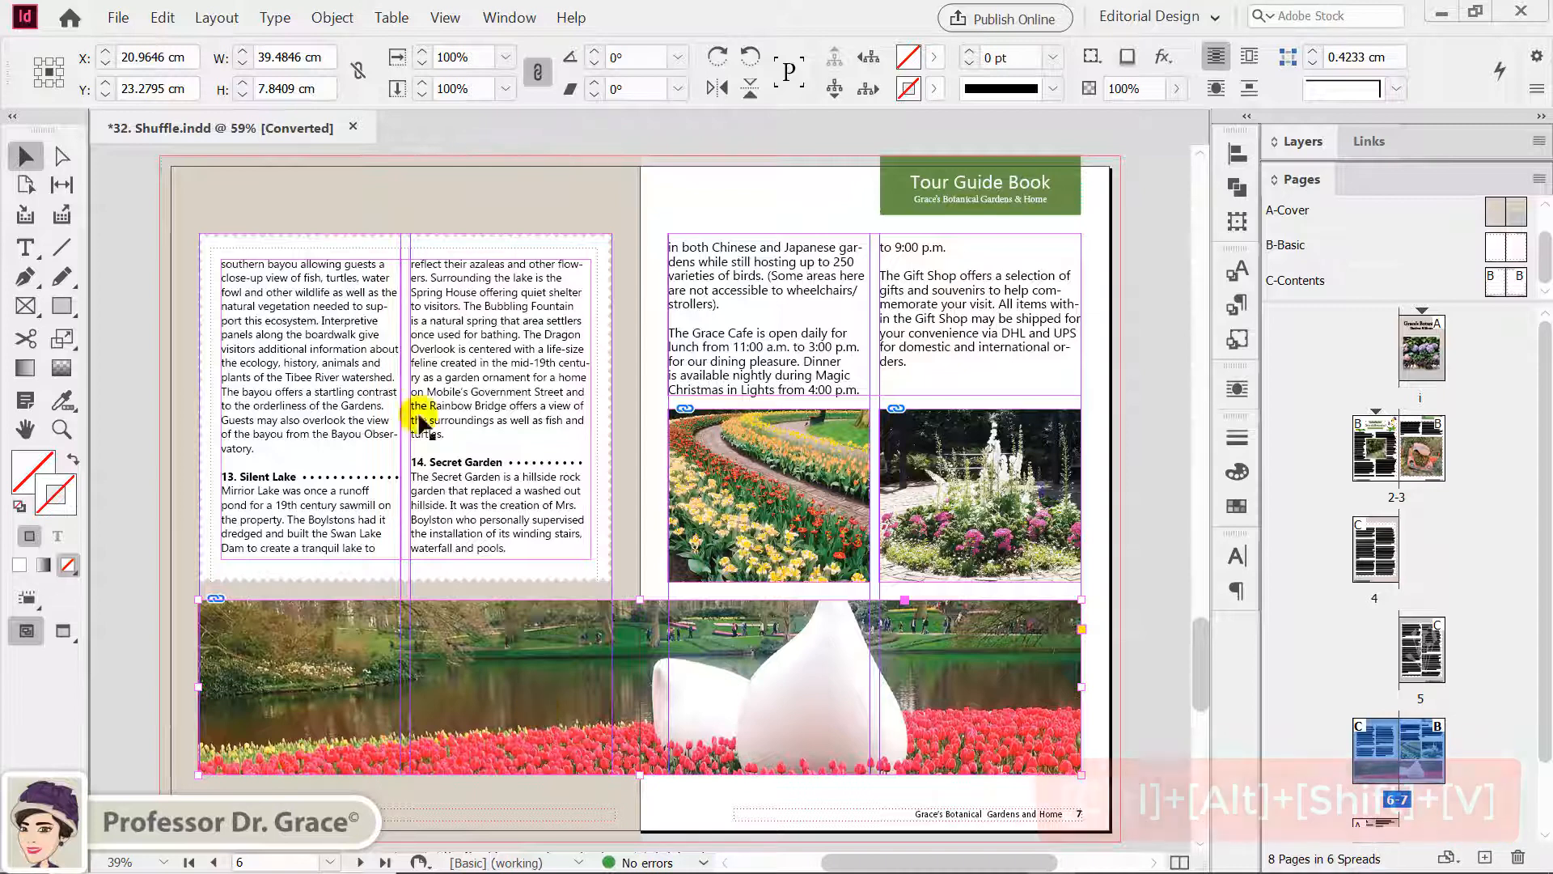
pyautogui.click(162, 17)
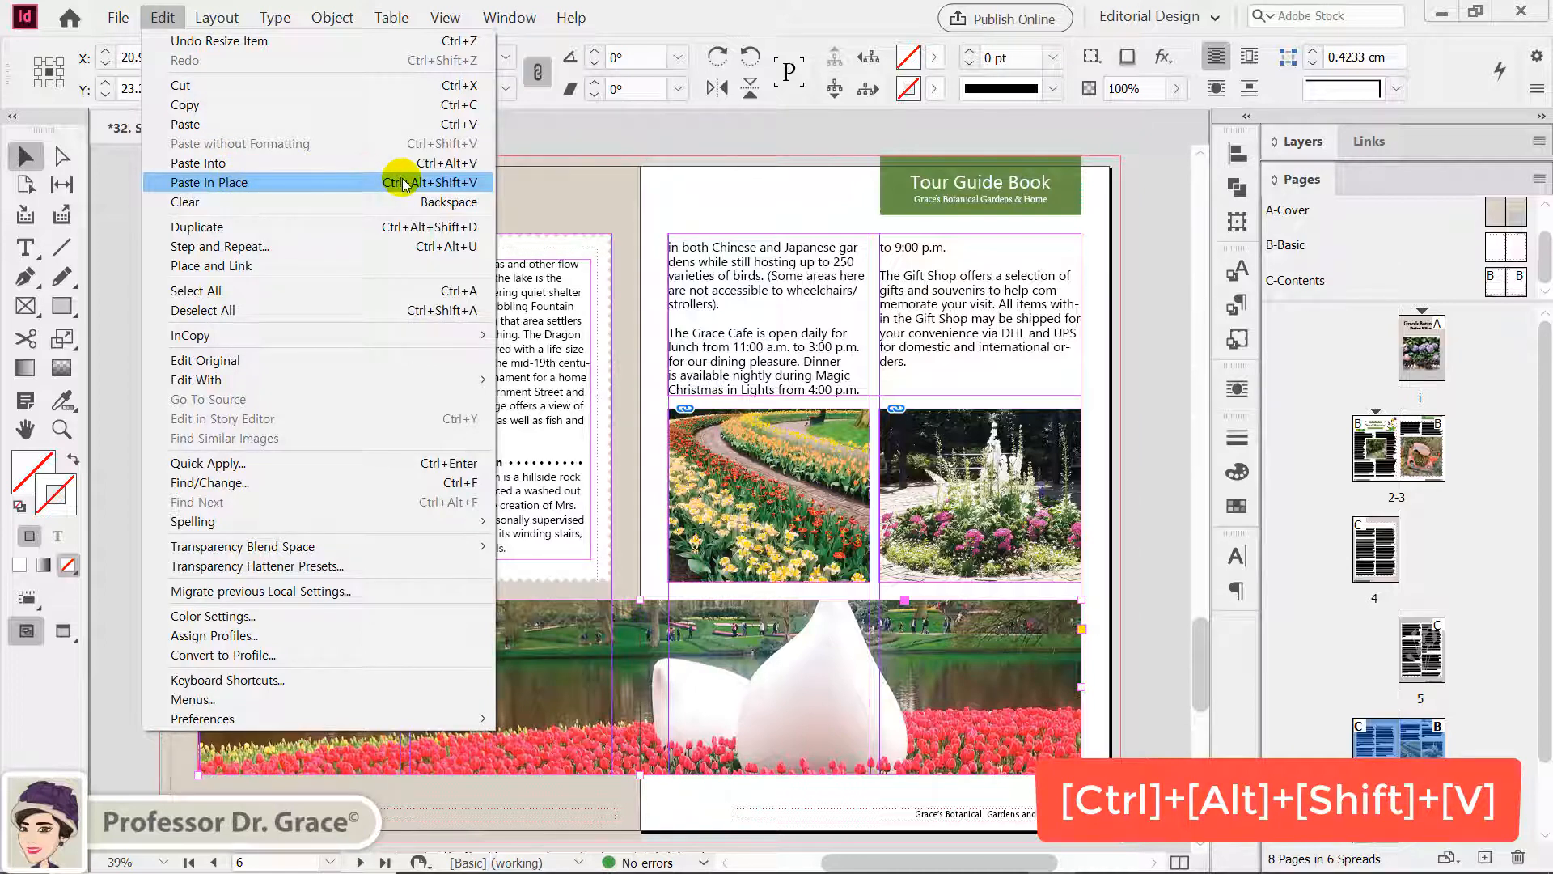
pyautogui.click(475, 183)
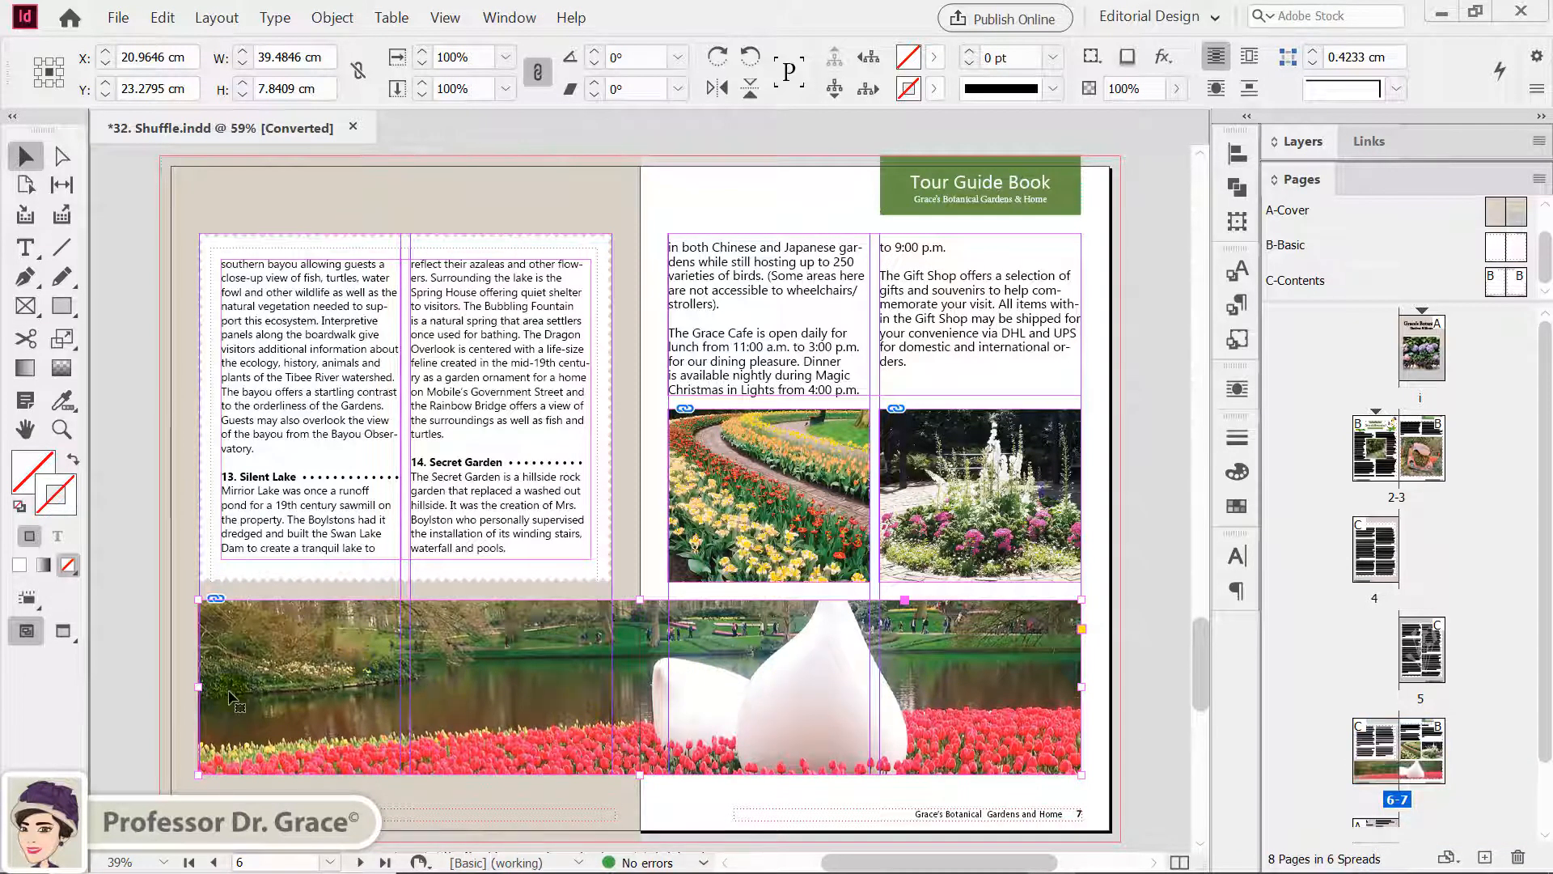
# - Crop one tulip photo to page 7's columns, about 18.41 cm wide, and the other to page 6's columns, about 18.48 cm wide
pyautogui.moveTo(194, 688); pyautogui.dragTo(670, 699)
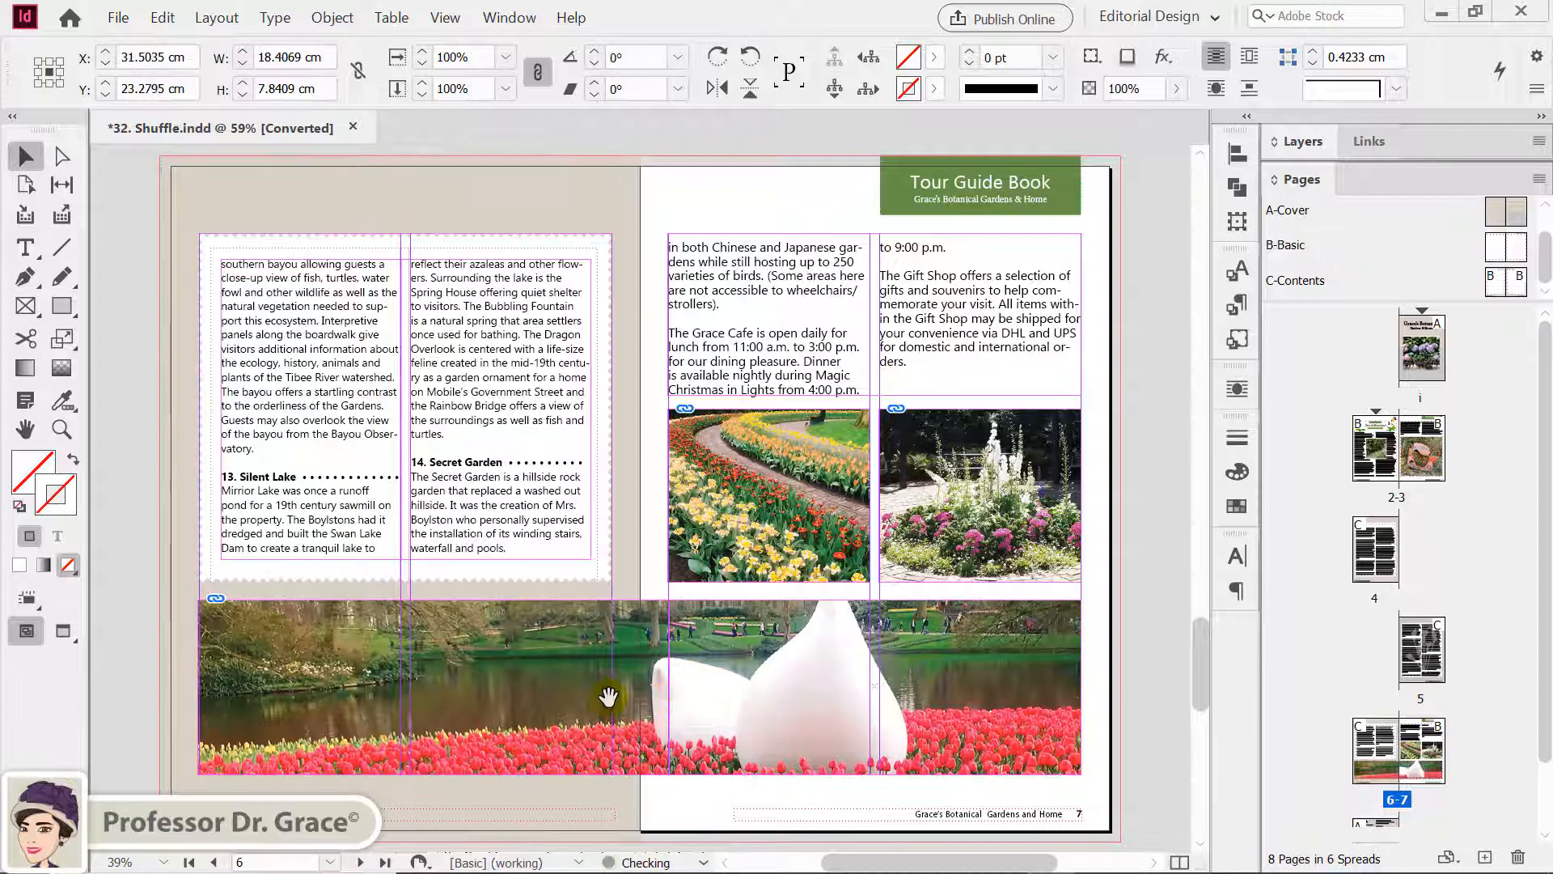
pyautogui.click(550, 694)
pyautogui.moveTo(1078, 684); pyautogui.dragTo(611, 660)
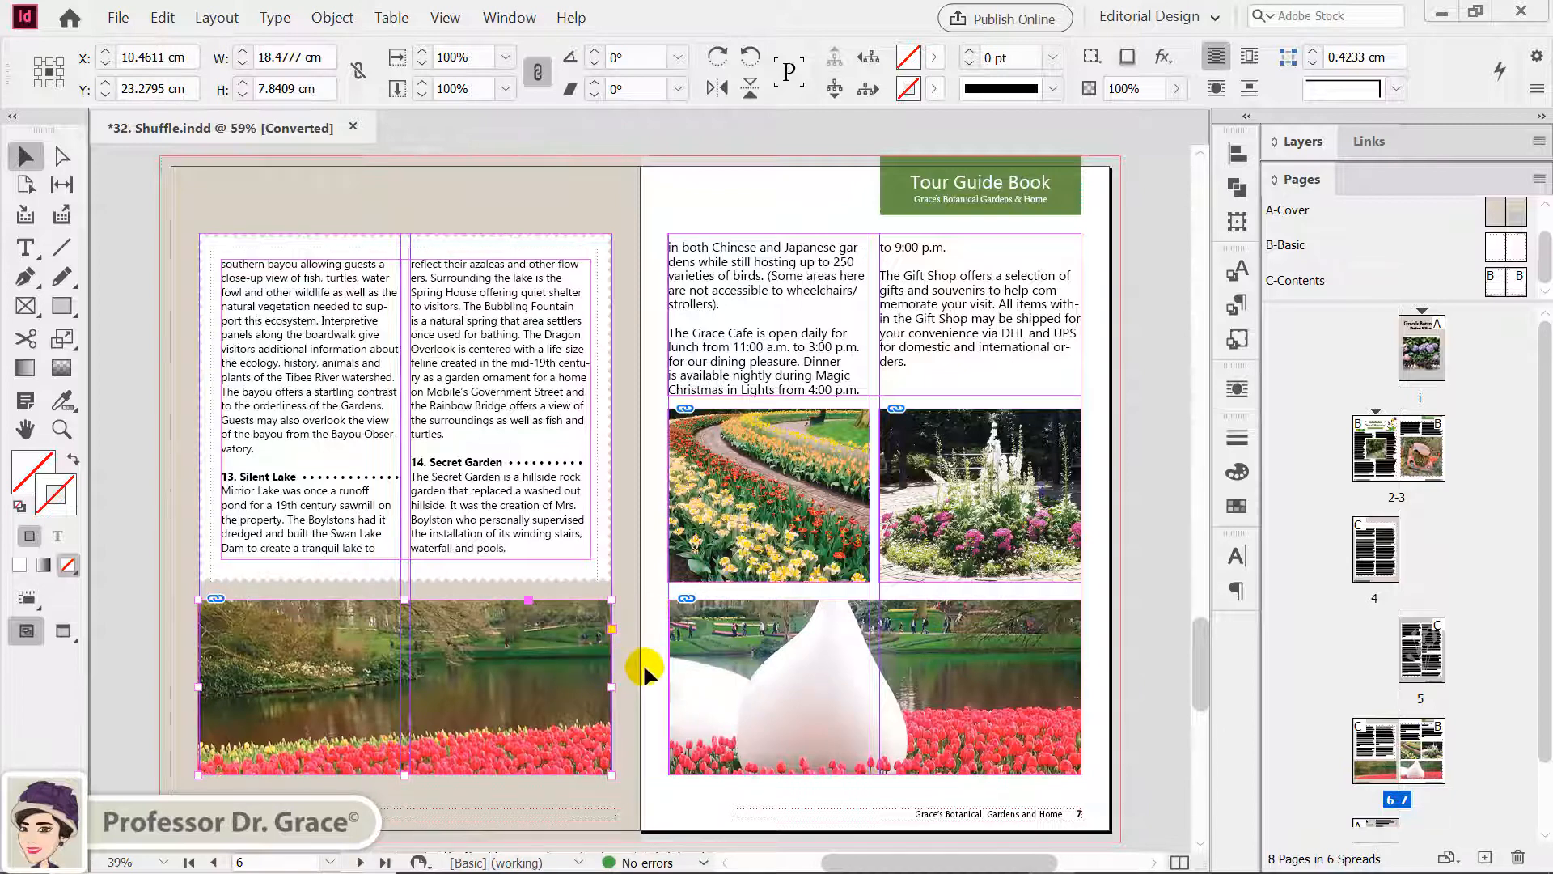
# - Separate page 7 from spread 6-7 with Move Pages, using destination After Page 7 in the current document
pyautogui.click(1422, 751)
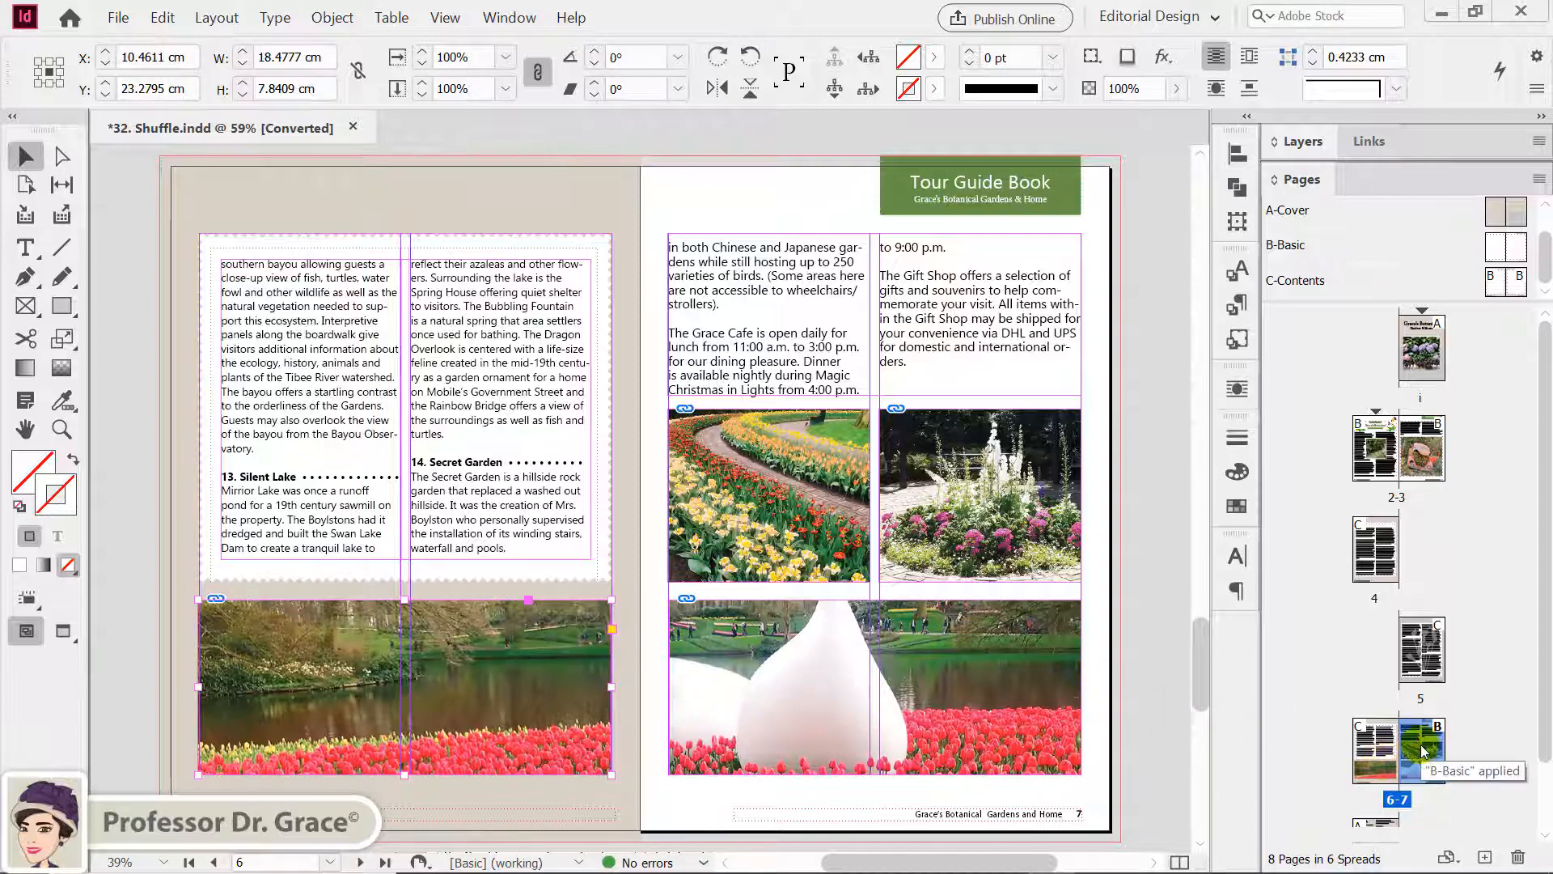
pyautogui.rightClick(1422, 751)
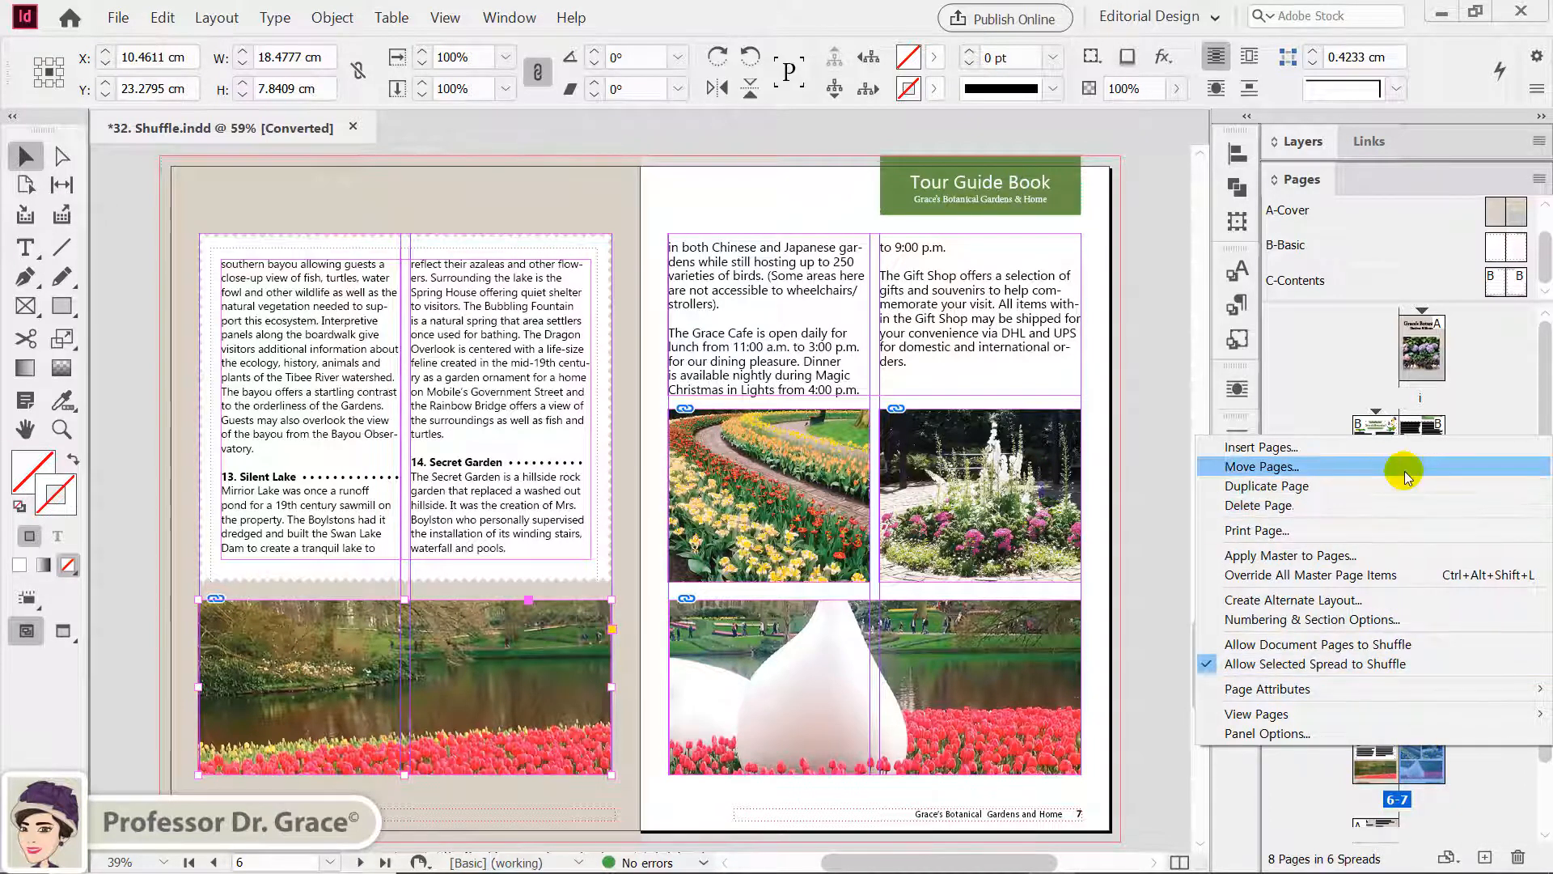
pyautogui.click(1152, 501)
pyautogui.click(1150, 498)
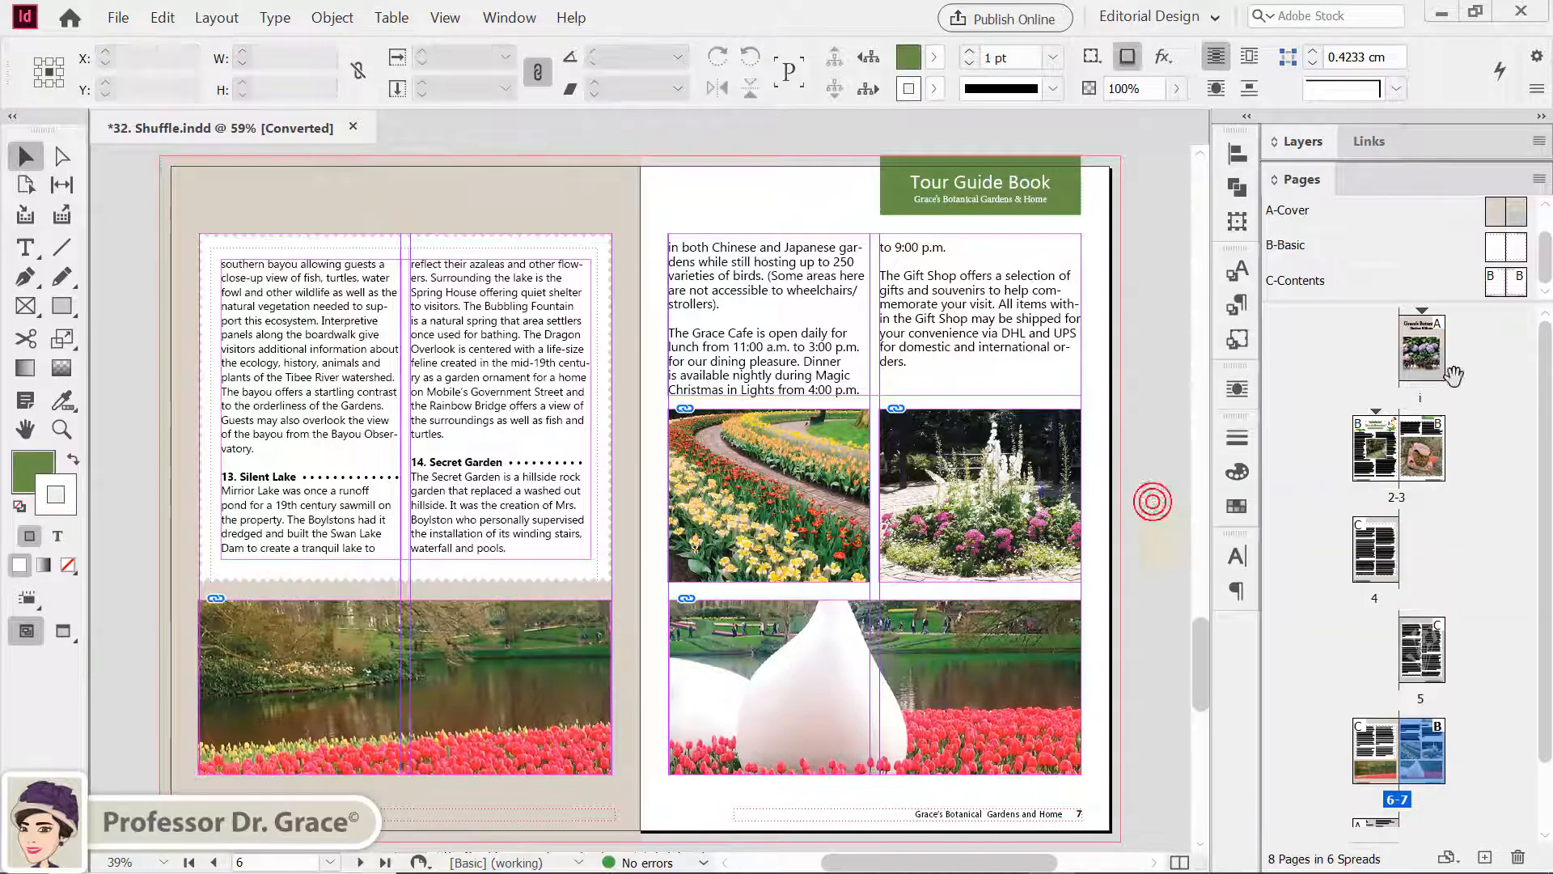
pyautogui.click(1540, 180)
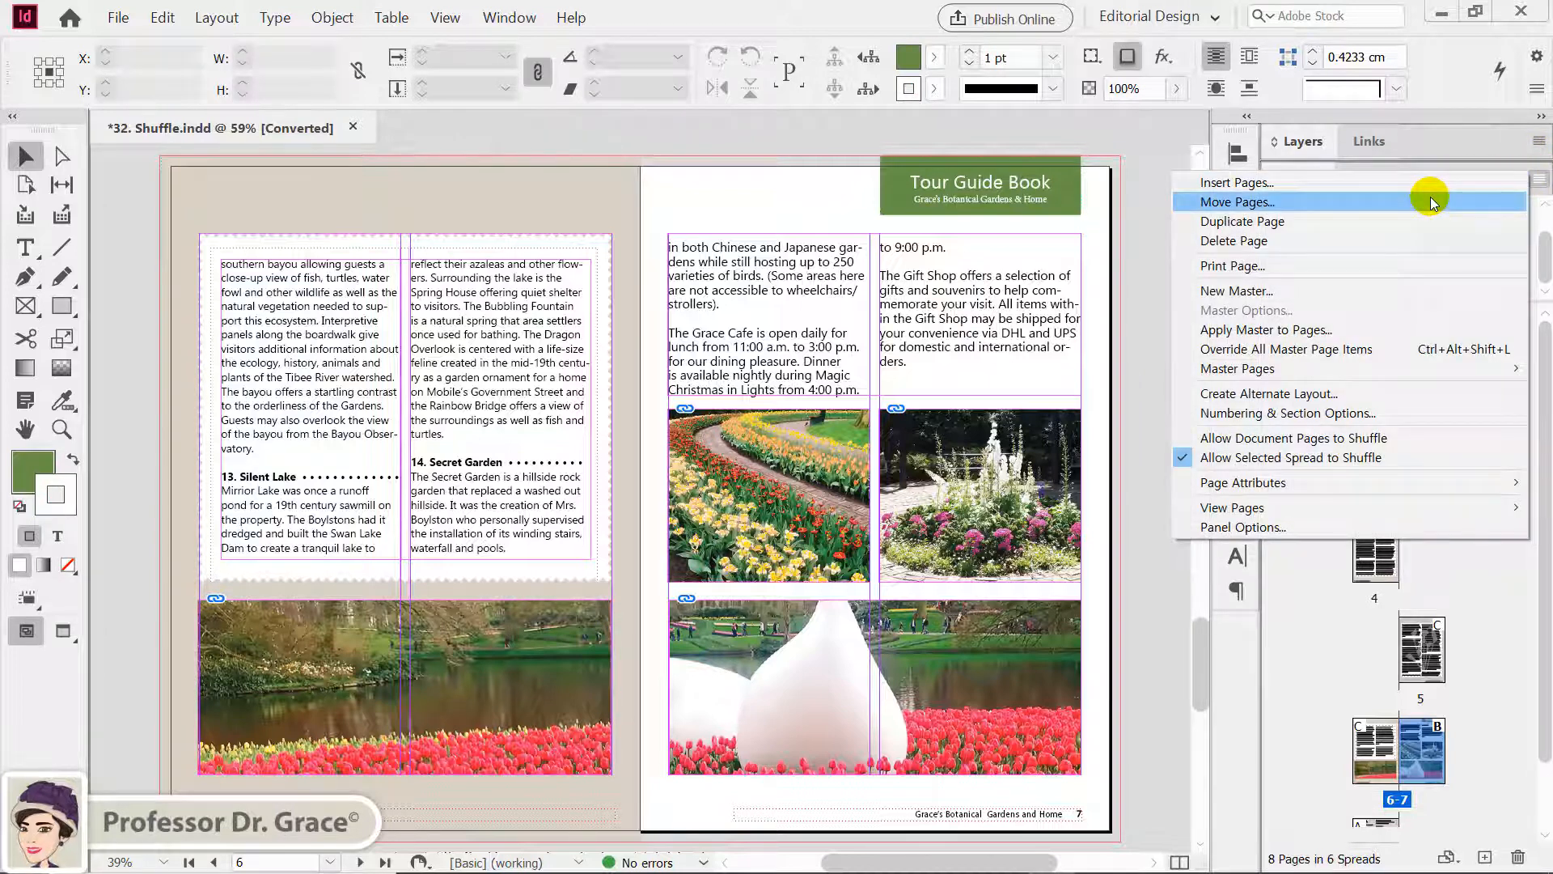
pyautogui.click(1430, 202)
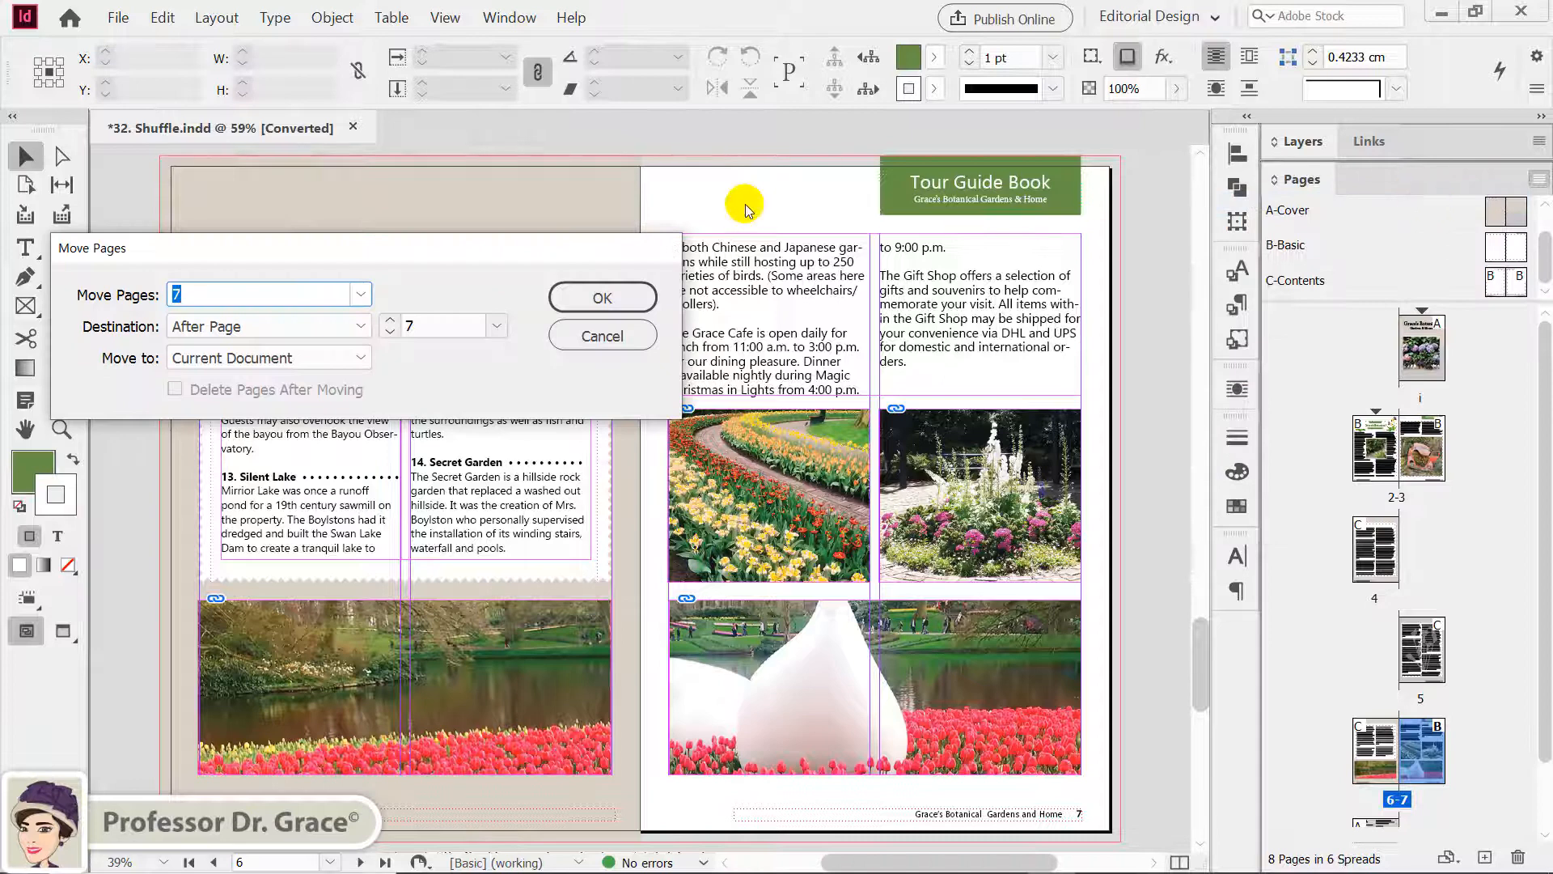
pyautogui.moveTo(547, 249); pyautogui.dragTo(845, 369)
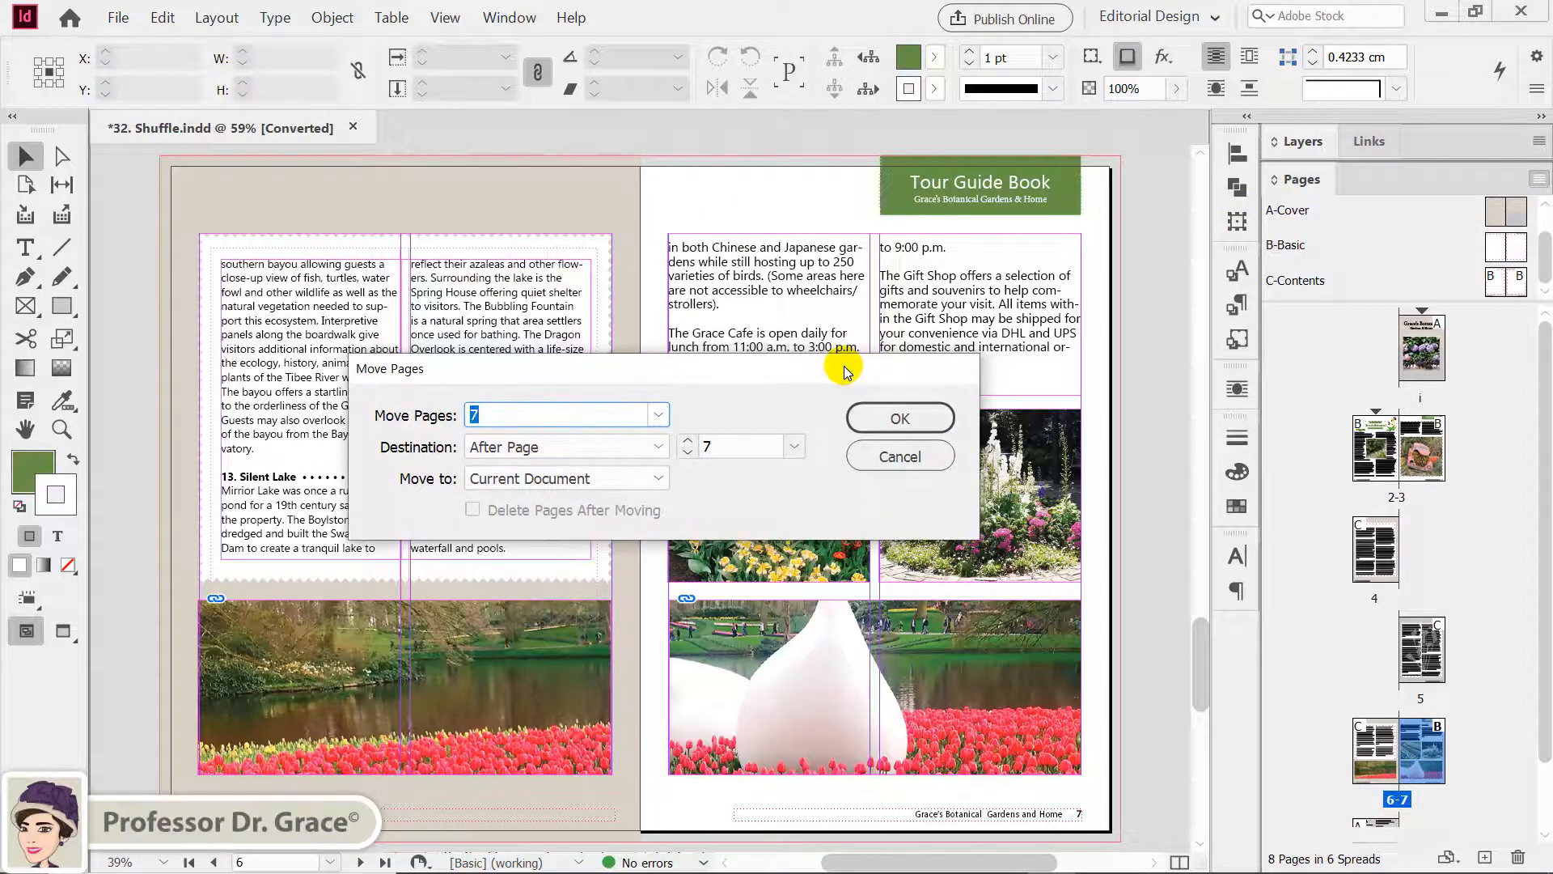
pyautogui.click(508, 414)
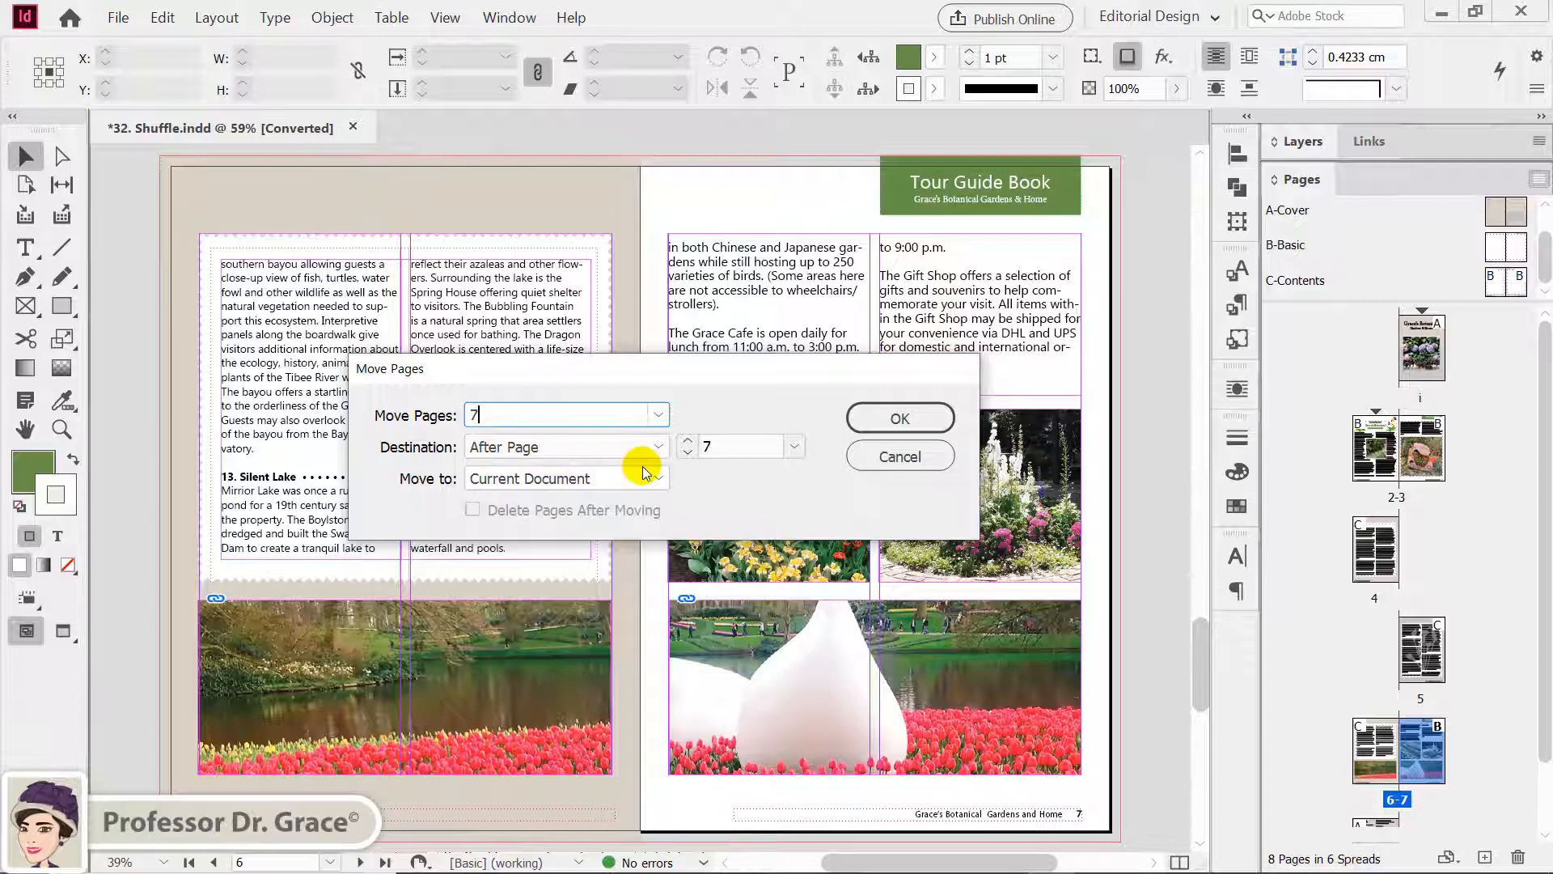
pyautogui.click(888, 427)
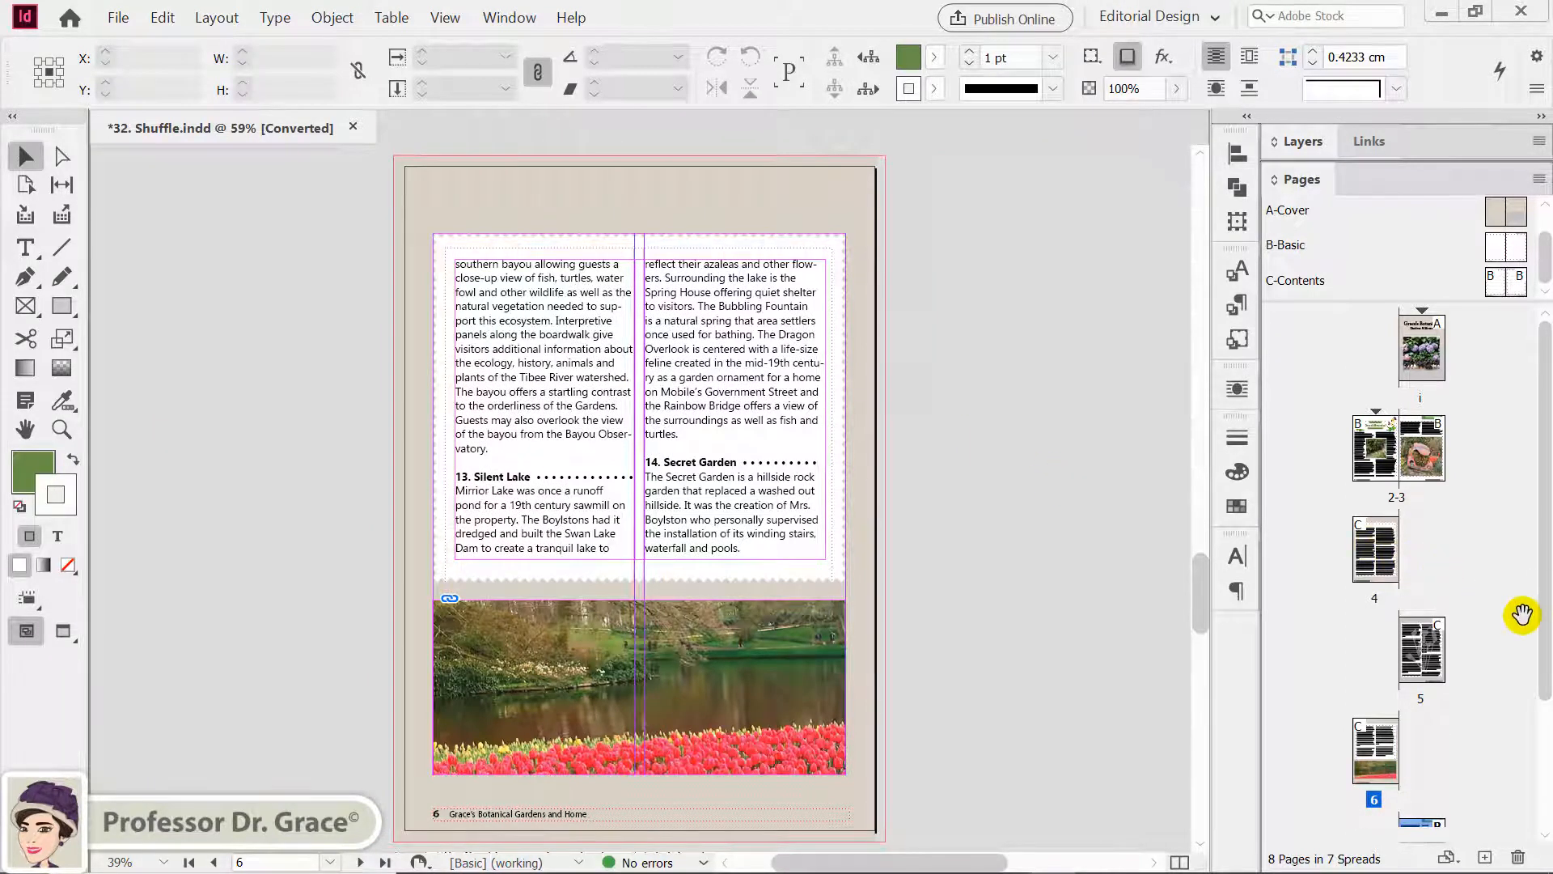
# - Open page 6, override its master background frame, and extend the beige frame's inner edge to the bleed line, about 21.94 cm wide
pyautogui.scroll(-4, 1522, 614)
pyautogui.scroll(-1, 1522, 615)
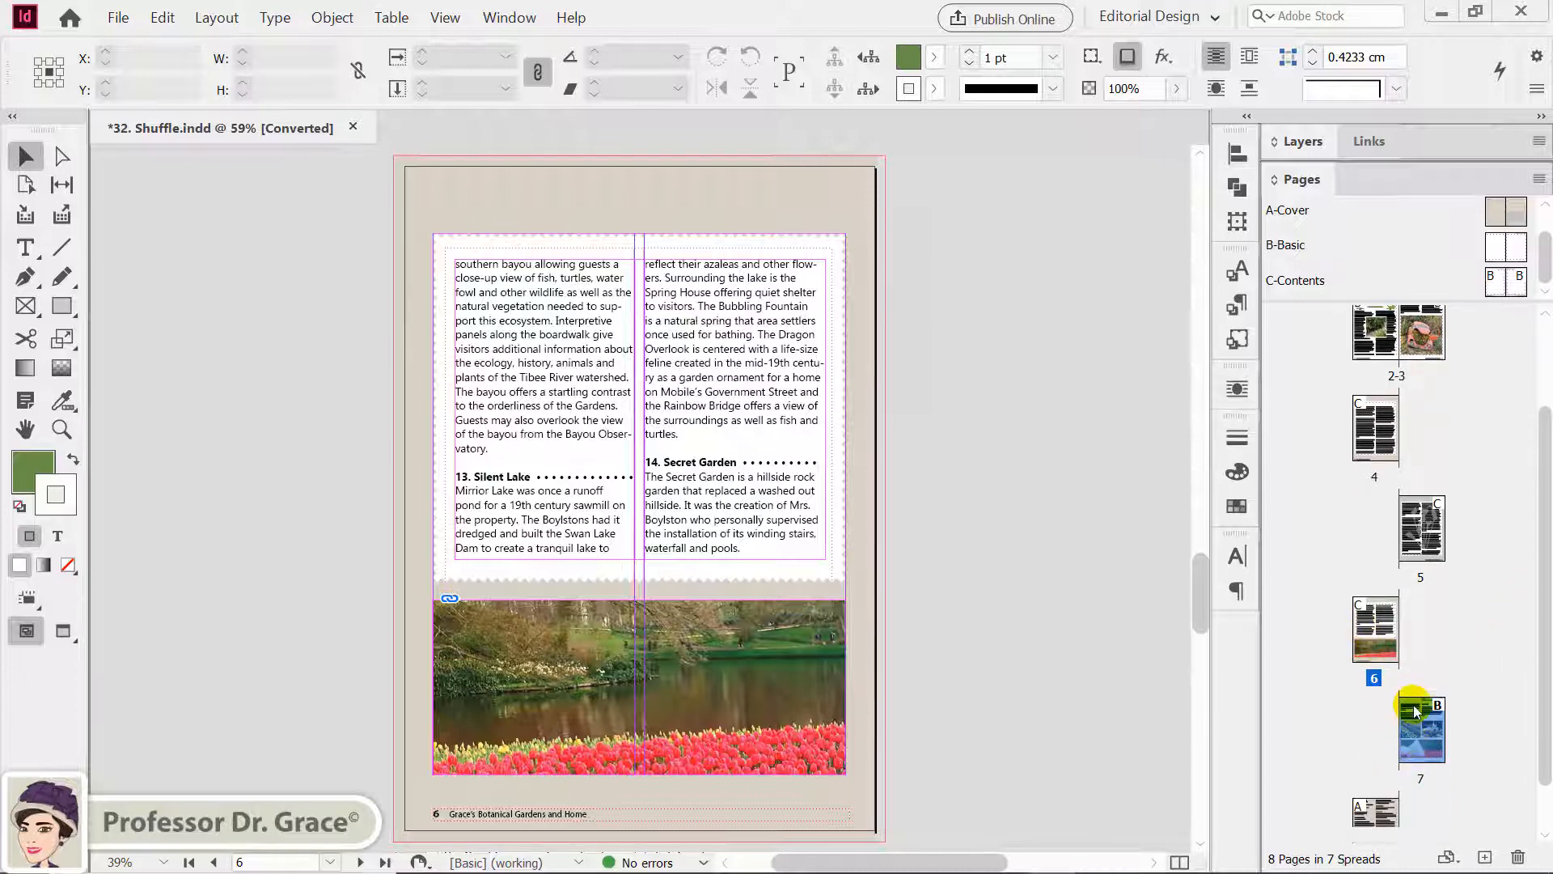
pyautogui.scroll(-2, 1439, 706)
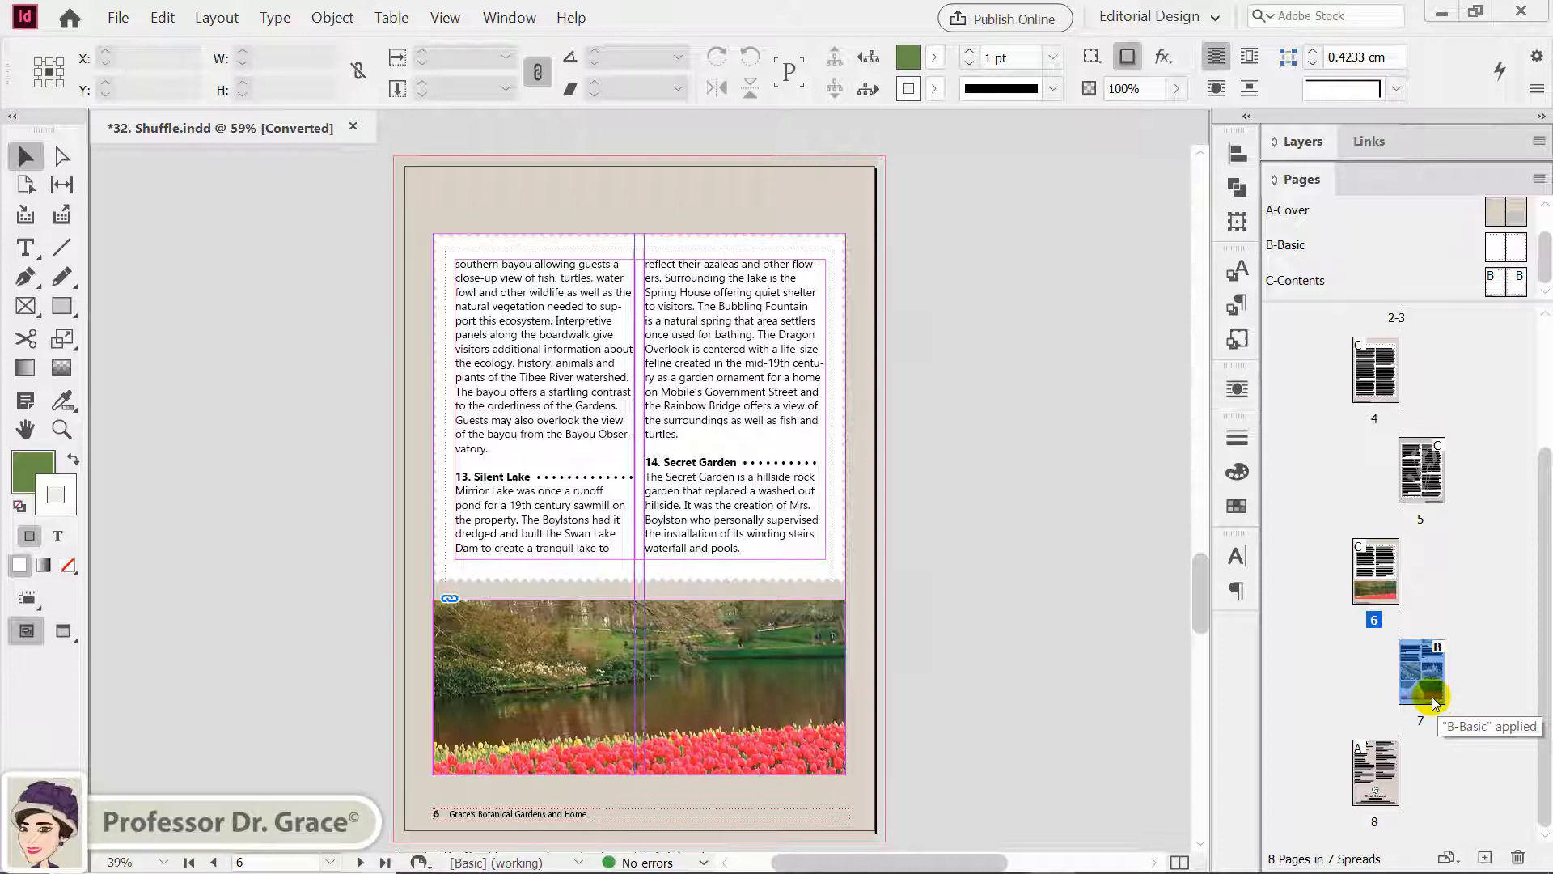
pyautogui.moveTo(1434, 702); pyautogui.dragTo(1383, 577)
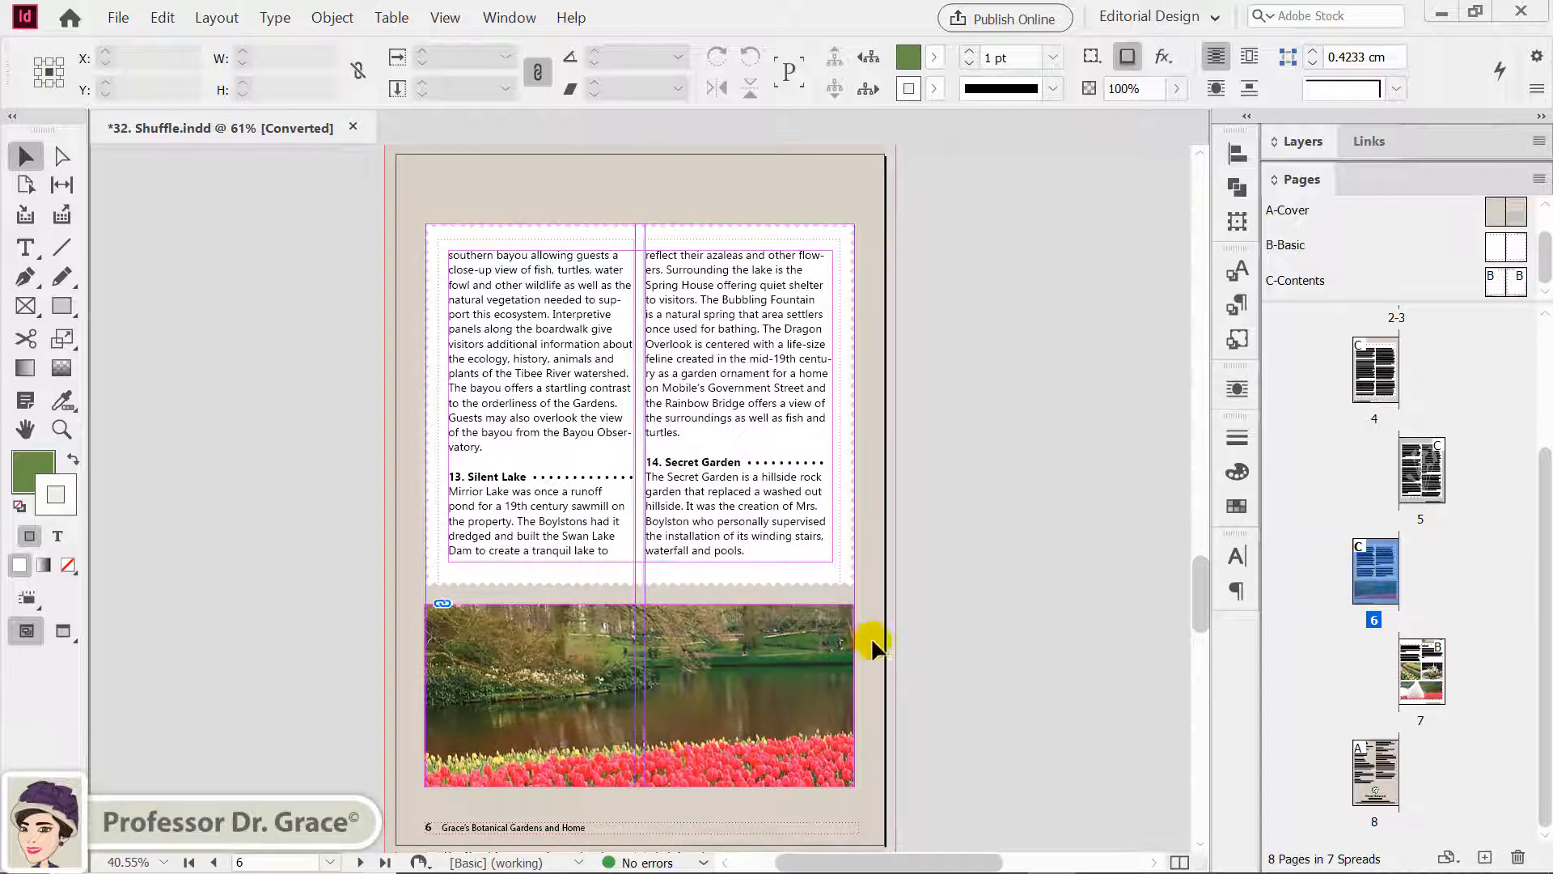
pyautogui.hotkey('ctrl', 'shift')
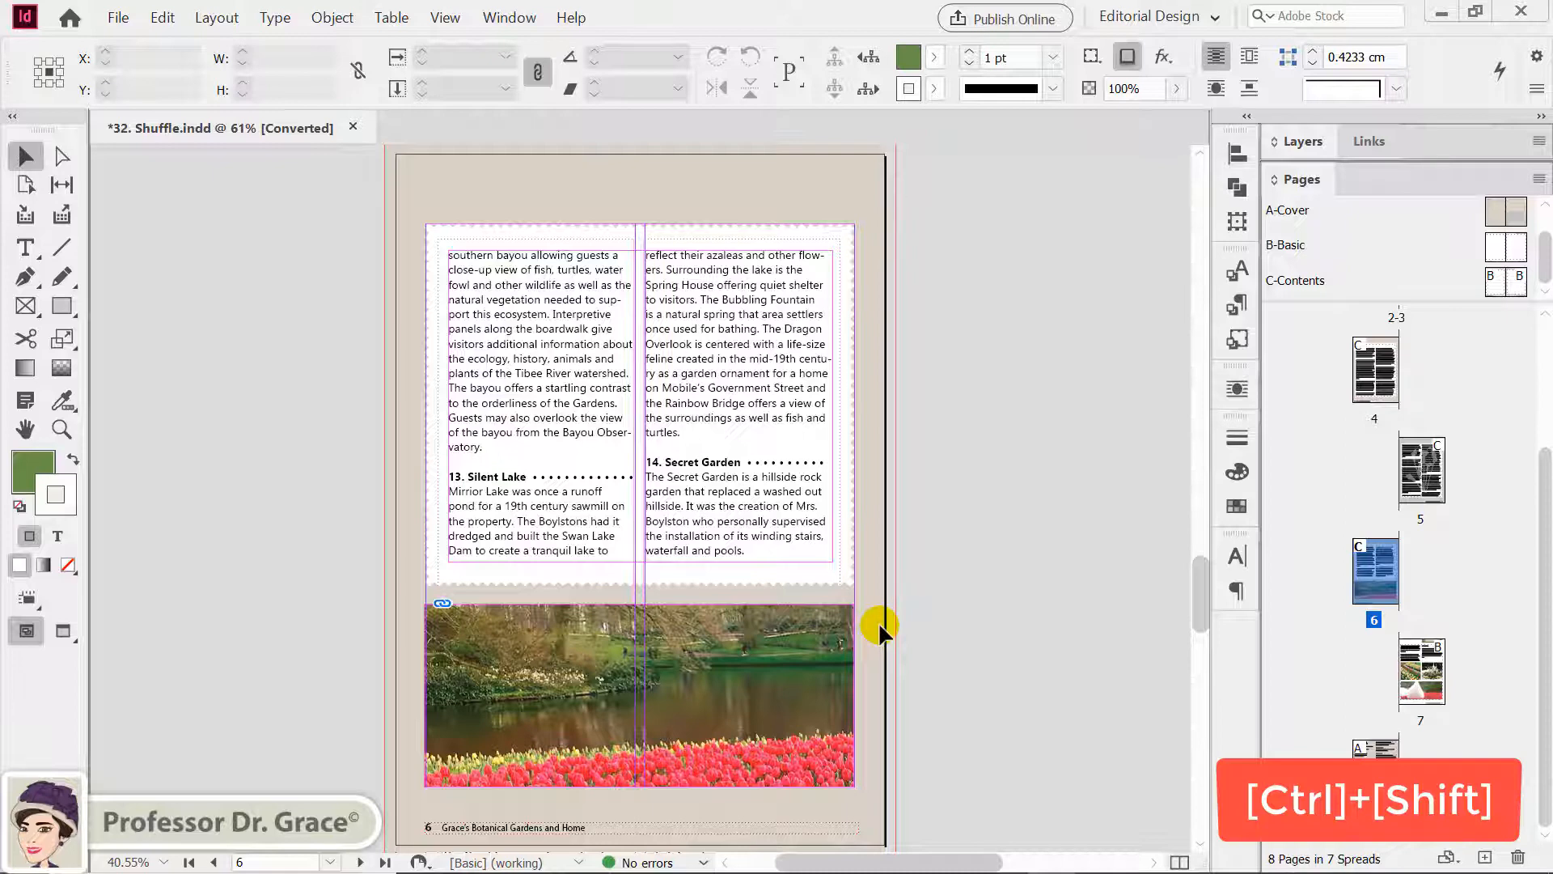
pyautogui.keyDown('ctrl'); pyautogui.keyDown('shift'); pyautogui.click(875, 622); pyautogui.keyUp('shift'); pyautogui.keyUp('ctrl')
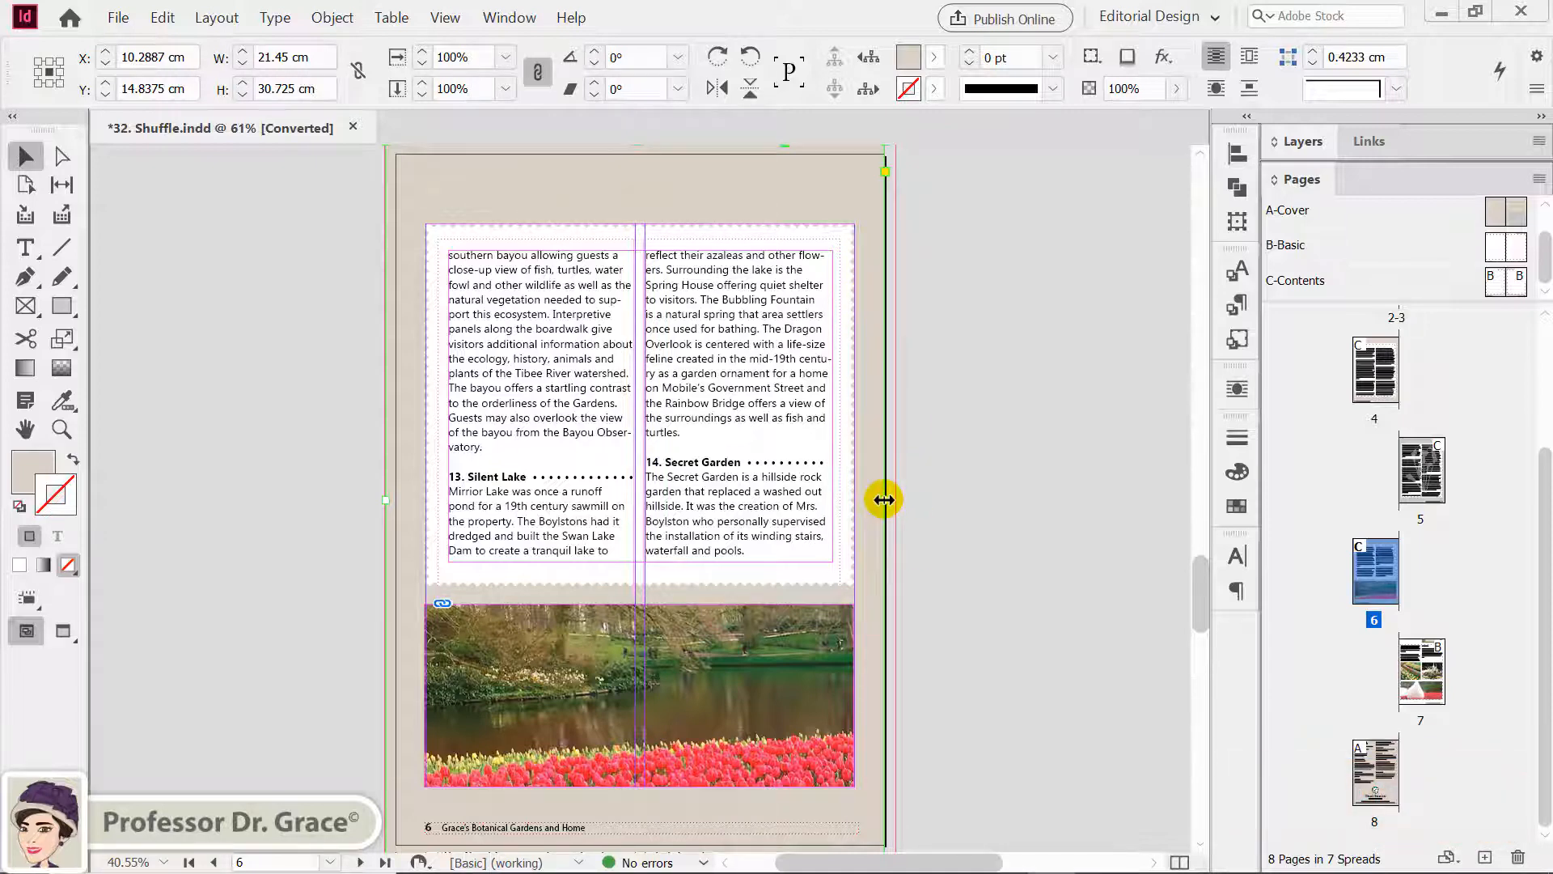
pyautogui.moveTo(884, 500); pyautogui.dragTo(896, 505)
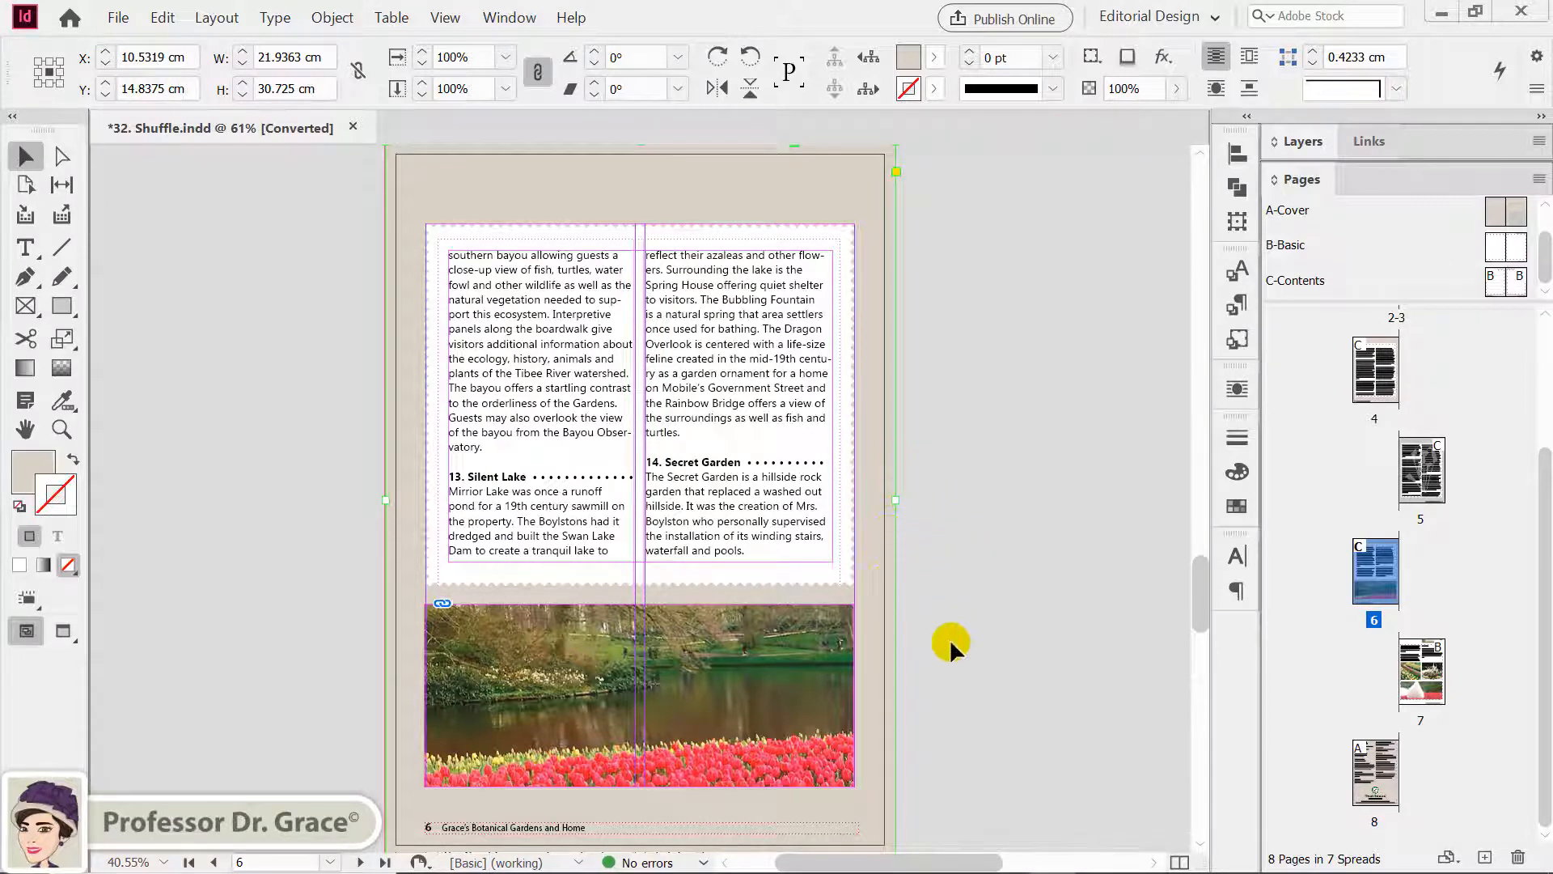
# - Extend page 6's tulip photo frame to the inner bleed line, about 20.28 cm wide
pyautogui.click(821, 686)
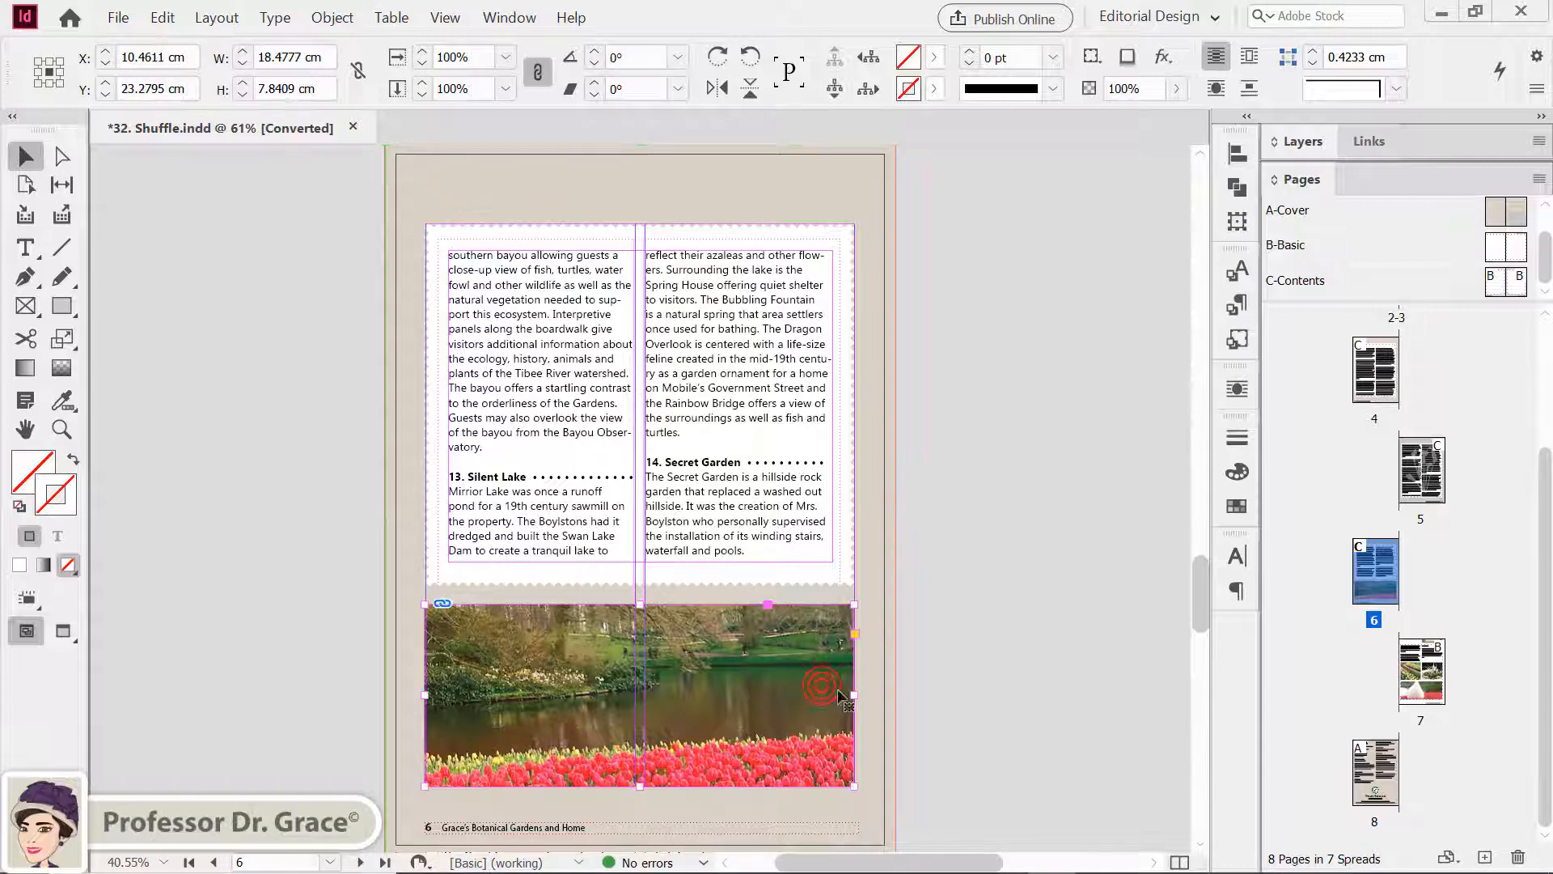
pyautogui.moveTo(852, 694); pyautogui.dragTo(896, 697)
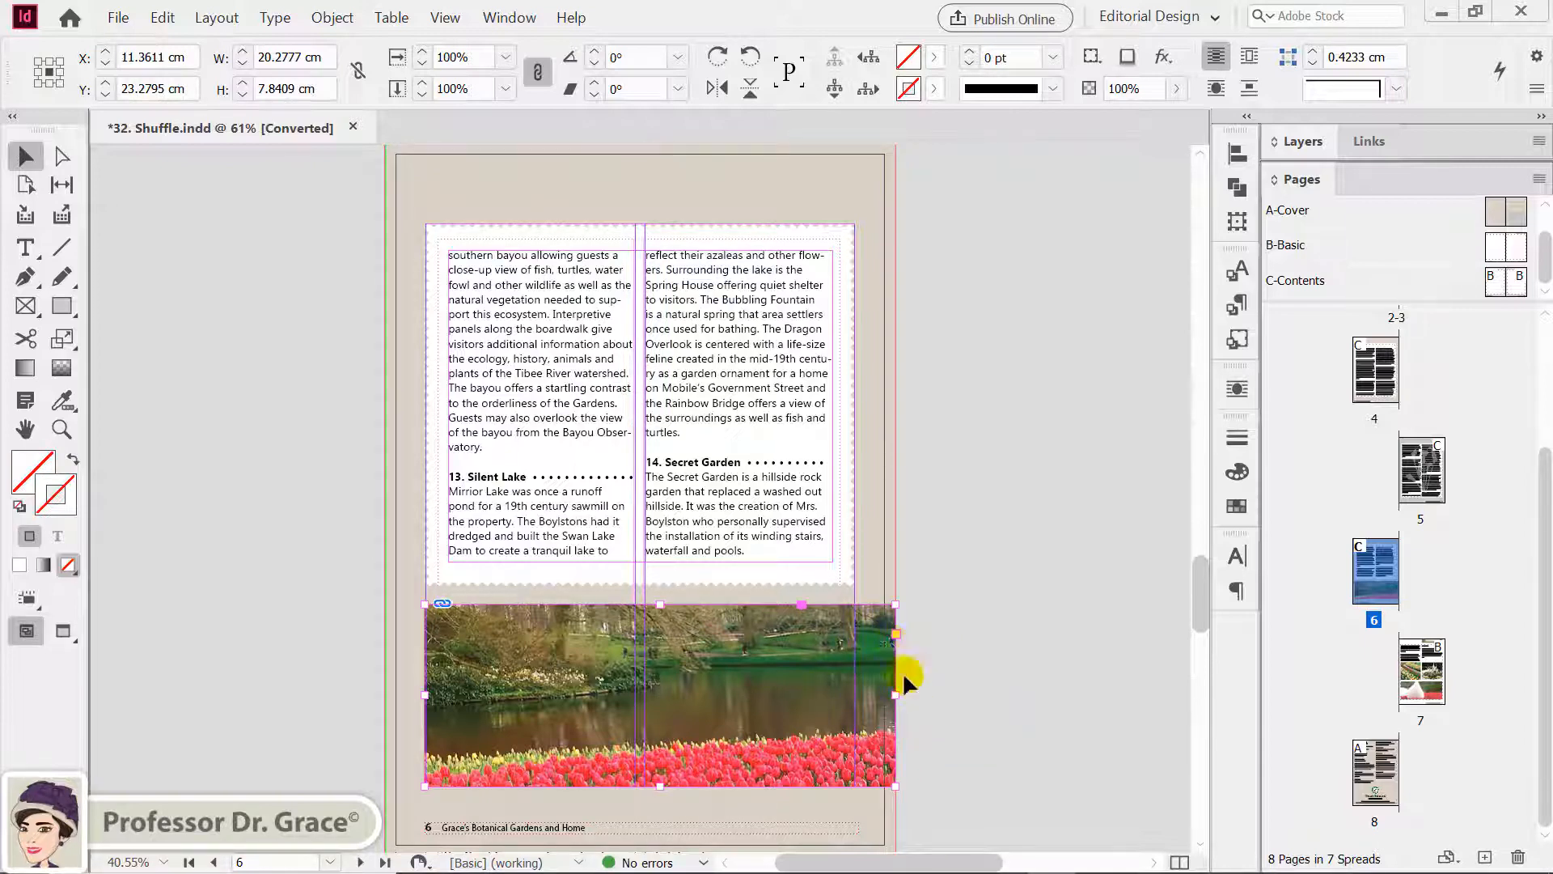
pyautogui.click(941, 670)
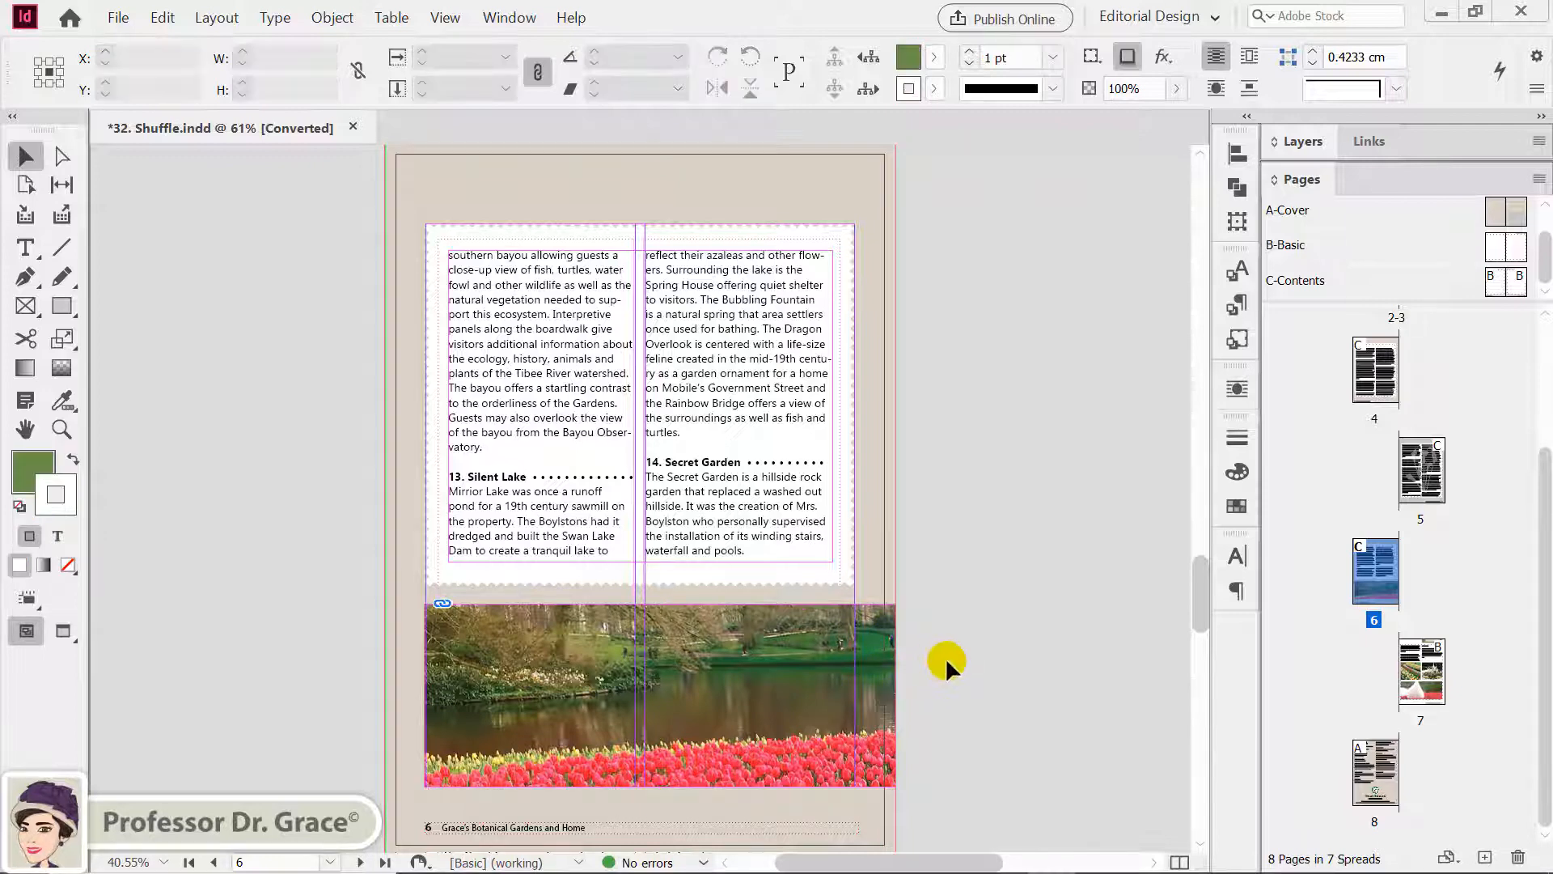
# - Open page 7 and extend its wide tulip photo frame to the inner bleed line, about 20.21 cm wide
pyautogui.click(1428, 680)
pyautogui.doubleClick(1429, 679)
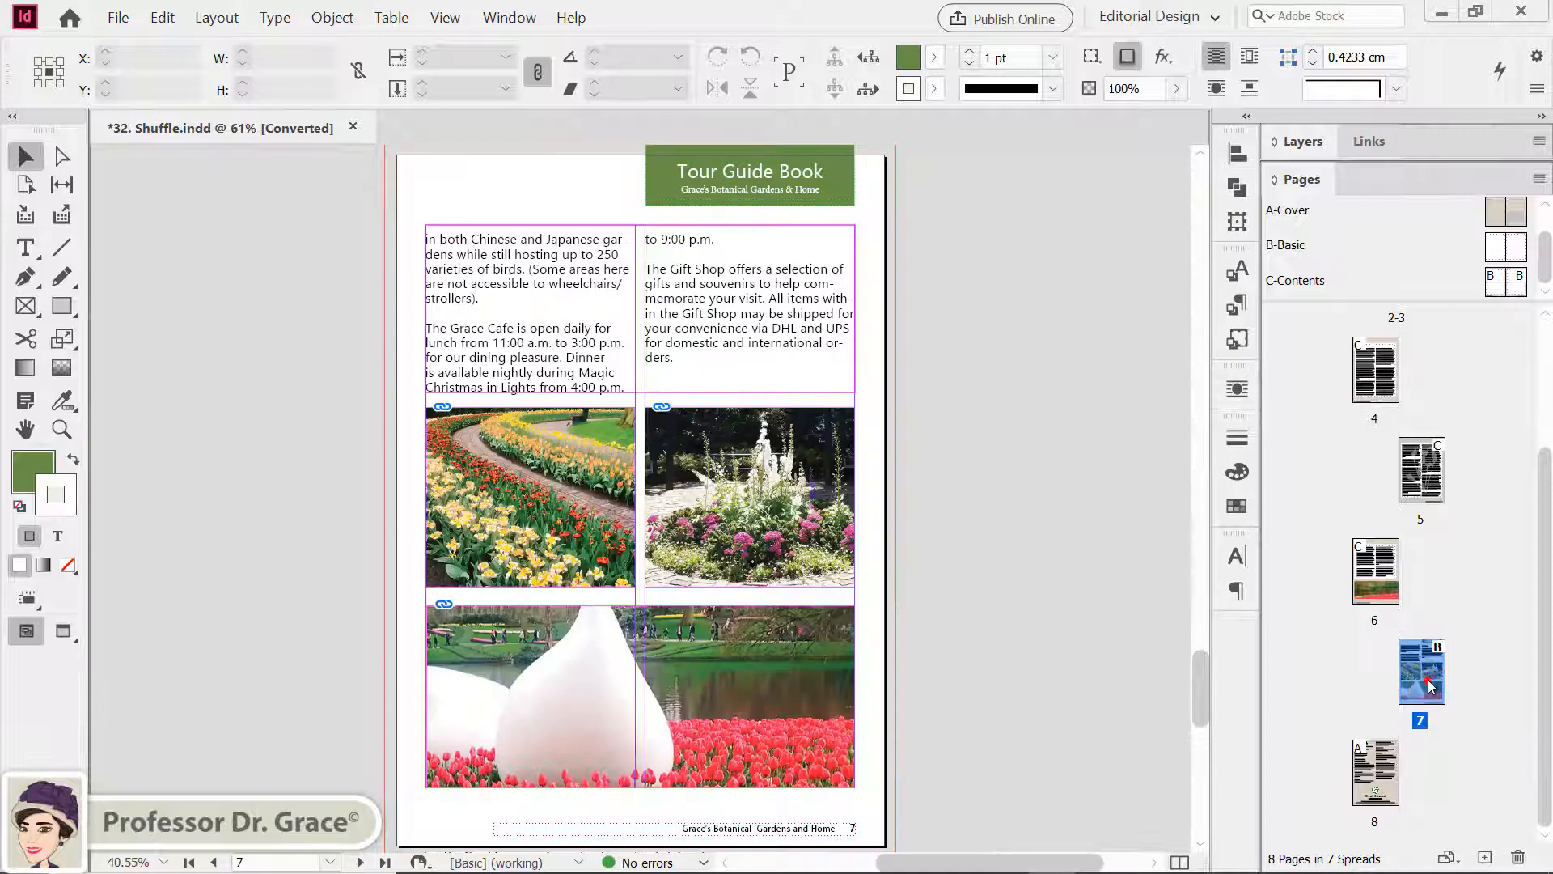
pyautogui.click(769, 719)
pyautogui.moveTo(425, 696); pyautogui.dragTo(385, 696)
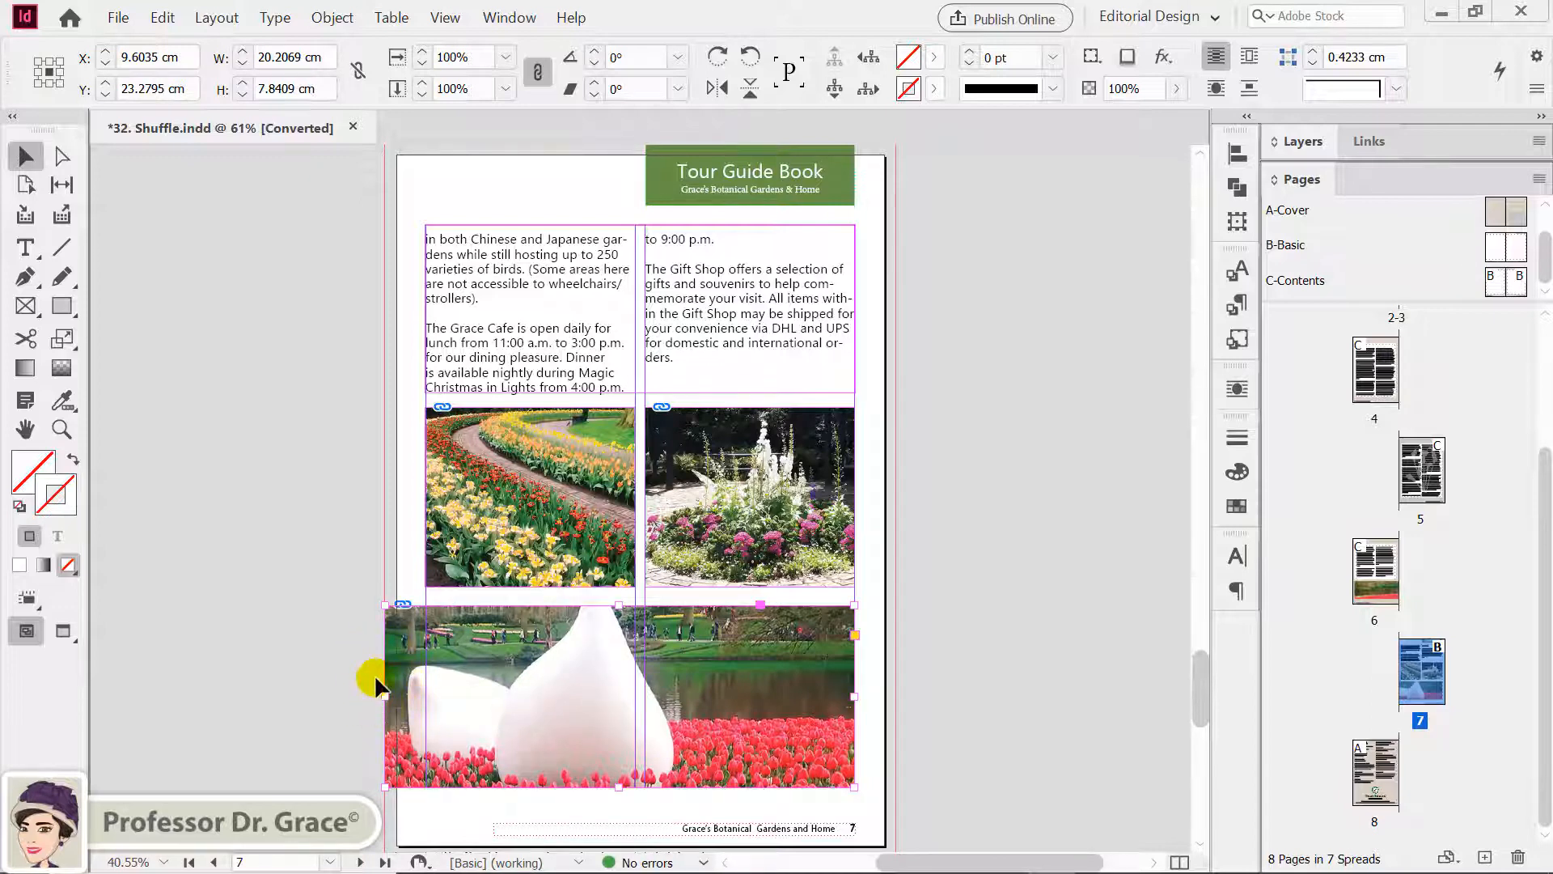
pyautogui.click(348, 673)
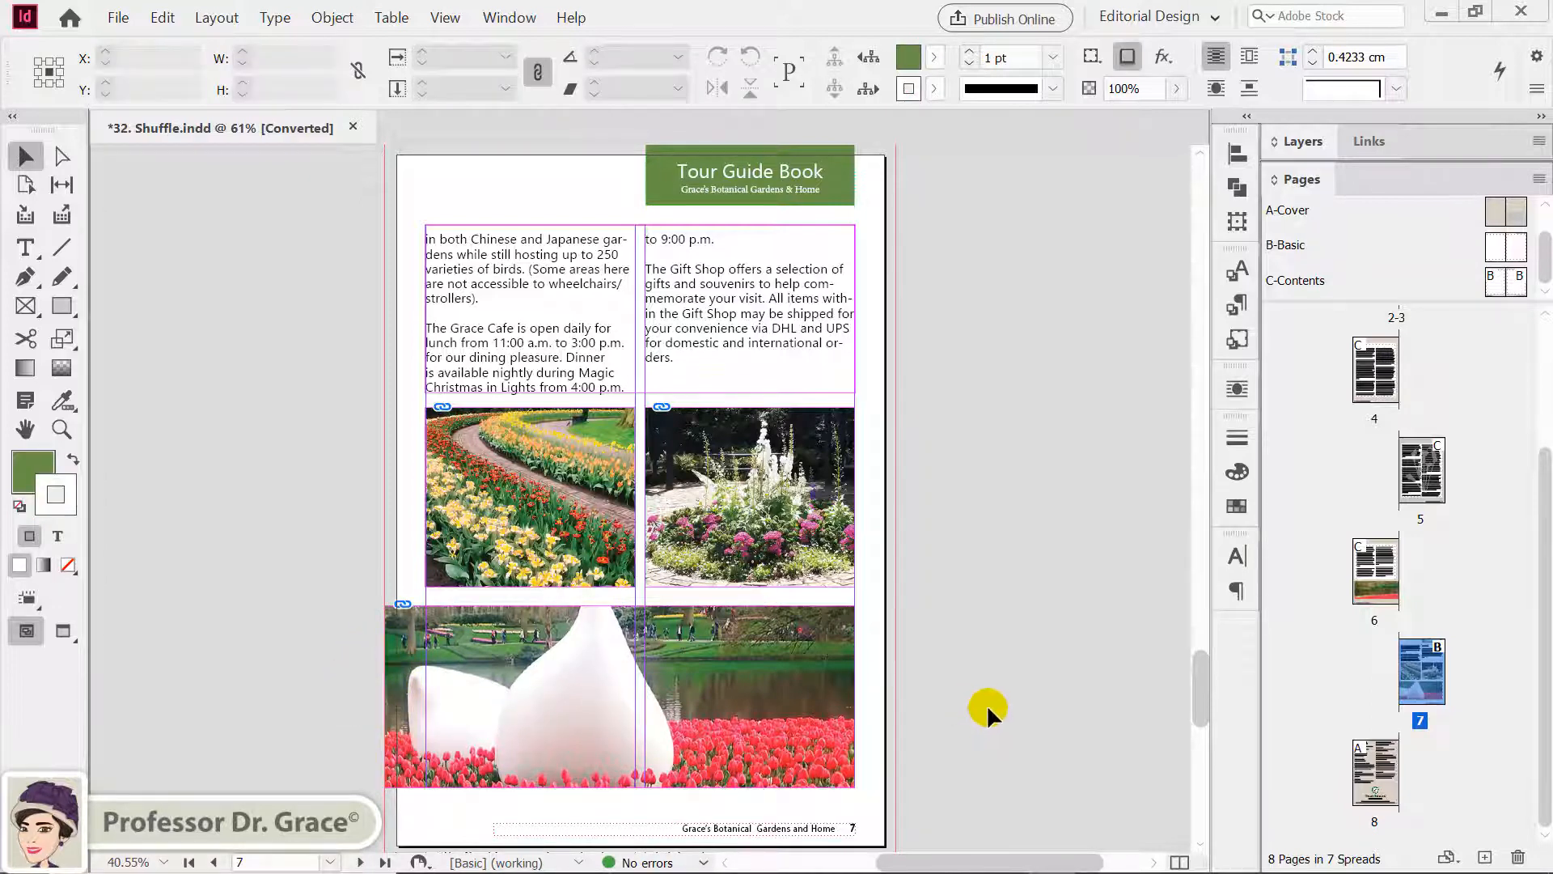
# - Move page 5 back beside page 4 to rejoin them as spread 4-5
pyautogui.click(1438, 479)
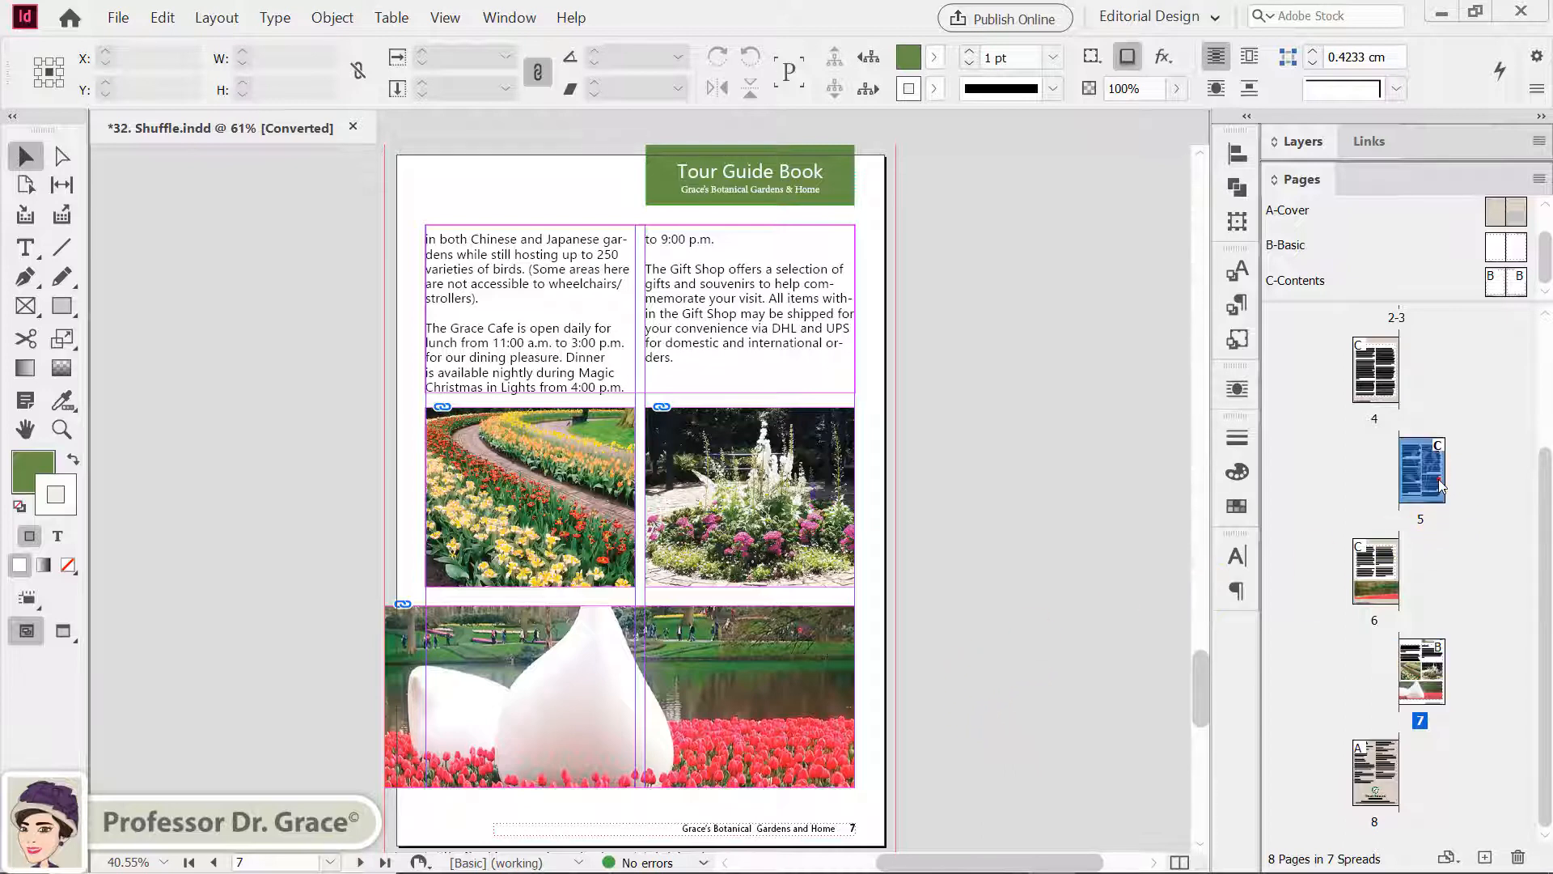
pyautogui.moveTo(1425, 480); pyautogui.dragTo(1406, 386)
pyautogui.moveTo(1406, 386); pyautogui.dragTo(1408, 389)
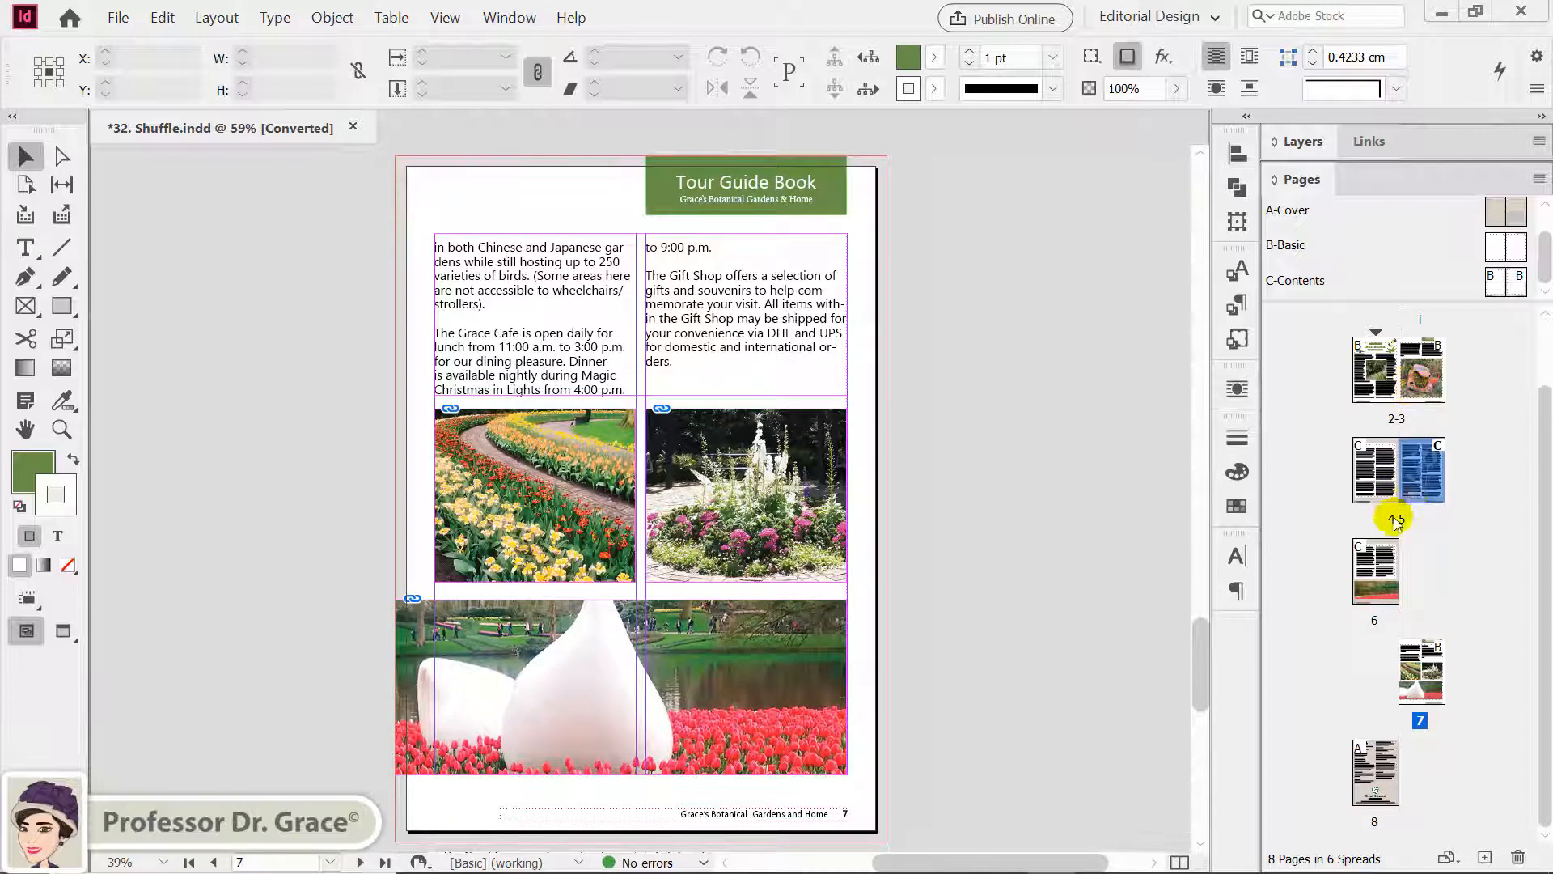
pyautogui.click(1423, 497)
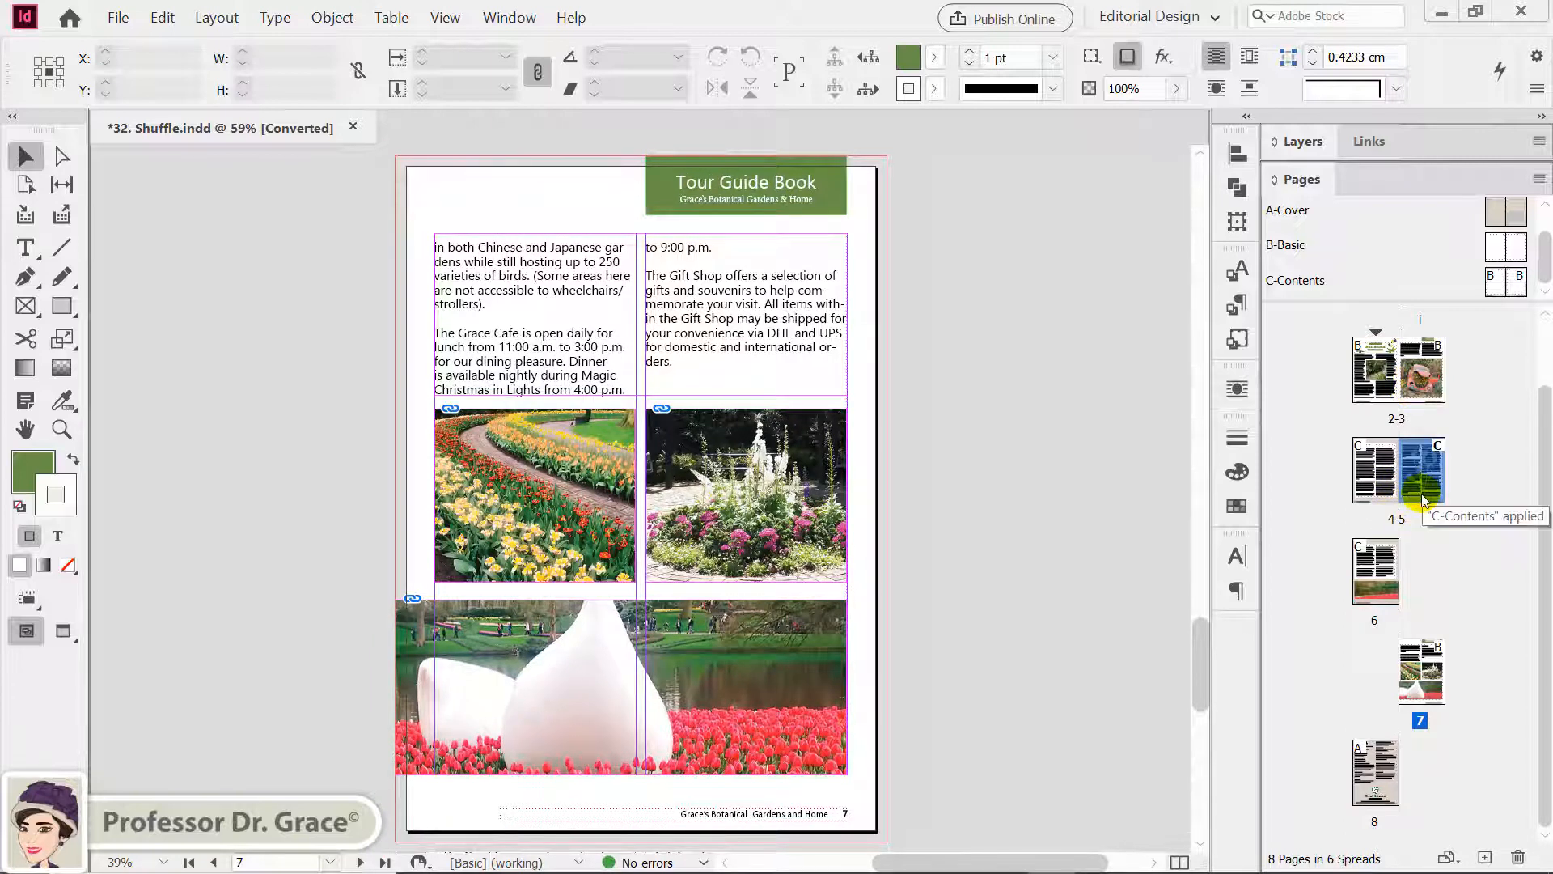
pyautogui.click(1426, 537)
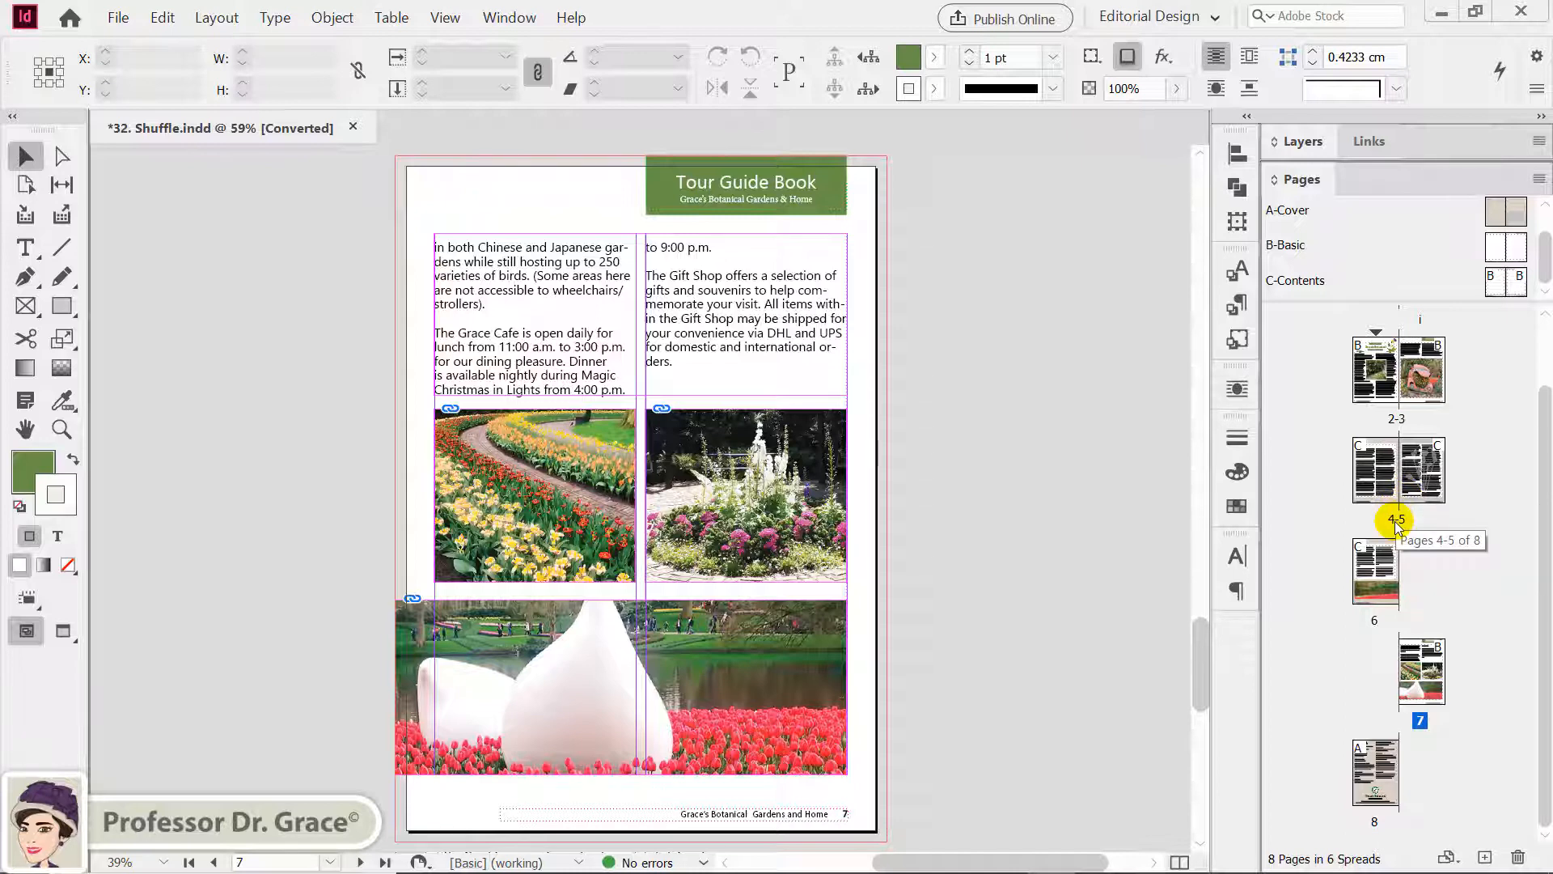
# - Open spread 4-5 and select the beige and grey background frames in turn to examine their overlap at the spine
pyautogui.doubleClick(1398, 519)
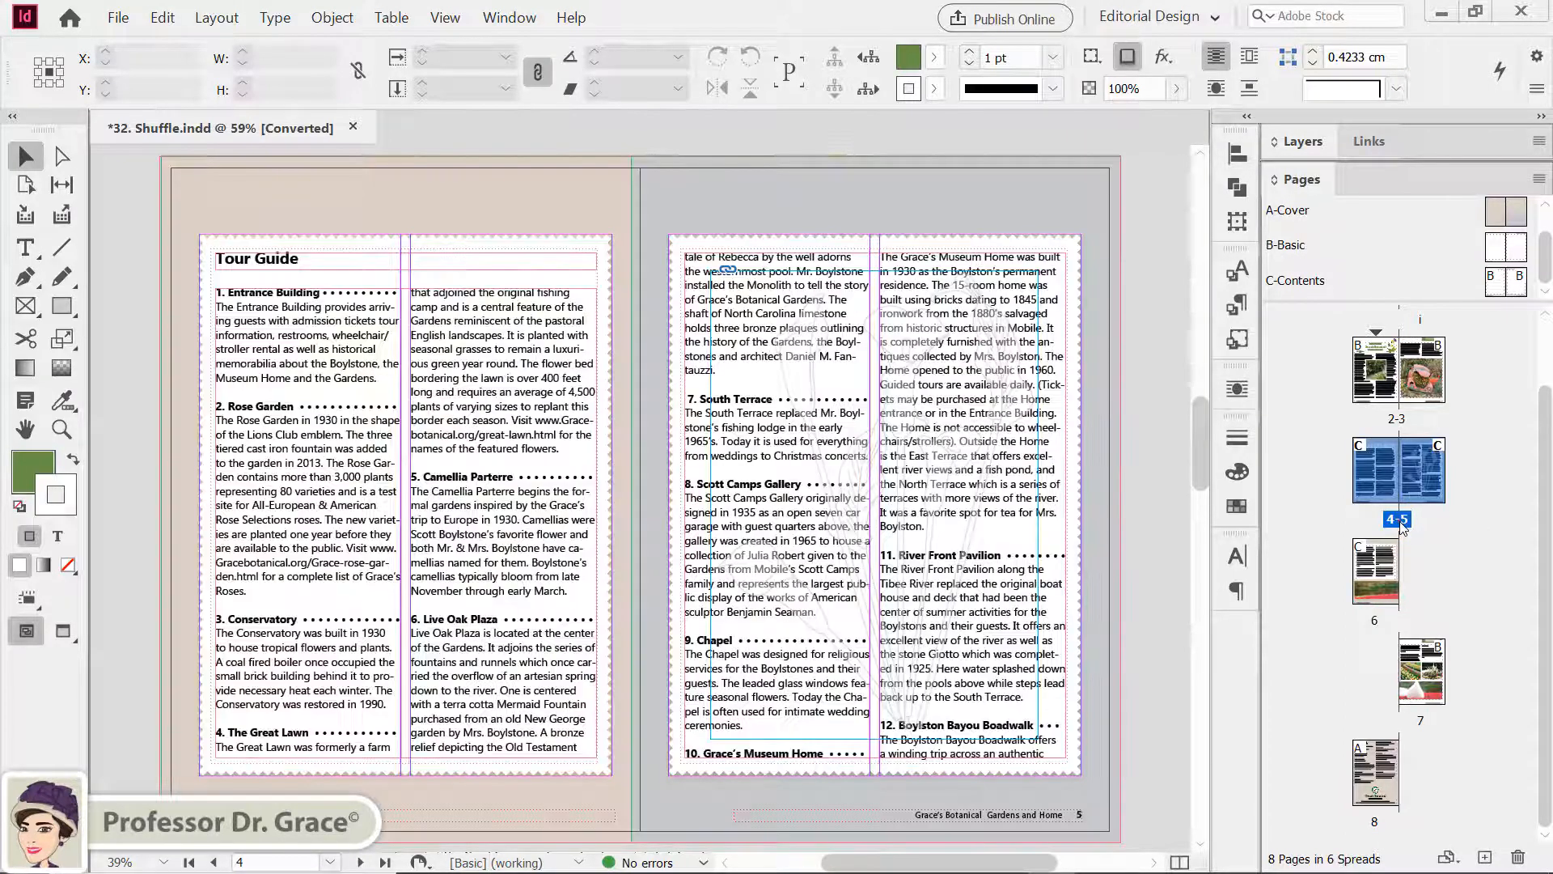
pyautogui.click(1402, 525)
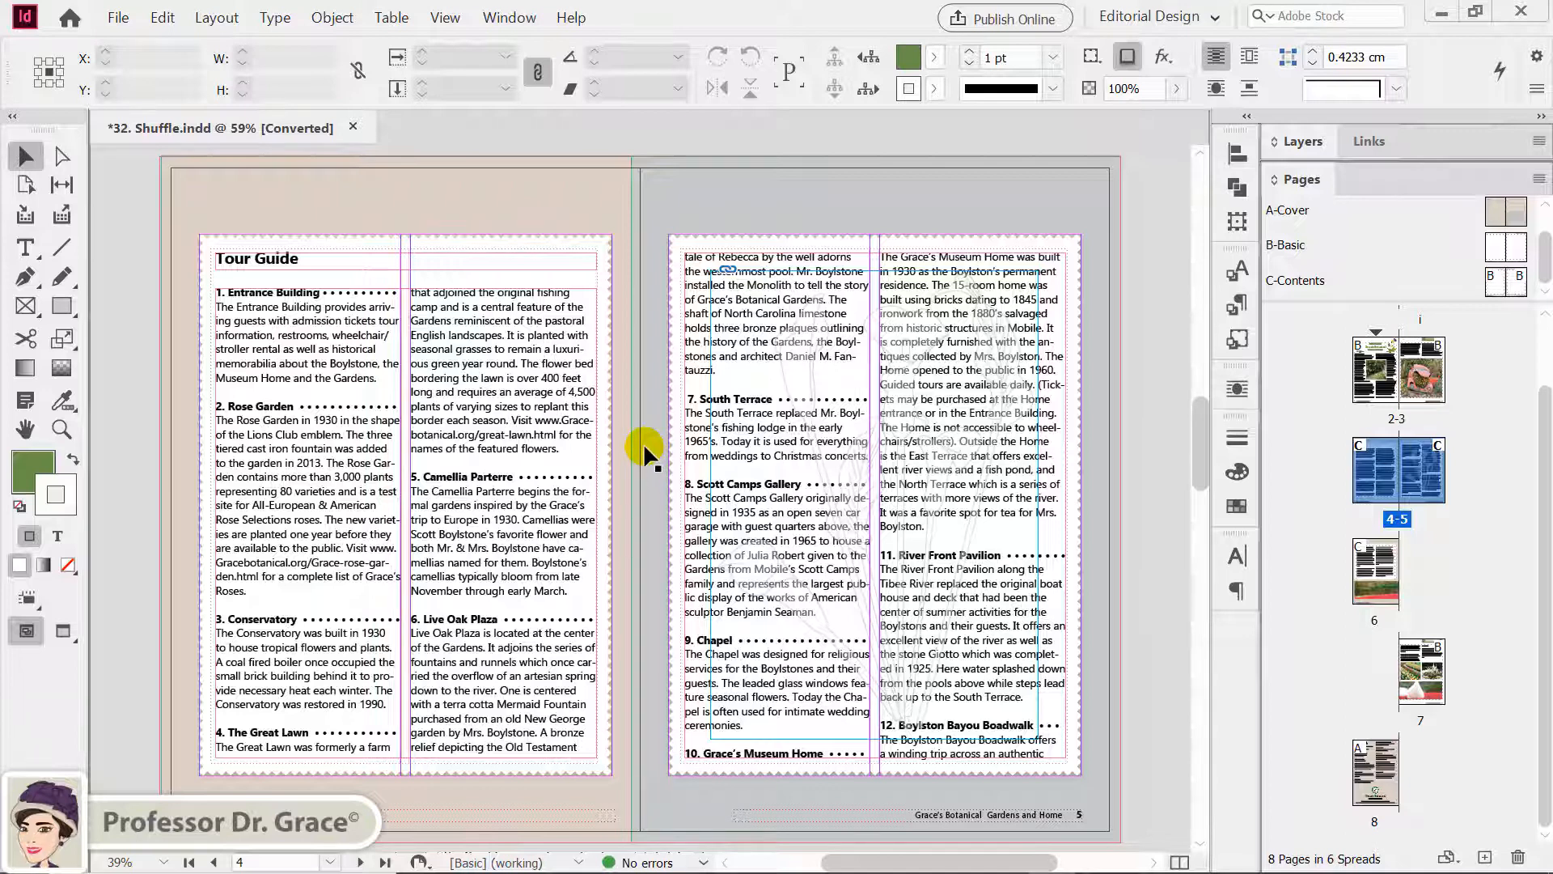
pyautogui.click(579, 192)
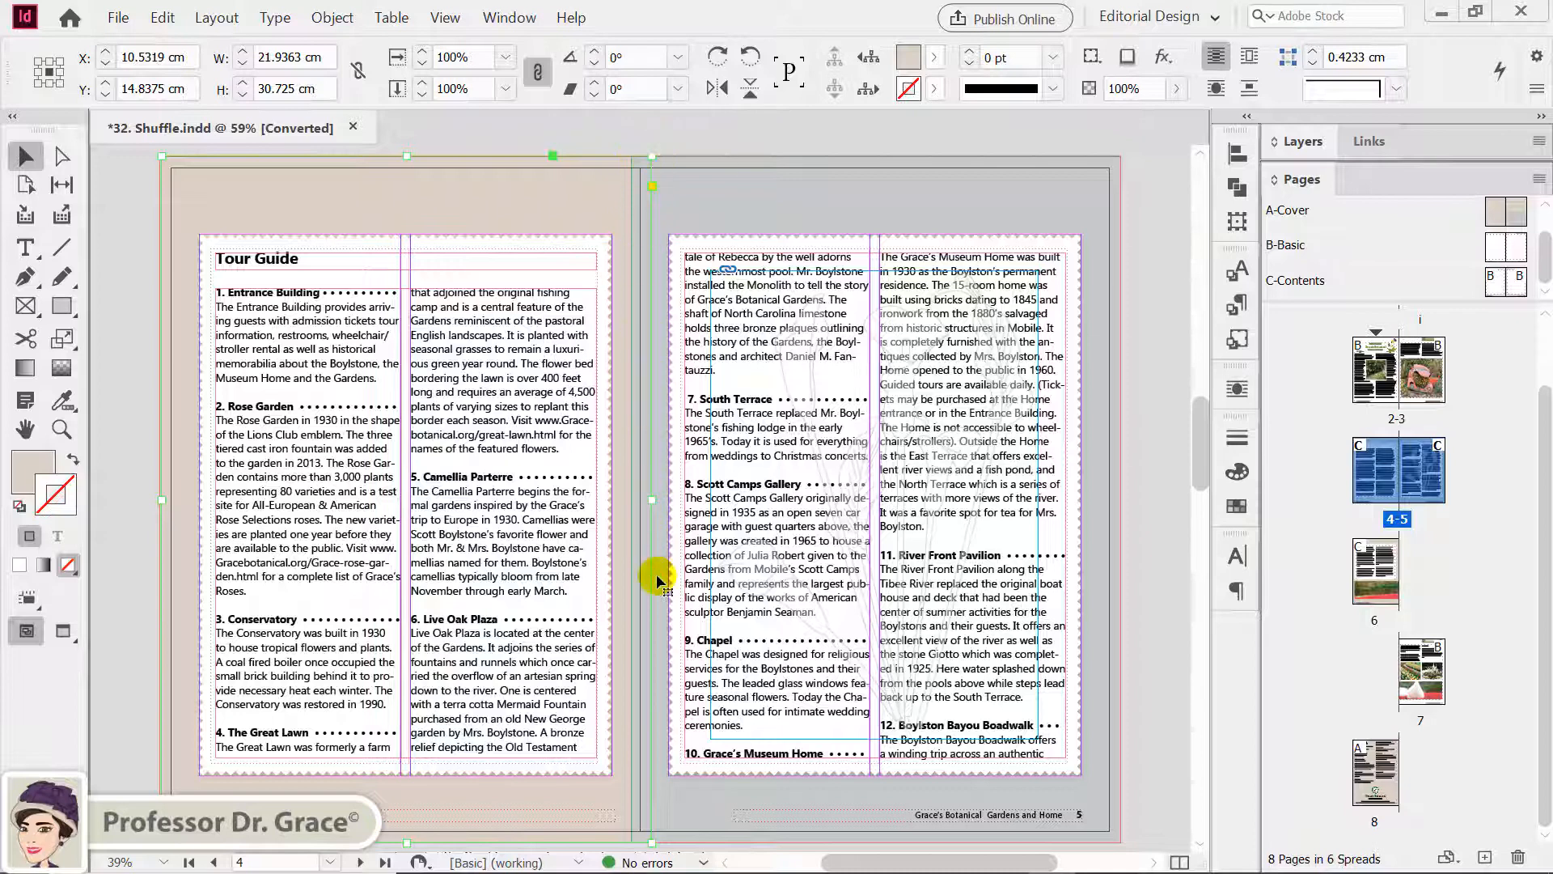
pyautogui.click(751, 176)
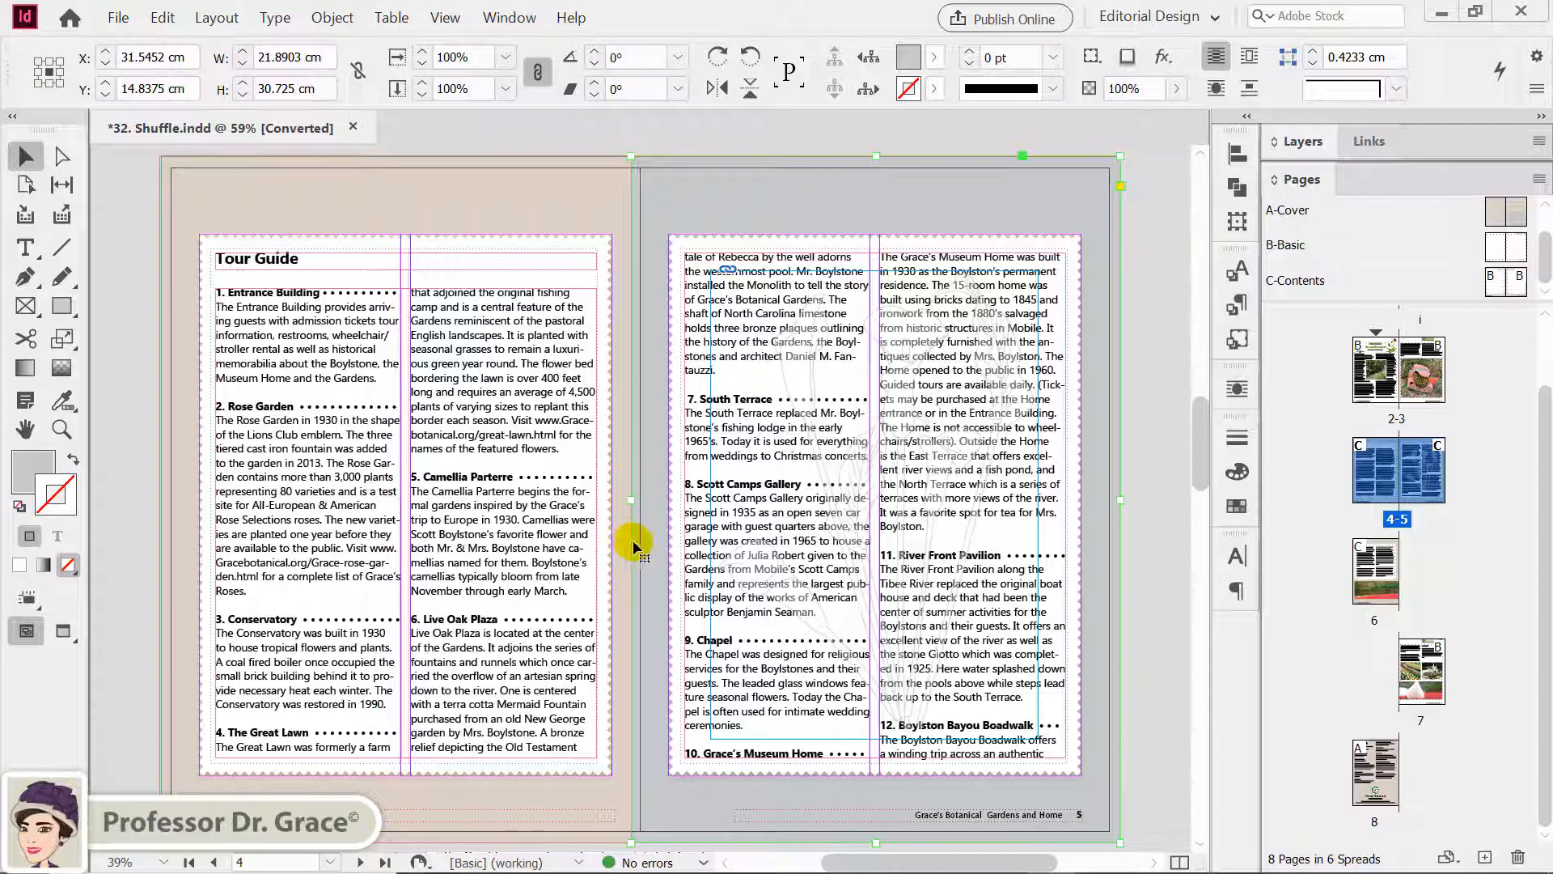
pyautogui.click(639, 417)
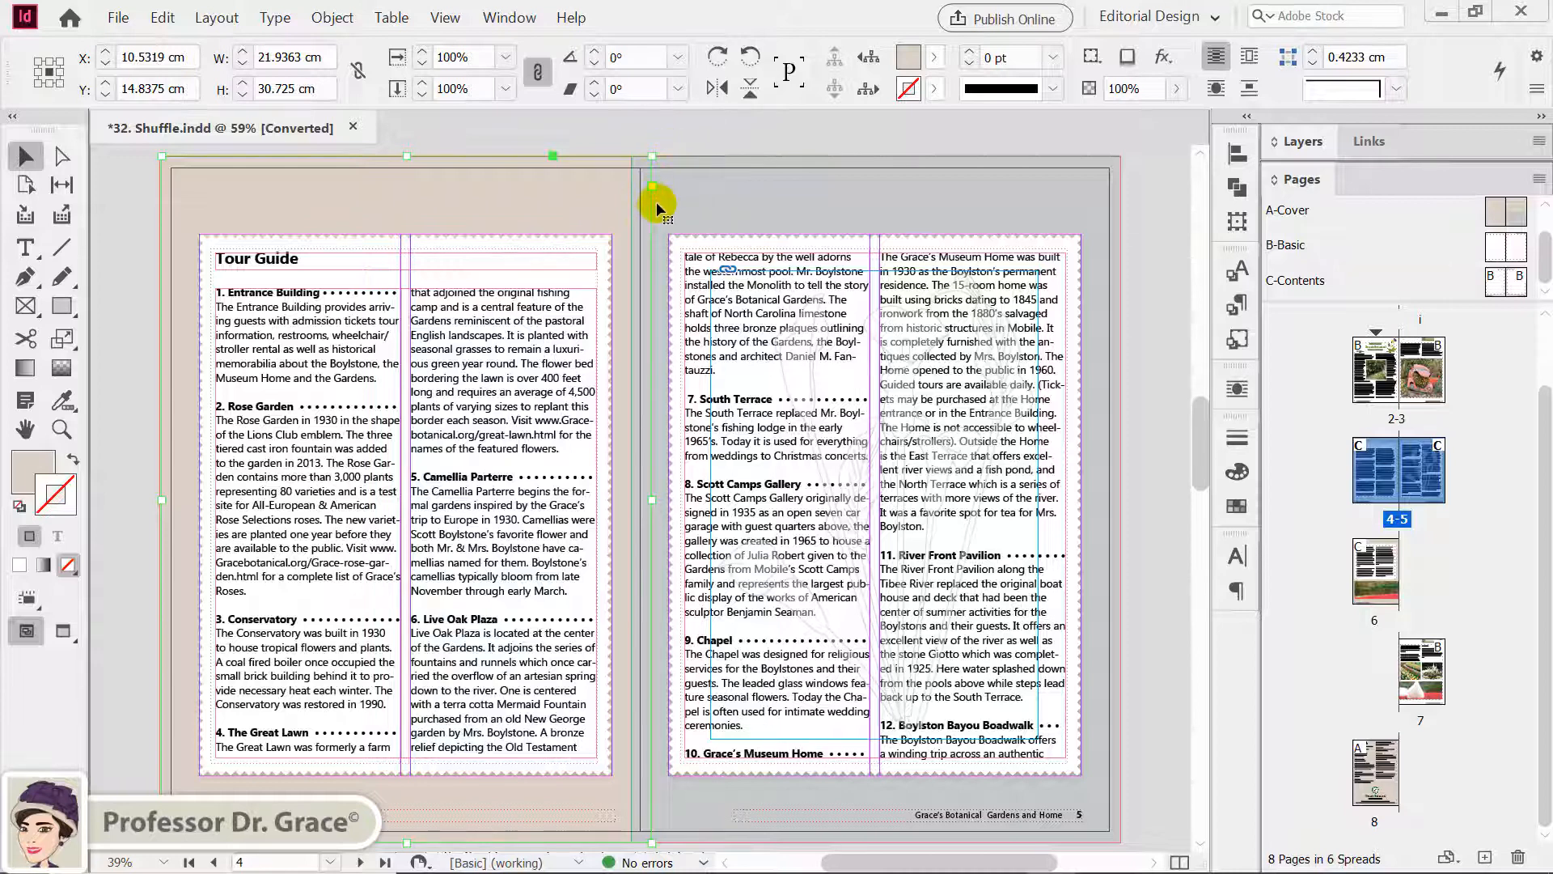
# - Trim the inner edge of page 5's grey background frame back to the spine, about 21.39 cm wide
pyautogui.click(691, 198)
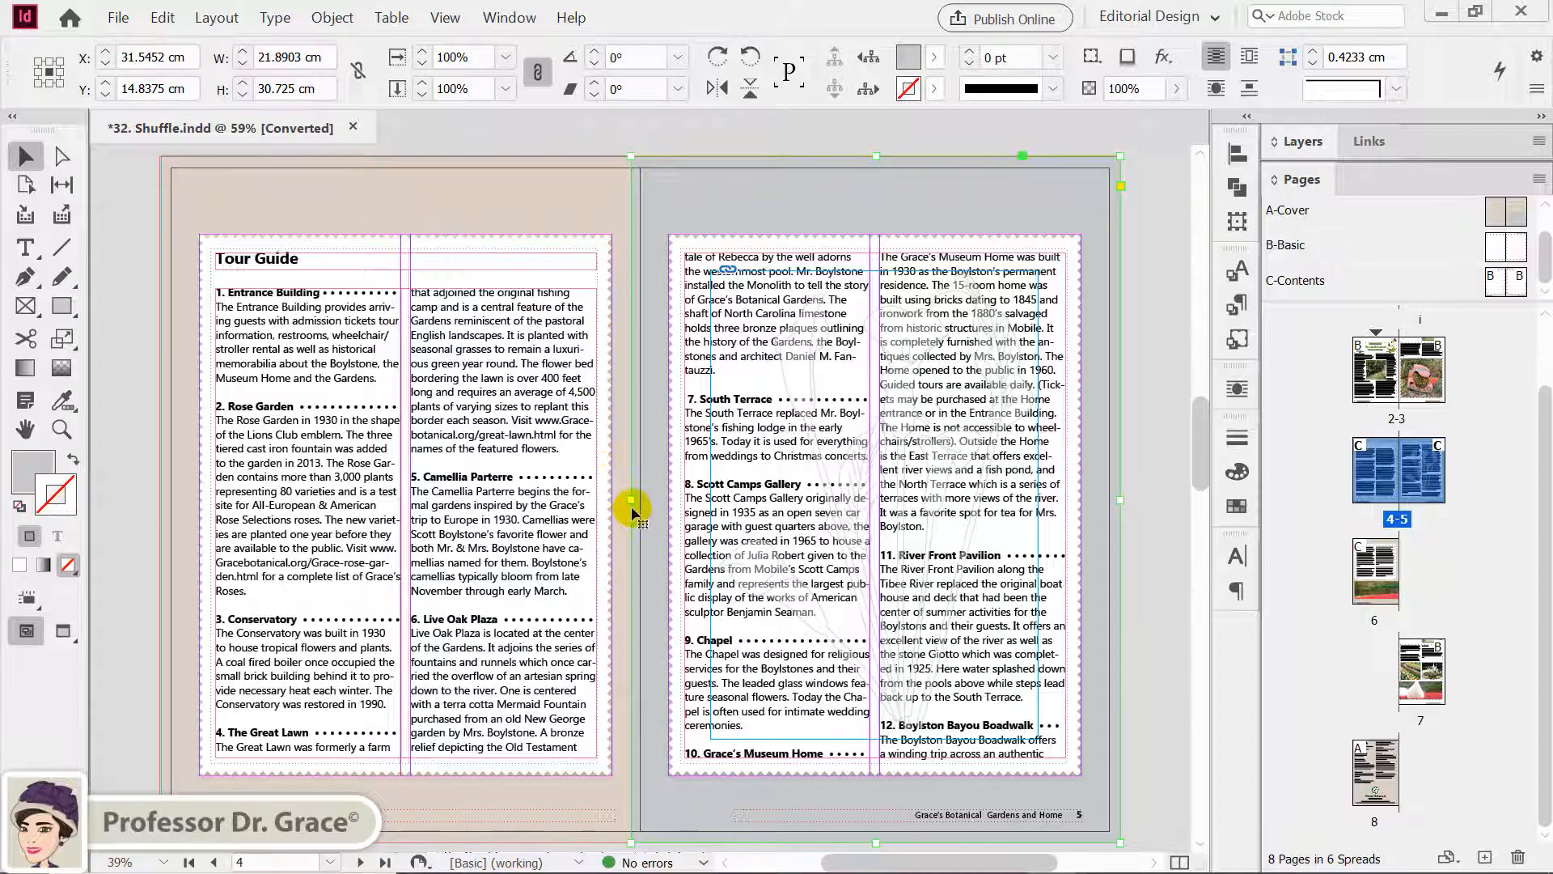
pyautogui.moveTo(632, 501); pyautogui.dragTo(642, 506)
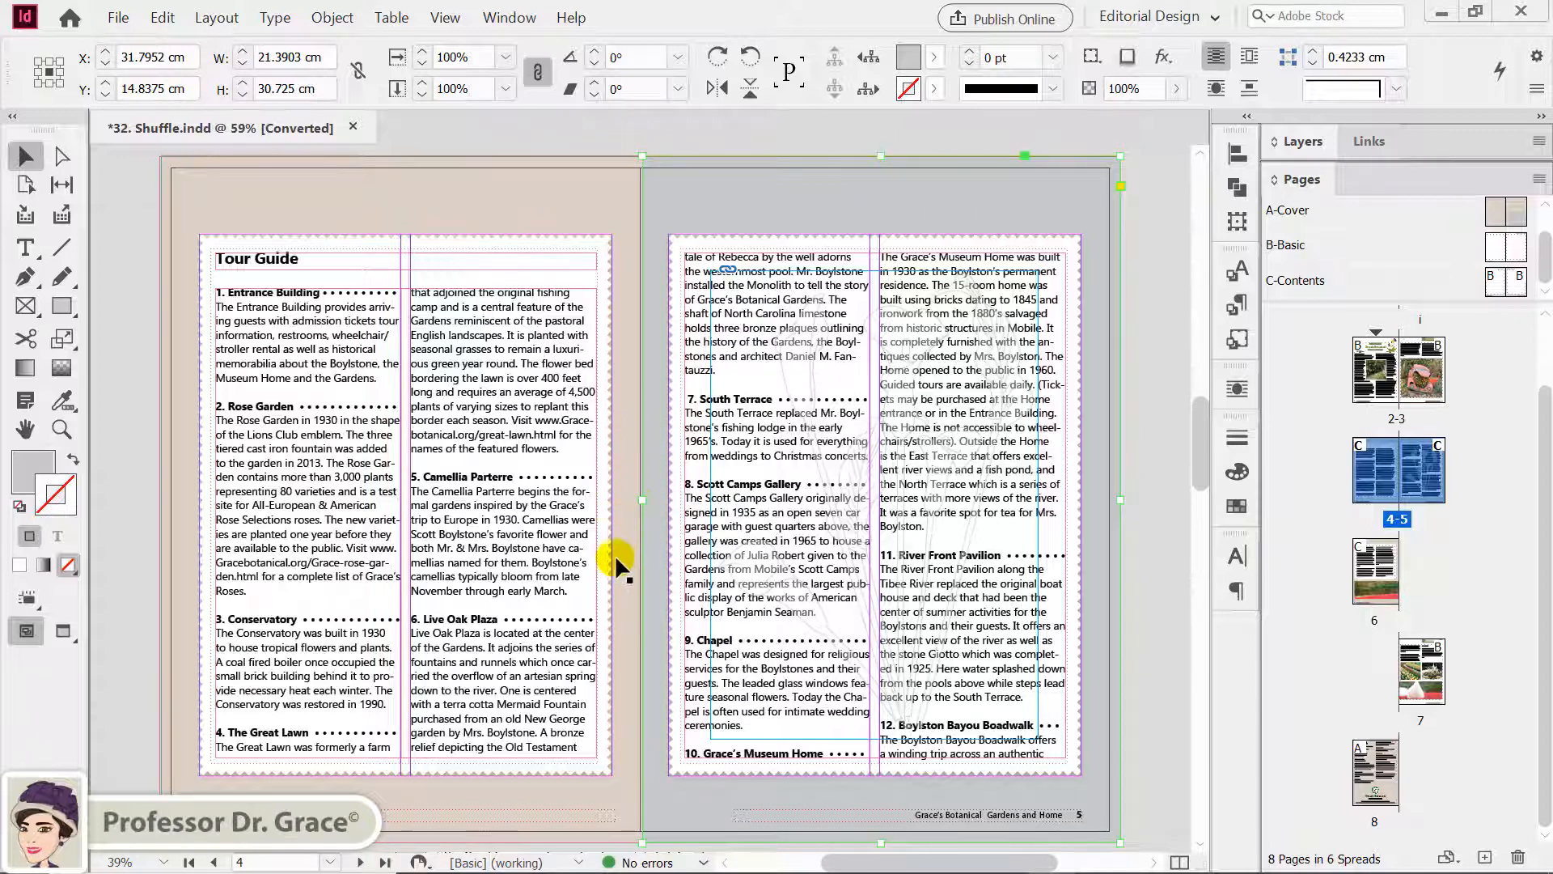
pyautogui.hotkey('ctrl', 'z')
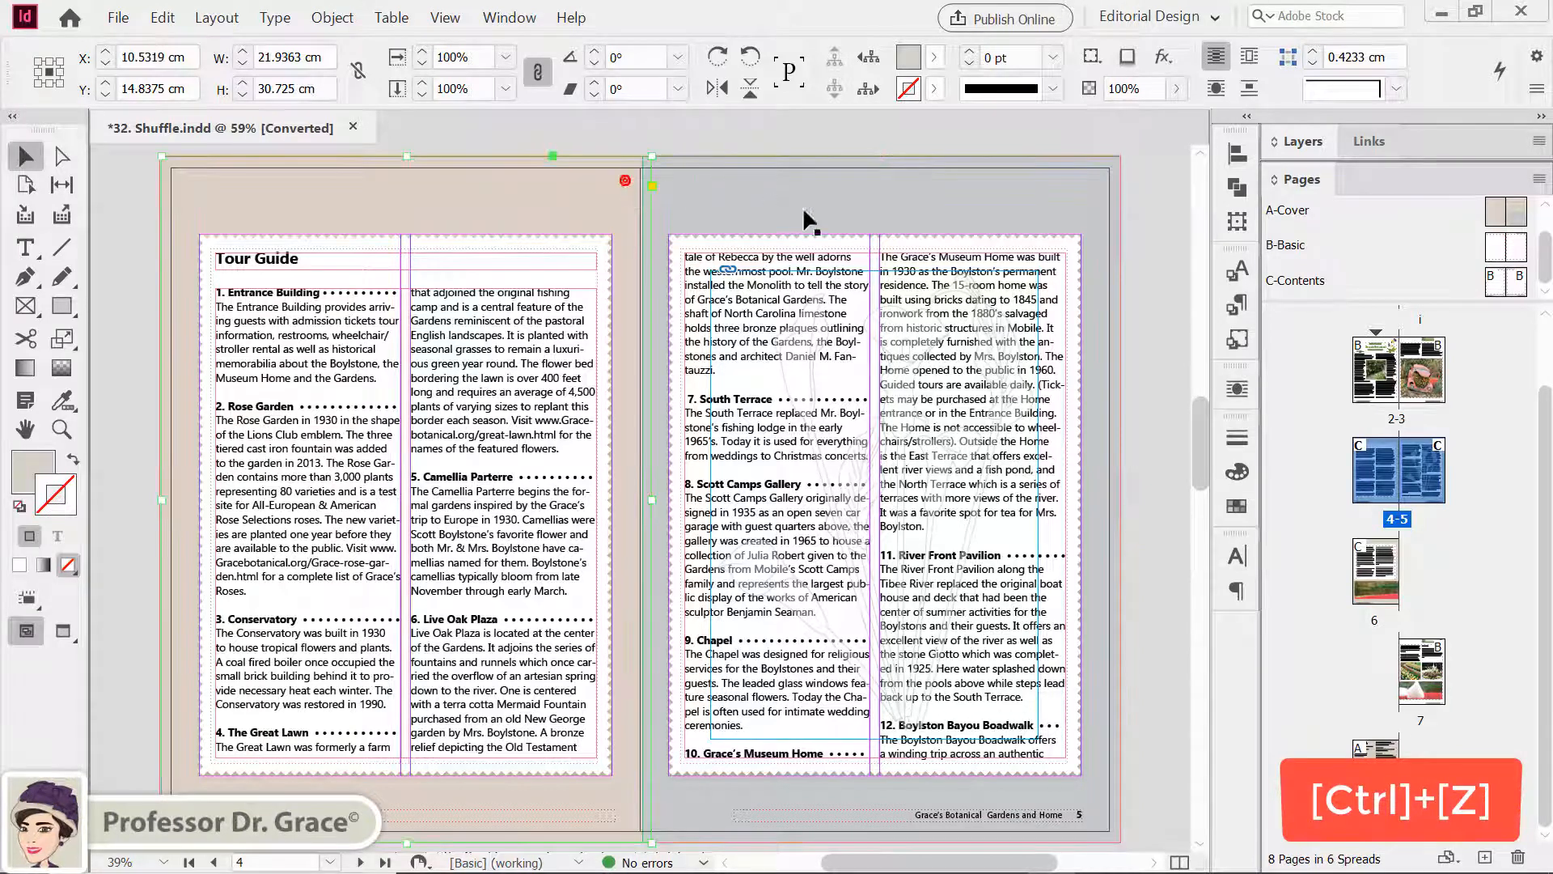
pyautogui.click(1137, 300)
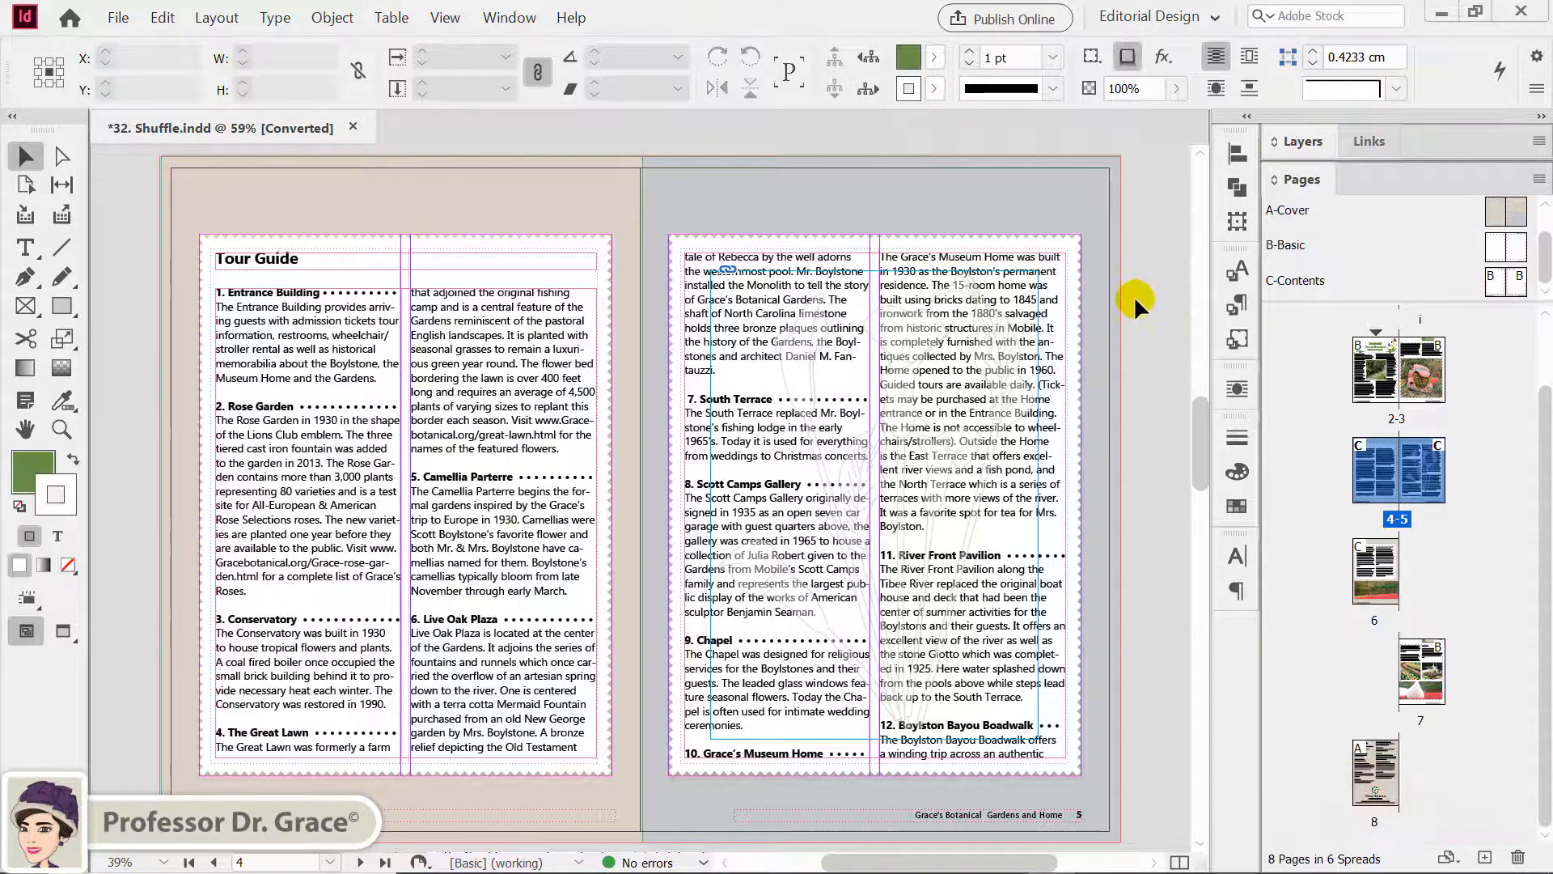
# - Undo the grey frame trim and the move that rejoined page 5 with page 4
pyautogui.hotkey('ctrl', 'z')
pyautogui.hotkey('ctrl', 'z')
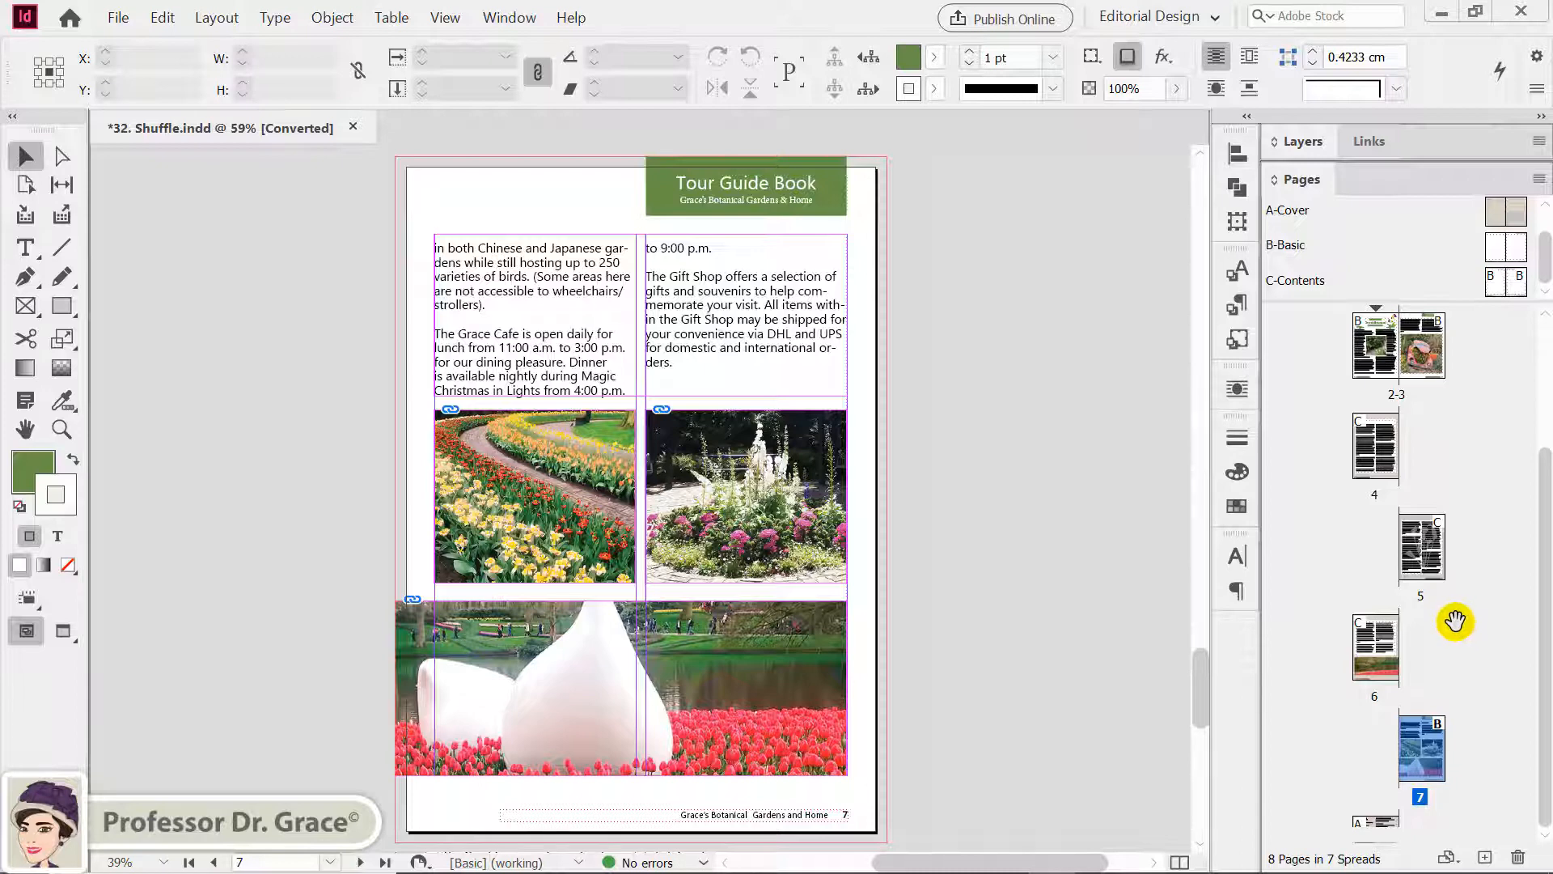
pyautogui.click(1379, 461)
pyautogui.click(1421, 550)
pyautogui.click(1387, 682)
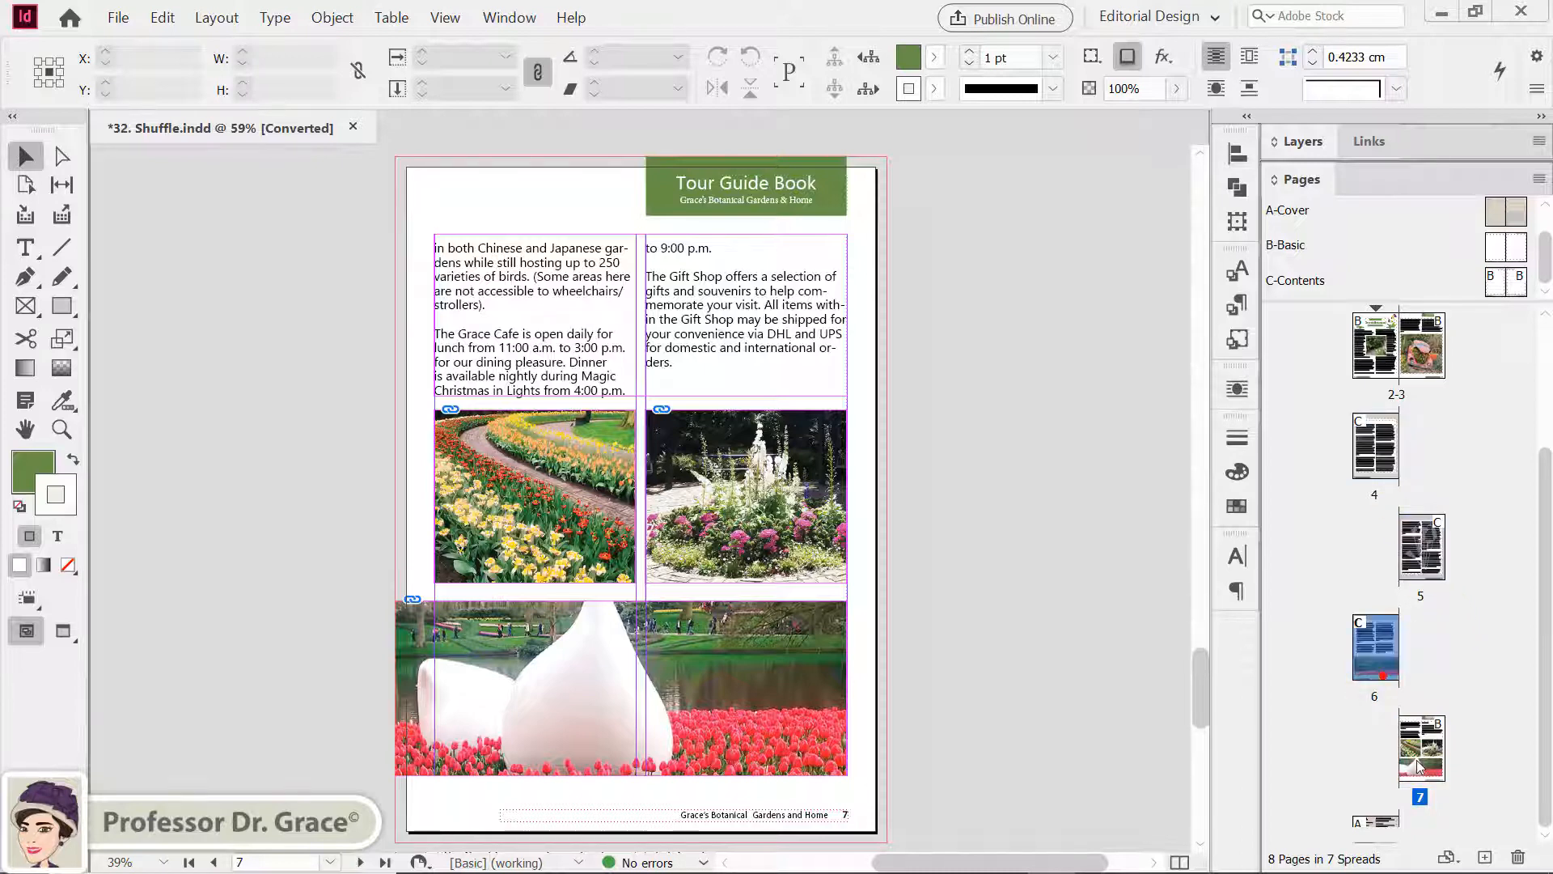
# - Turn on Allow Document Pages to Shuffle from page 4, choosing not to maintain the current number of pages on the spreads
pyautogui.click(1415, 760)
pyautogui.click(1380, 460)
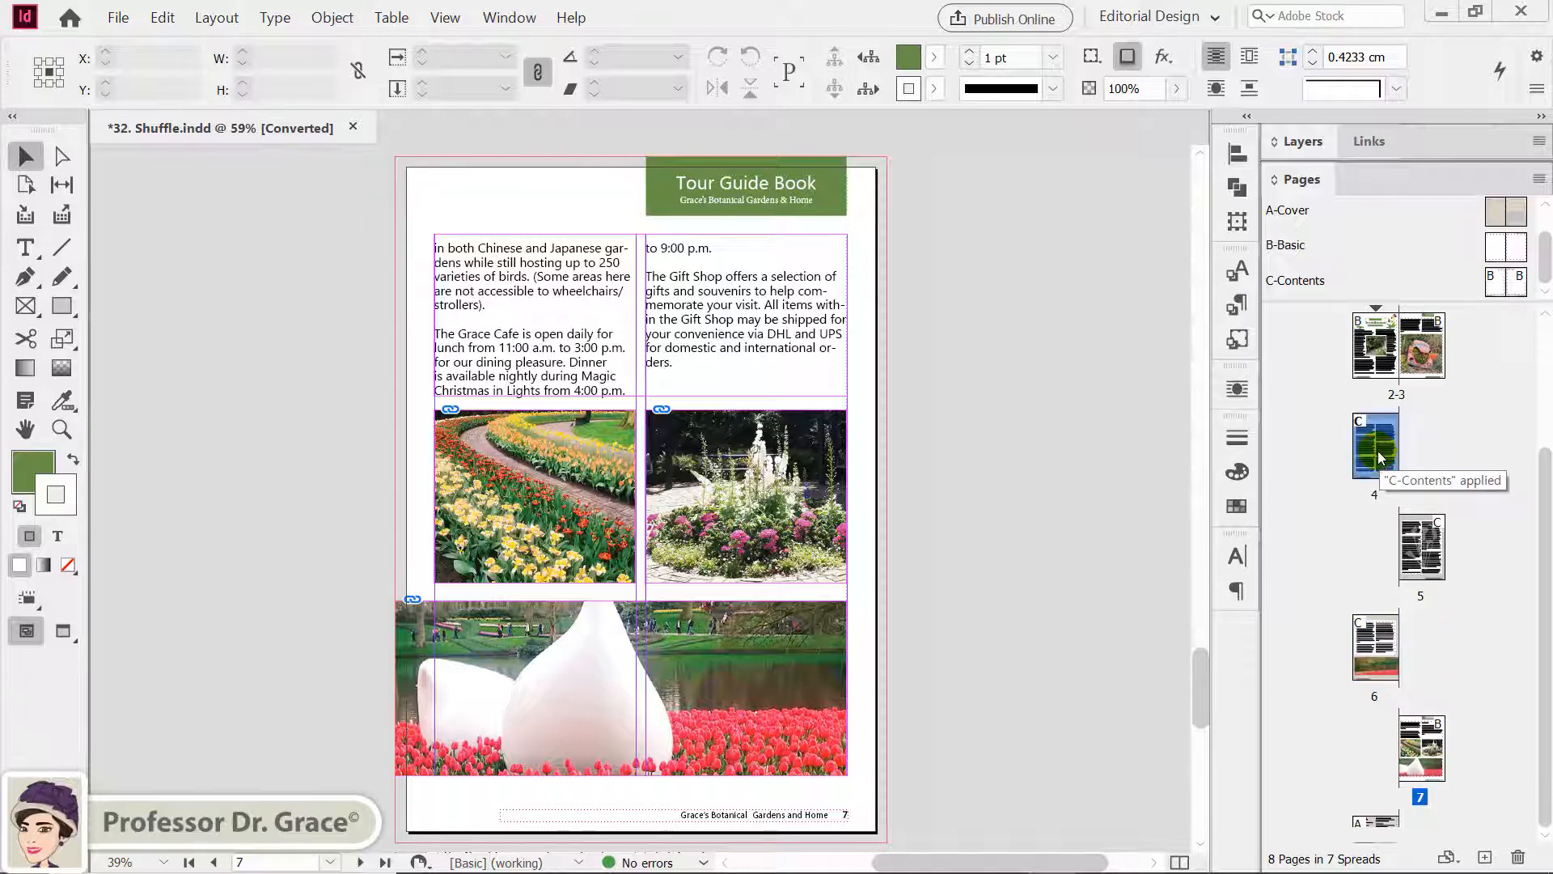
pyautogui.rightClick(1380, 458)
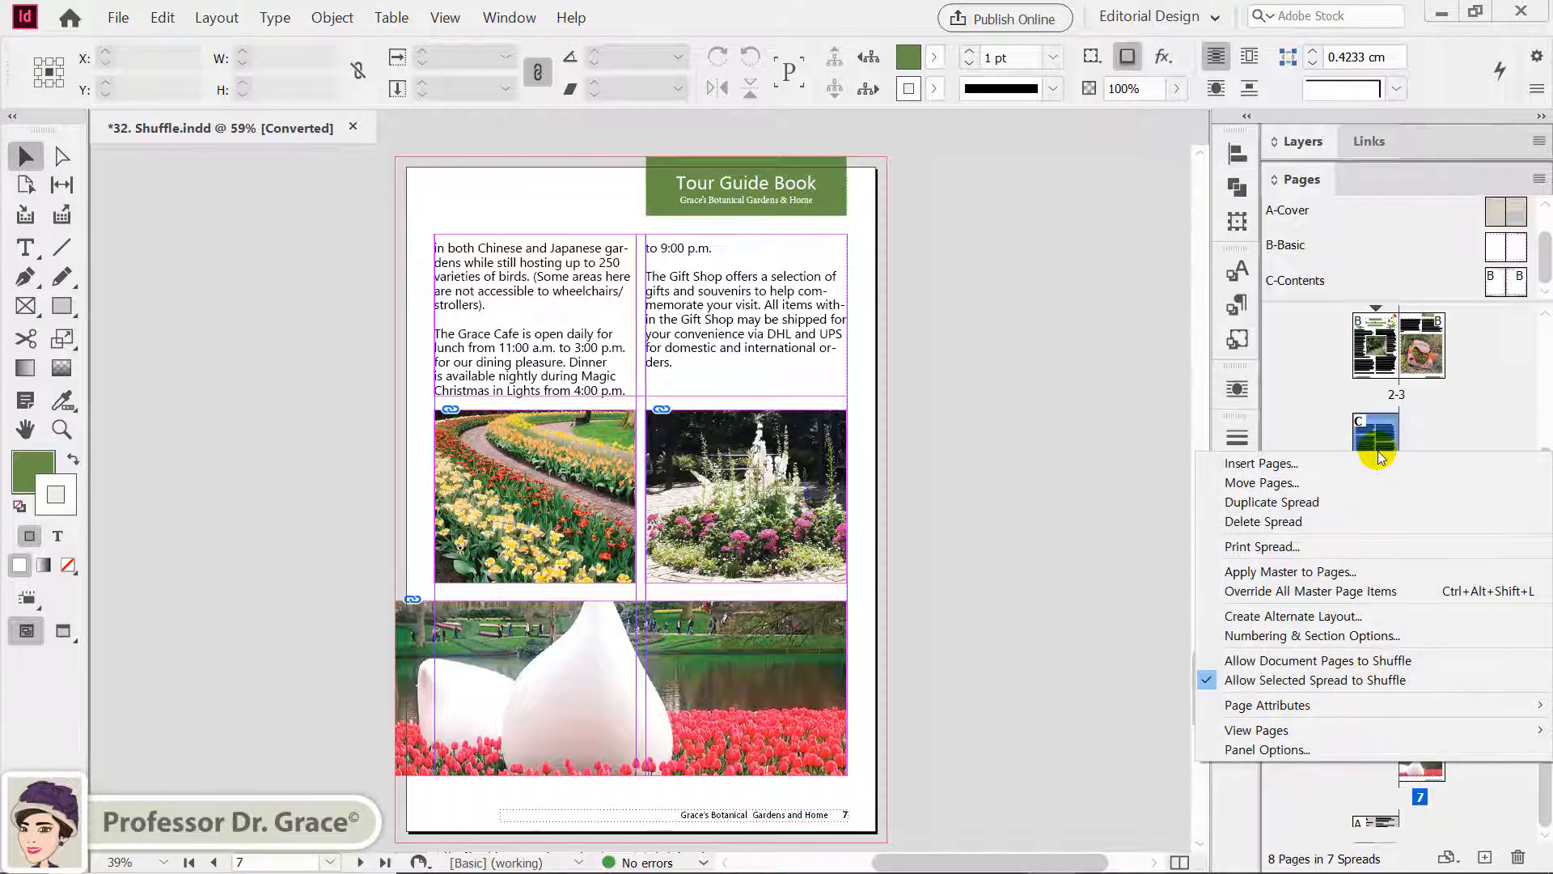
pyautogui.click(1363, 663)
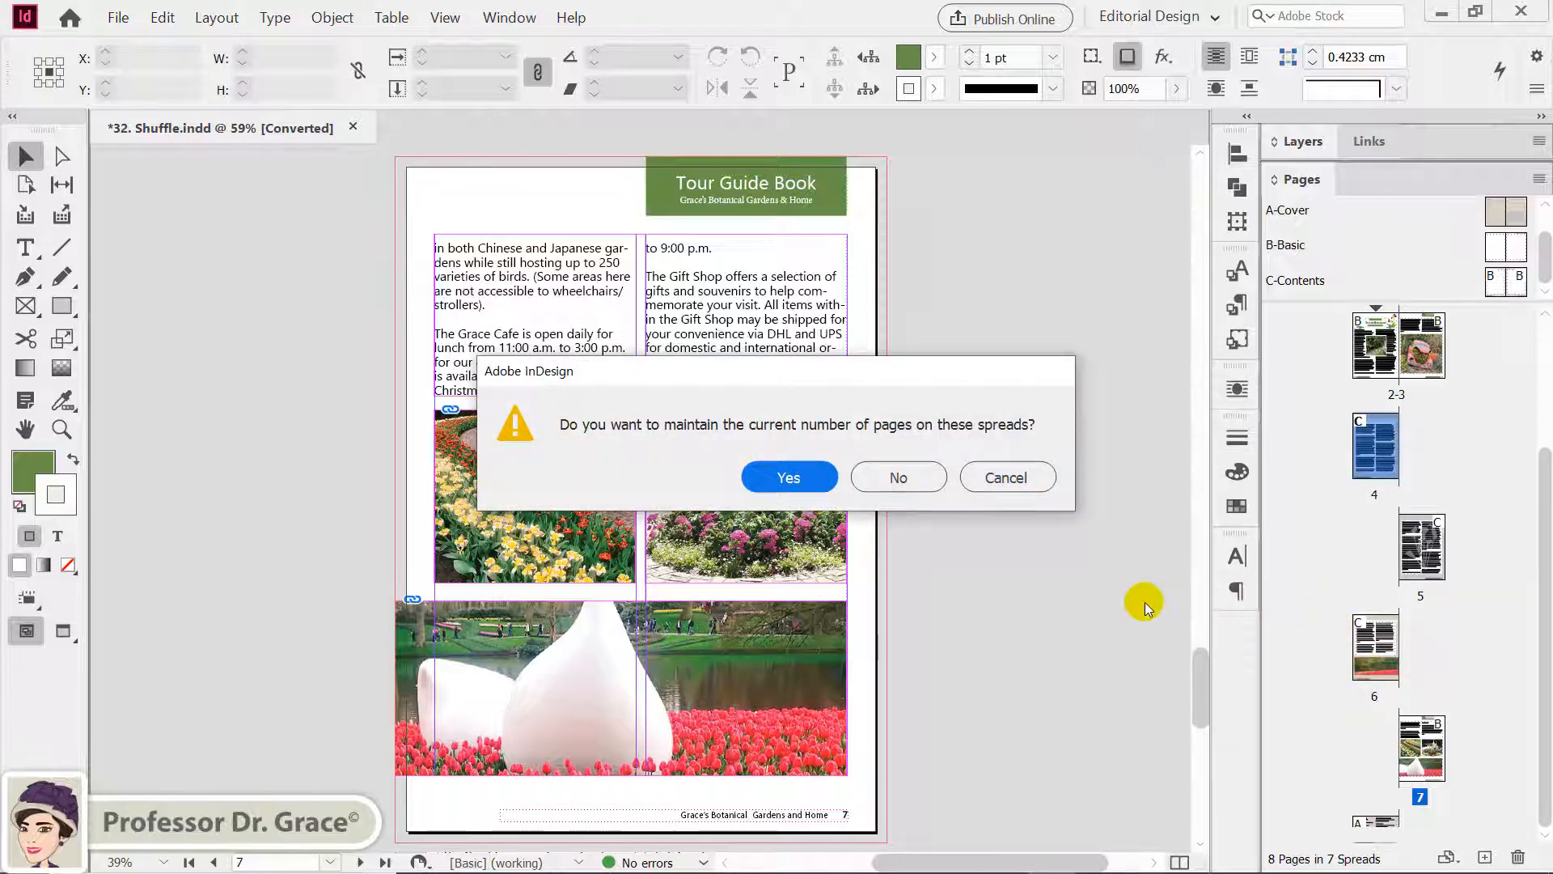
pyautogui.moveTo(845, 370)
pyautogui.mouseDown()
pyautogui.moveTo(705, 402)
pyautogui.moveTo(718, 391)
pyautogui.mouseUp()
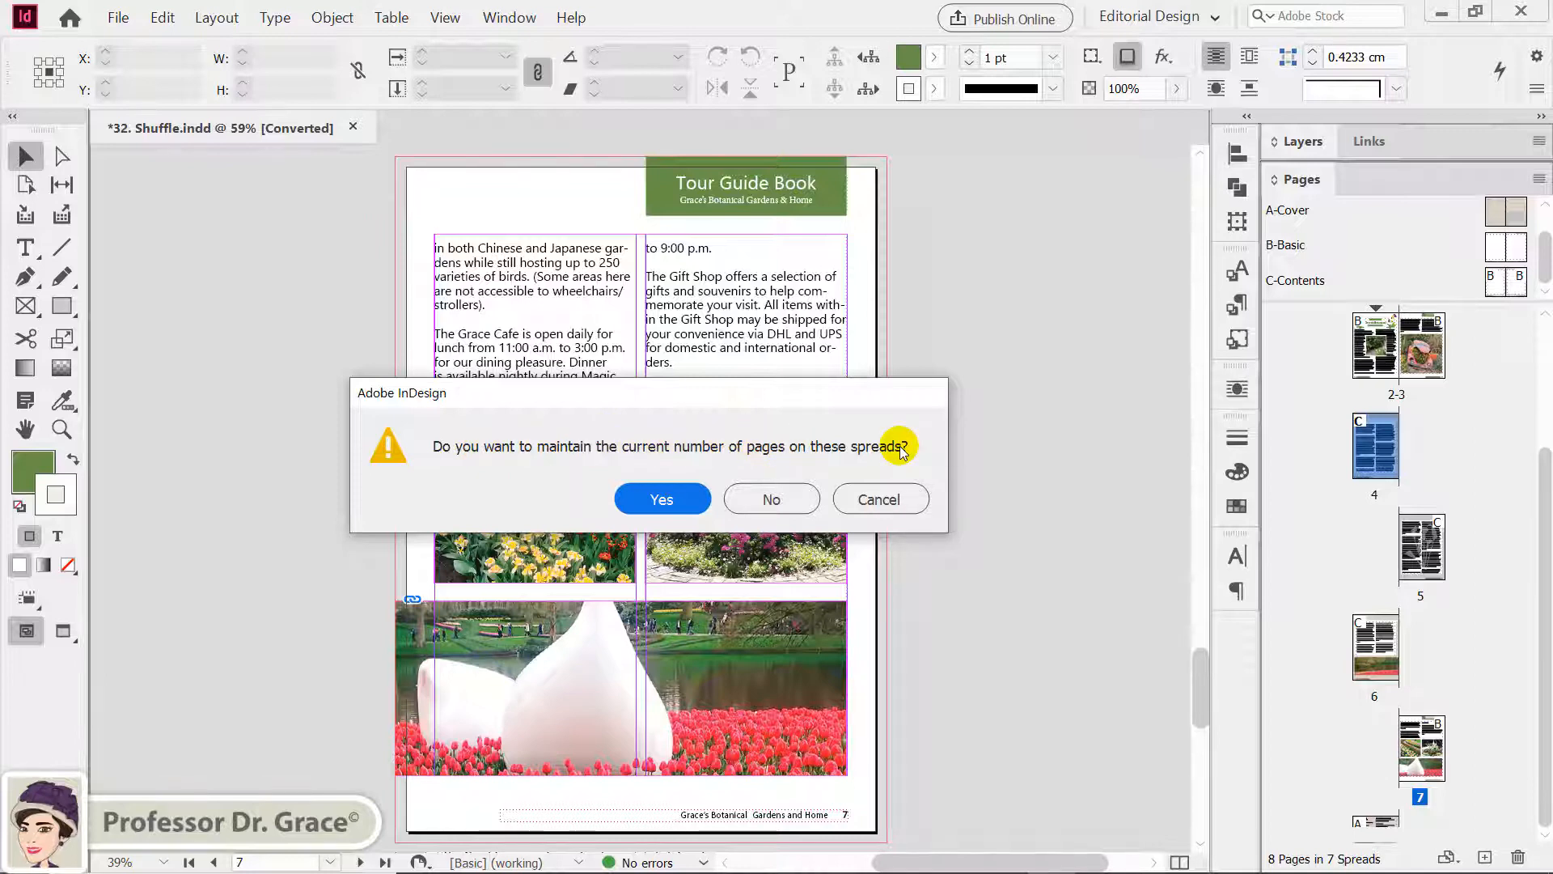
pyautogui.click(789, 498)
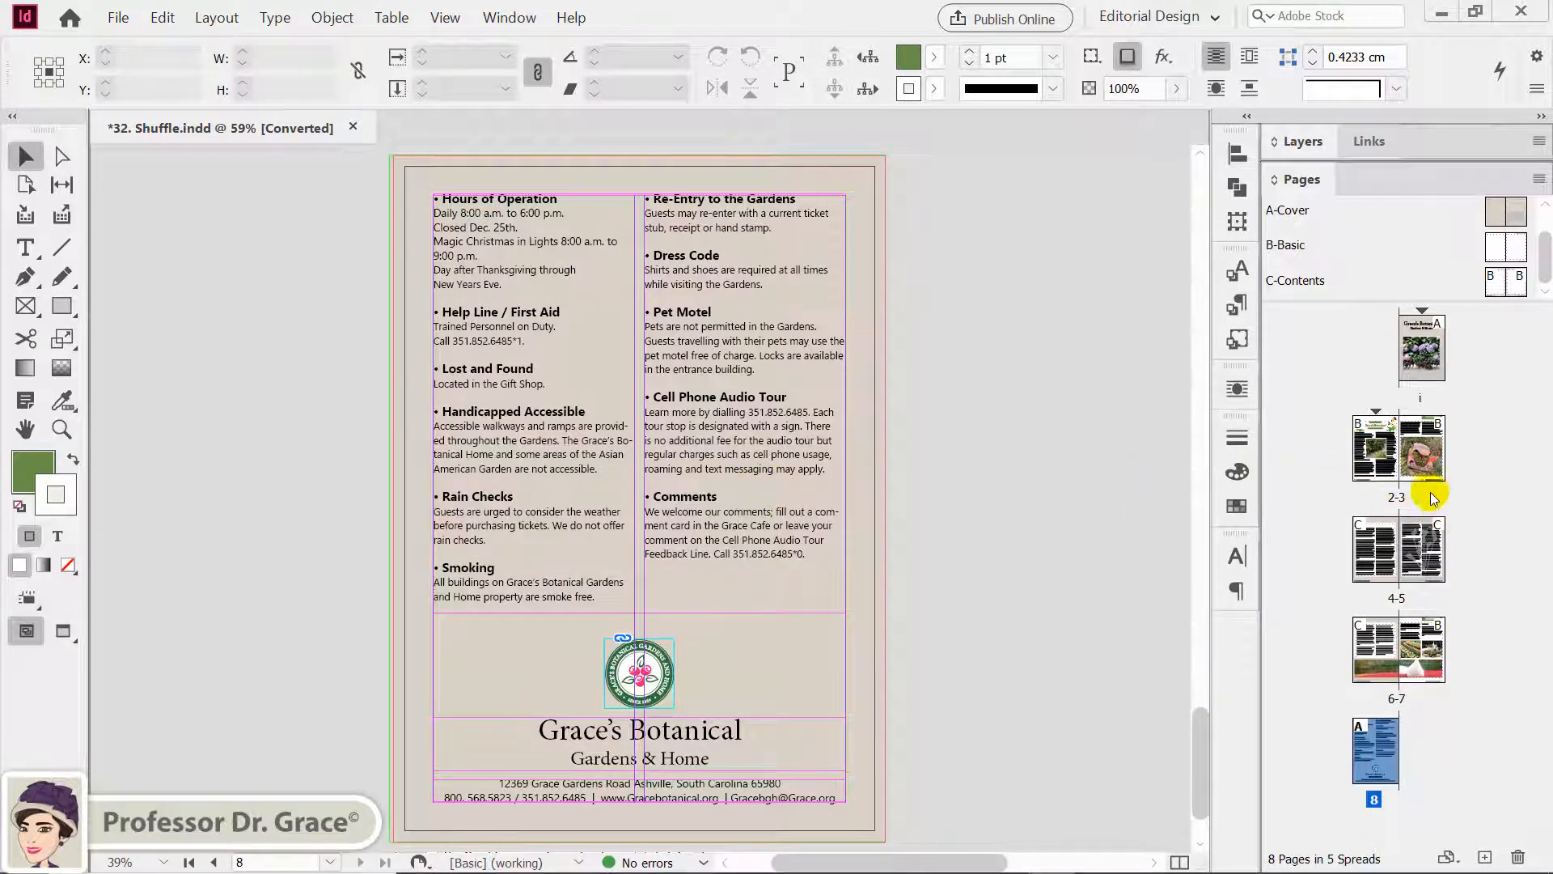
# - Open spread 2-3 and turn off Allow Selected Spread to Shuffle for it
pyautogui.click(1397, 598)
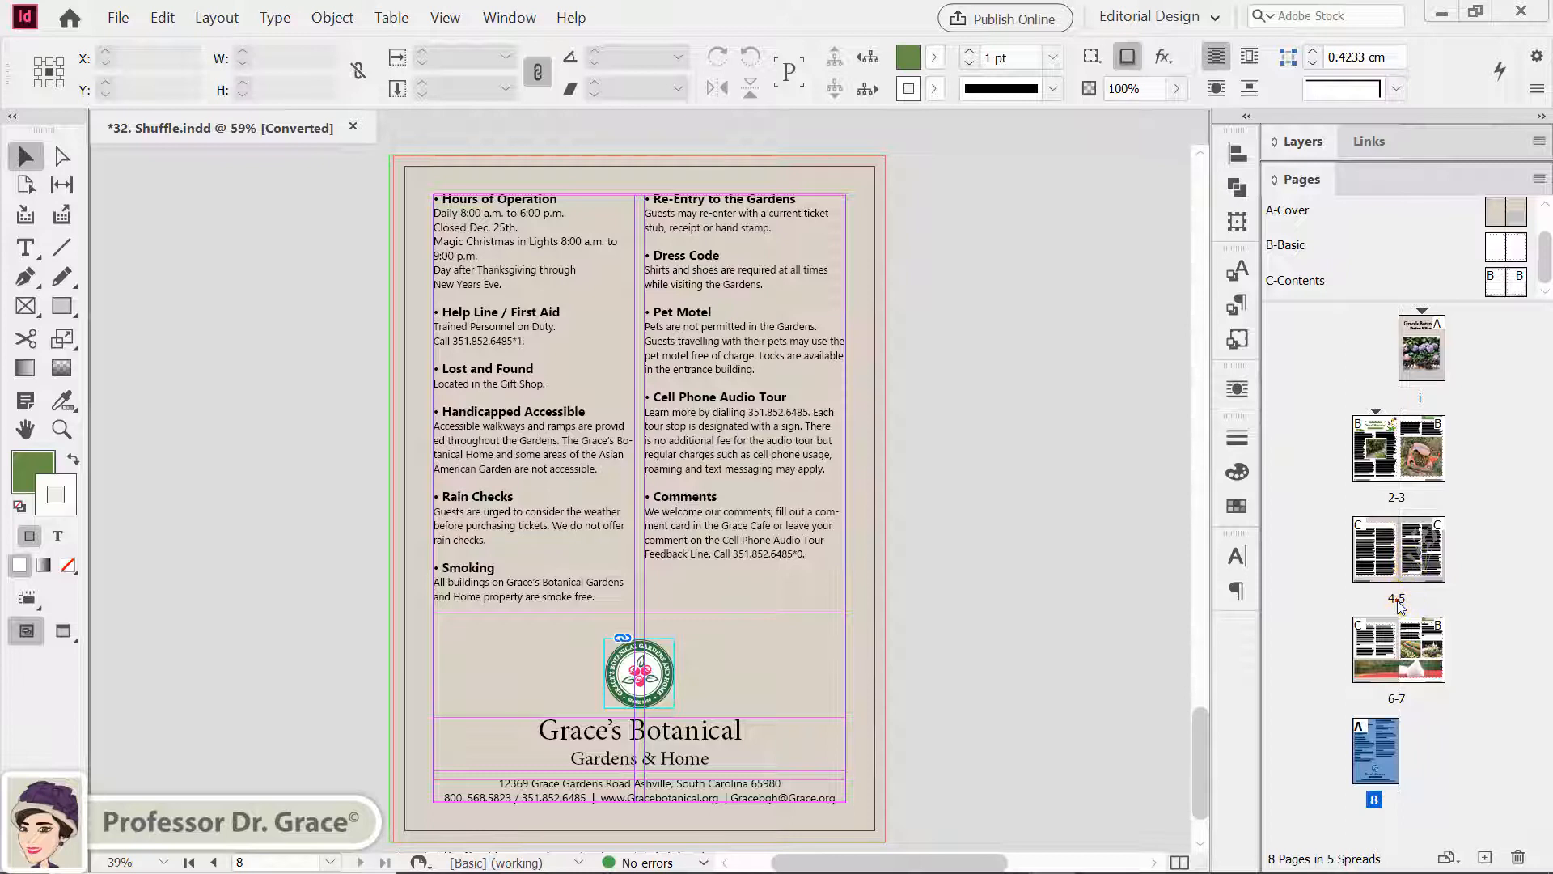
pyautogui.click(1396, 698)
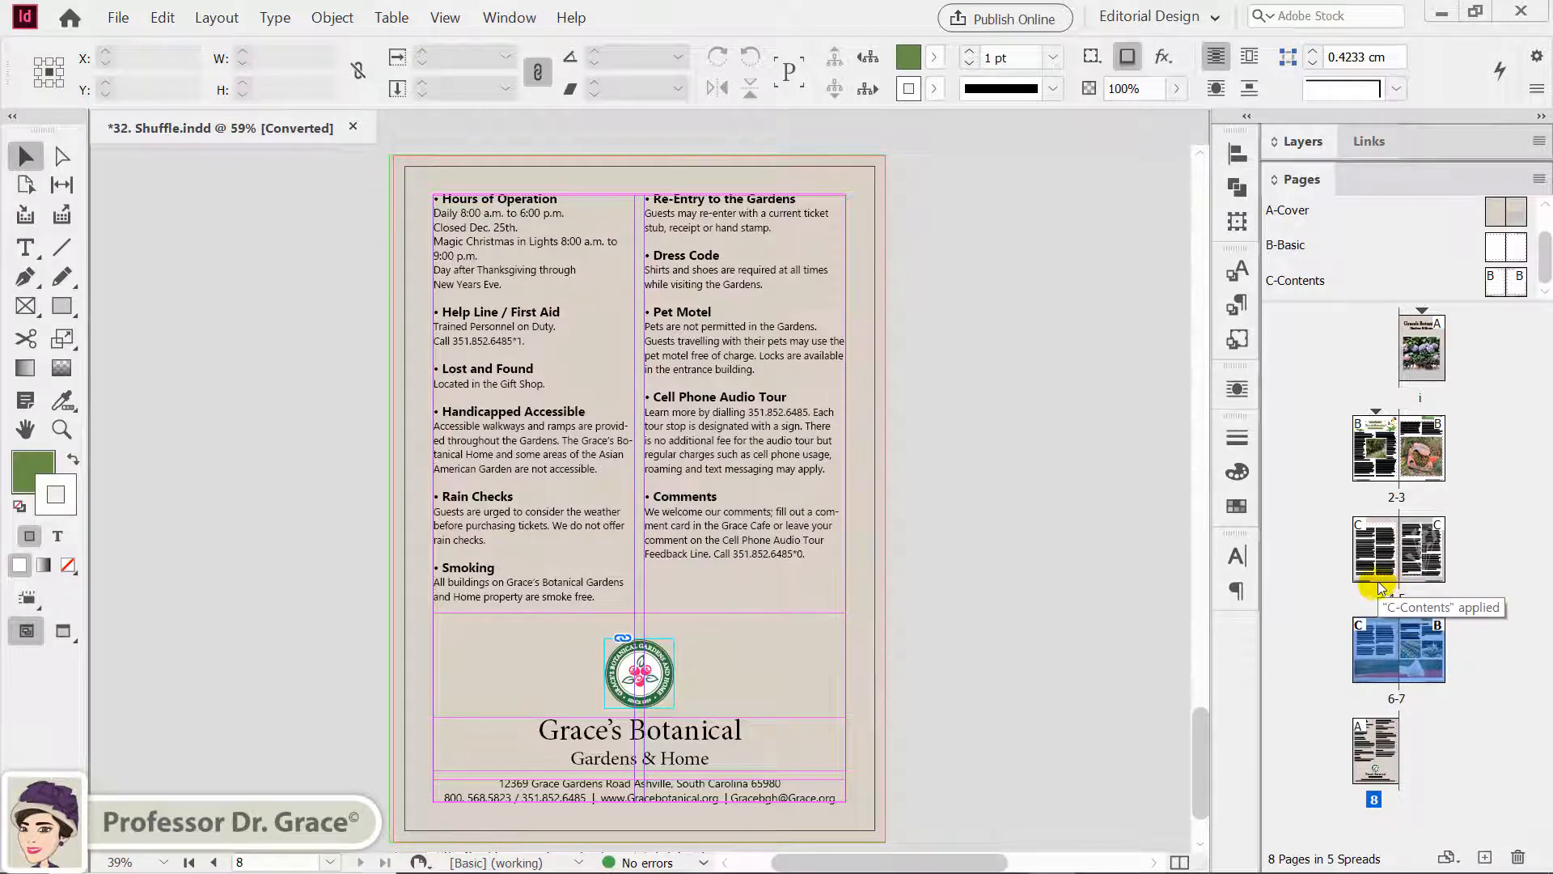
pyautogui.click(1397, 501)
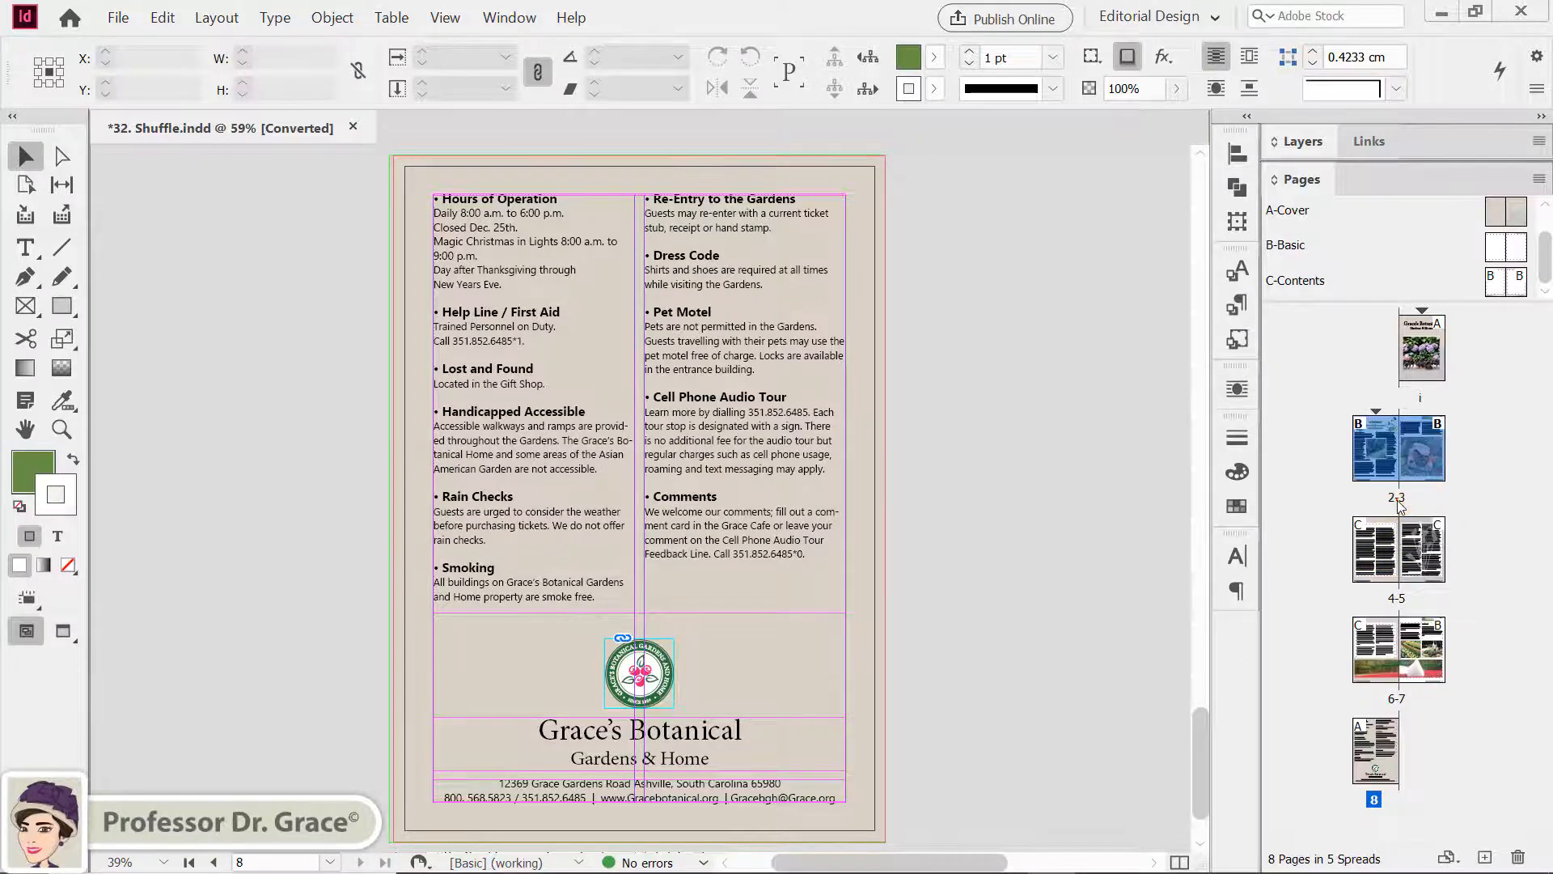
pyautogui.doubleClick(1397, 499)
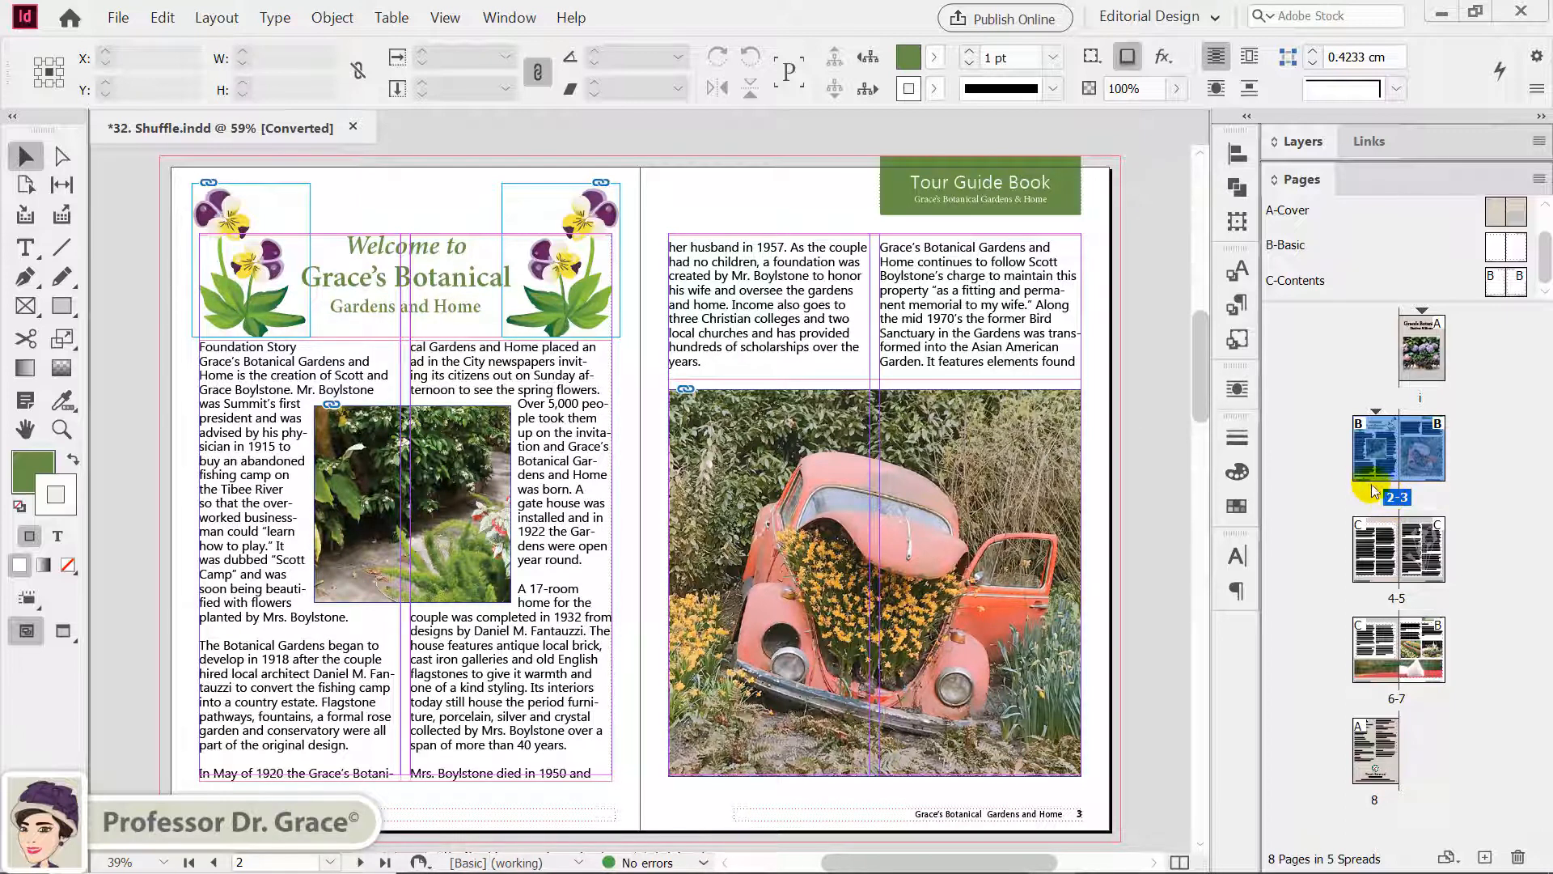
pyautogui.rightClick(1422, 456)
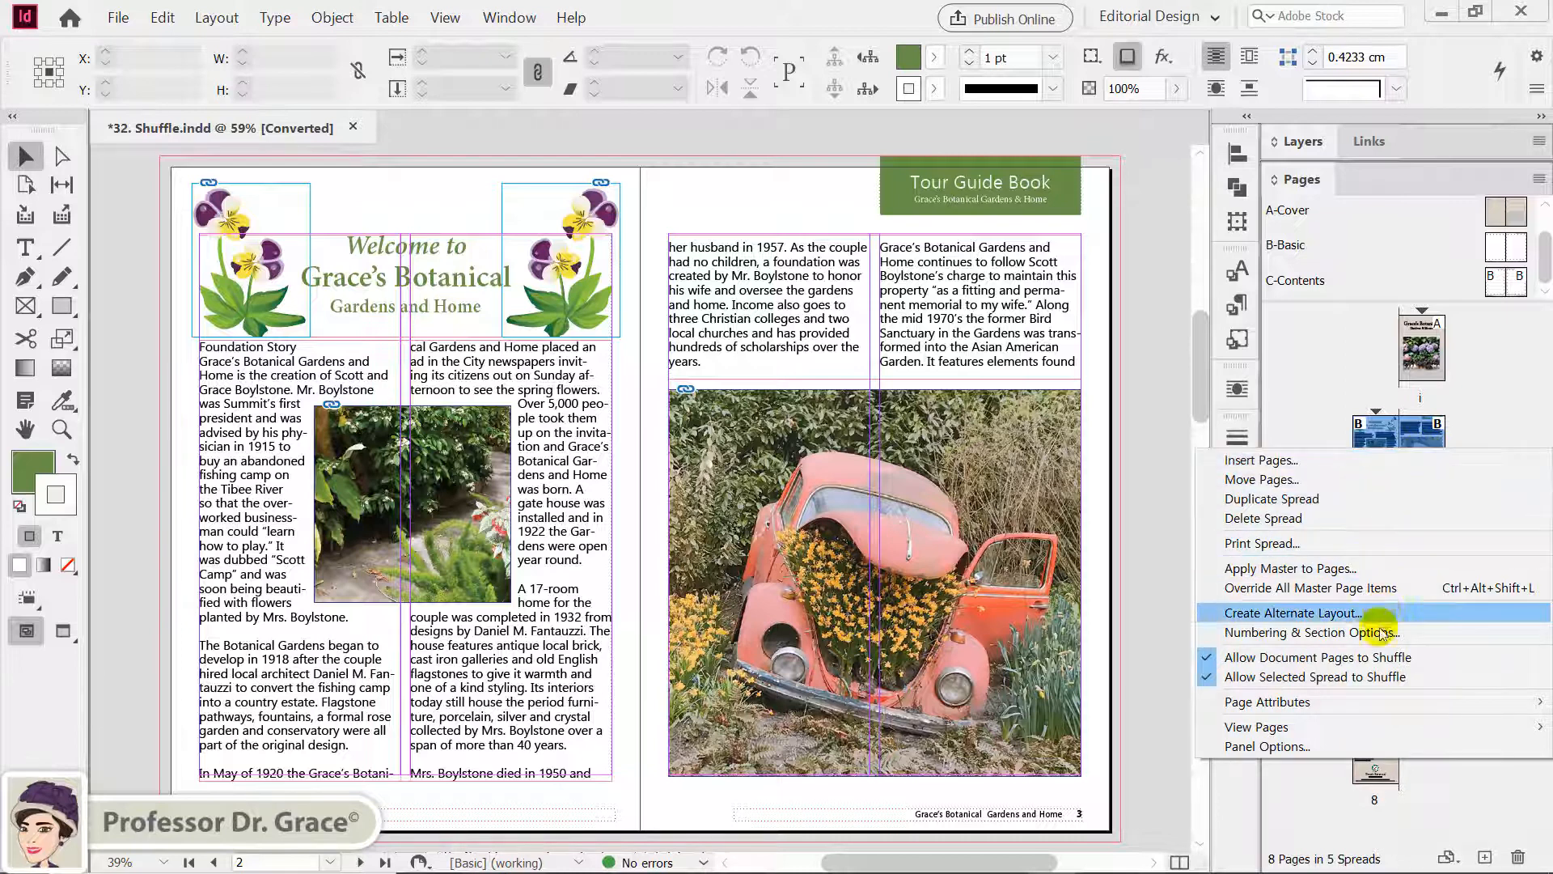
pyautogui.click(1318, 679)
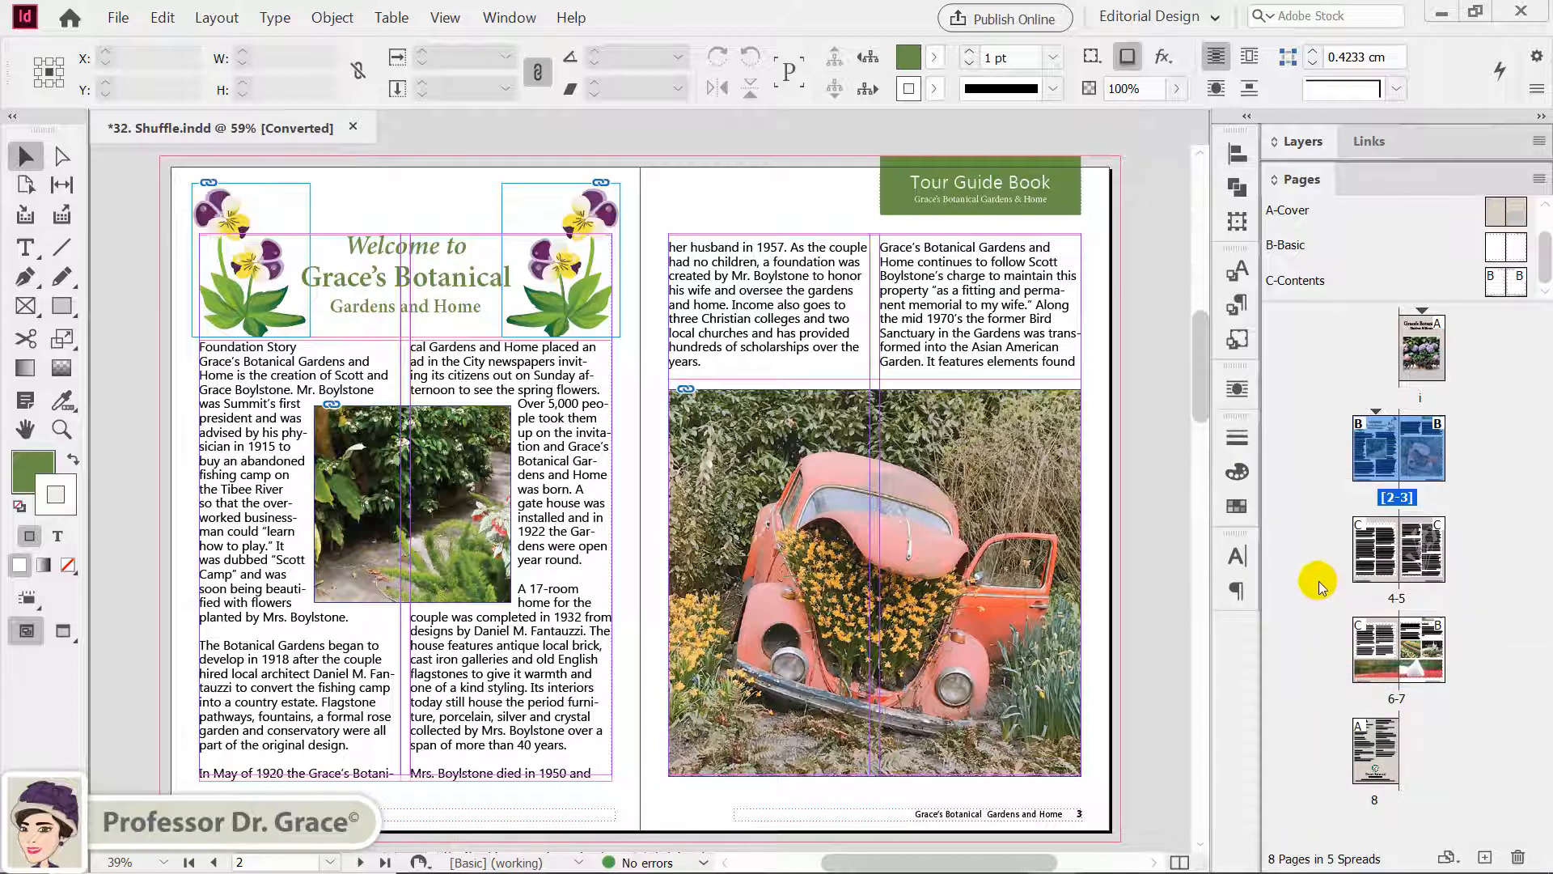
# - Move the whole spread 2-3 to the position after spread 4-5
pyautogui.click(1443, 497)
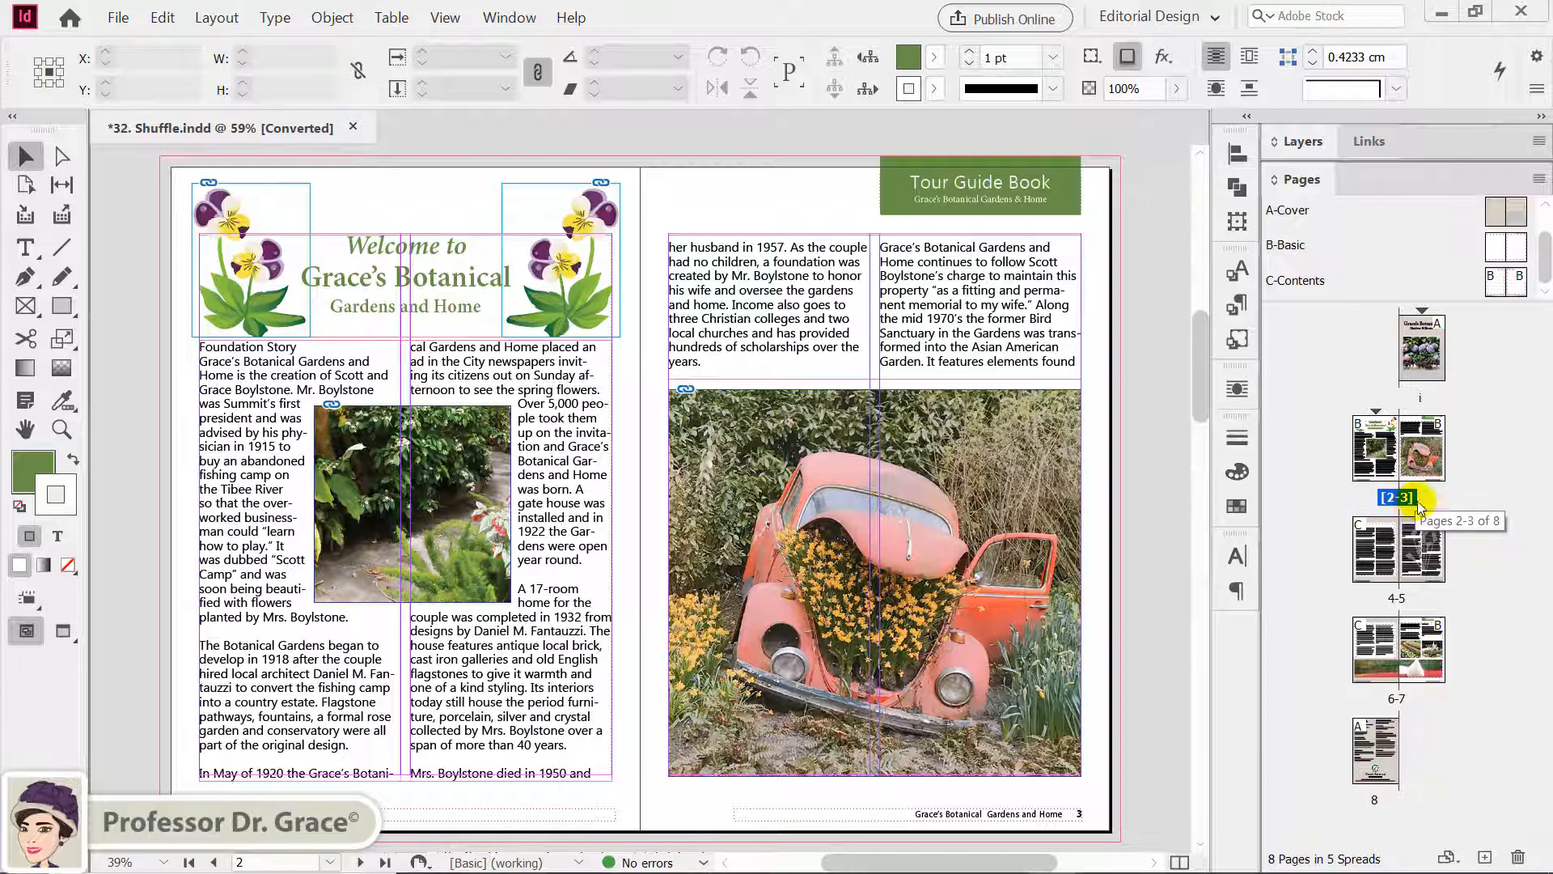
pyautogui.click(1484, 539)
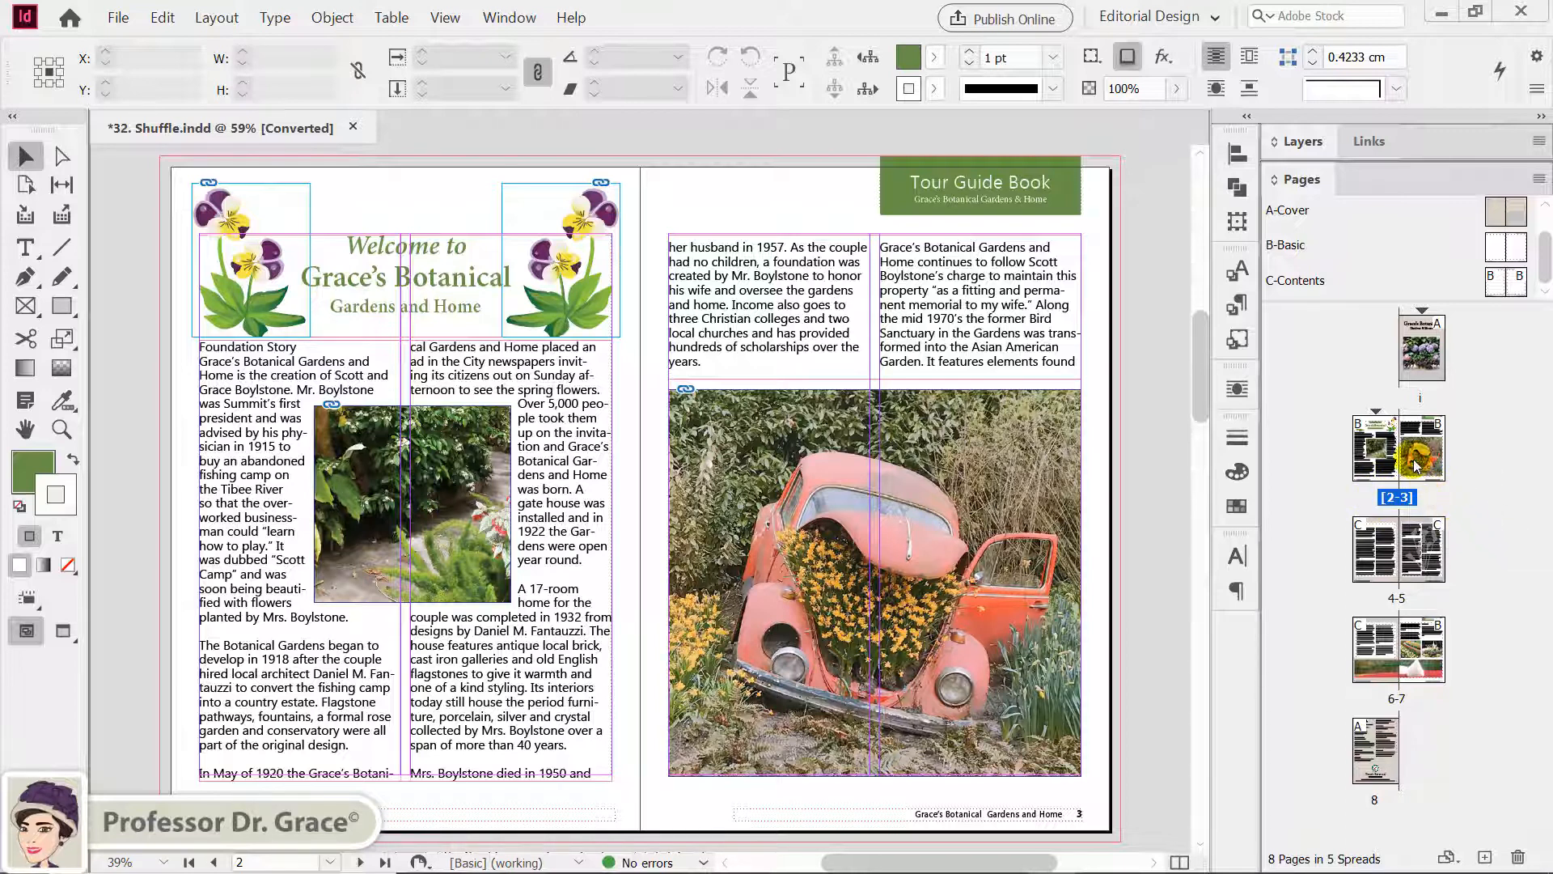
pyautogui.click(1403, 498)
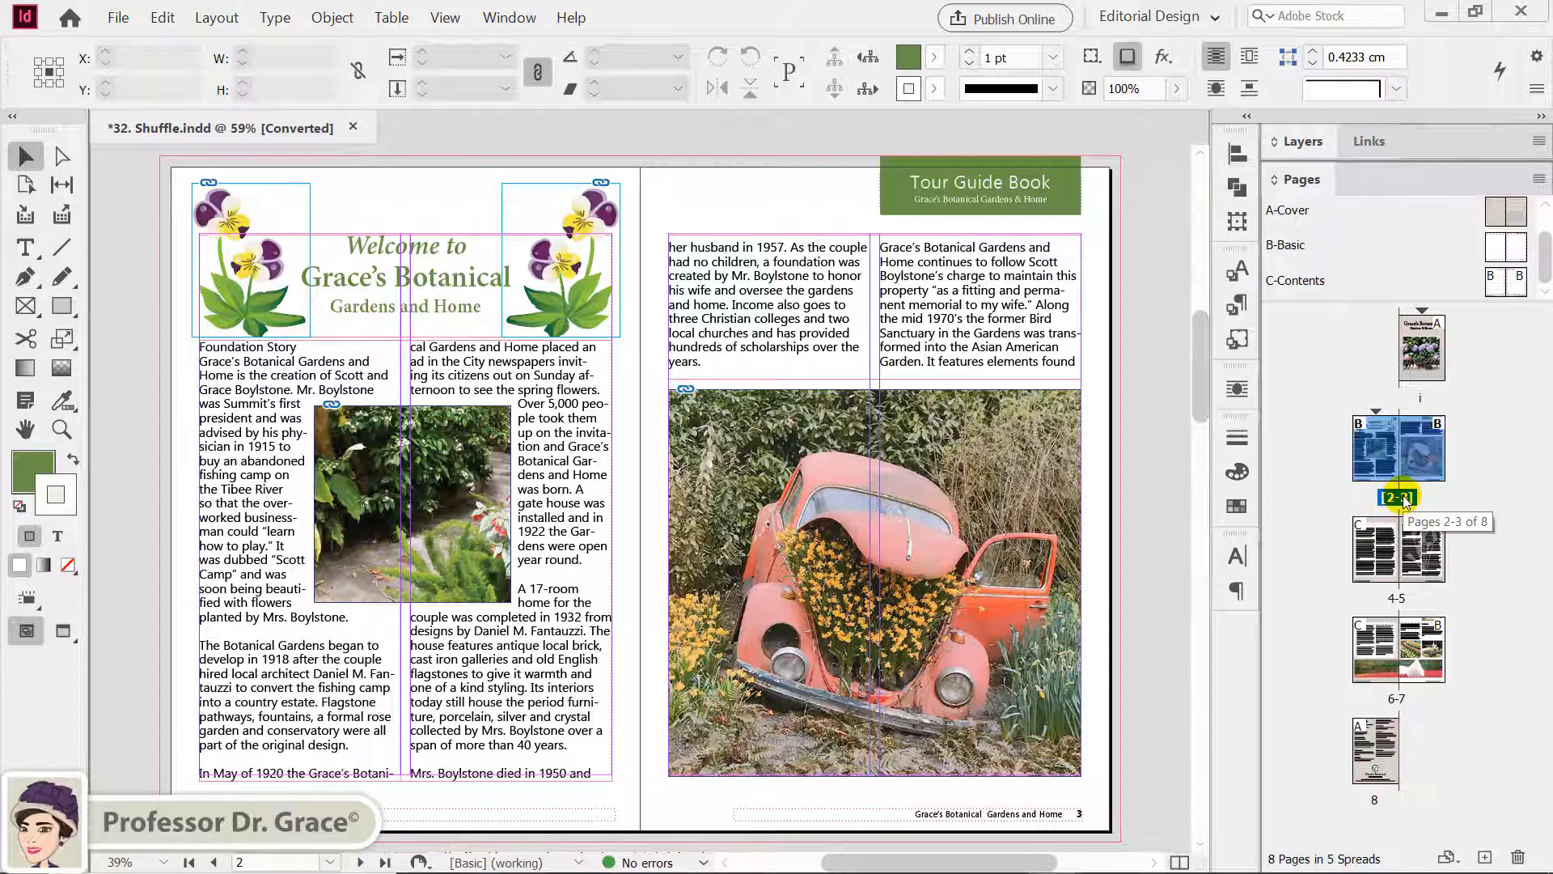
pyautogui.moveTo(1405, 499); pyautogui.dragTo(1453, 550)
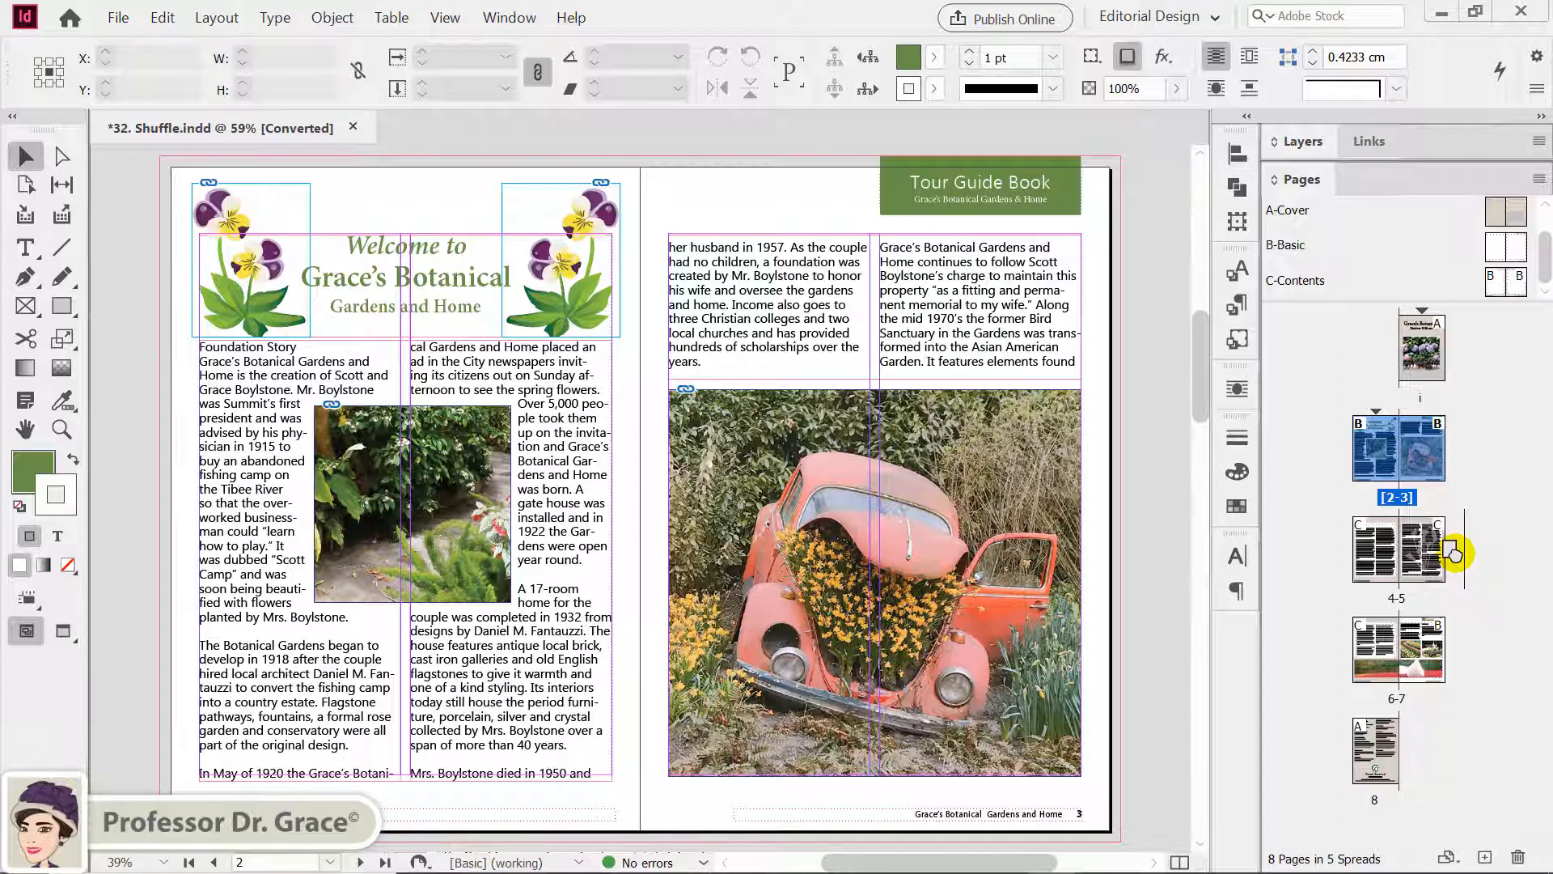
pyautogui.moveTo(1454, 553); pyautogui.dragTo(1463, 555)
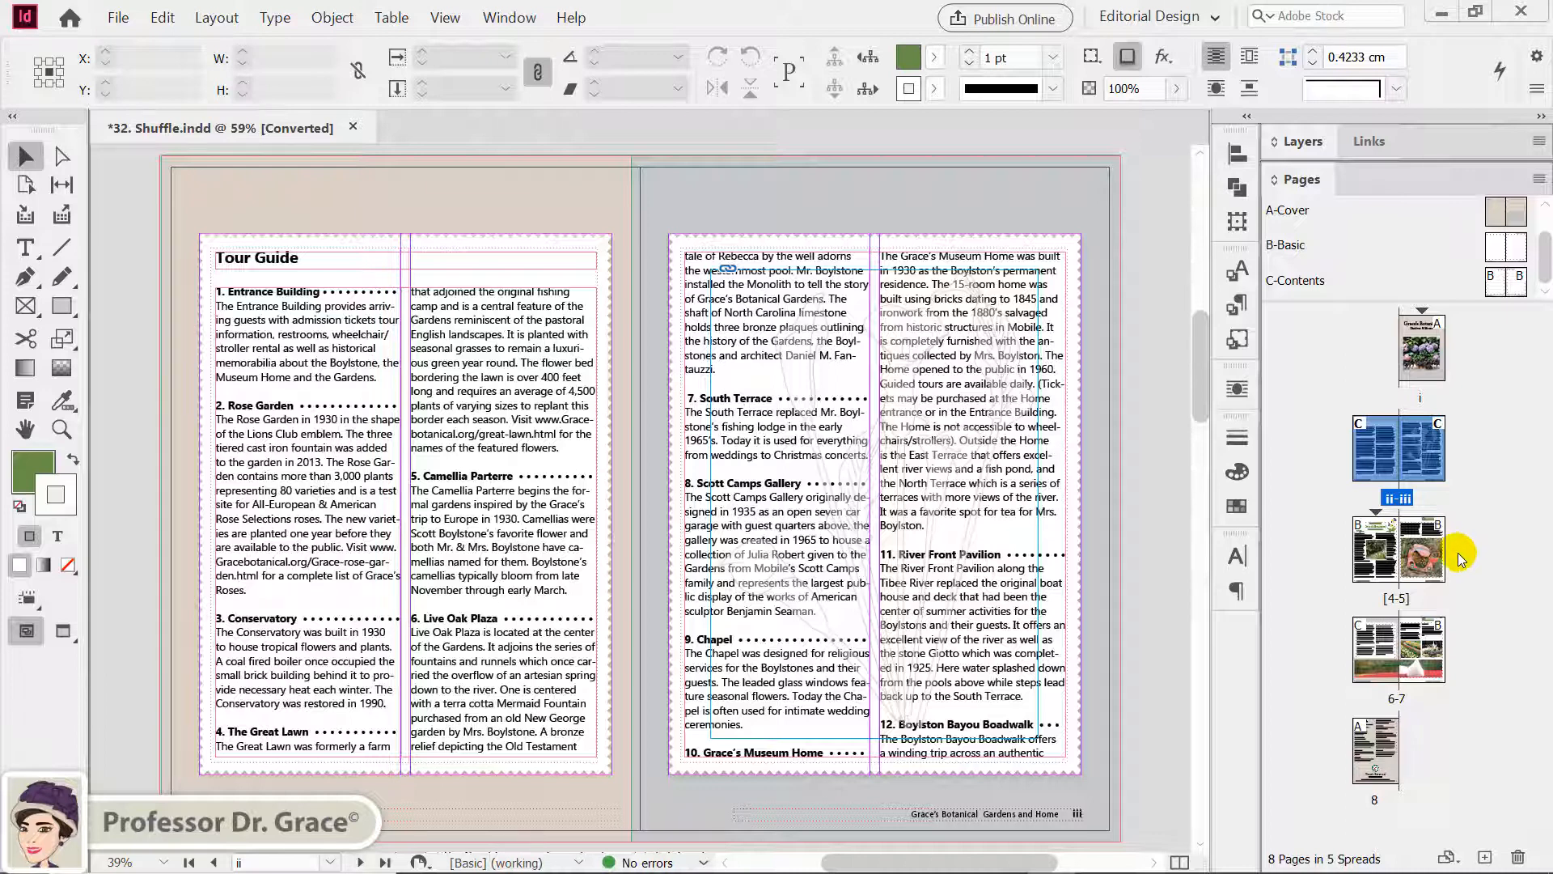
# - Select the relocated spread, then undo its move behind the contents spread
pyautogui.click(1394, 599)
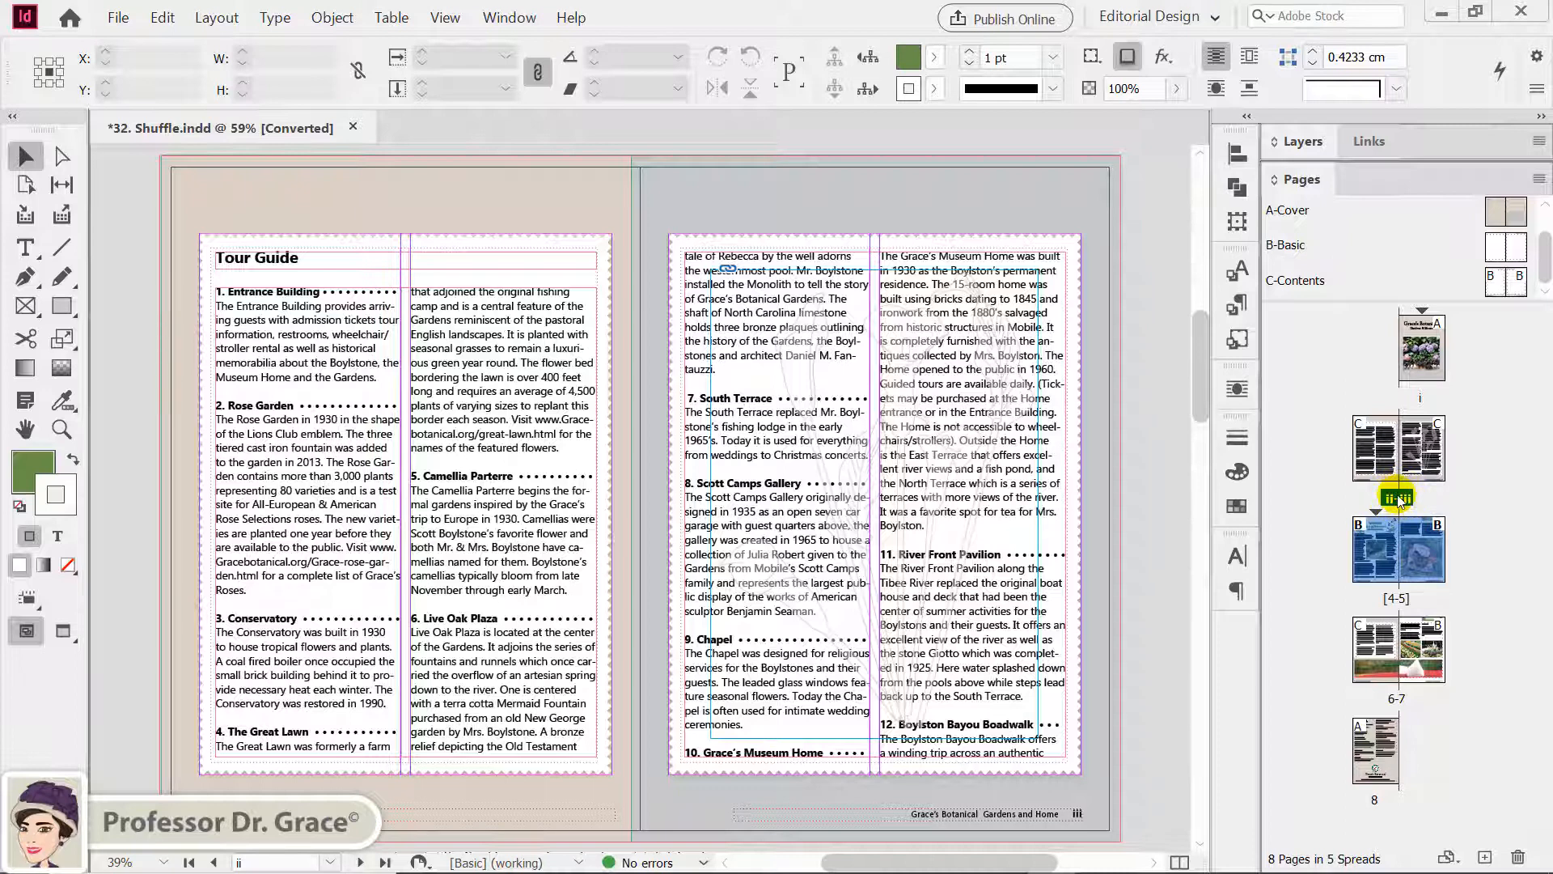
pyautogui.hotkey('ctrl', 'z')
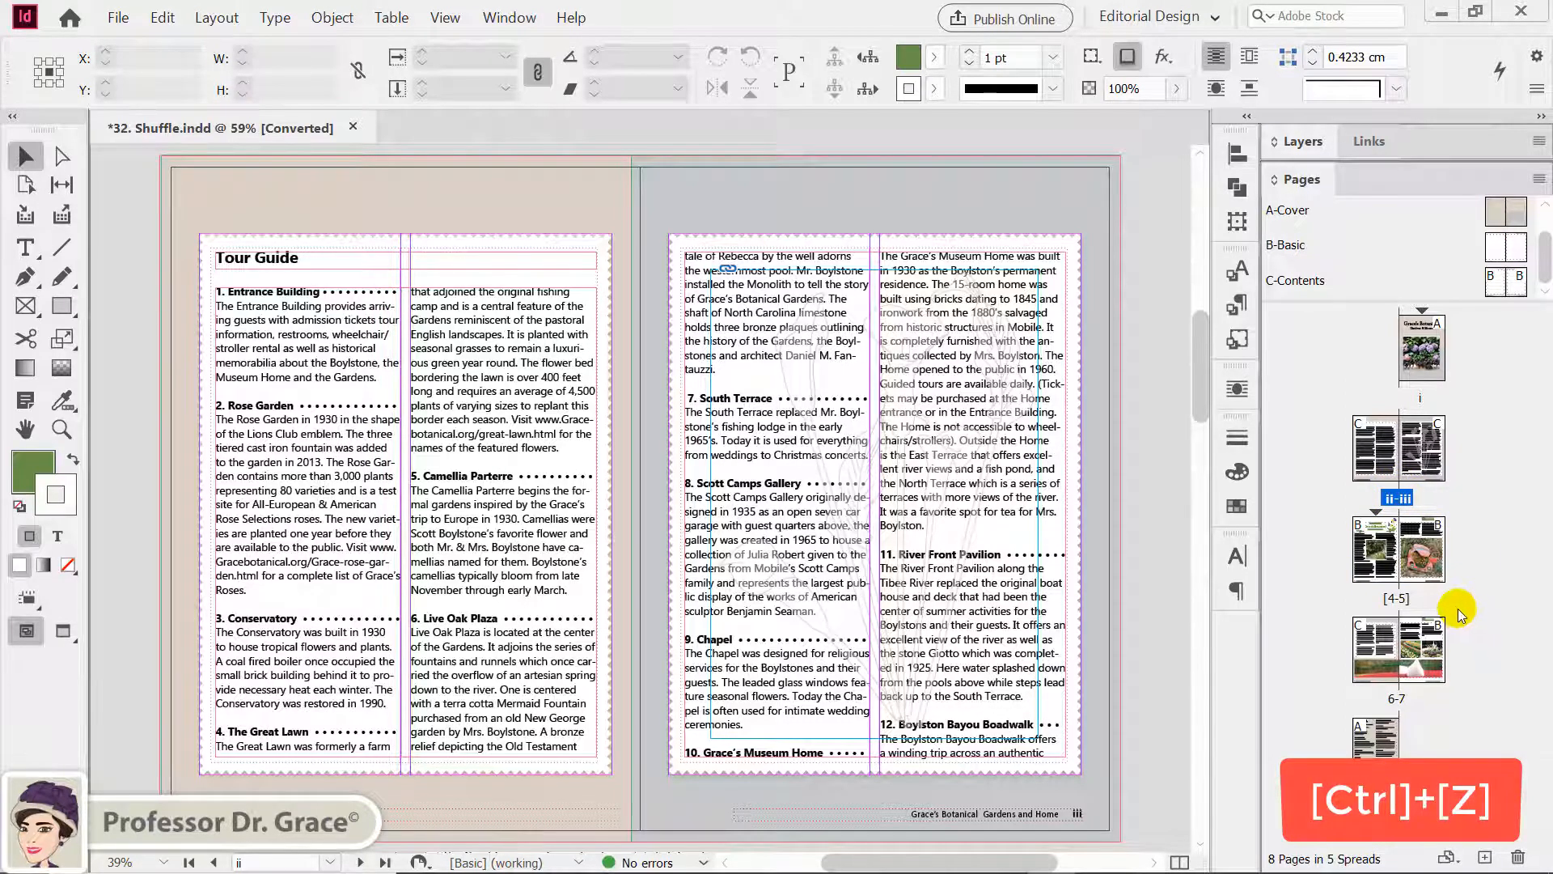
pyautogui.hotkey('ctrl', 'z')
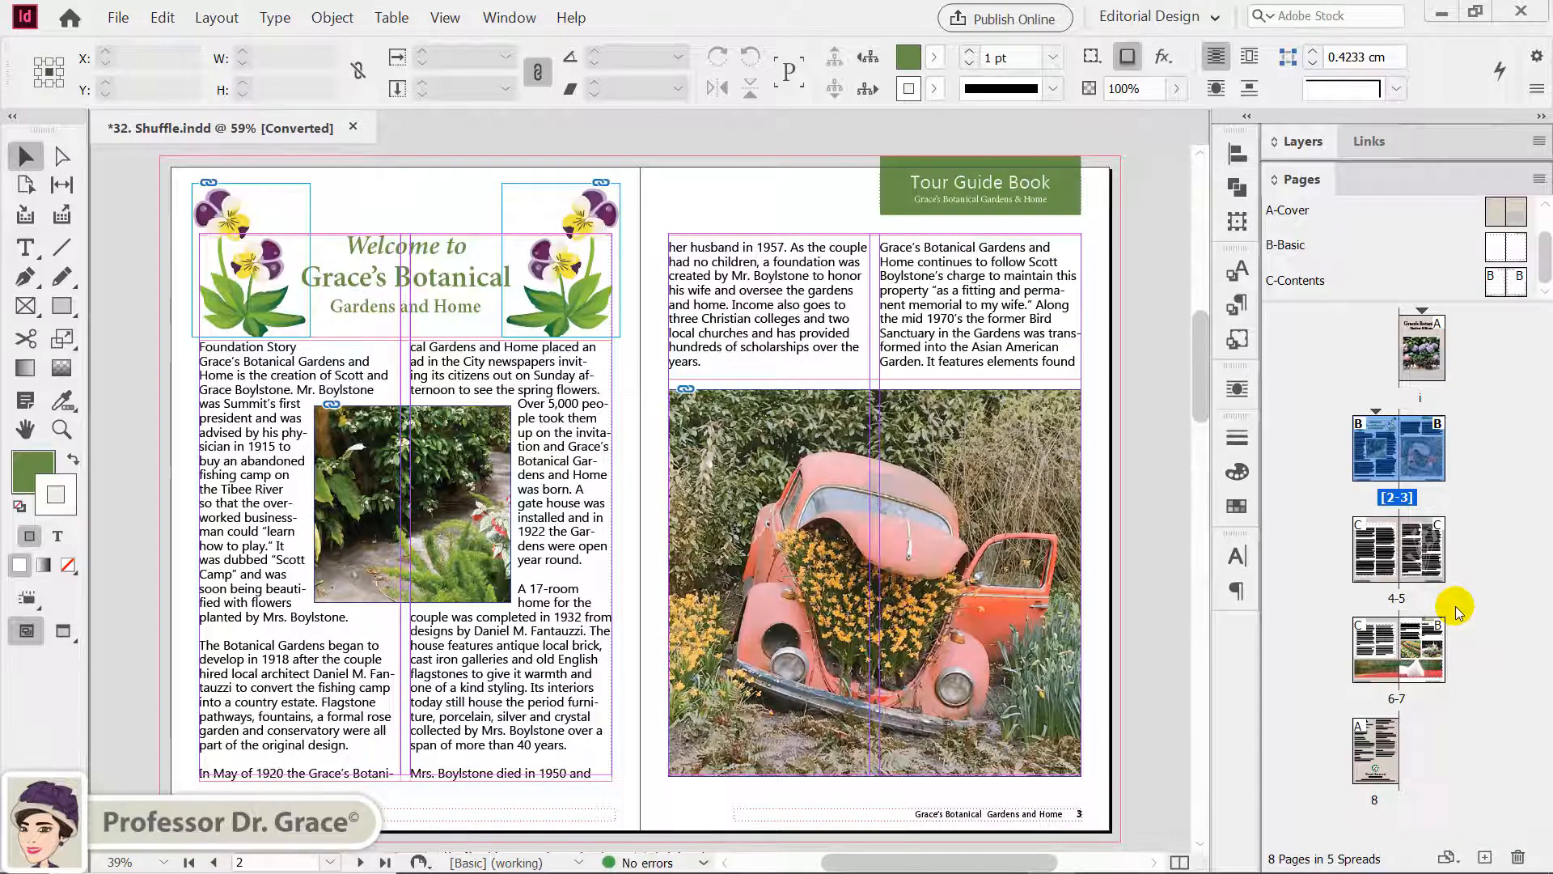
# - Turn off Allow Document Pages to Shuffle from back cover page 8
pyautogui.click(1416, 756)
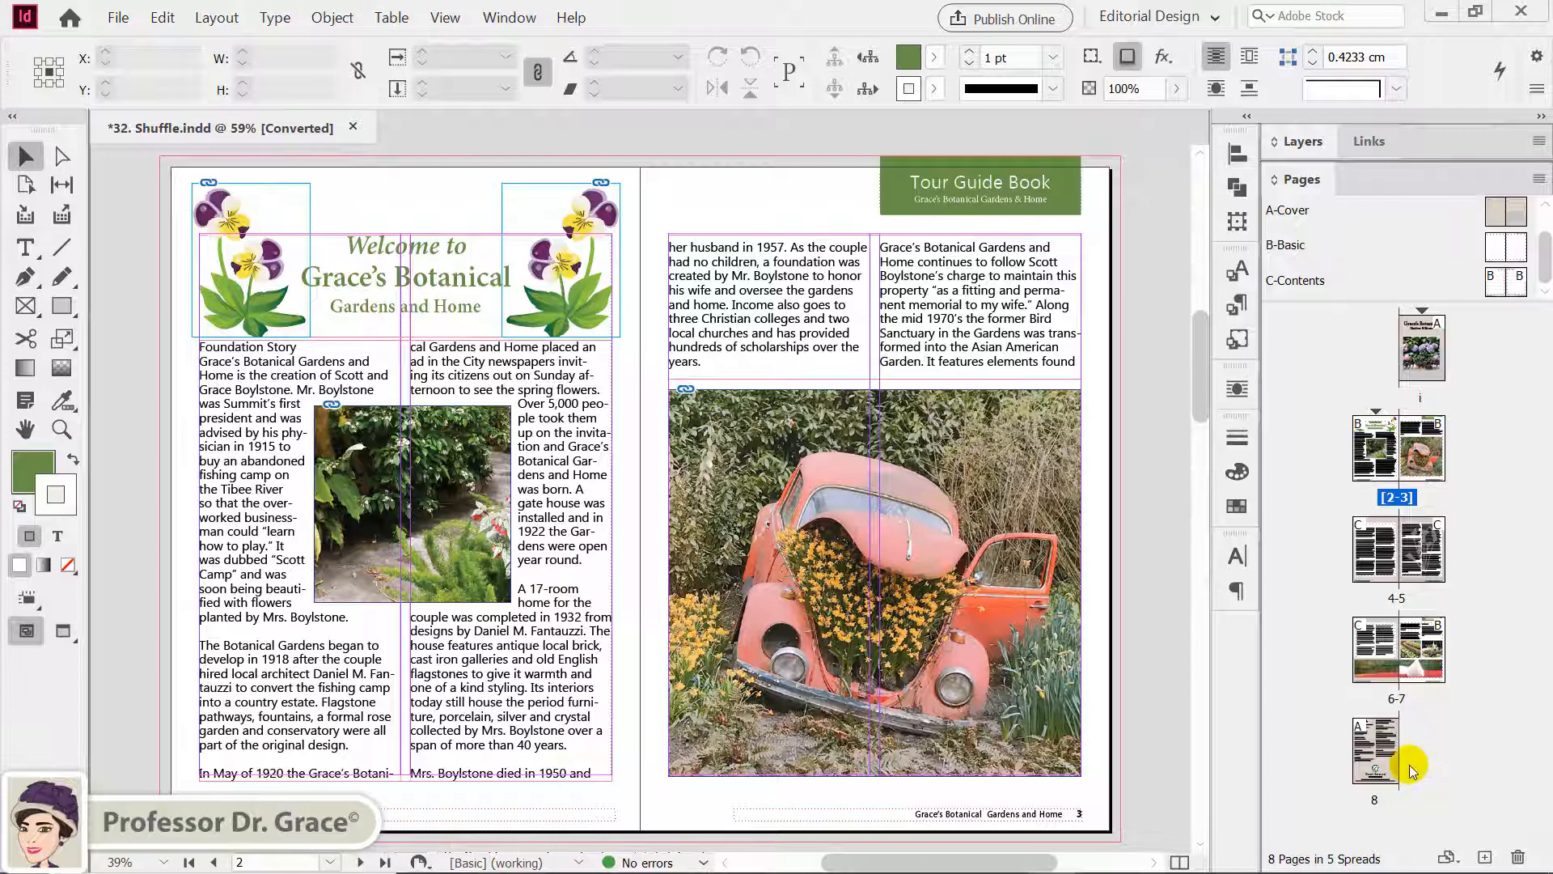
pyautogui.rightClick(1377, 754)
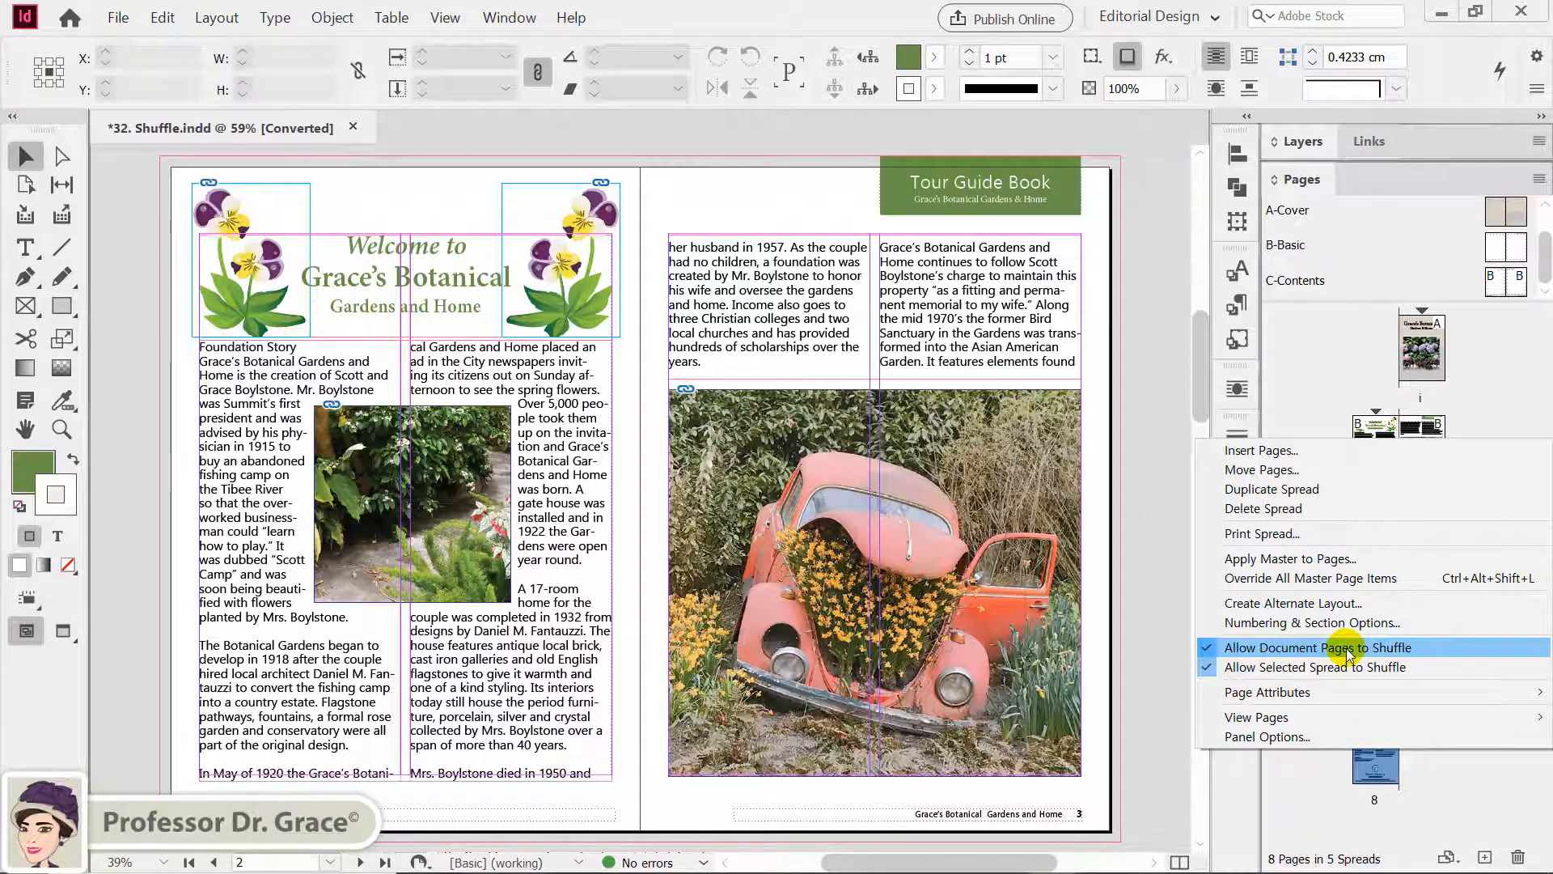
pyautogui.click(1297, 651)
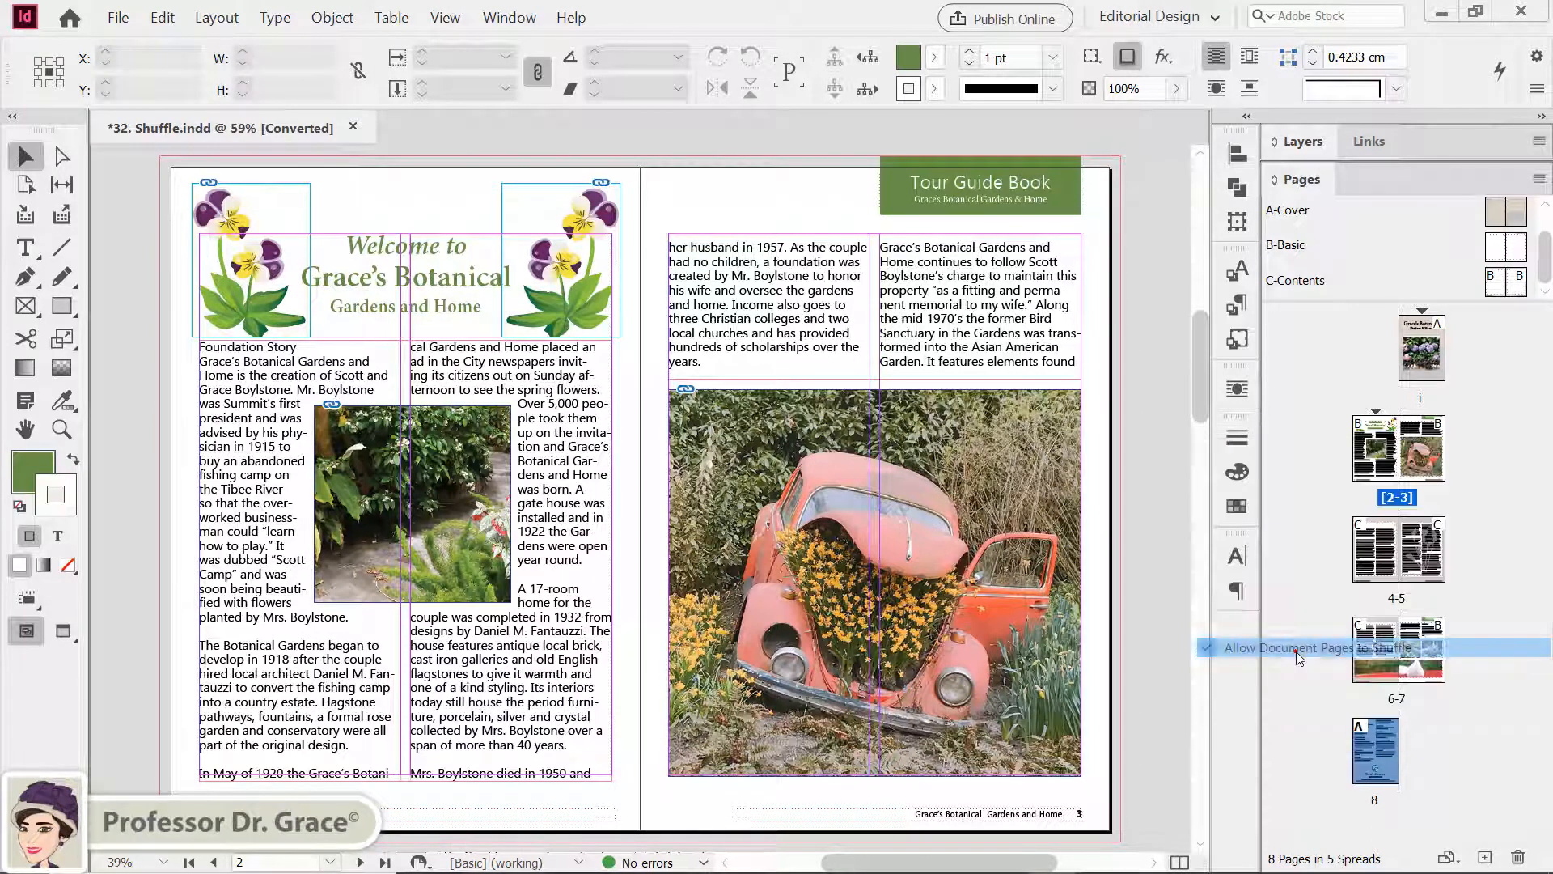
# - Move page 8 in front of cover page i so that both covers form one spread
pyautogui.click(1378, 761)
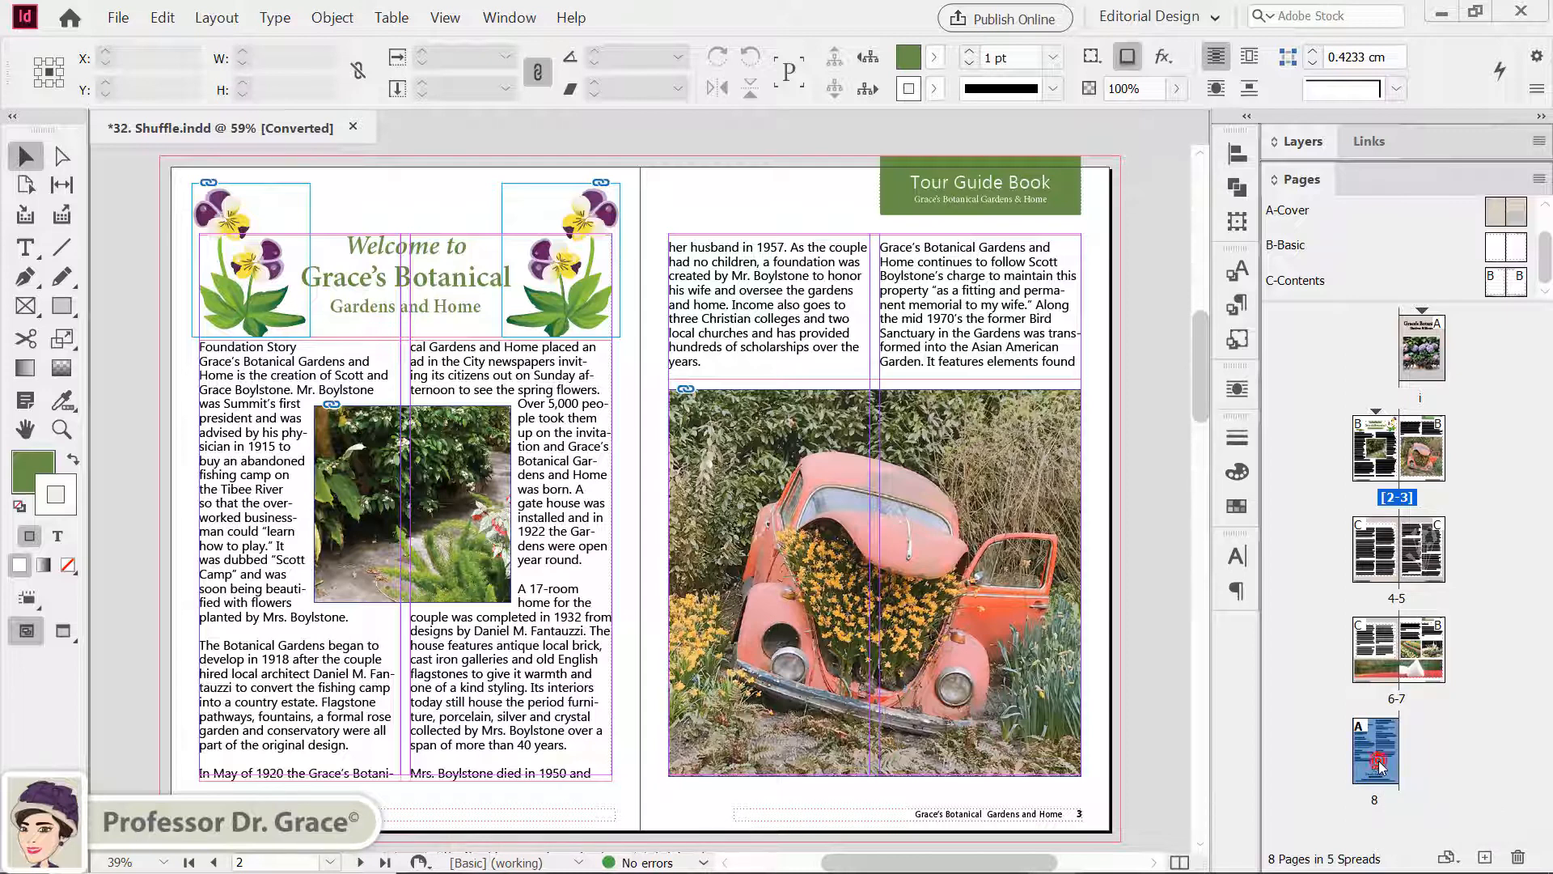
pyautogui.moveTo(1378, 761); pyautogui.dragTo(1386, 344)
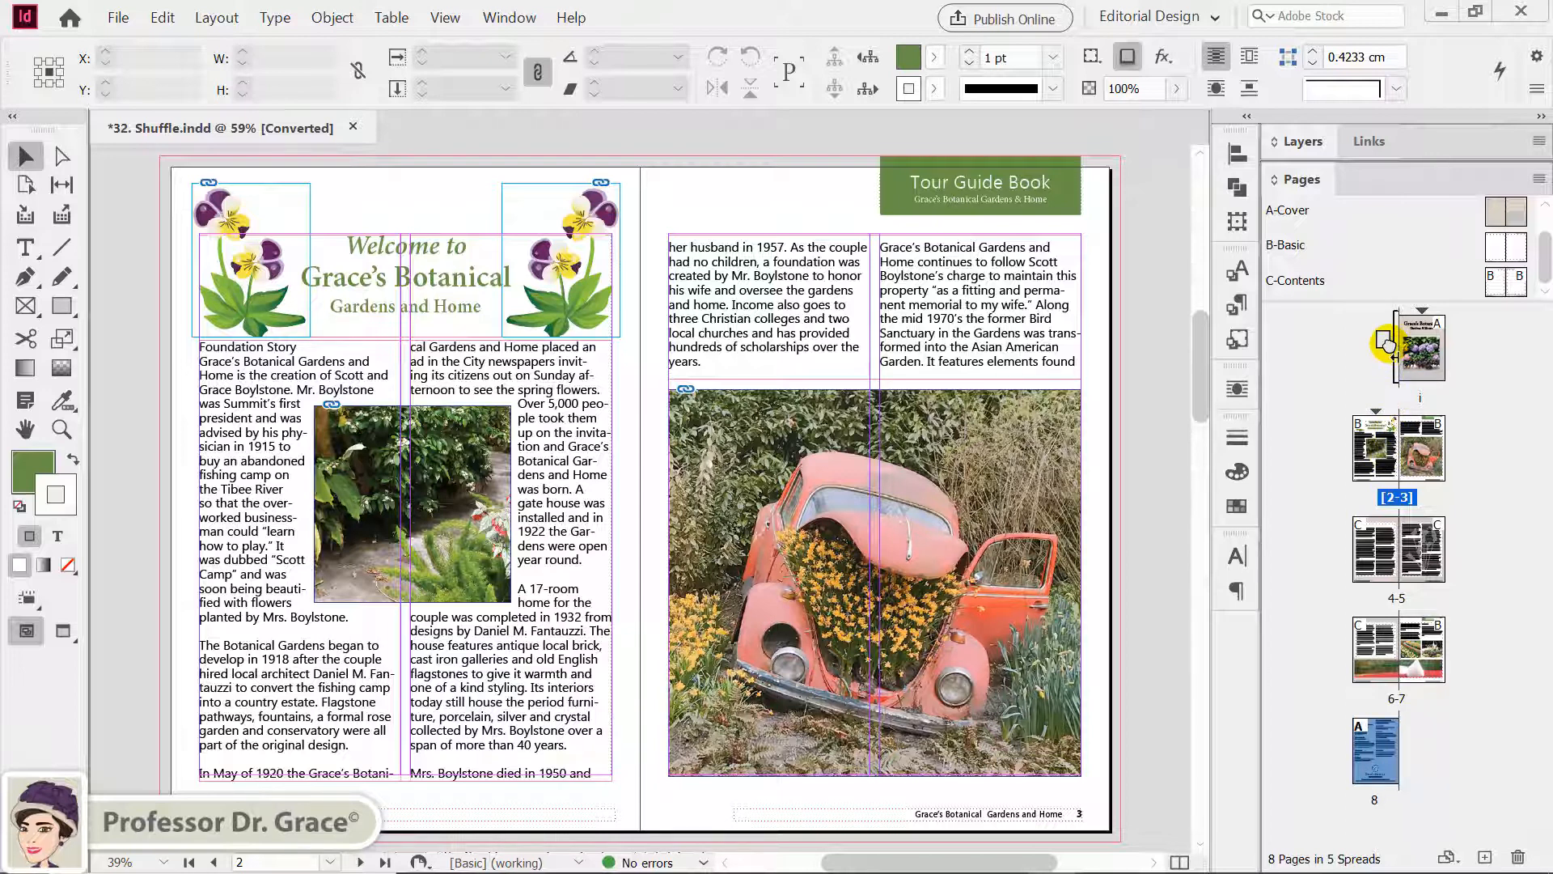
pyautogui.moveTo(1383, 343); pyautogui.dragTo(1385, 343)
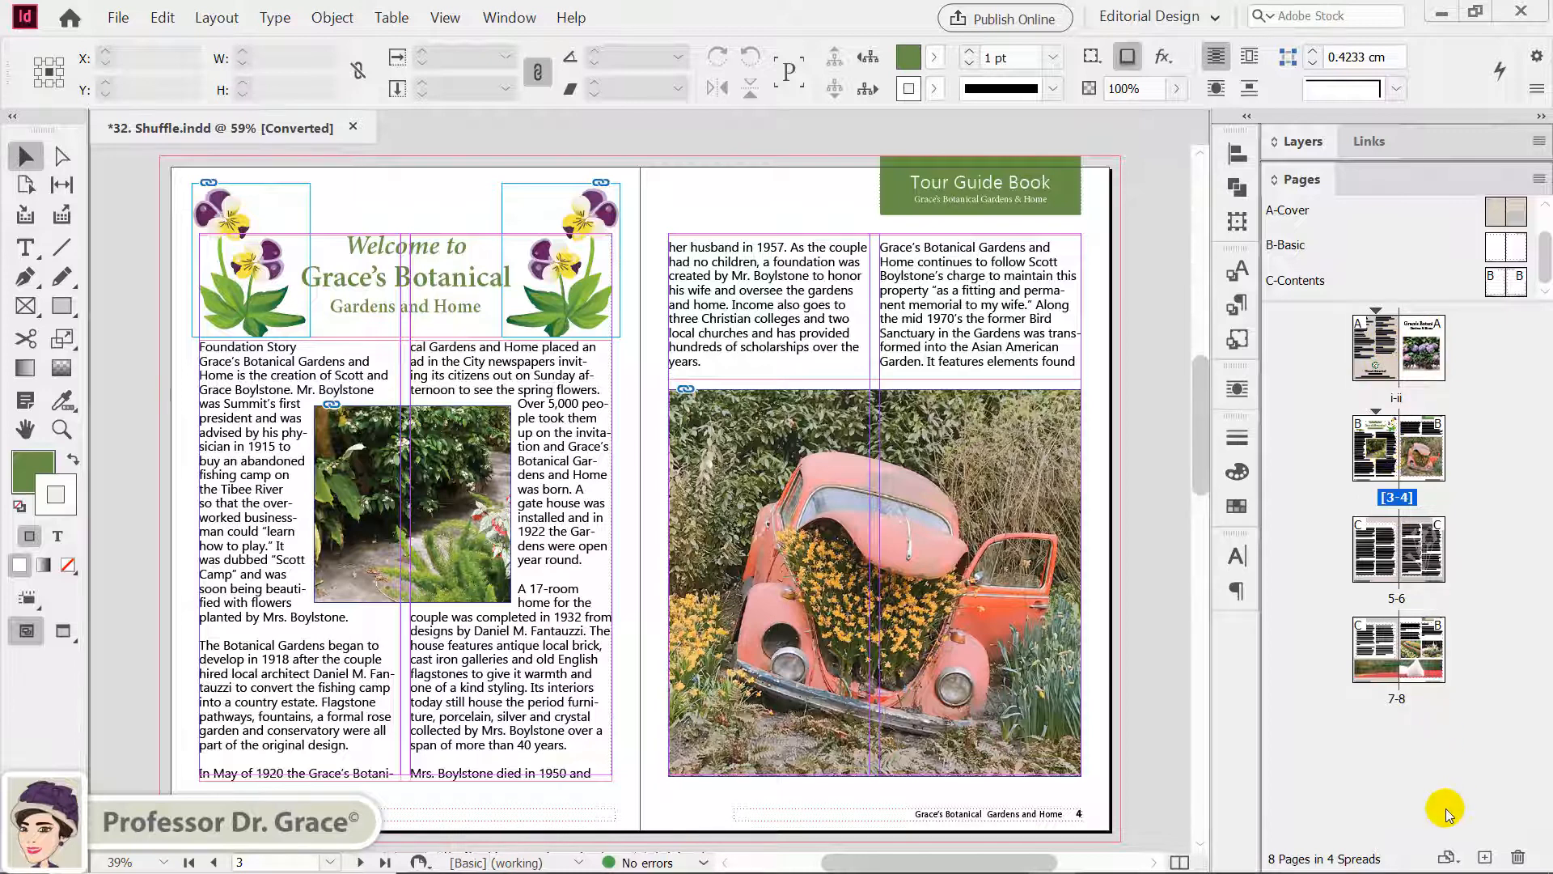
pyautogui.click(1393, 360)
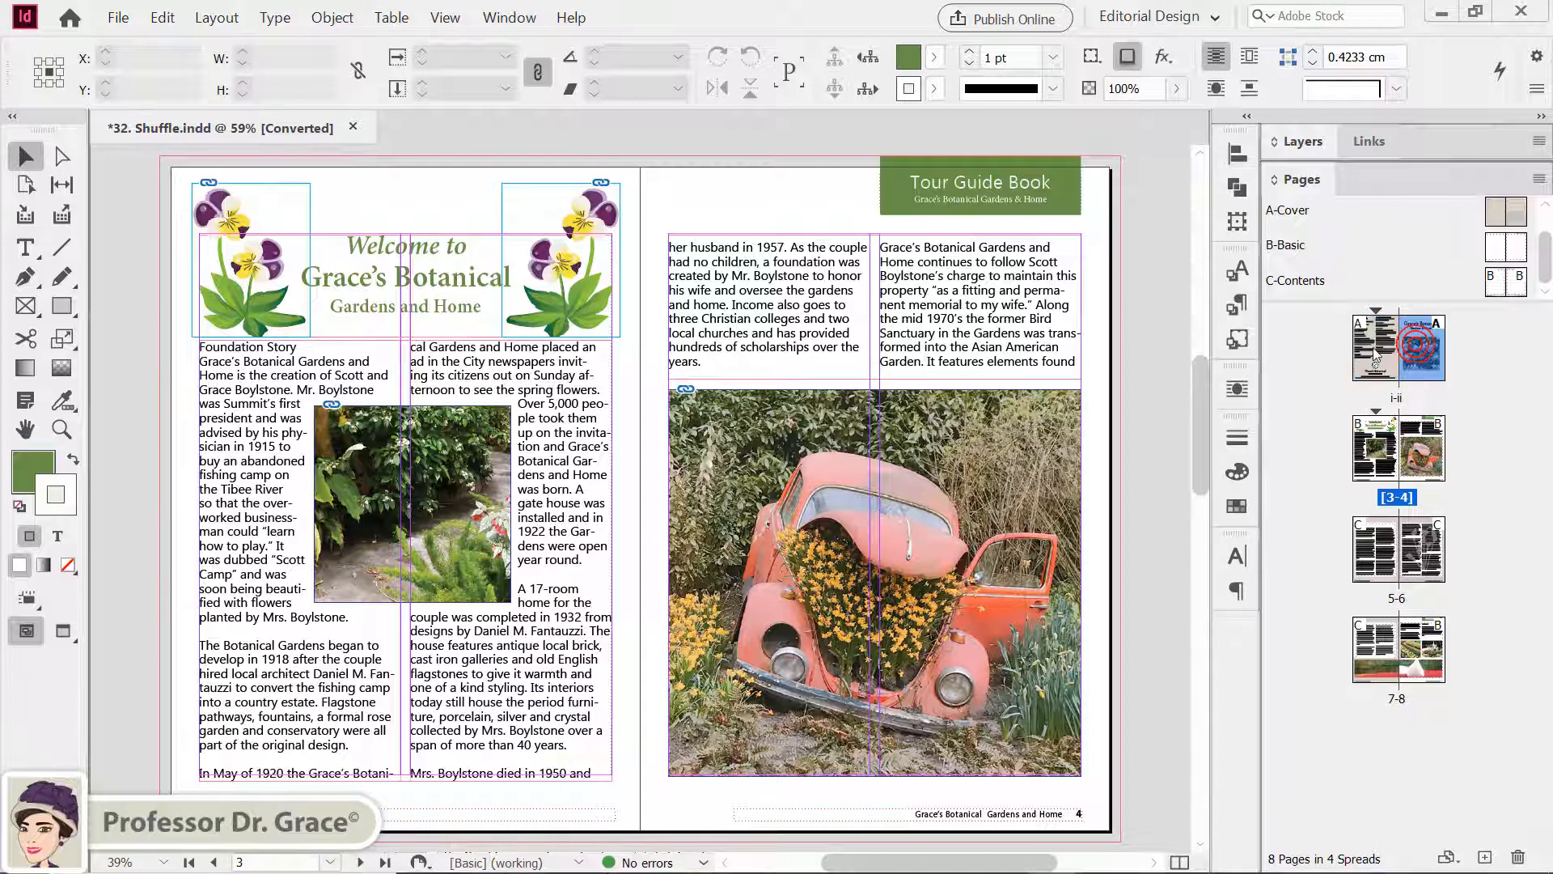
# - Undo the move of the back cover beside the front cover
pyautogui.click(1403, 347)
pyautogui.hotkey('ctrl', 'z')
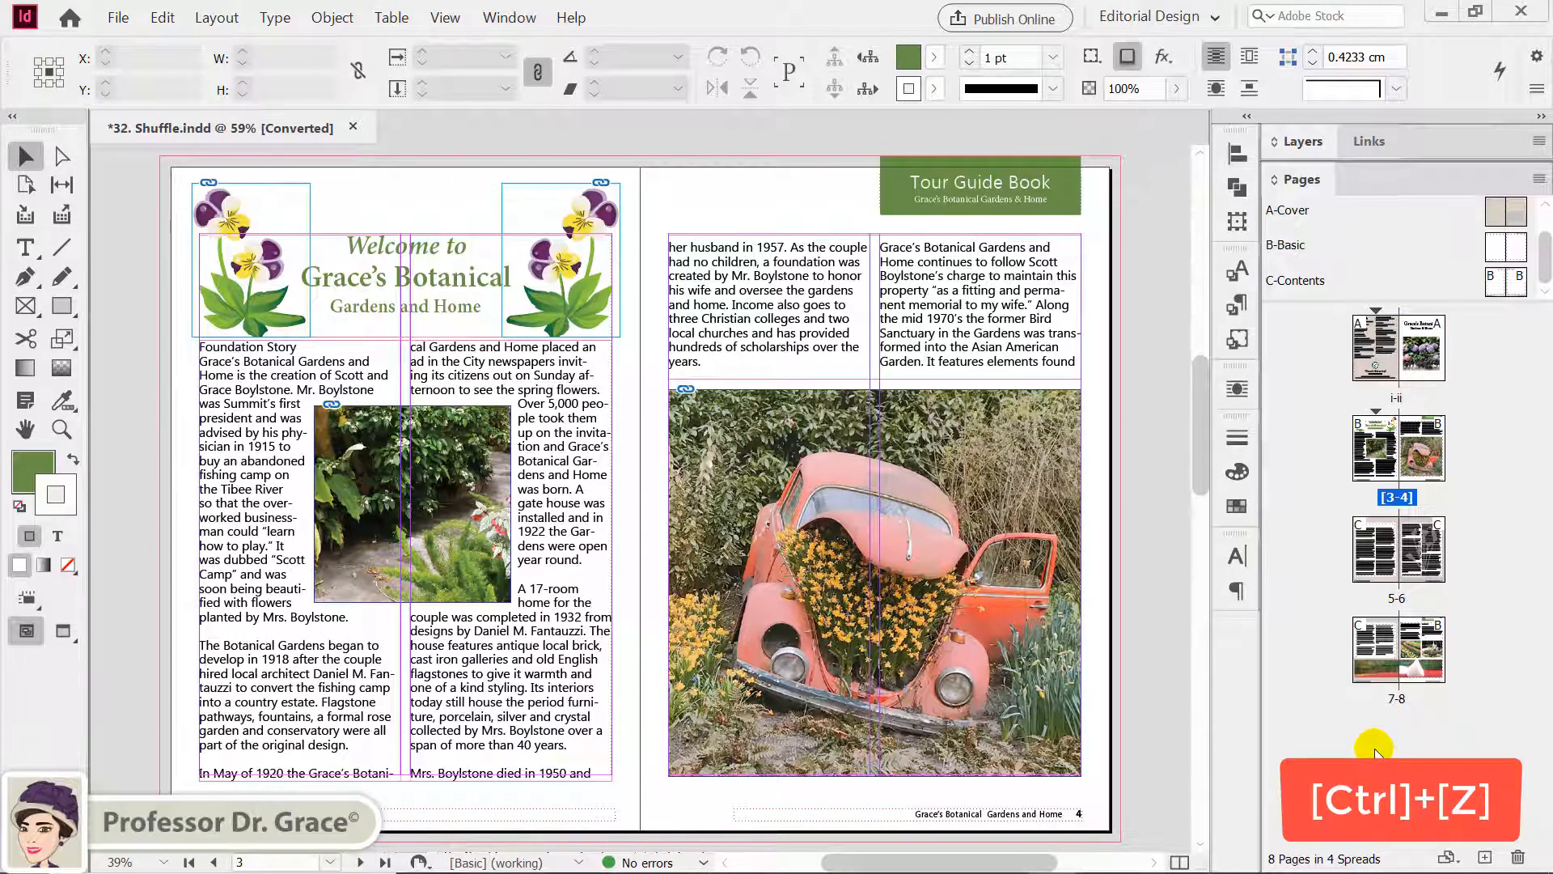
pyautogui.moveTo(1376, 748); pyautogui.dragTo(1375, 751)
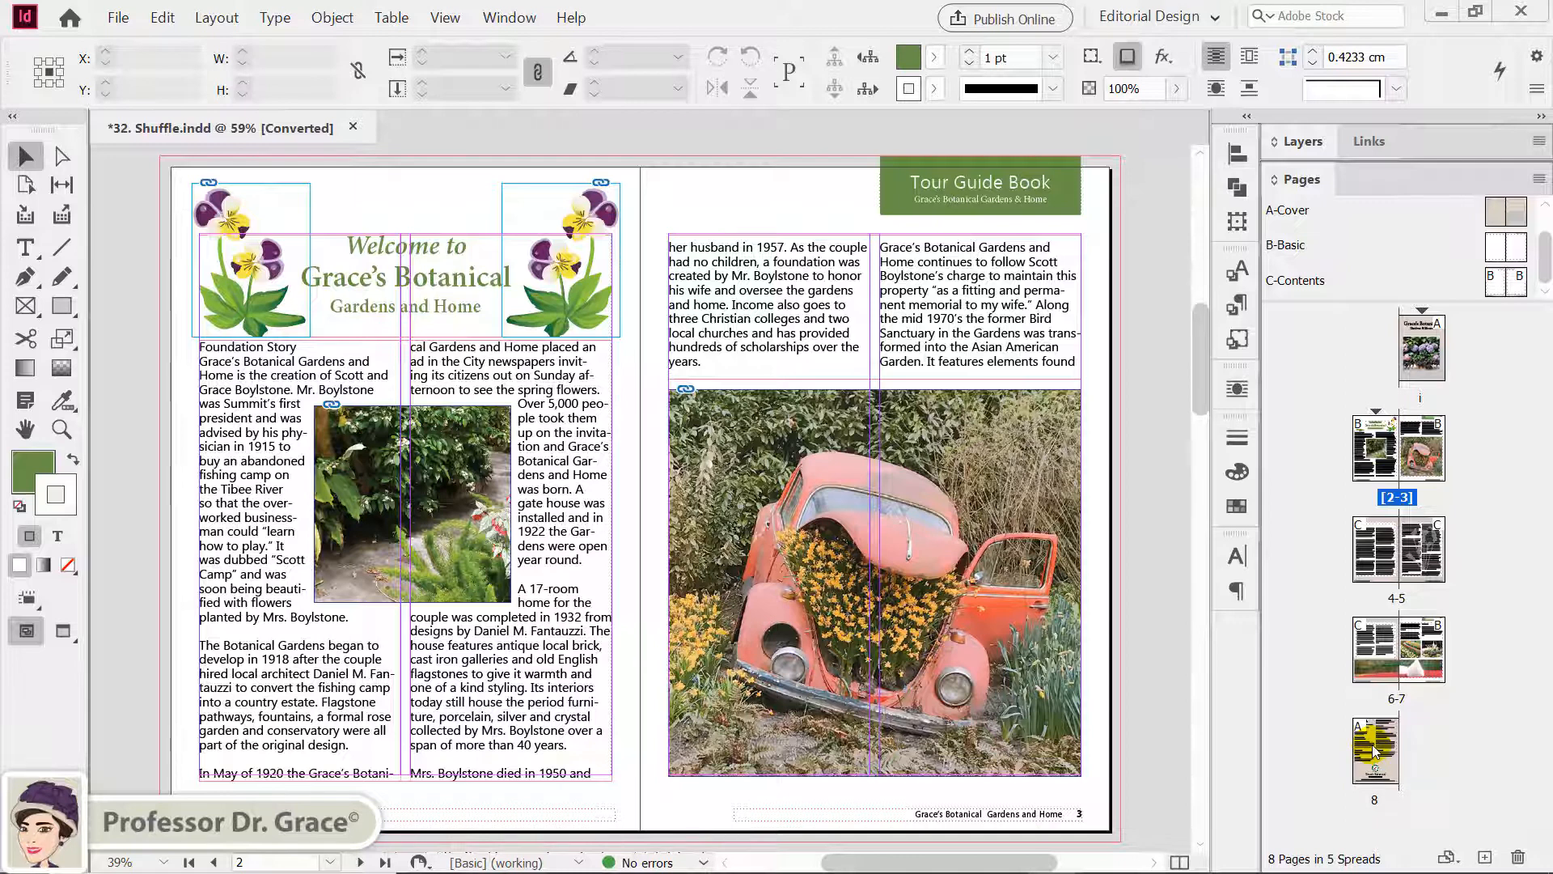
# - Check the document and selected-spread shuffle options for page 3 without changing them
pyautogui.moveTo(1373, 751); pyautogui.dragTo(1373, 565)
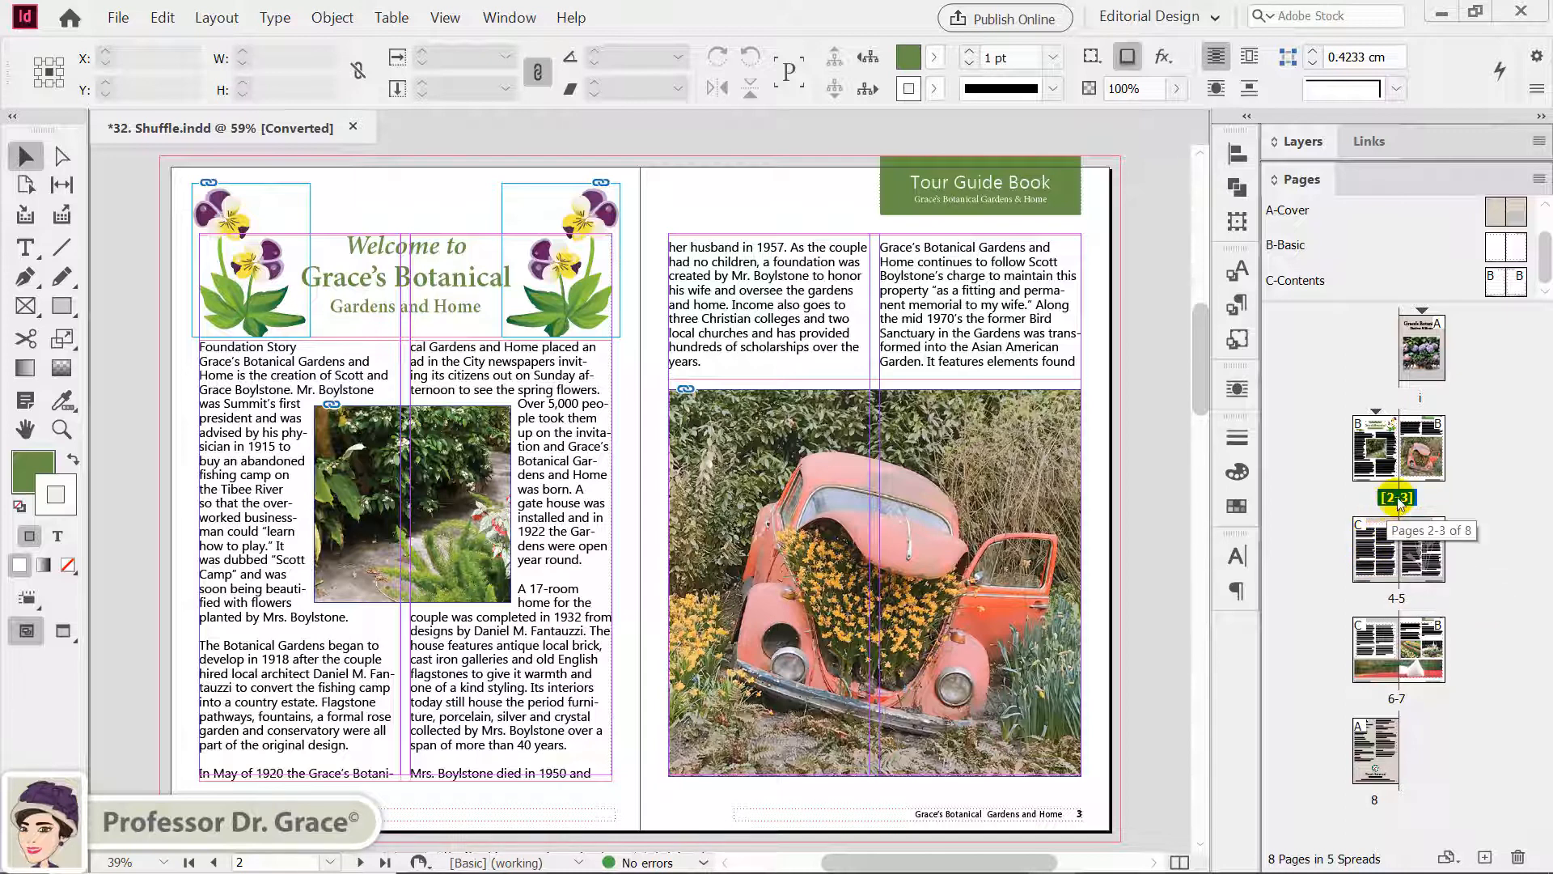
pyautogui.rightClick(1419, 451)
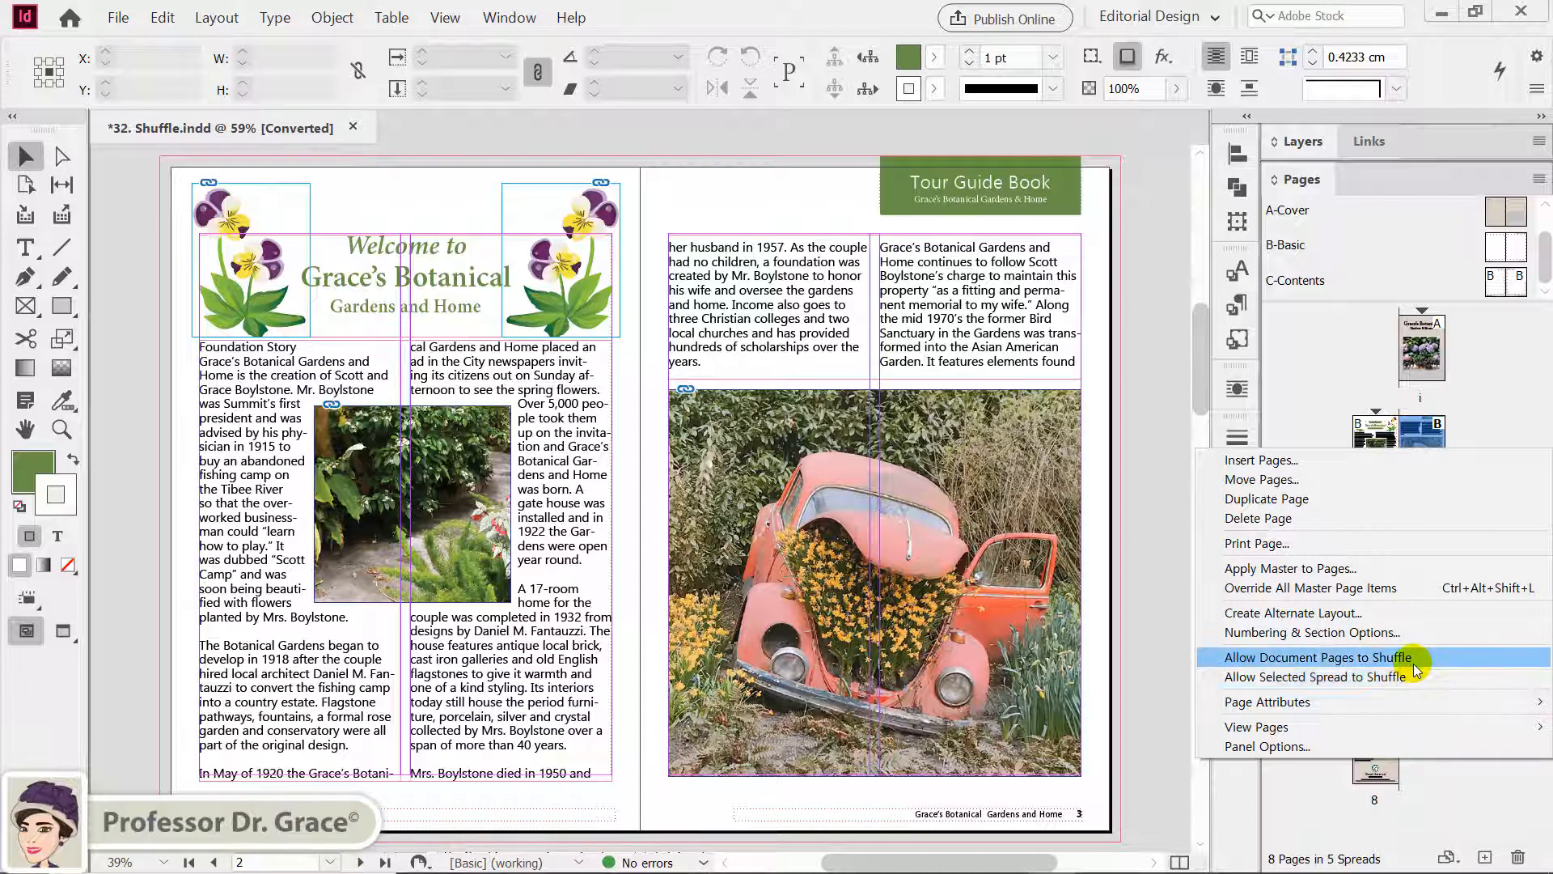
pyautogui.click(1155, 591)
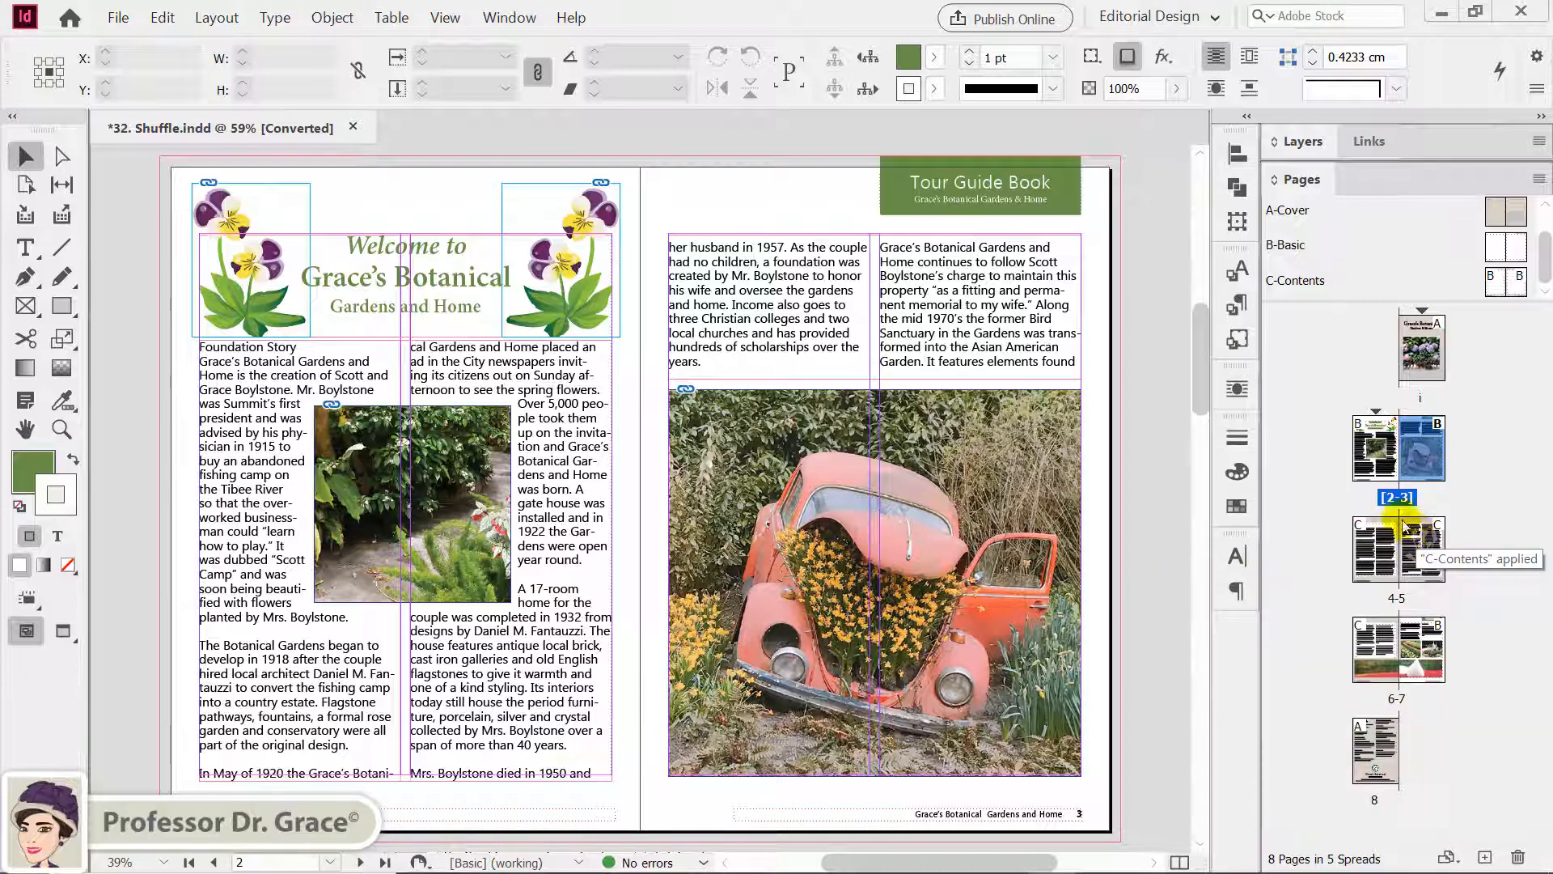
# - Move spread 2-3 beside cover page i to form a three-page spread, and select its pages in turn
pyautogui.click(1392, 498)
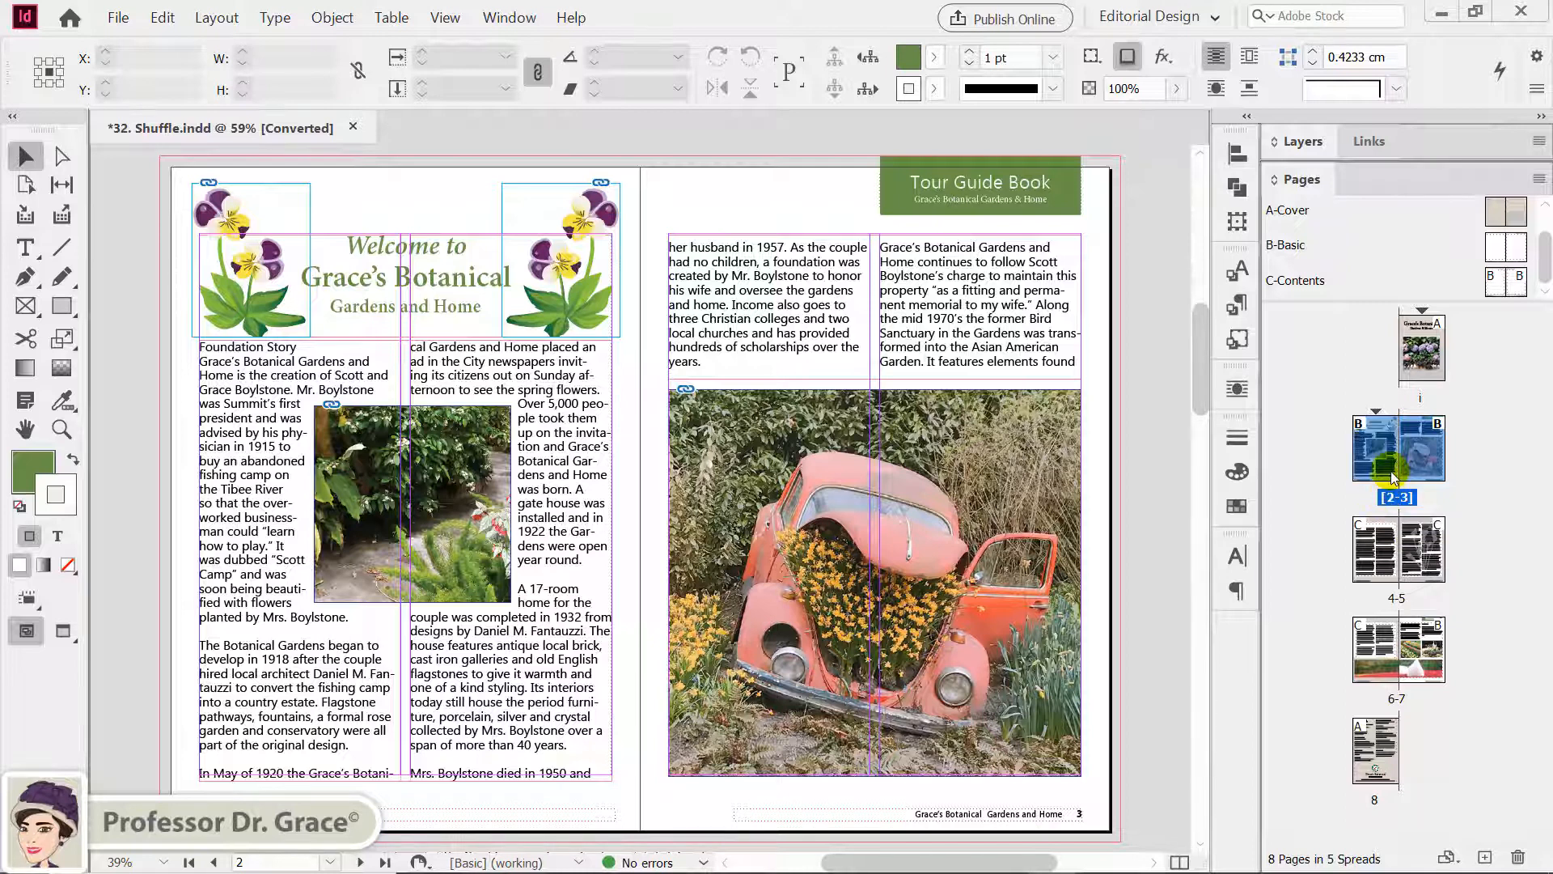
pyautogui.moveTo(1381, 447); pyautogui.dragTo(1454, 362)
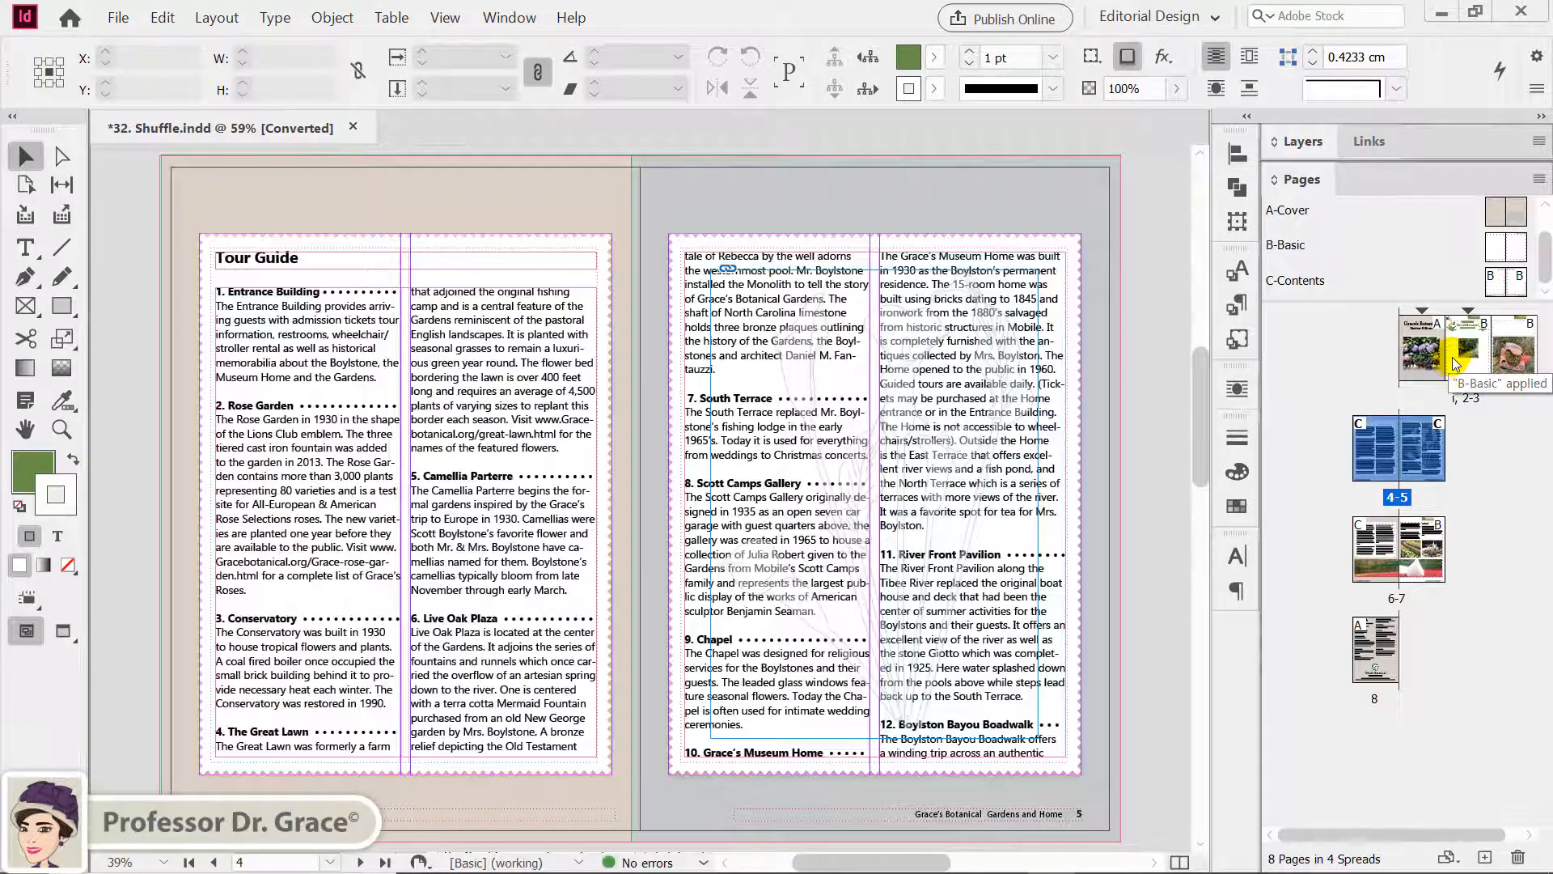
pyautogui.click(1428, 371)
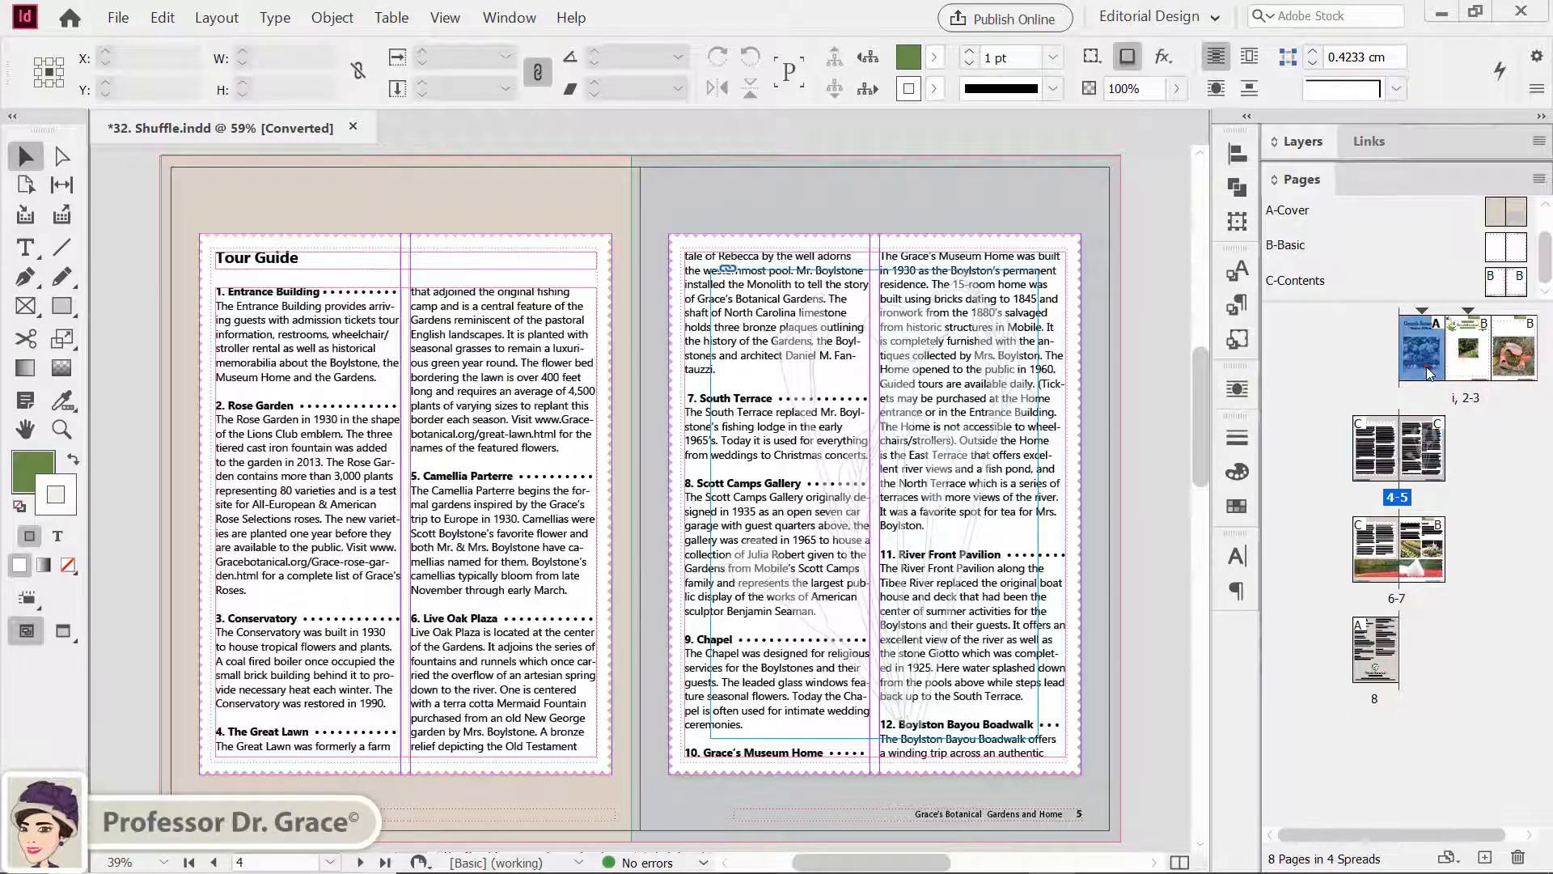
pyautogui.click(1465, 359)
pyautogui.click(1511, 352)
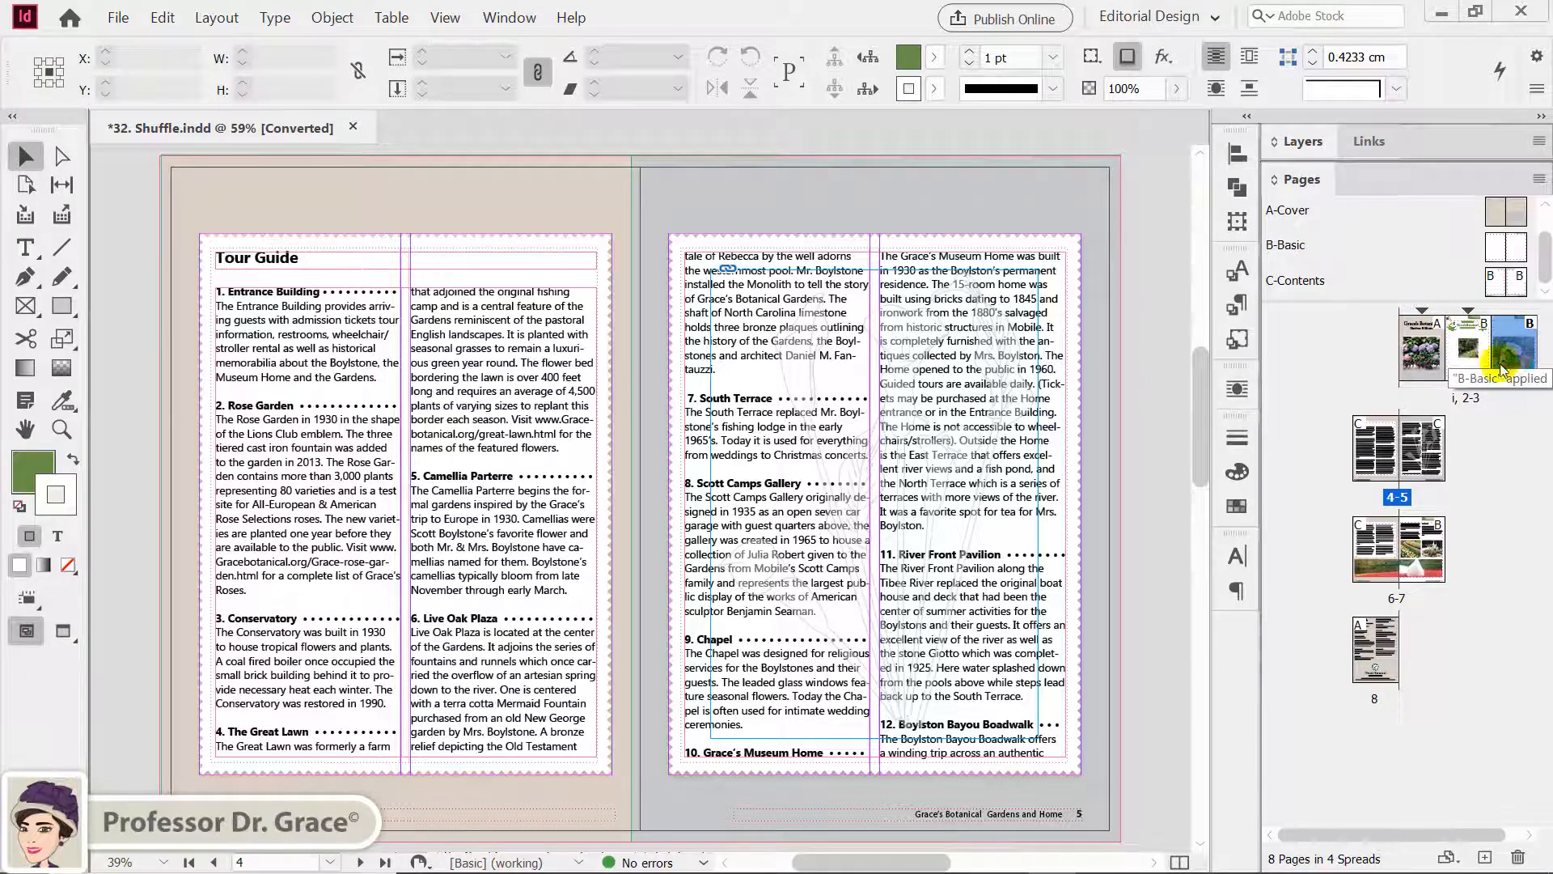
# - Display the three-page spread i, 2-3, check its document and selected-spread shuffle options without changing them, and deselect it
pyautogui.doubleClick(1468, 401)
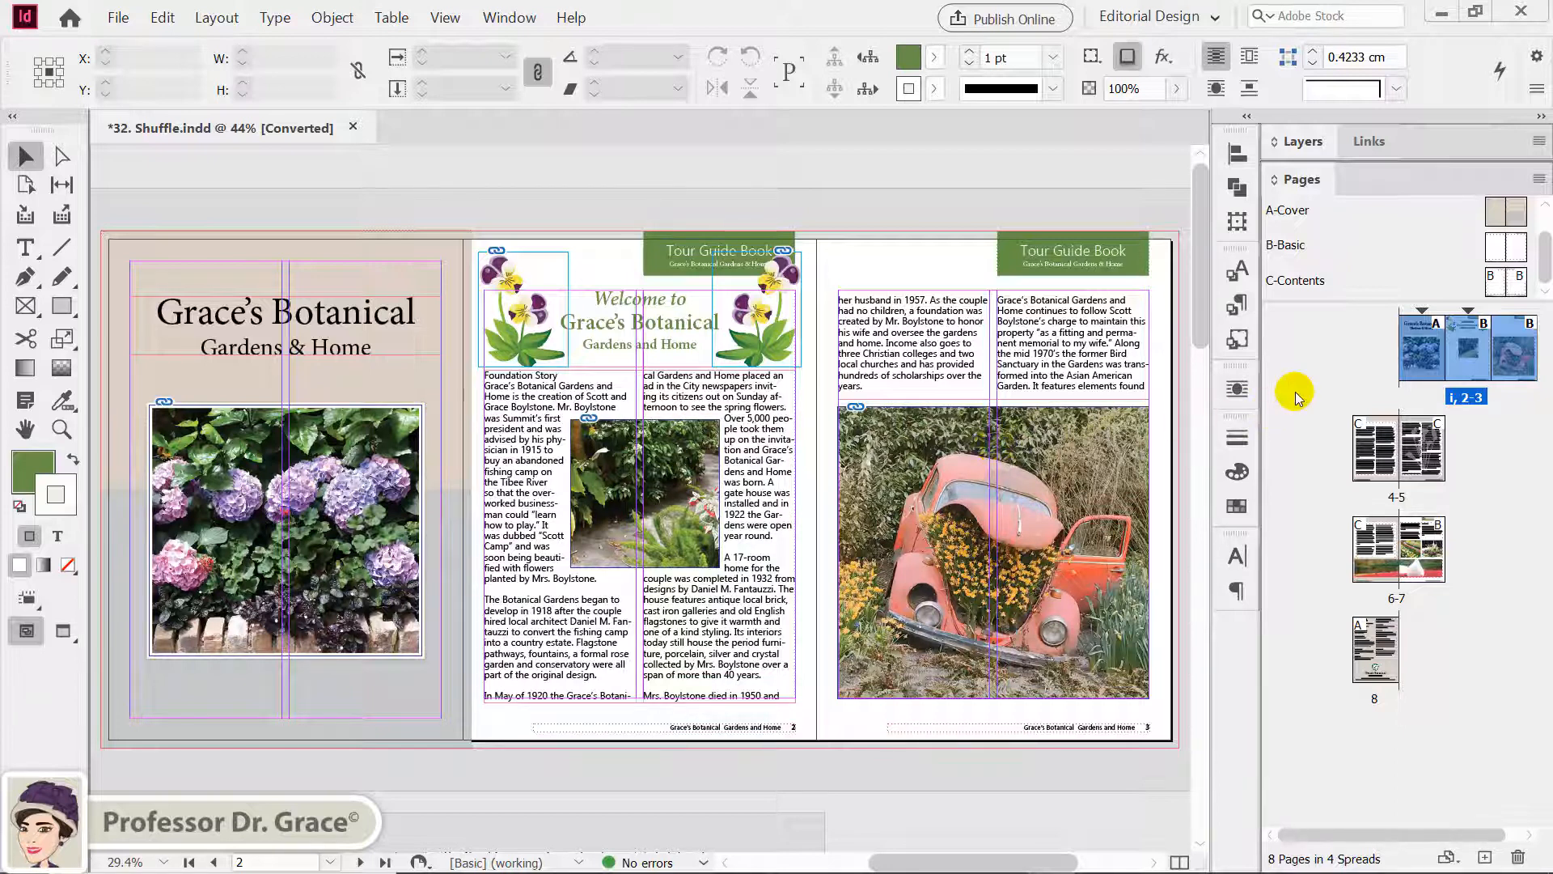
pyautogui.rightClick(1408, 346)
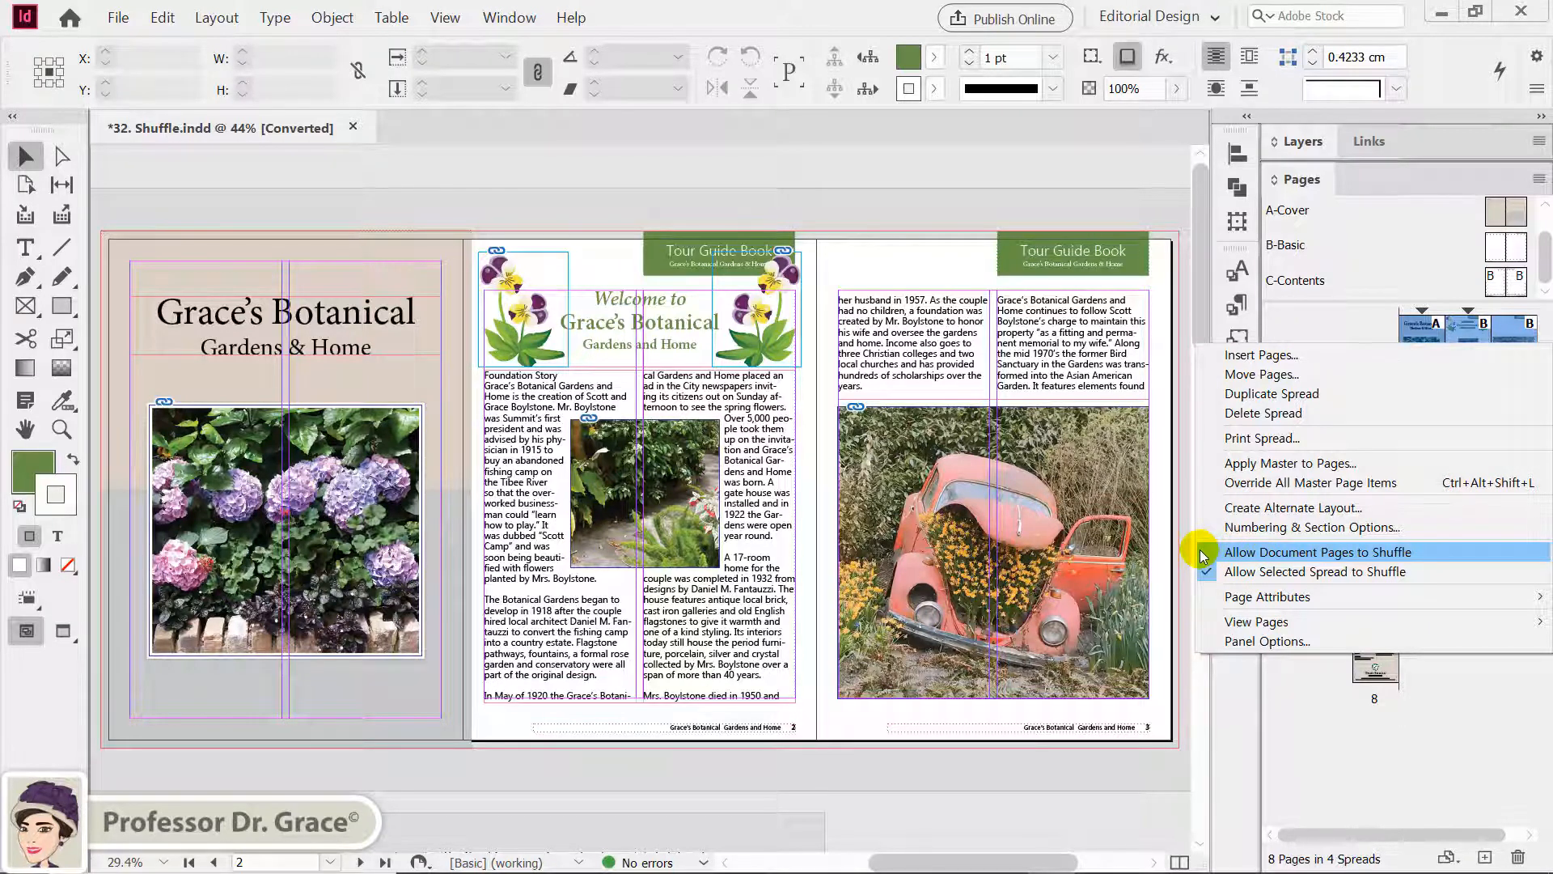
pyautogui.click(1099, 210)
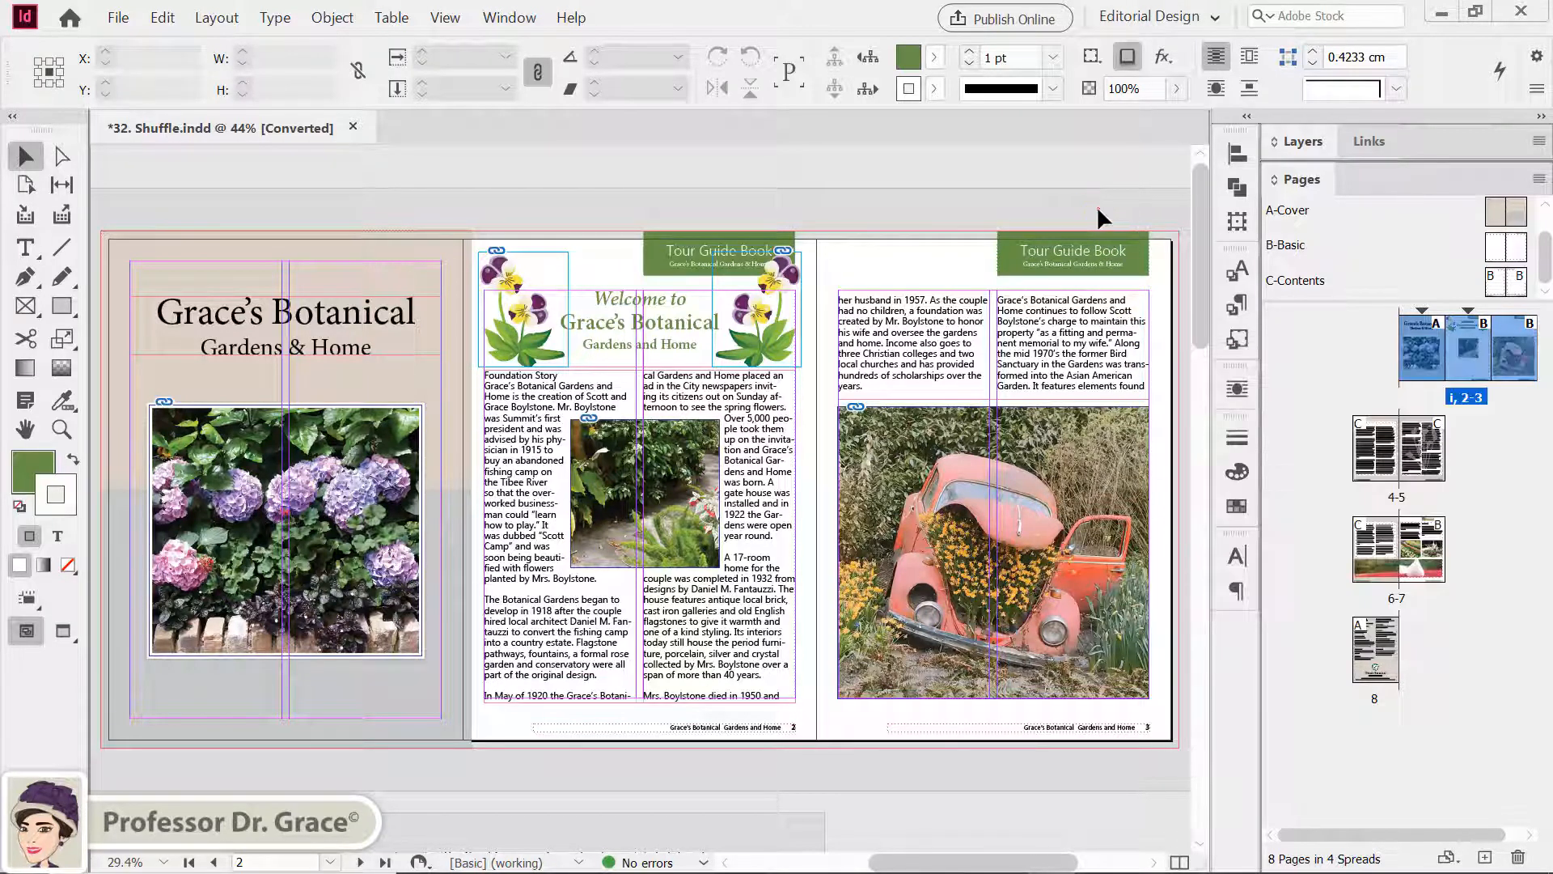
pyautogui.click(1486, 514)
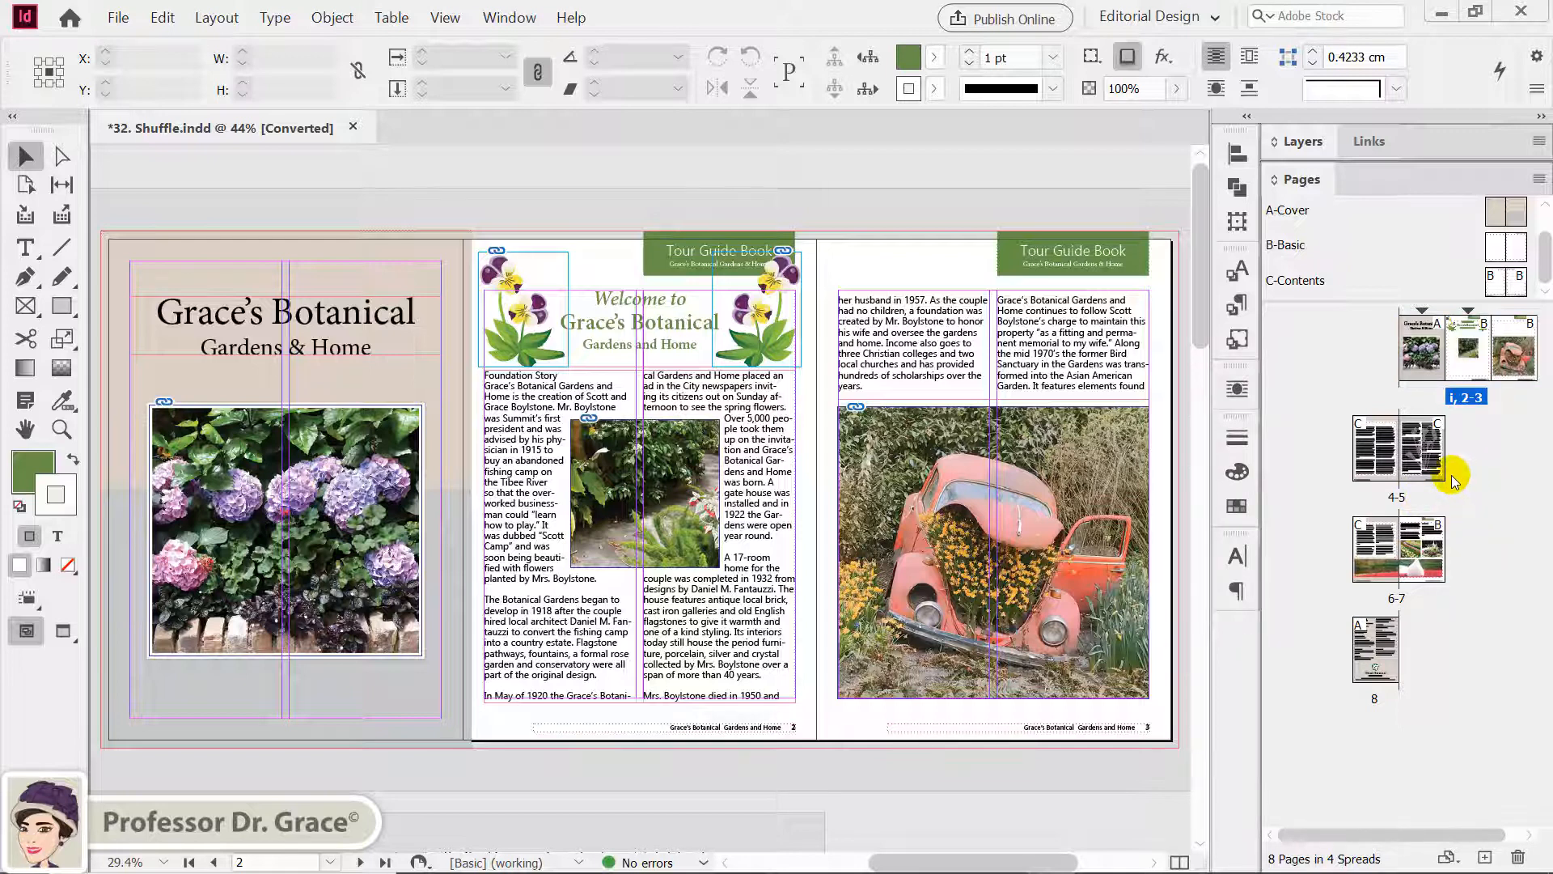
# - Undo the move of spread 2-3 beside cover page i, and display the cover page alone
pyautogui.hotkey('ctrl', 'z')
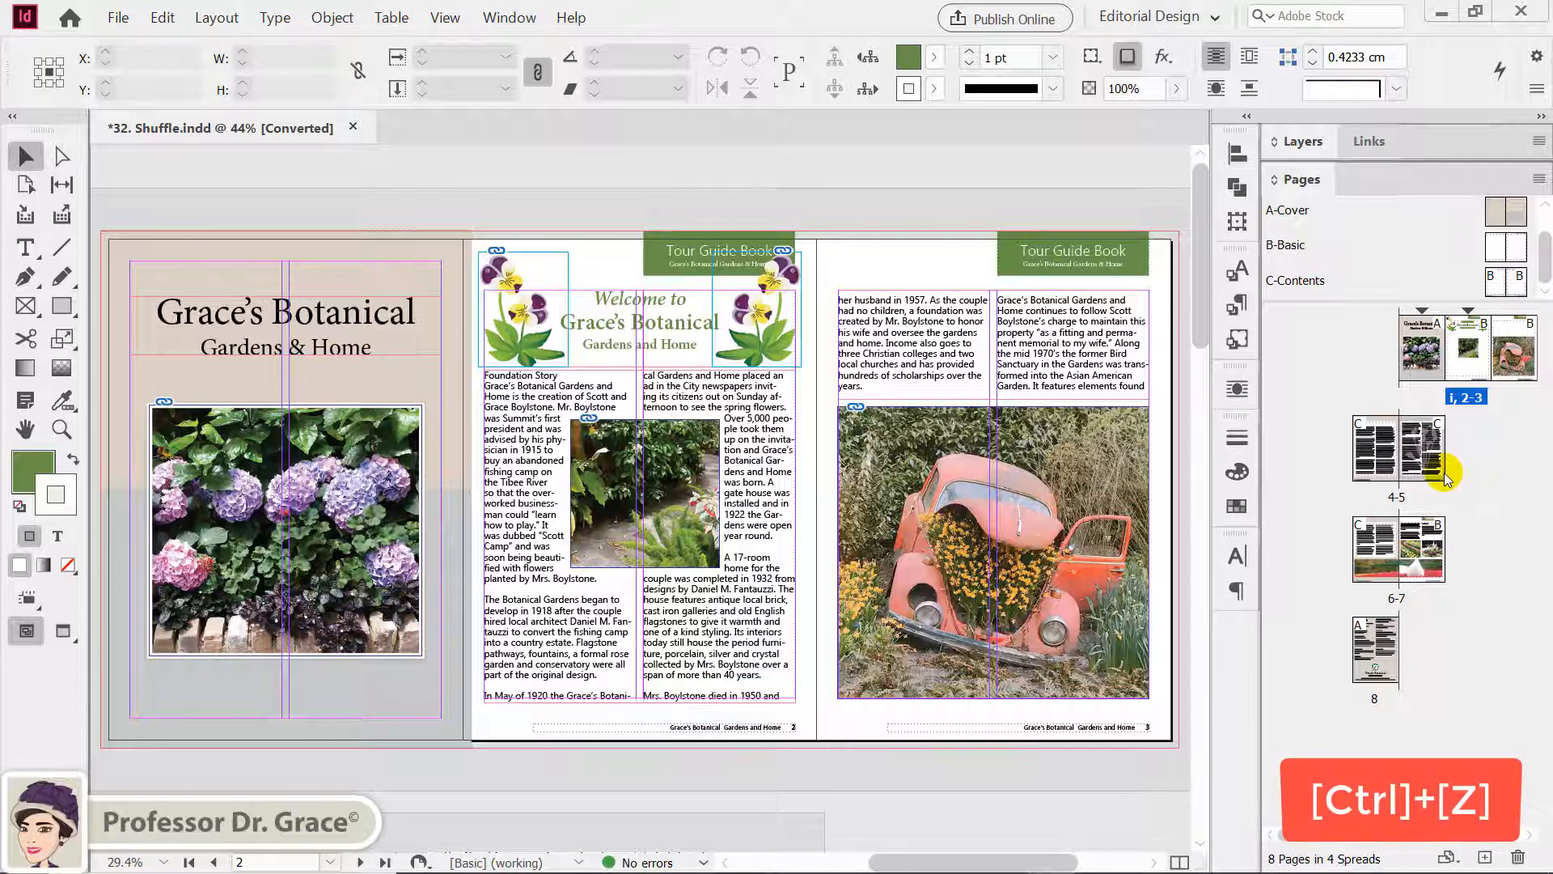
pyautogui.hotkey('ctrl', 'z')
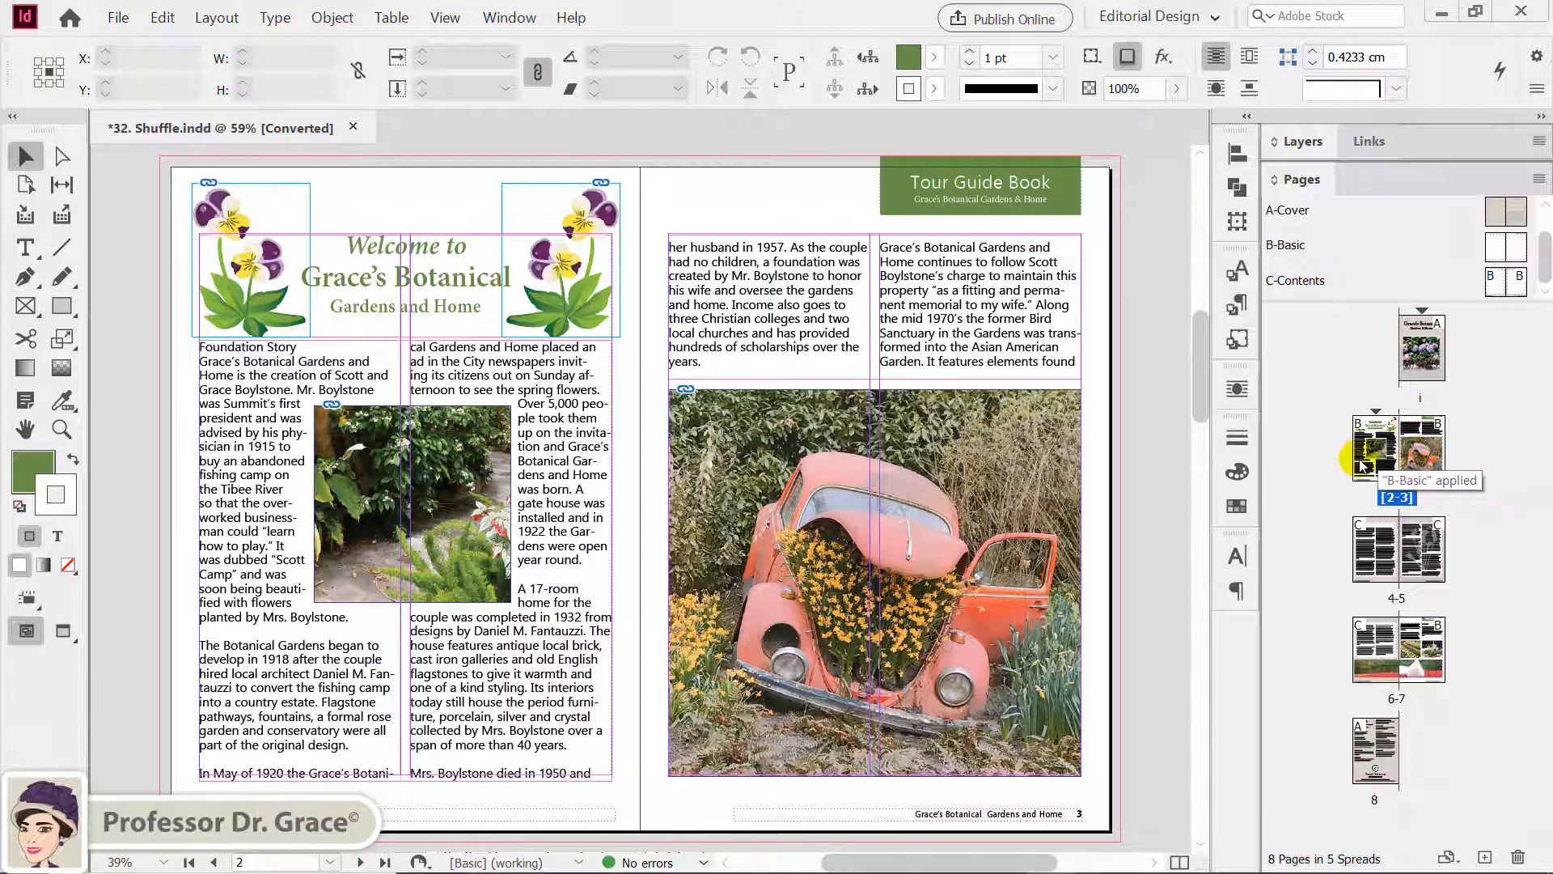
pyautogui.doubleClick(1421, 402)
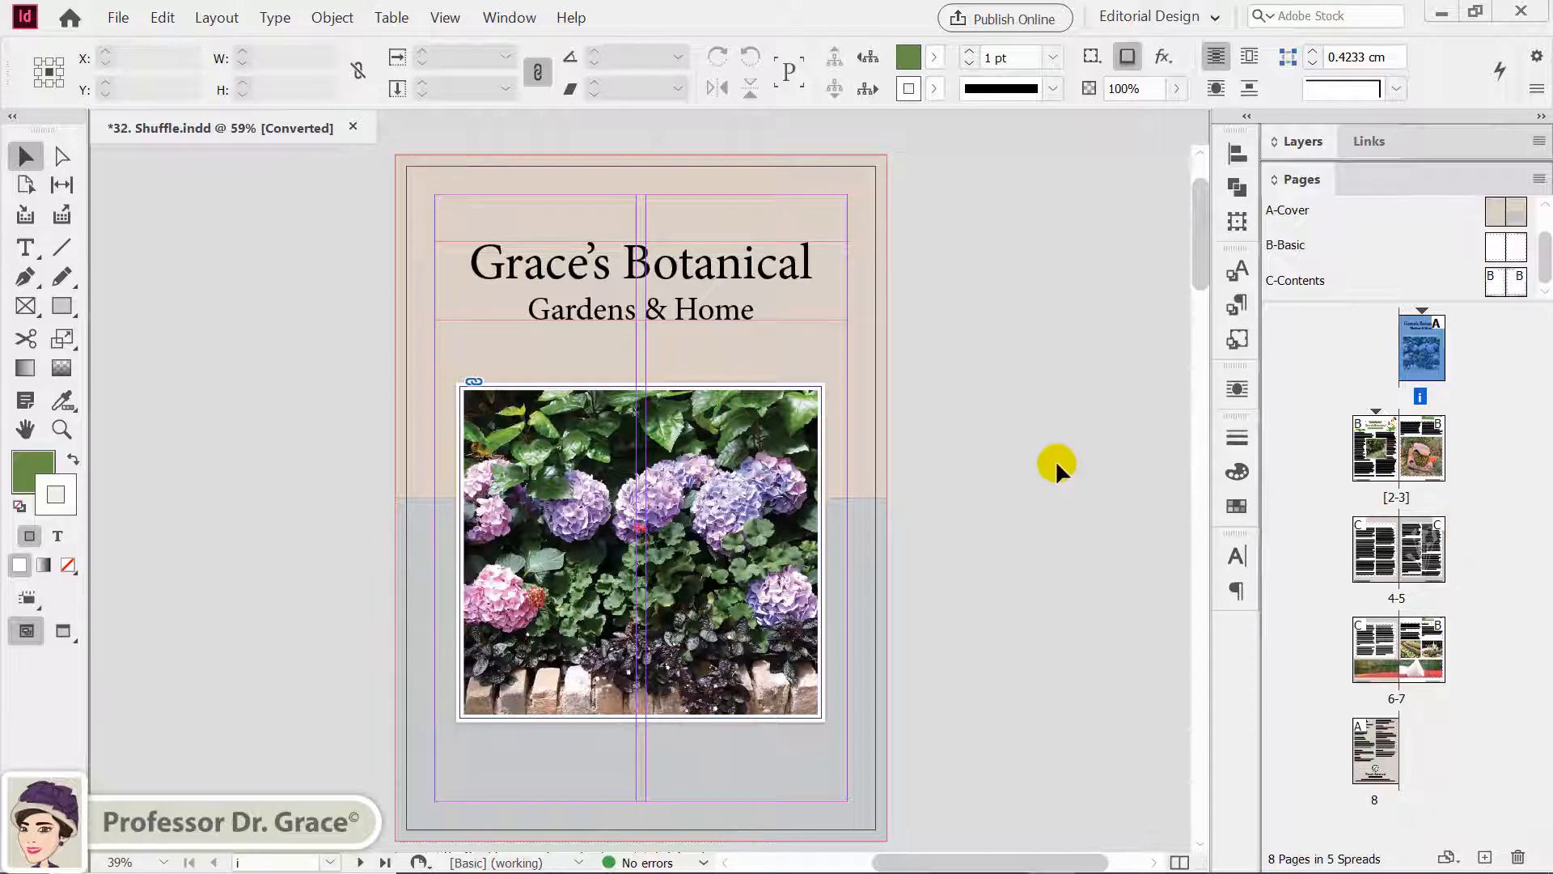
# - Start a new document from the A4 print preset
pyautogui.click(118, 17)
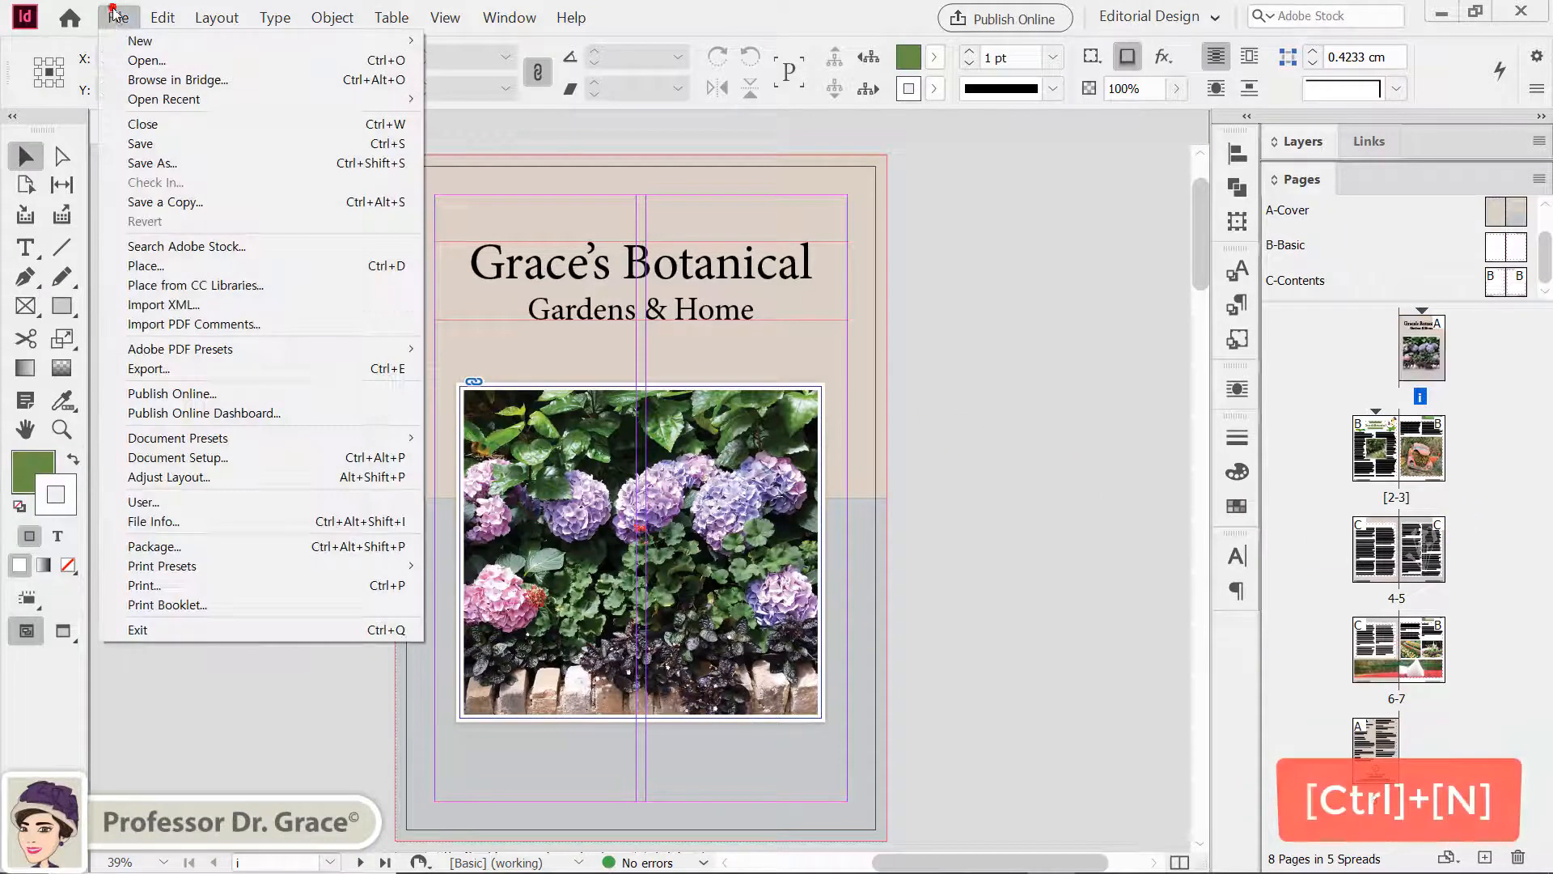
pyautogui.moveTo(136, 40)
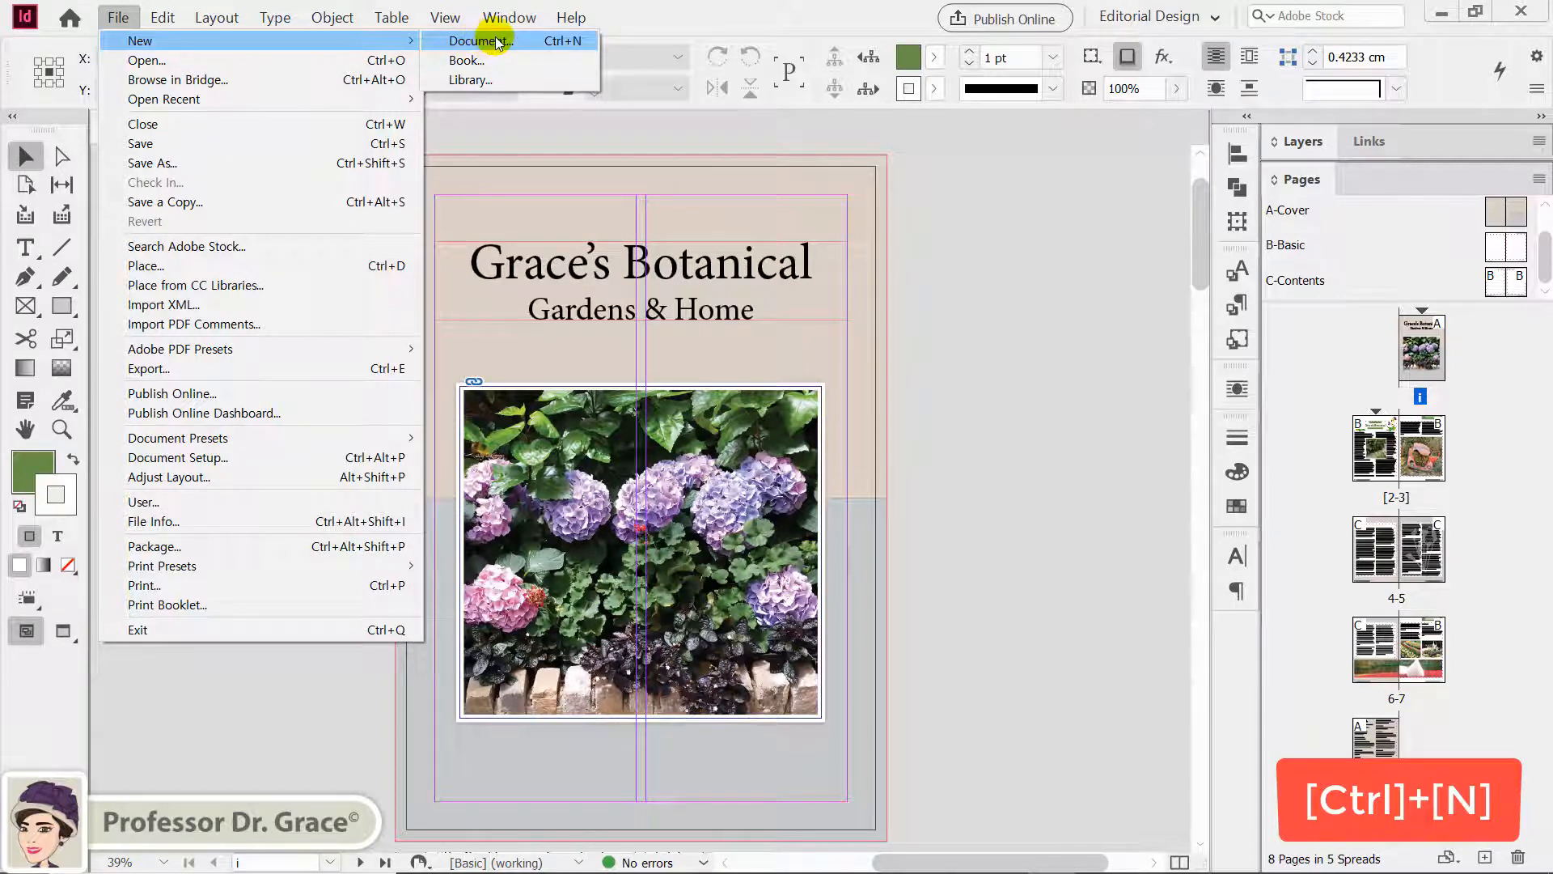
pyautogui.click(567, 42)
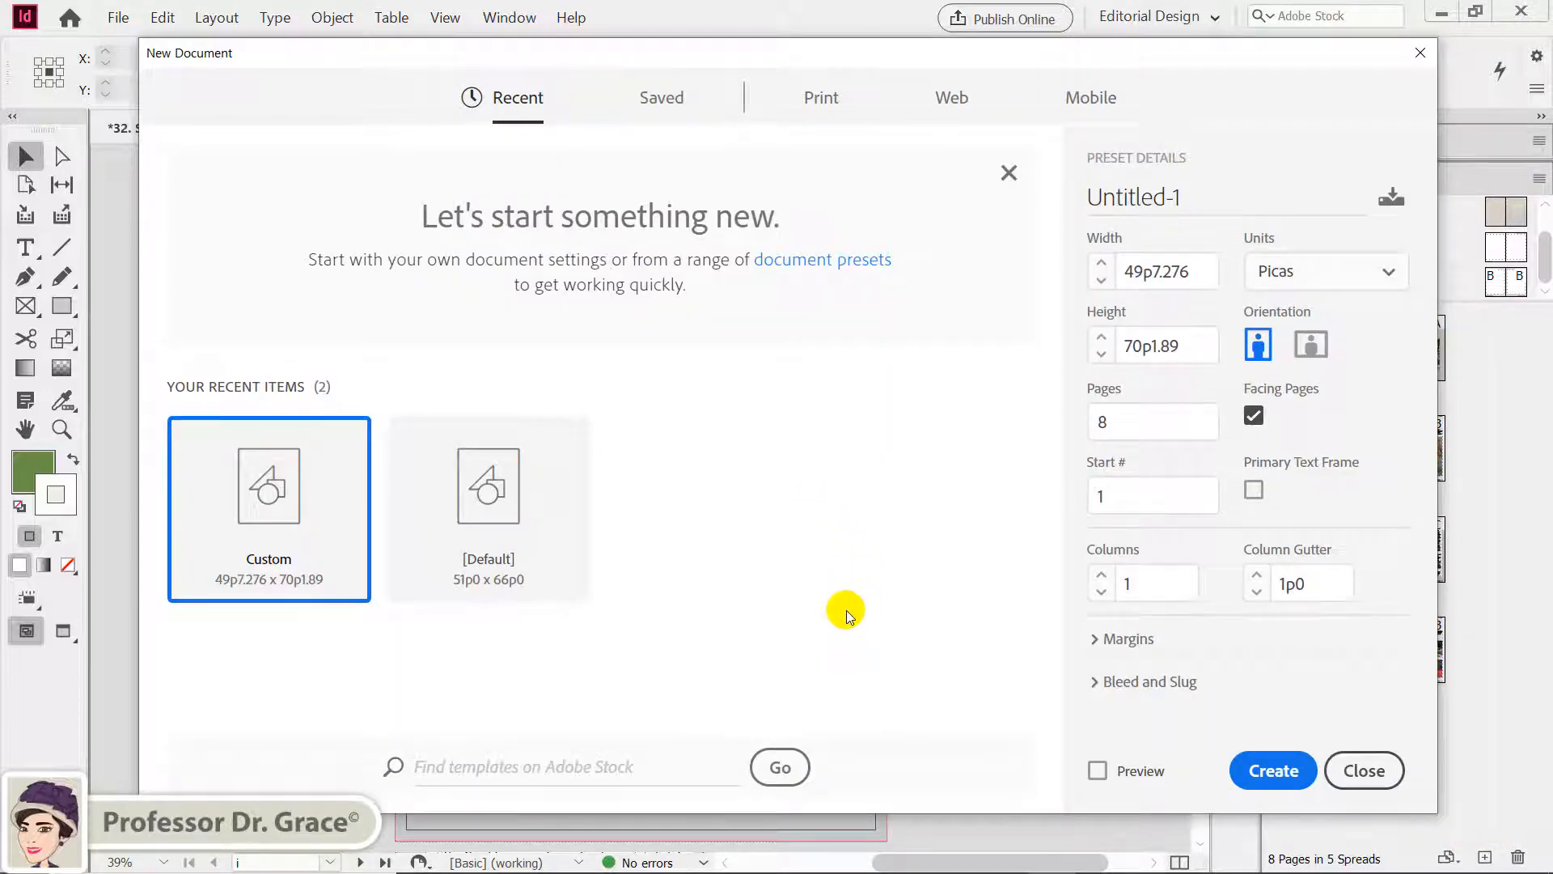
pyautogui.click(828, 99)
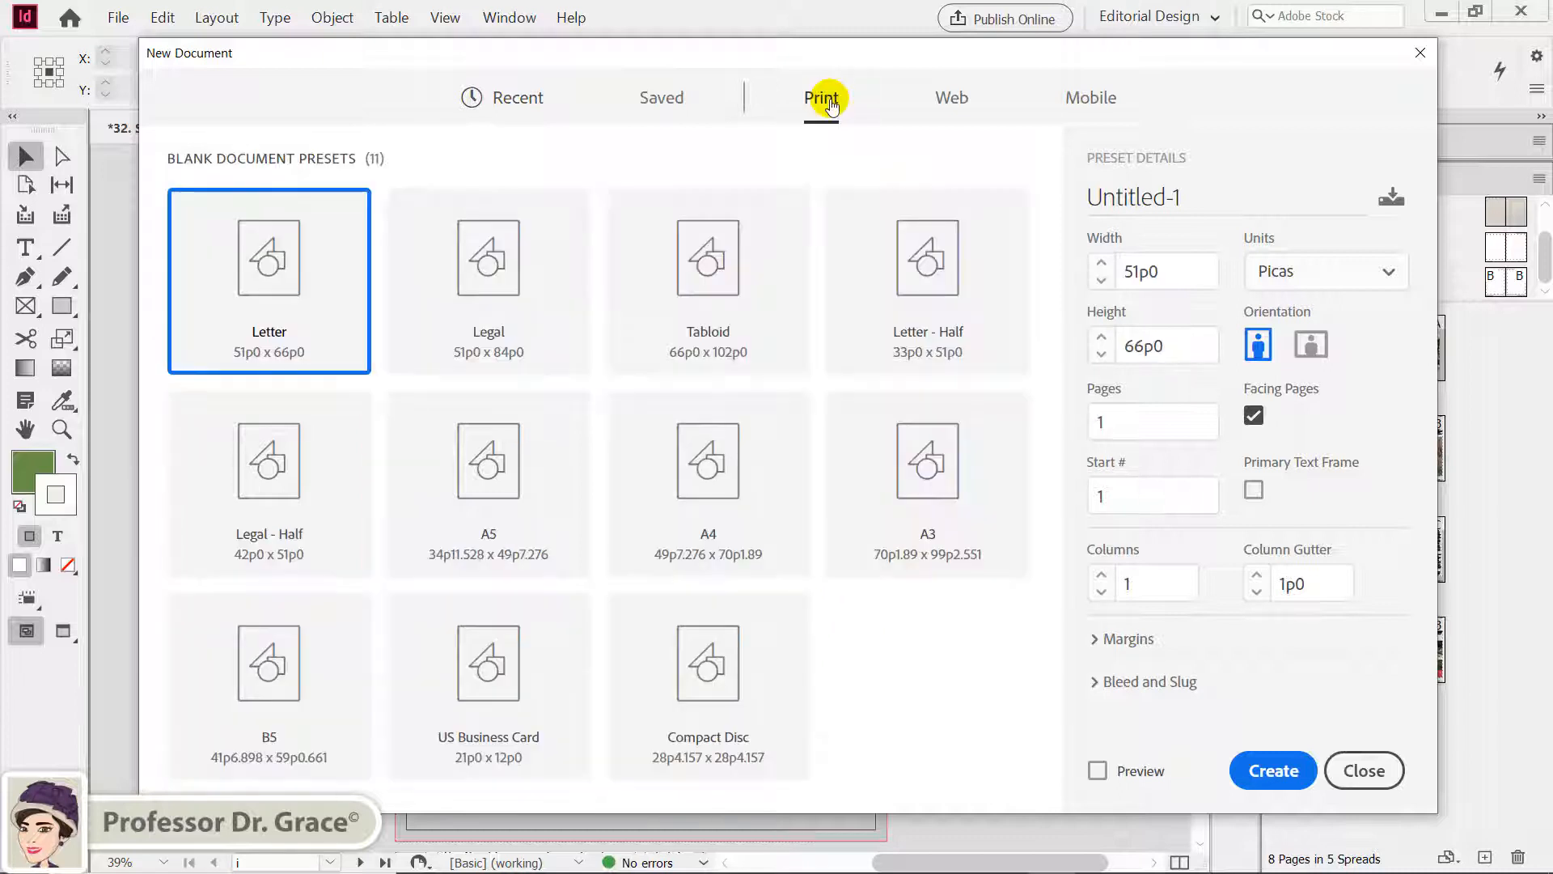
pyautogui.click(724, 496)
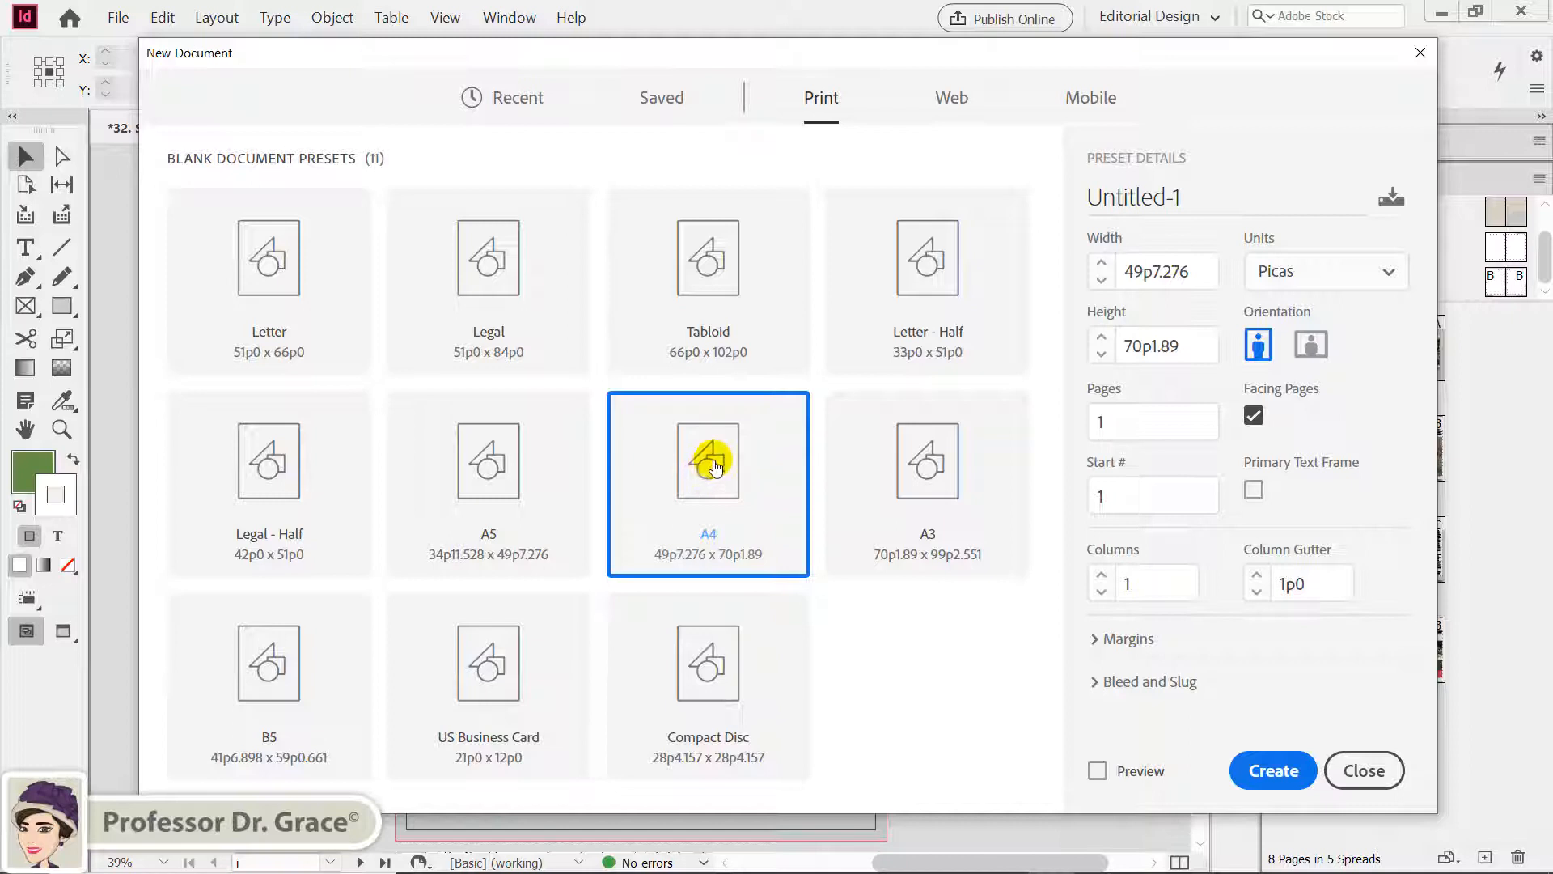
# - Set the new document to centimeters, portrait orientation and 8 pages, with facing pages kept on
pyautogui.click(1377, 284)
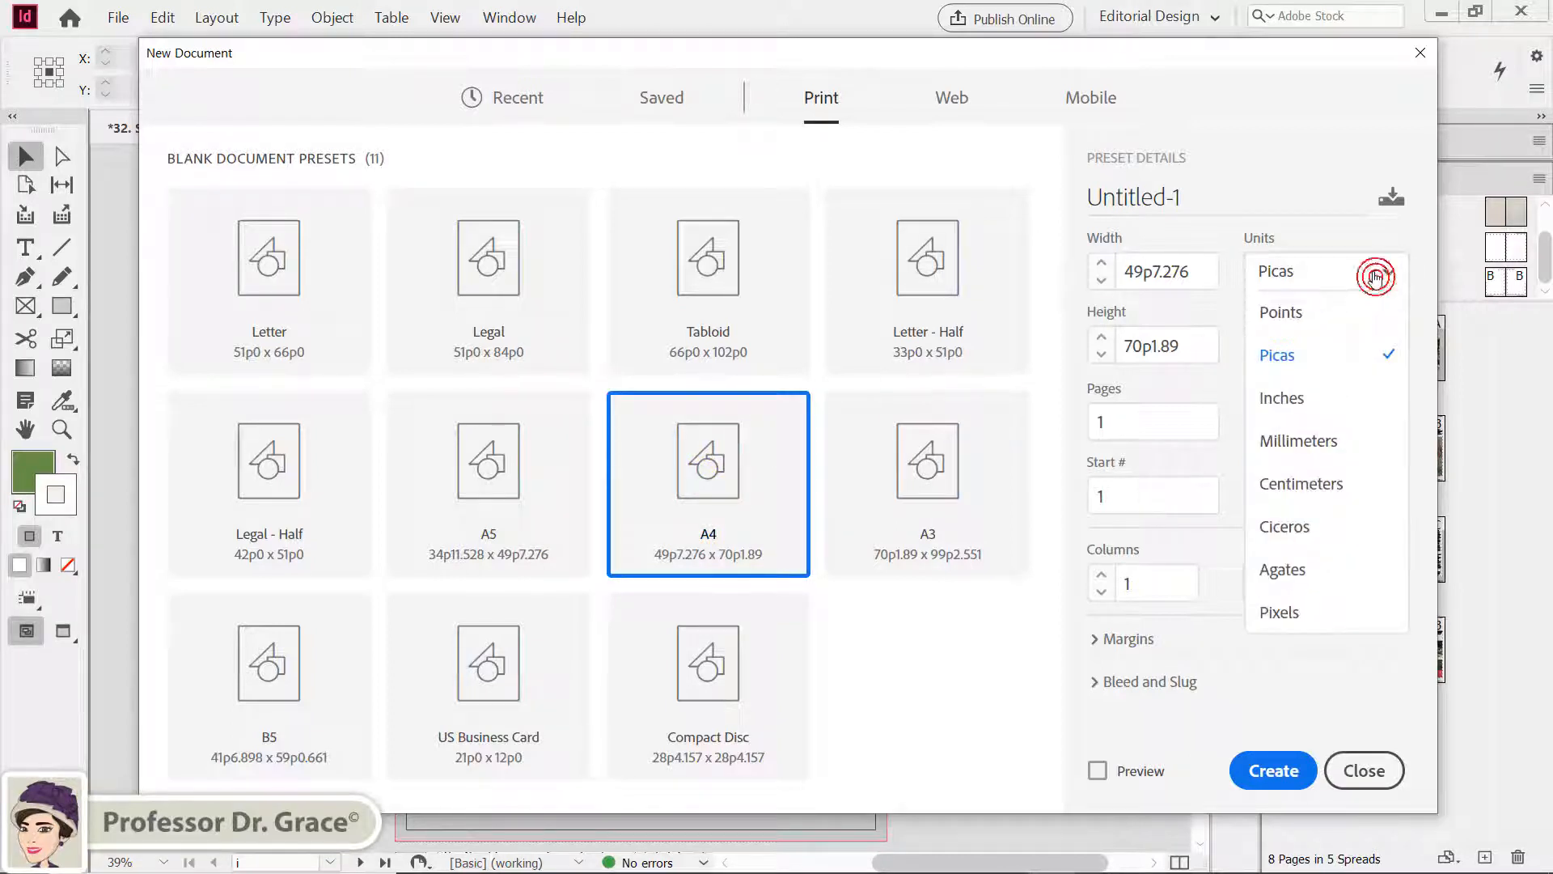
pyautogui.click(1330, 484)
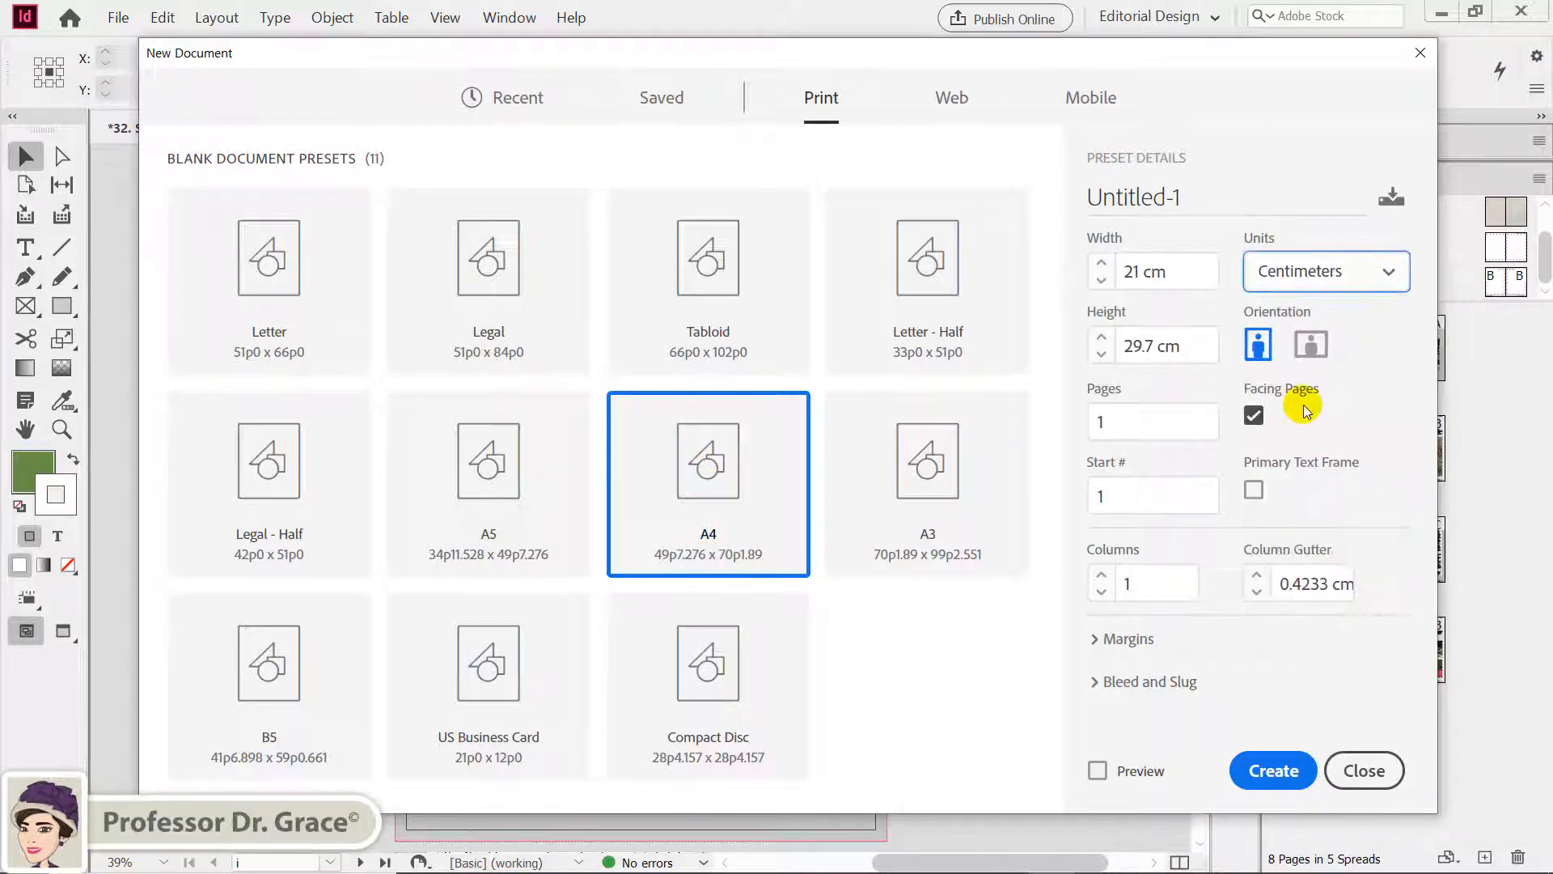
pyautogui.click(1260, 344)
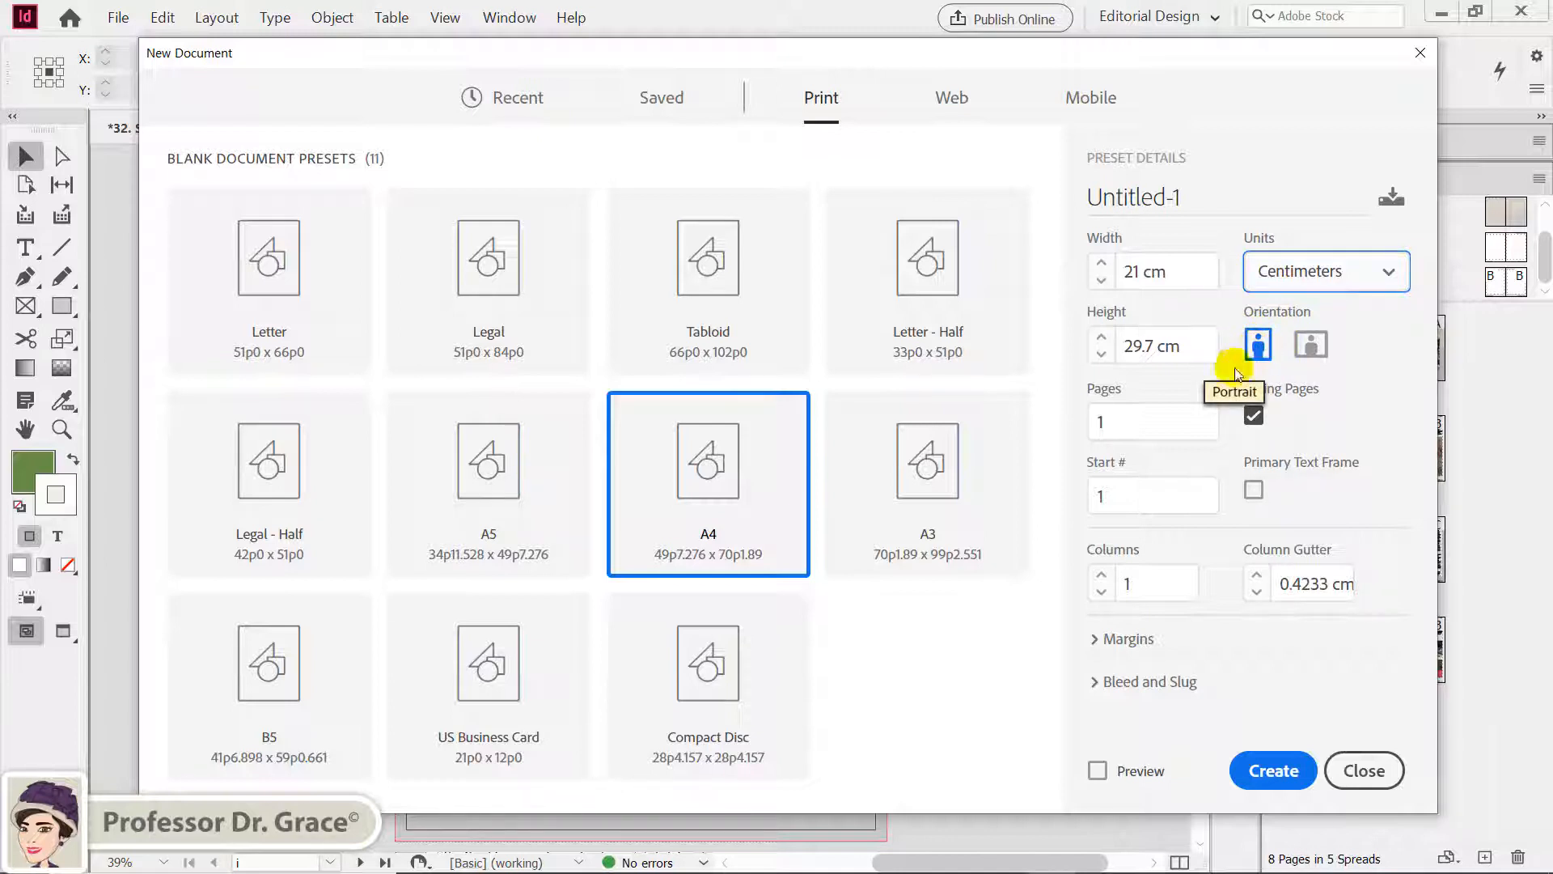
pyautogui.click(1135, 421)
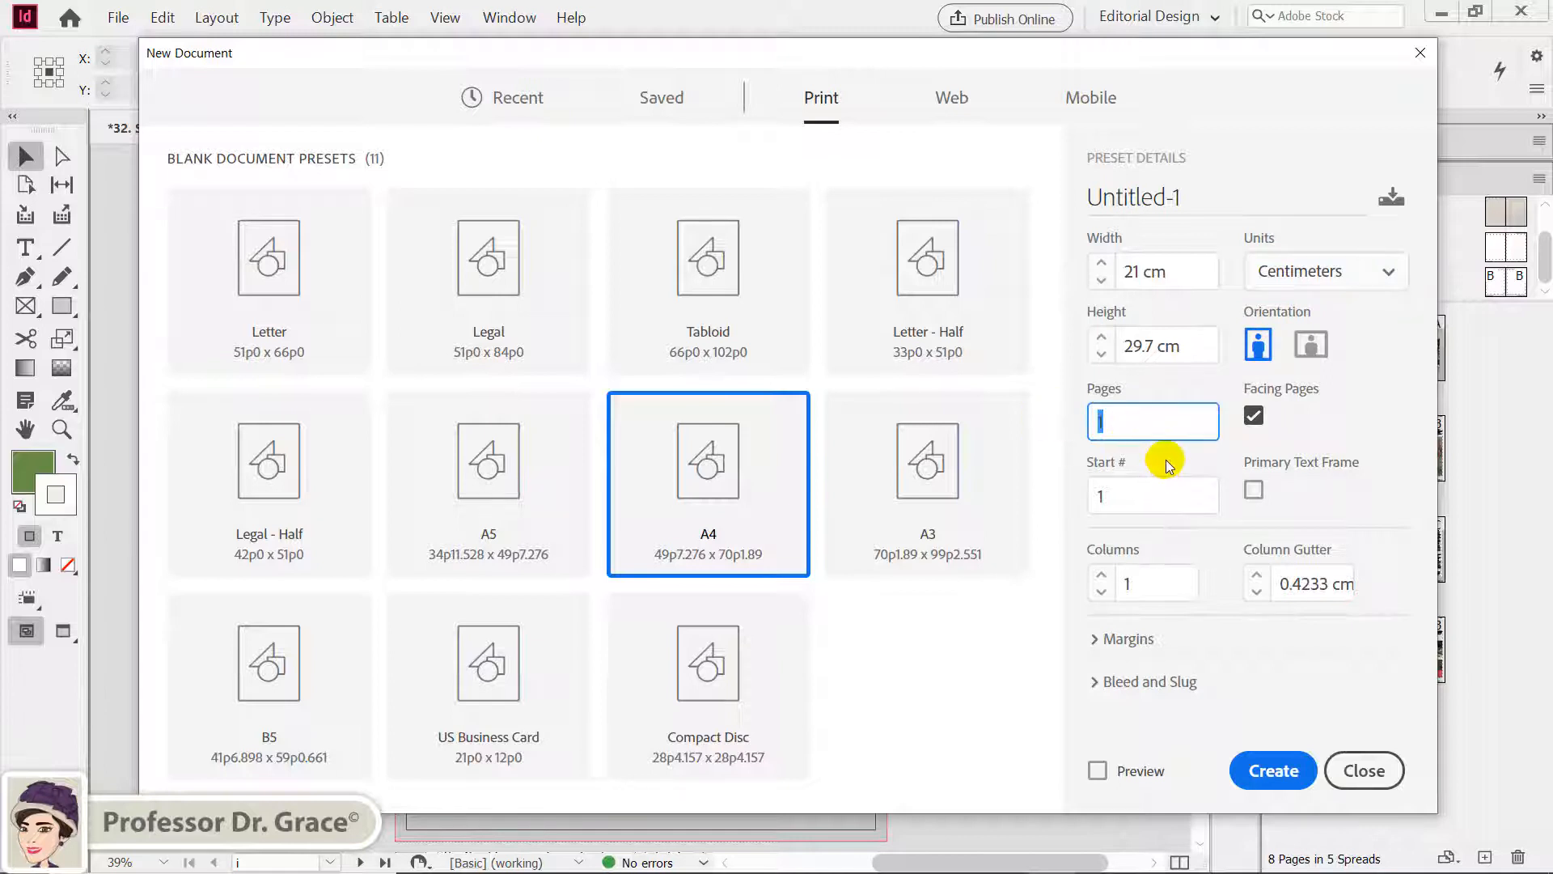
pyautogui.write('8')
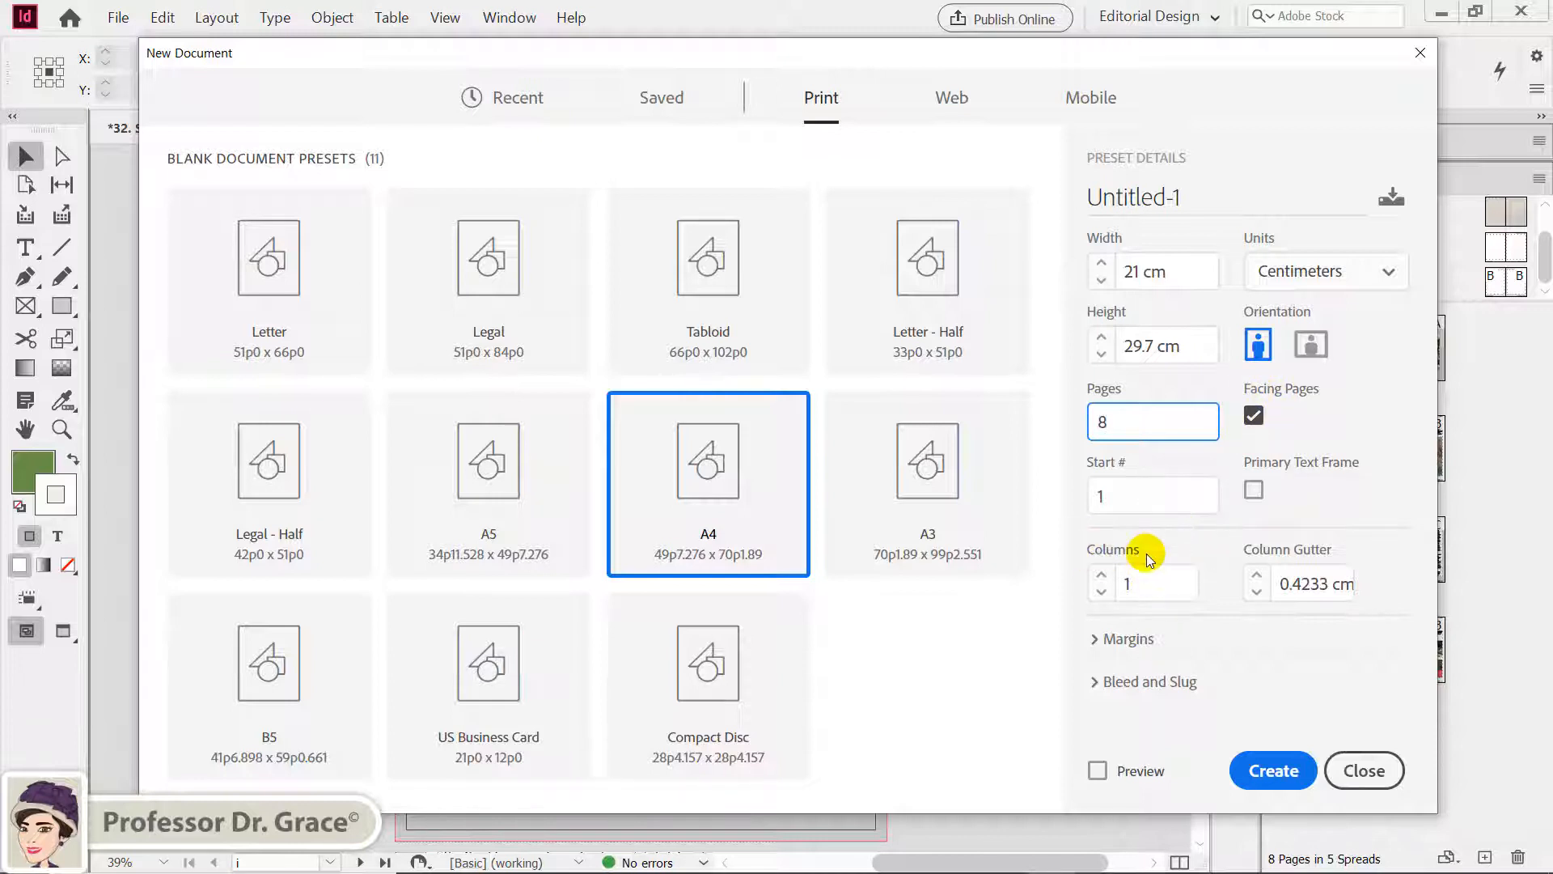
# - Set the bleed to 0.5 cm on all sides, keeping the 1.27 cm margins, and create the document
pyautogui.click(1104, 639)
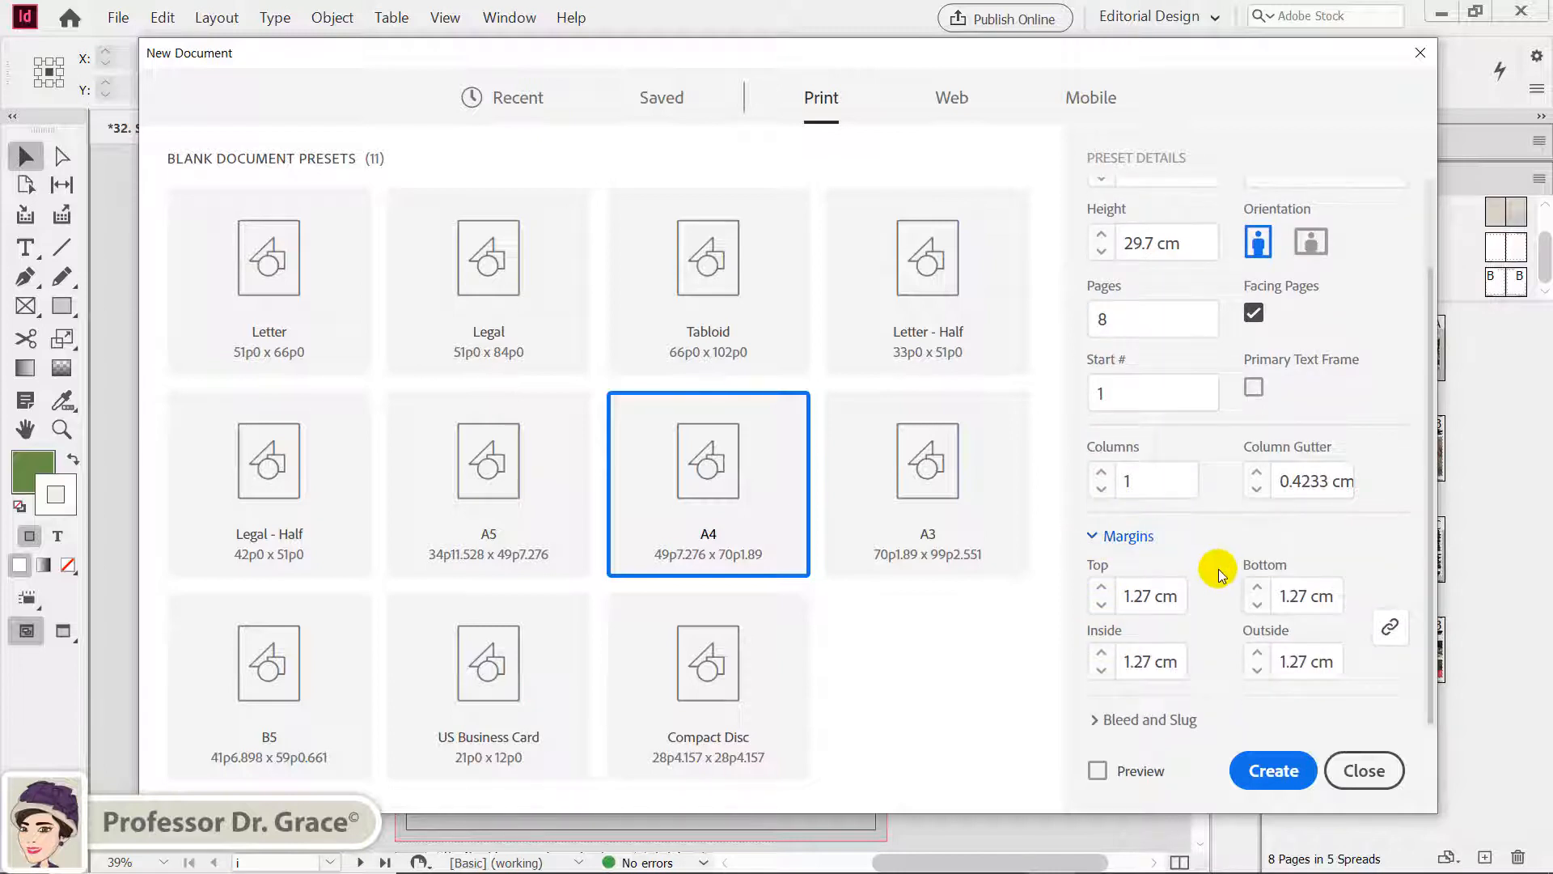
pyautogui.click(1095, 721)
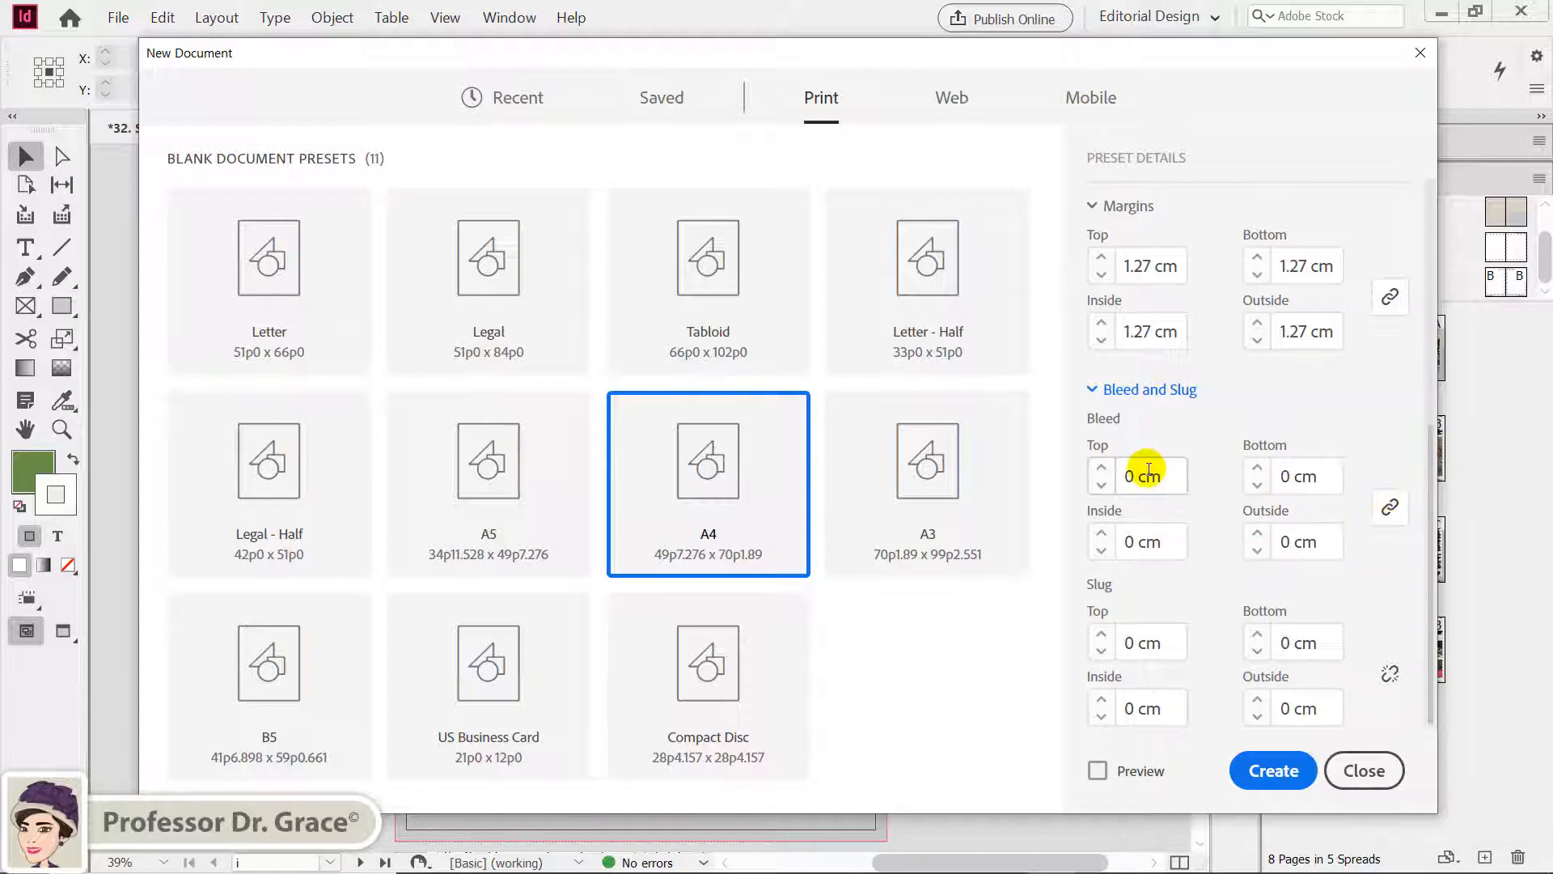
pyautogui.moveTo(1166, 474); pyautogui.dragTo(1091, 452)
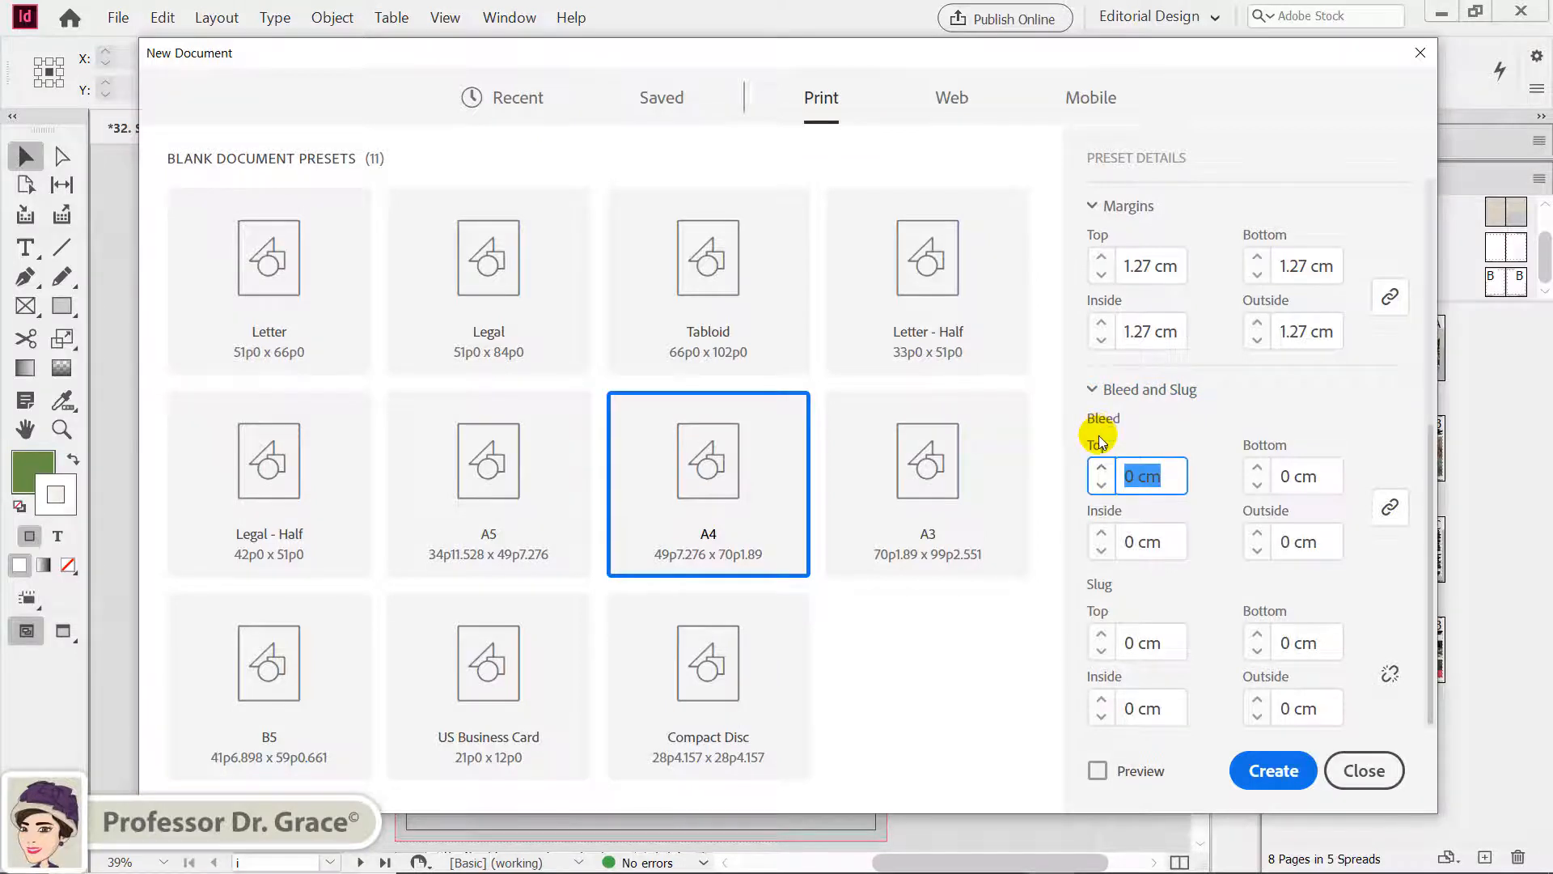
pyautogui.write('0.5')
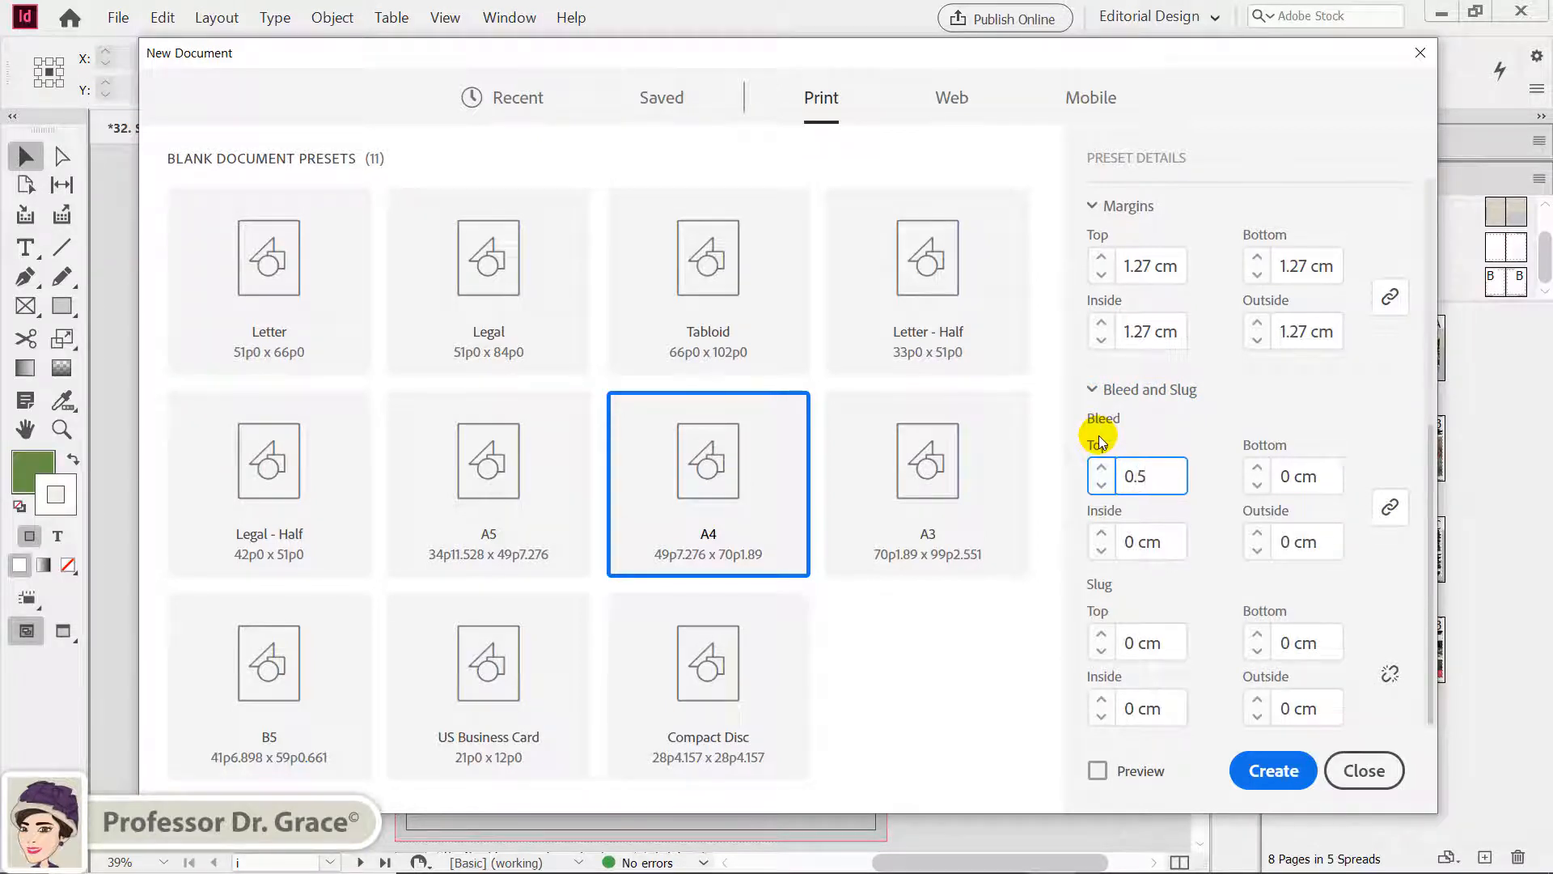
pyautogui.press('Tab')
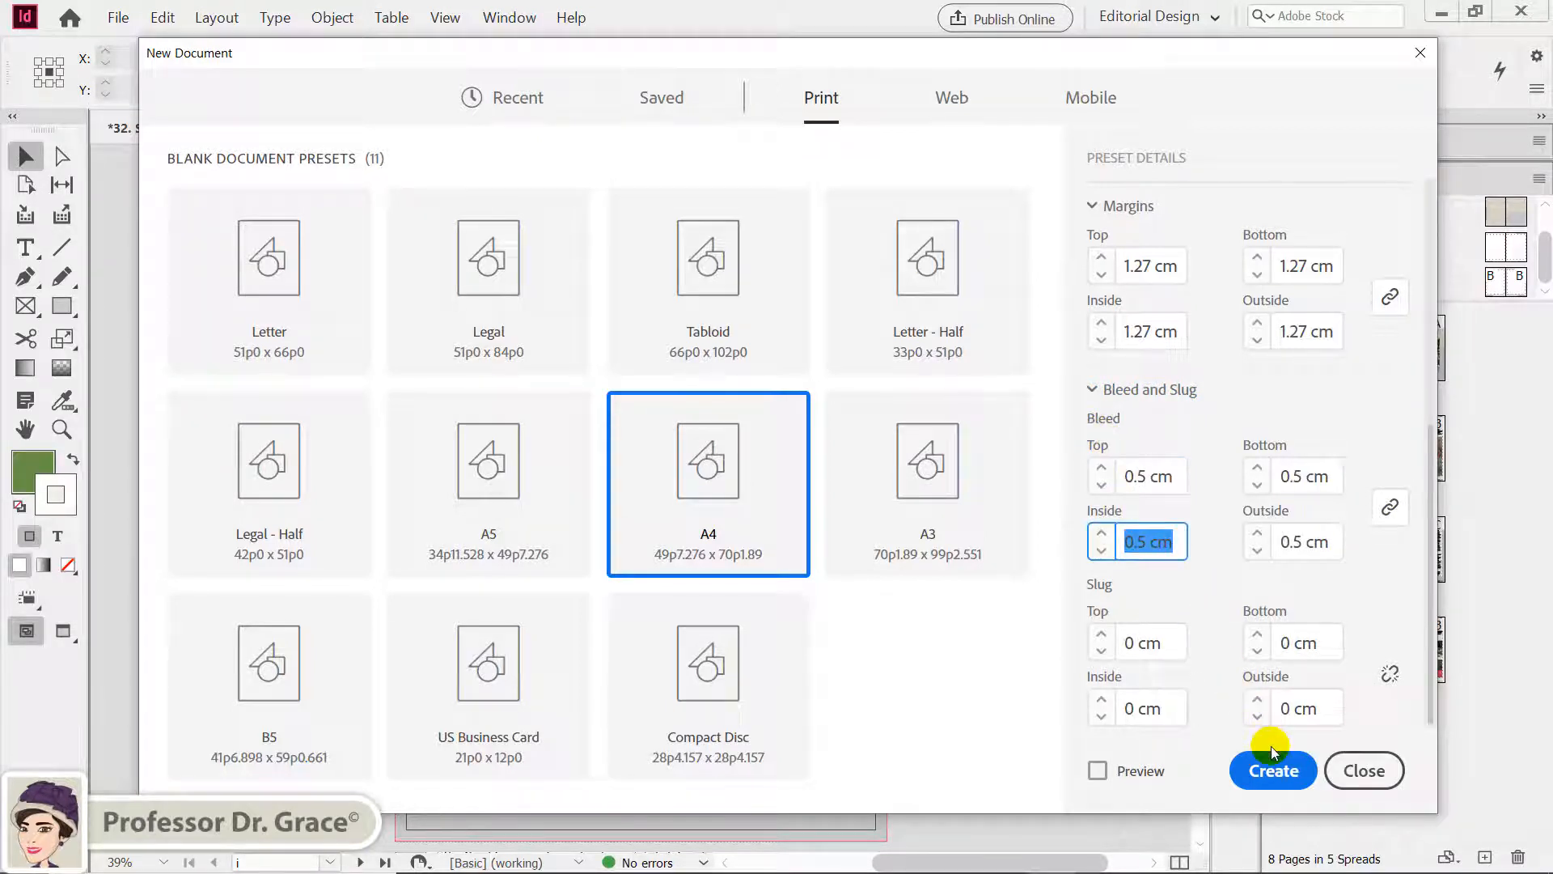
pyautogui.click(1273, 772)
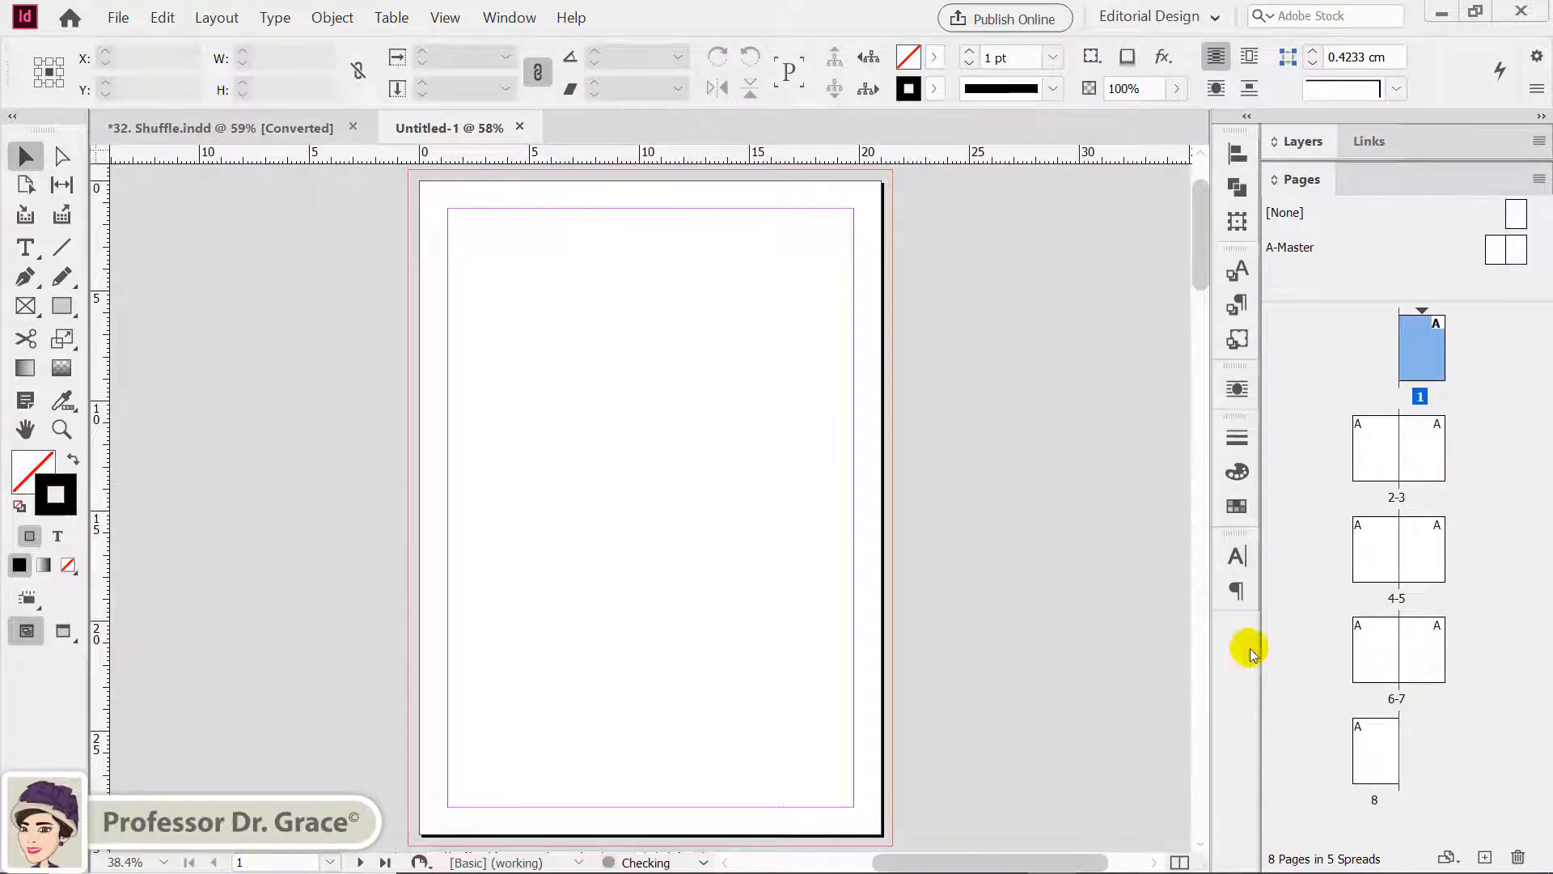
# - Examine the new document's default page arrangement by selecting its pages in turn from page 1 to page 8
pyautogui.click(1429, 366)
pyautogui.click(1367, 463)
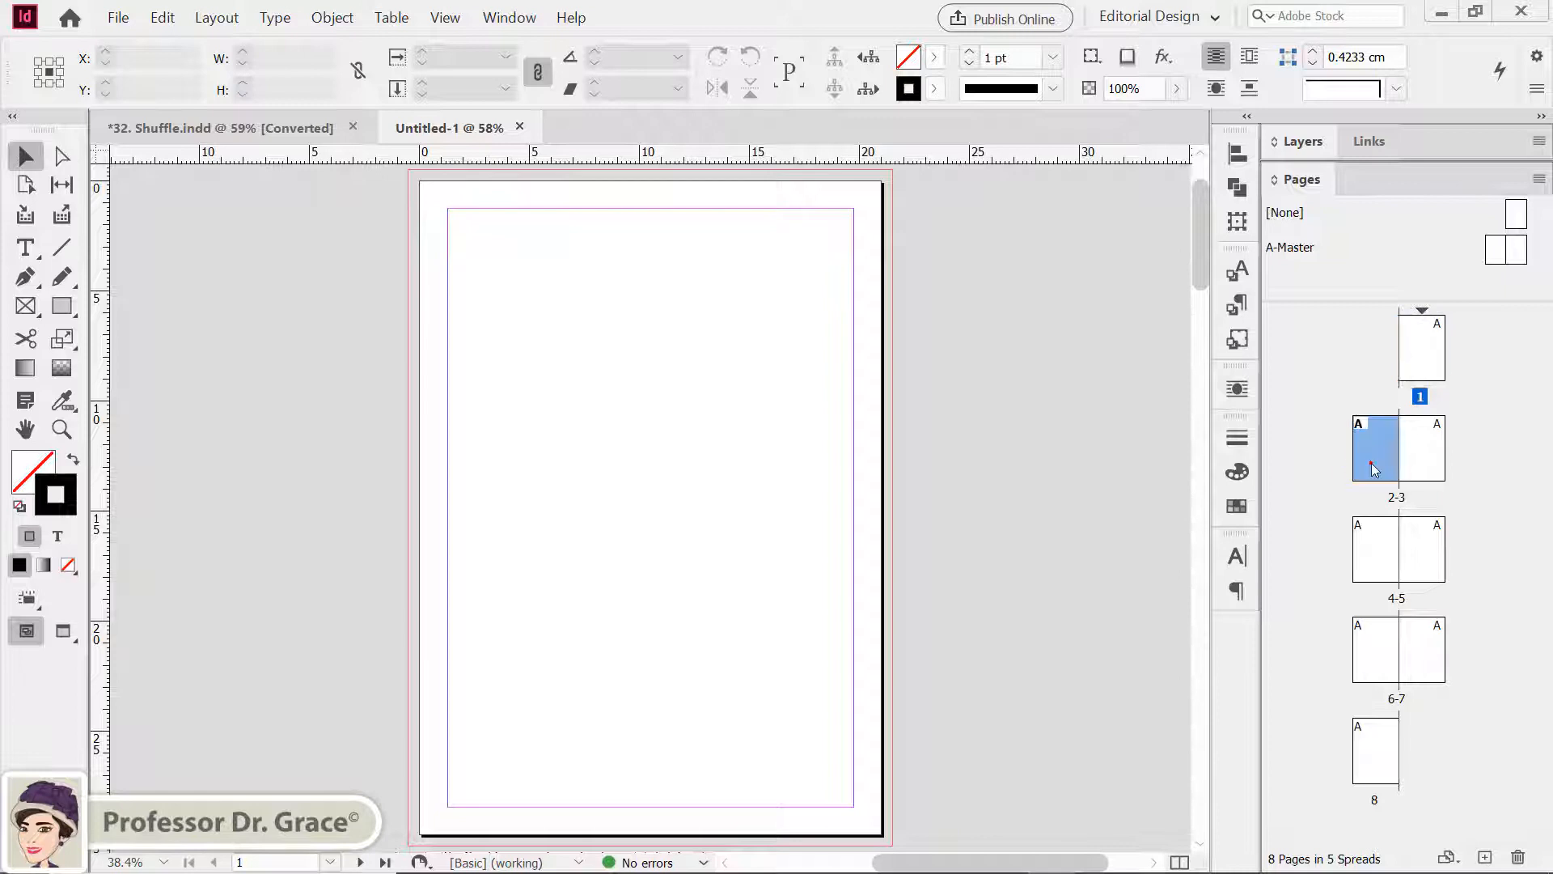
pyautogui.click(1418, 451)
pyautogui.click(1425, 564)
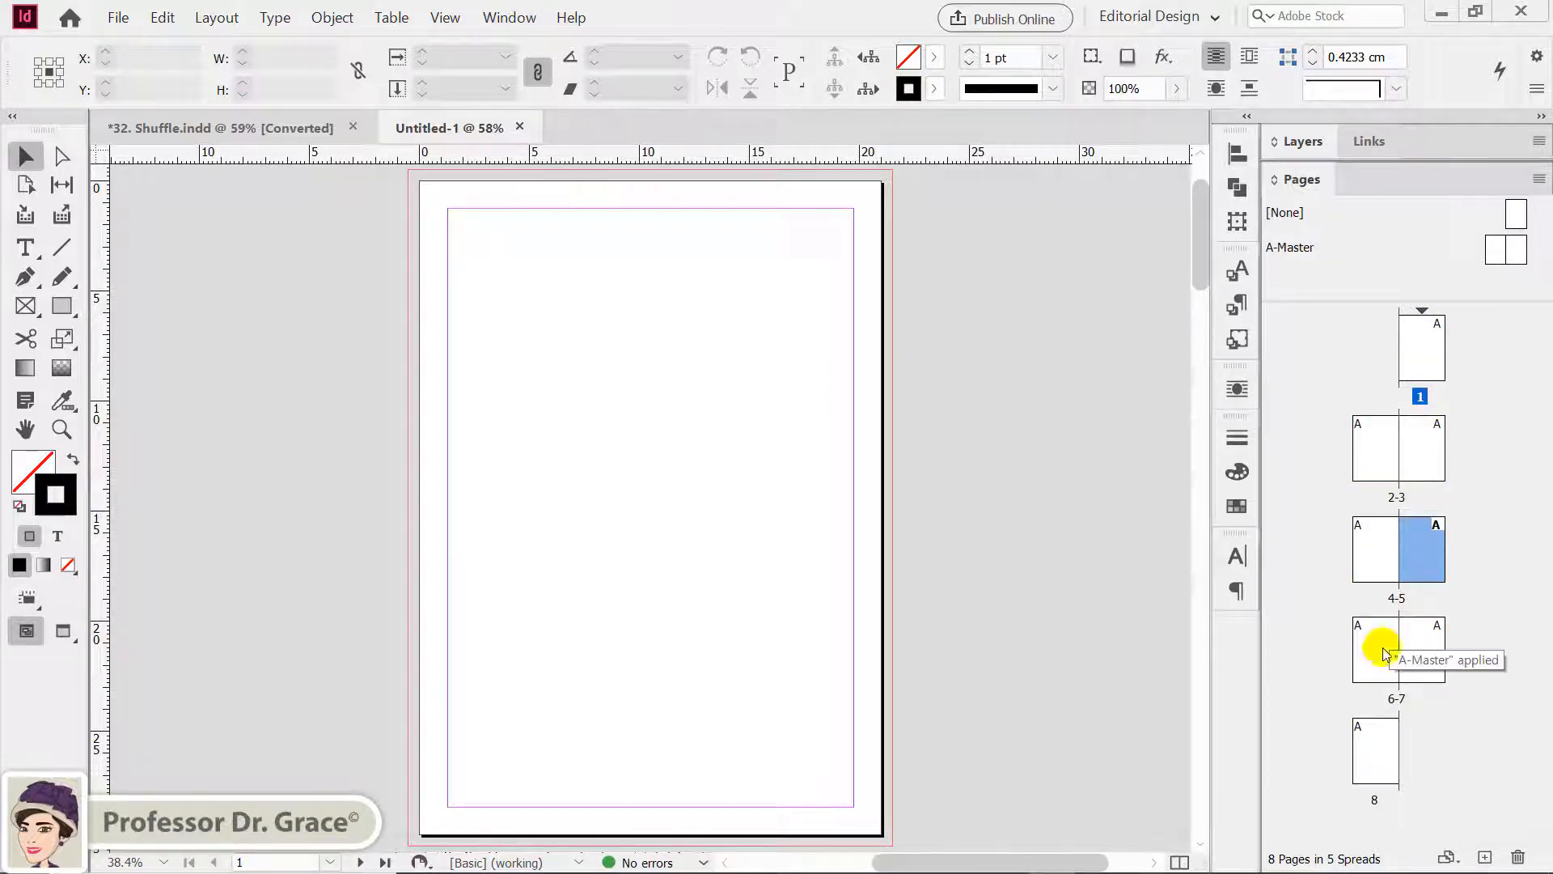
pyautogui.click(1376, 643)
pyautogui.click(1422, 652)
pyautogui.click(1360, 755)
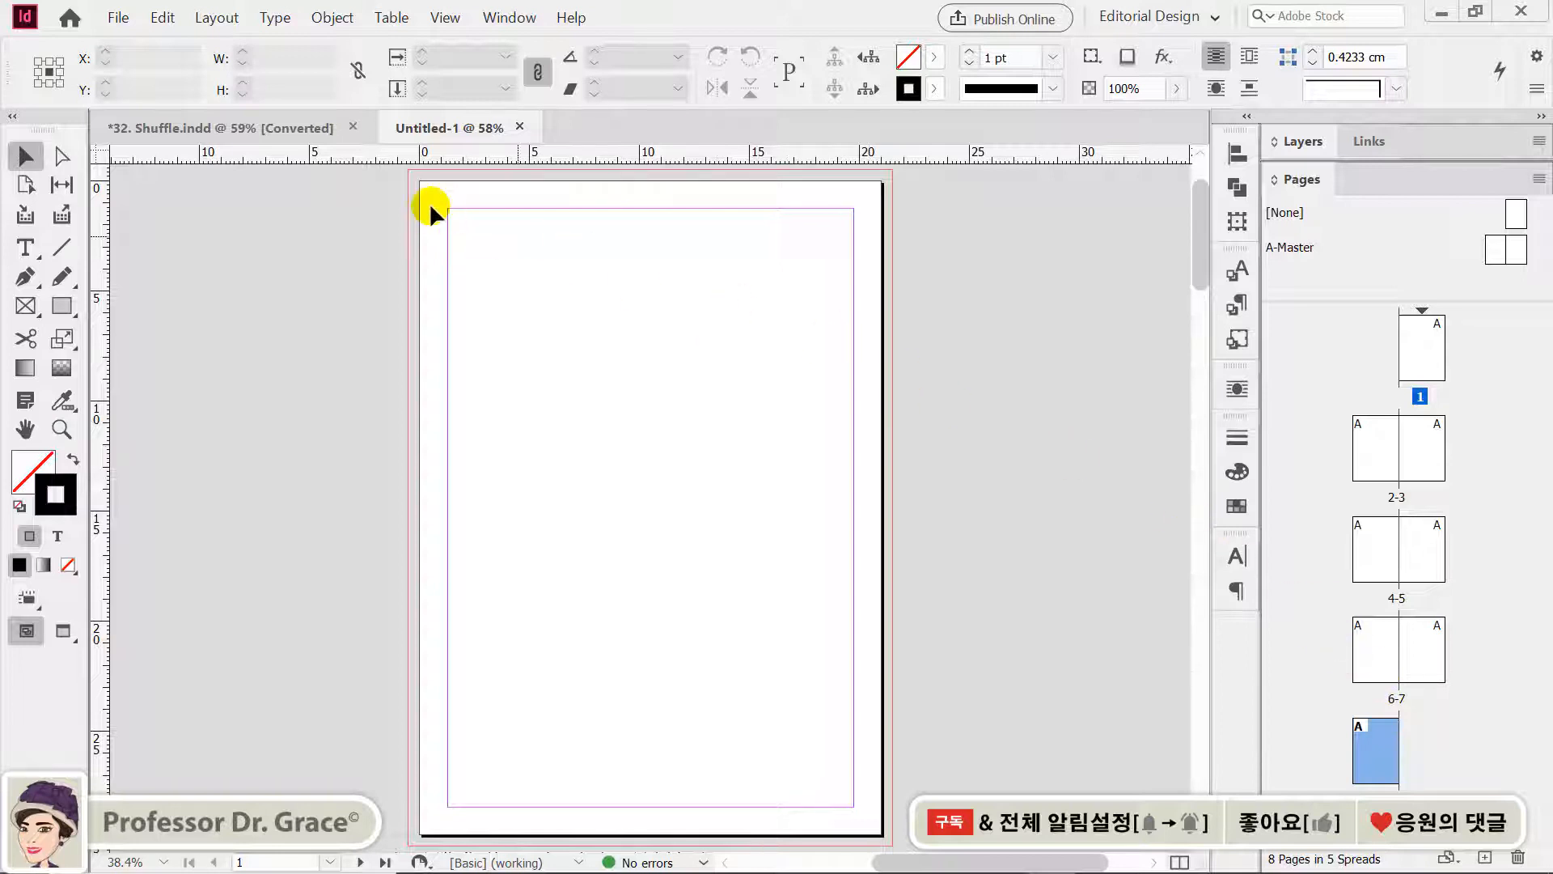
# - Switch back to the Shuffle.indd document showing cover page i
pyautogui.click(265, 129)
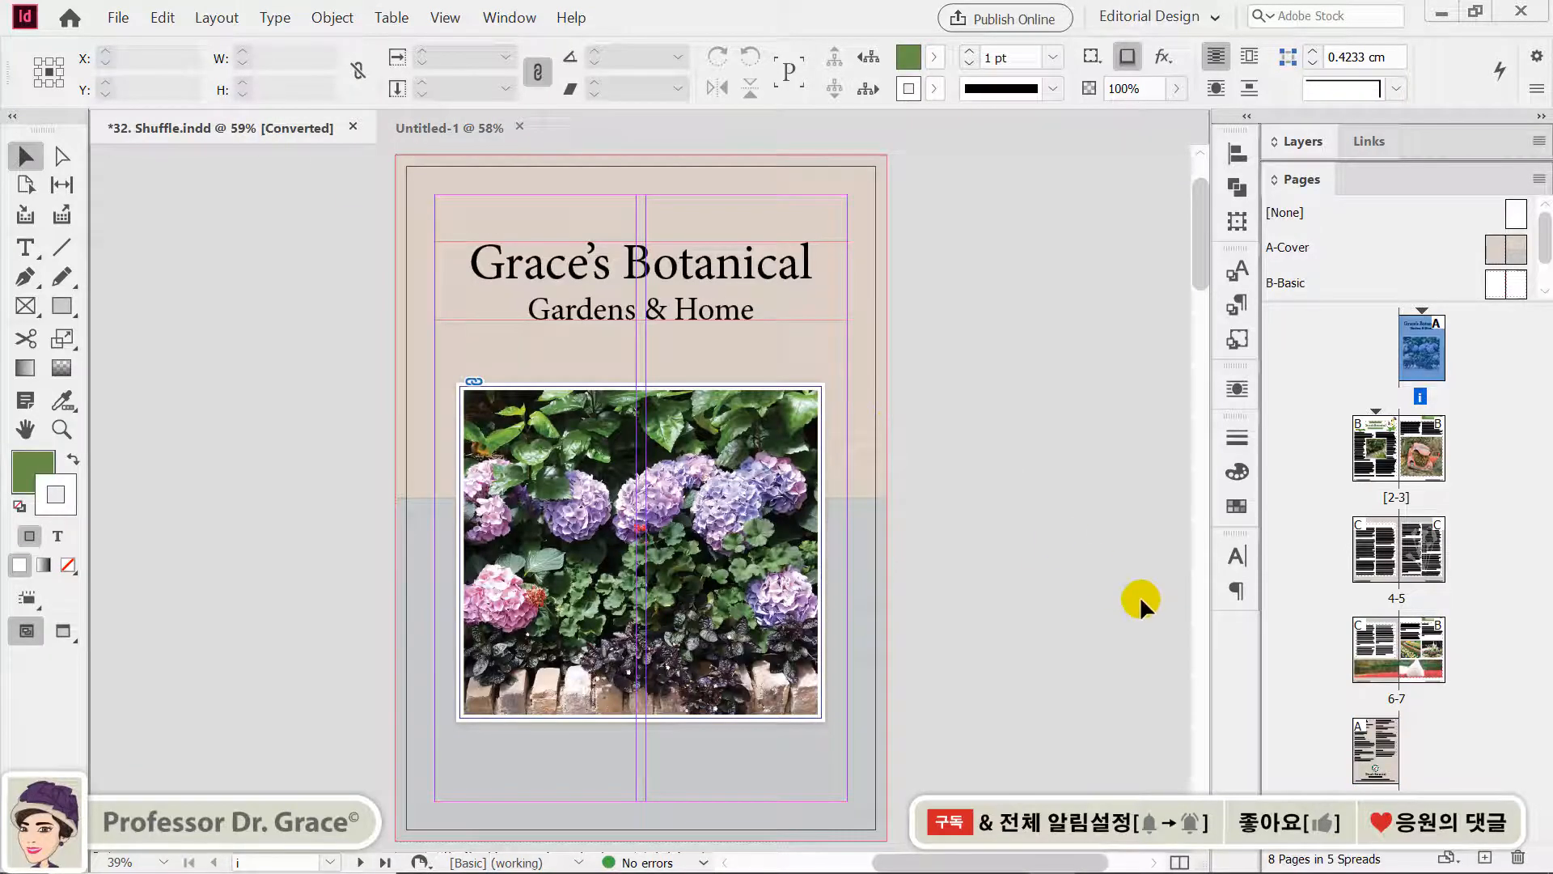
pyautogui.click(1078, 599)
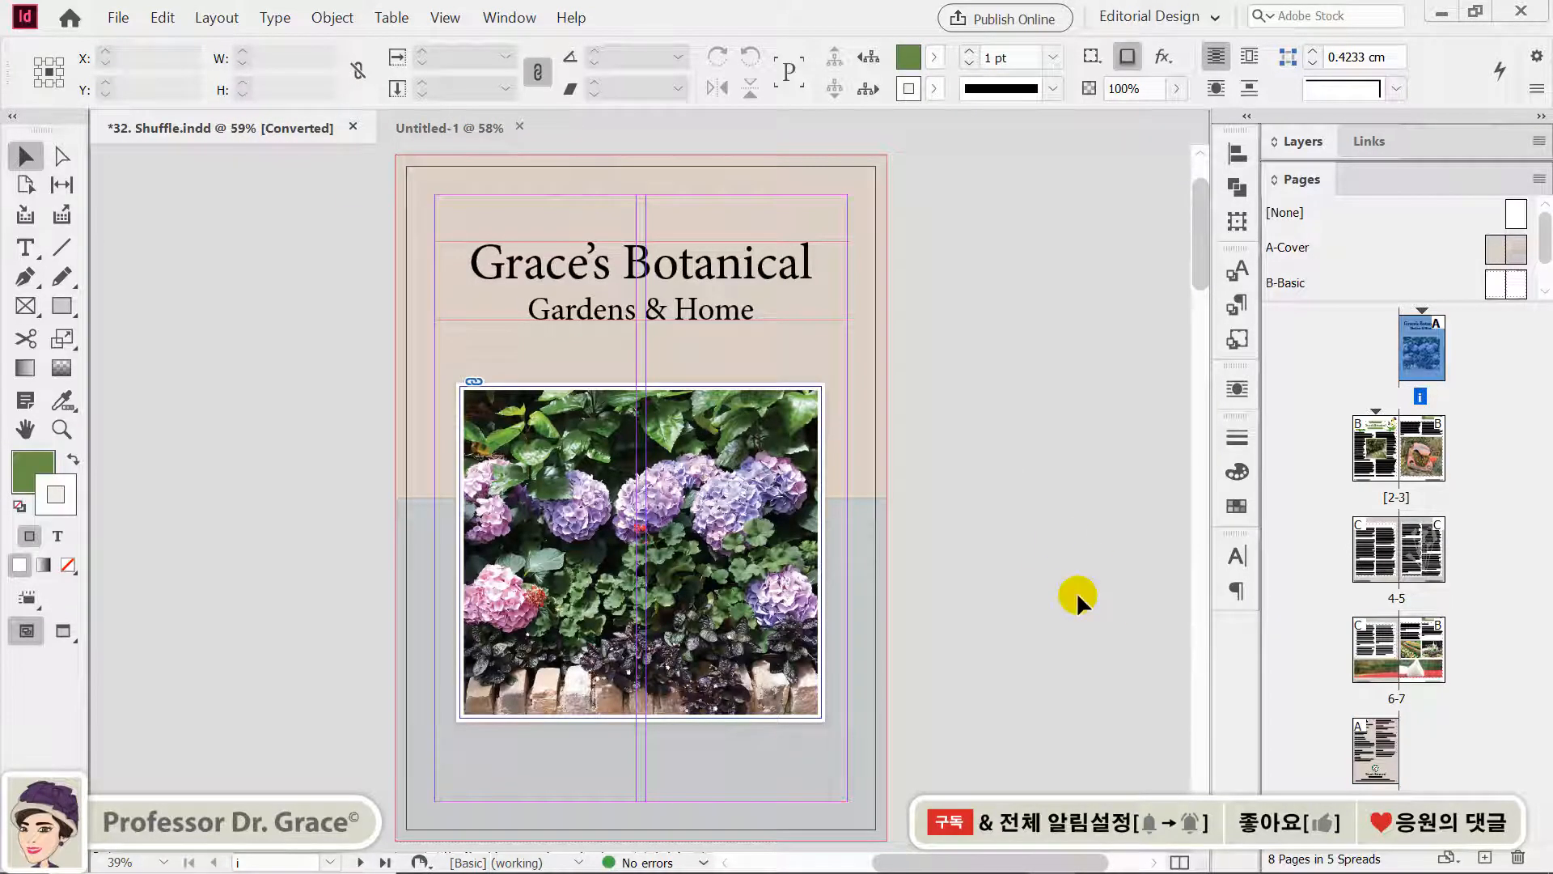